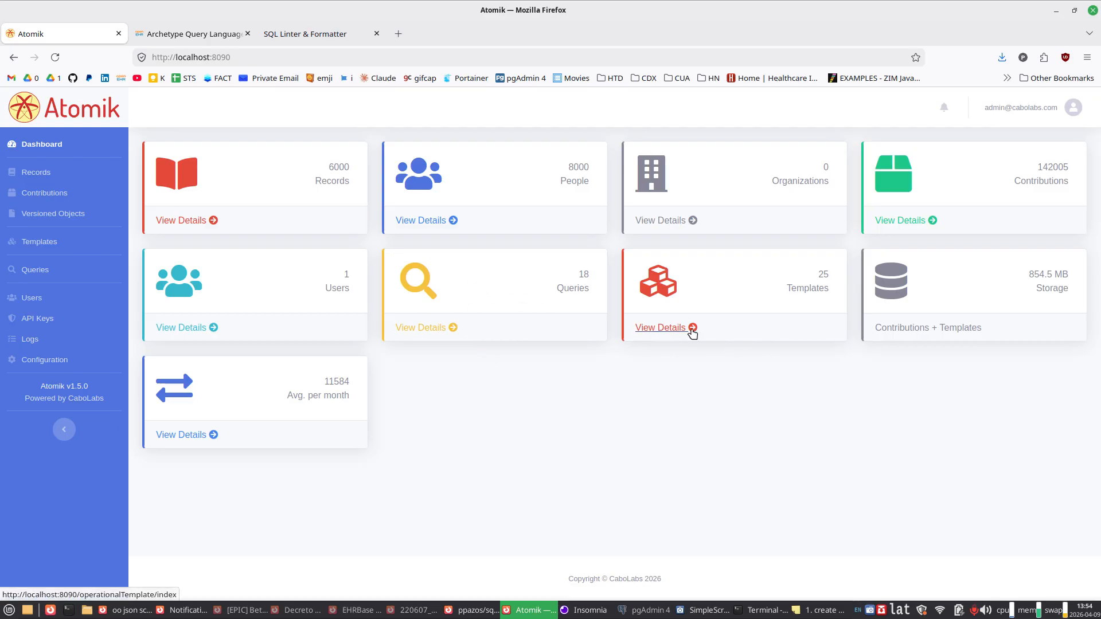
# Step: Open the details of the first EHR in the records list and review its contributions timeline
pyautogui.click(31, 177)
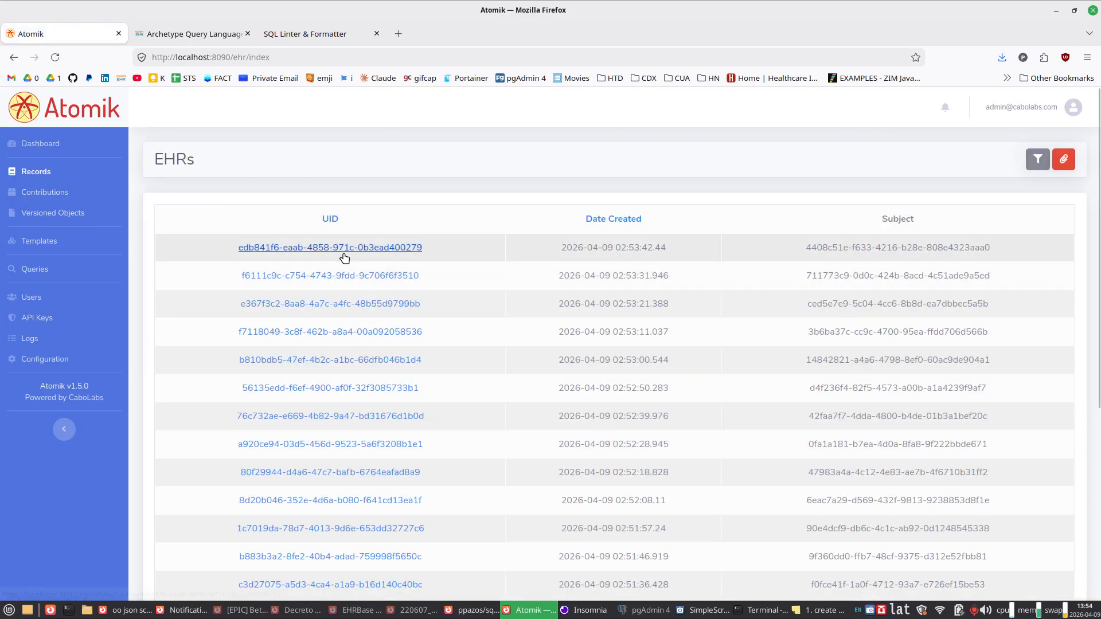
pyautogui.scroll(-5, 343, 253)
pyautogui.scroll(5, 343, 254)
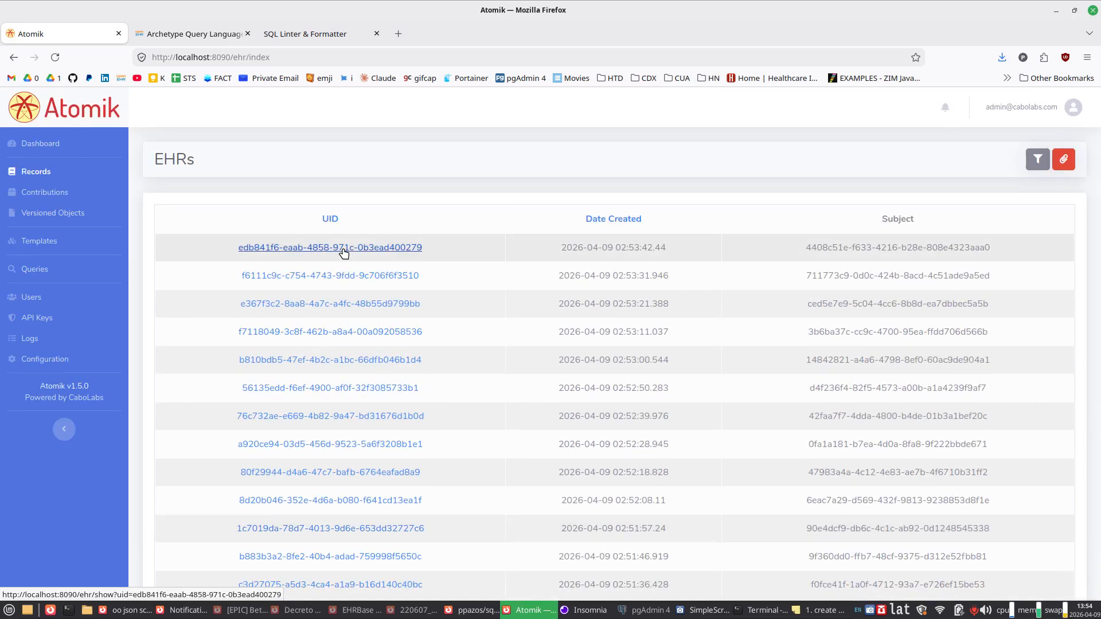
pyautogui.click(343, 248)
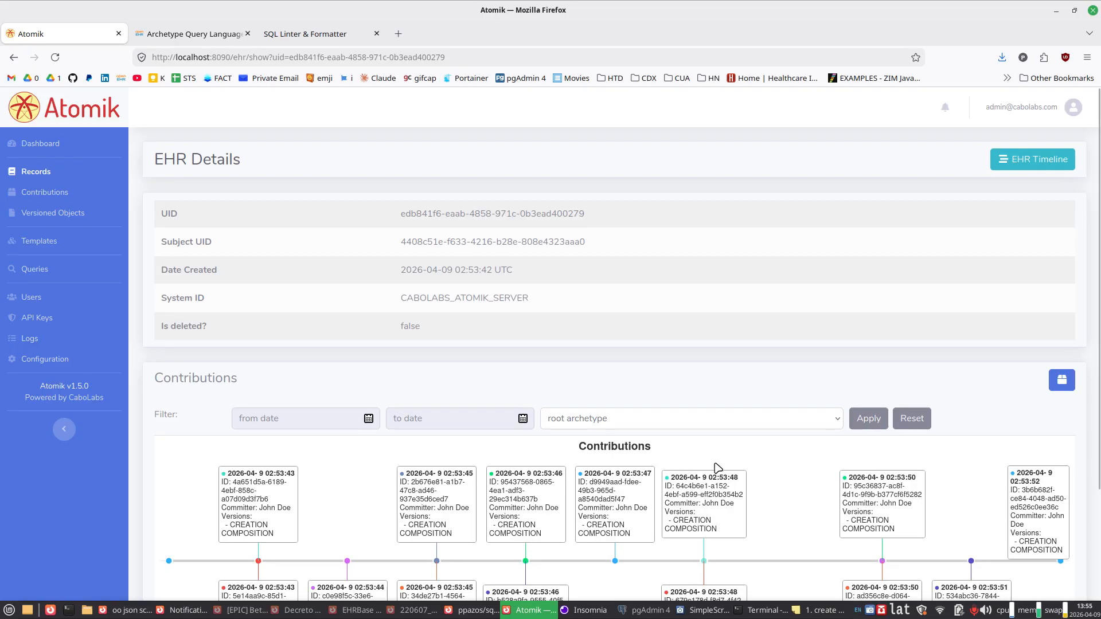
pyautogui.scroll(-3, 711, 304)
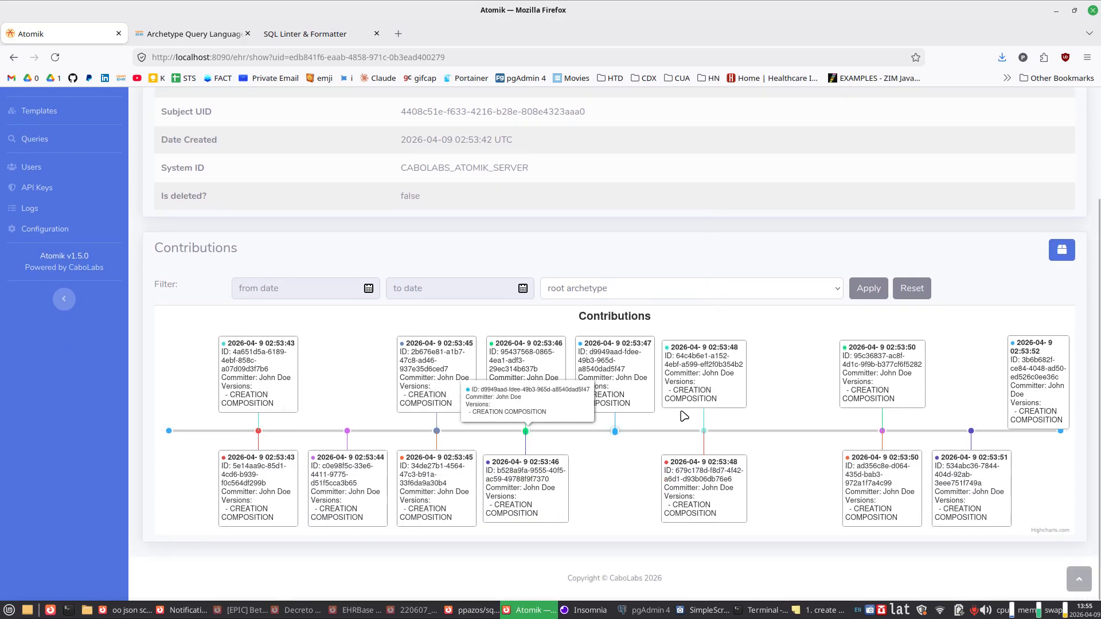
# Step: List this EHR's contributions and open the details of the most recently committed one
pyautogui.click(1061, 251)
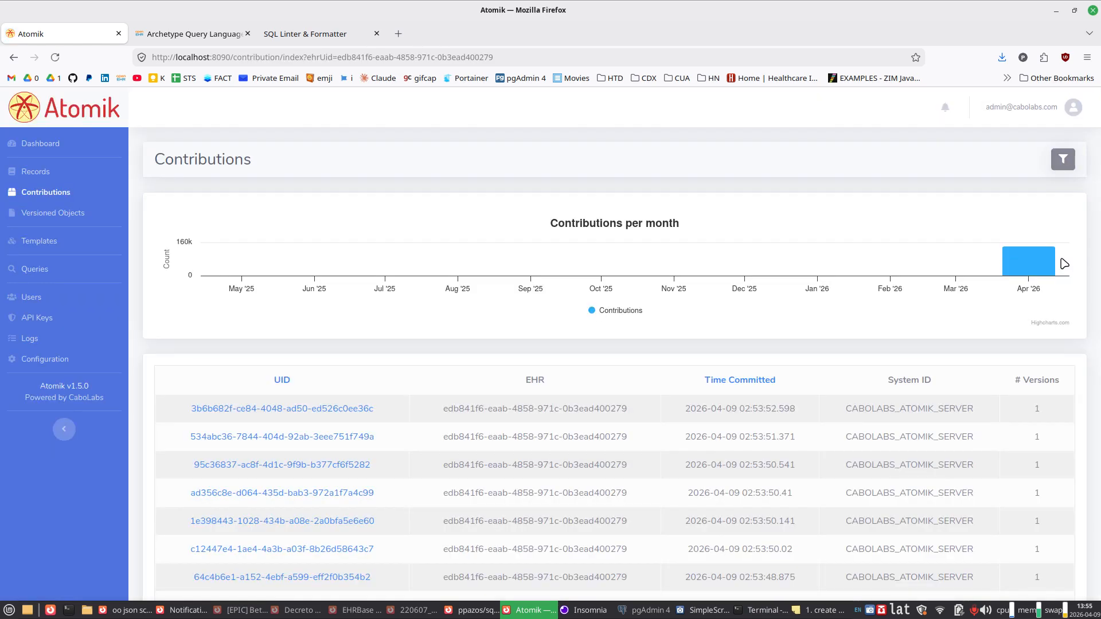
pyautogui.scroll(-3, 781, 319)
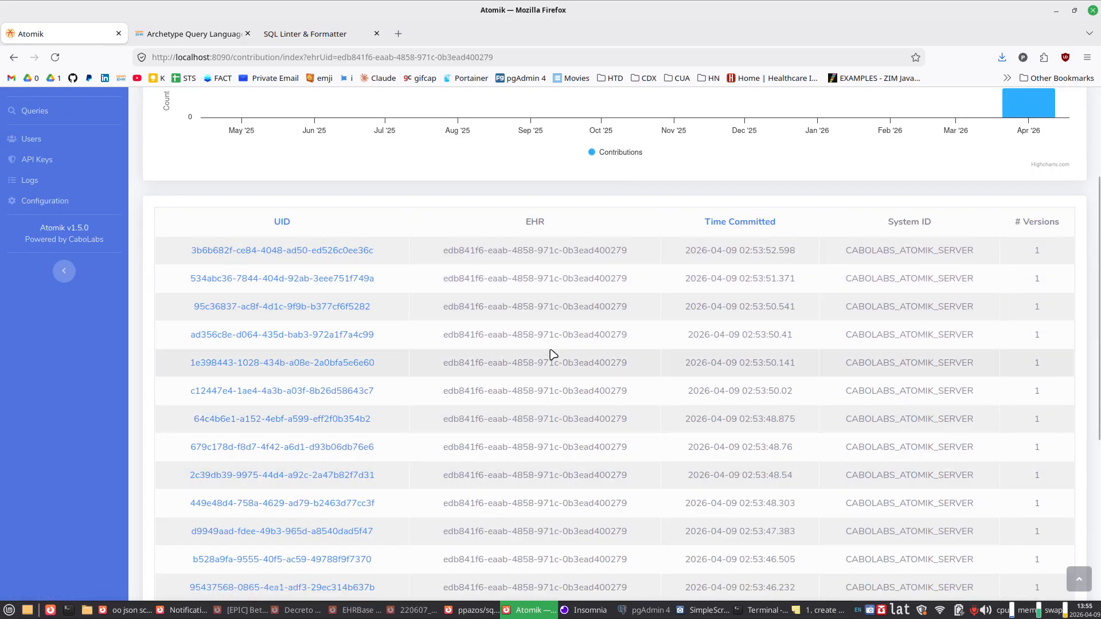
pyautogui.click(209, 253)
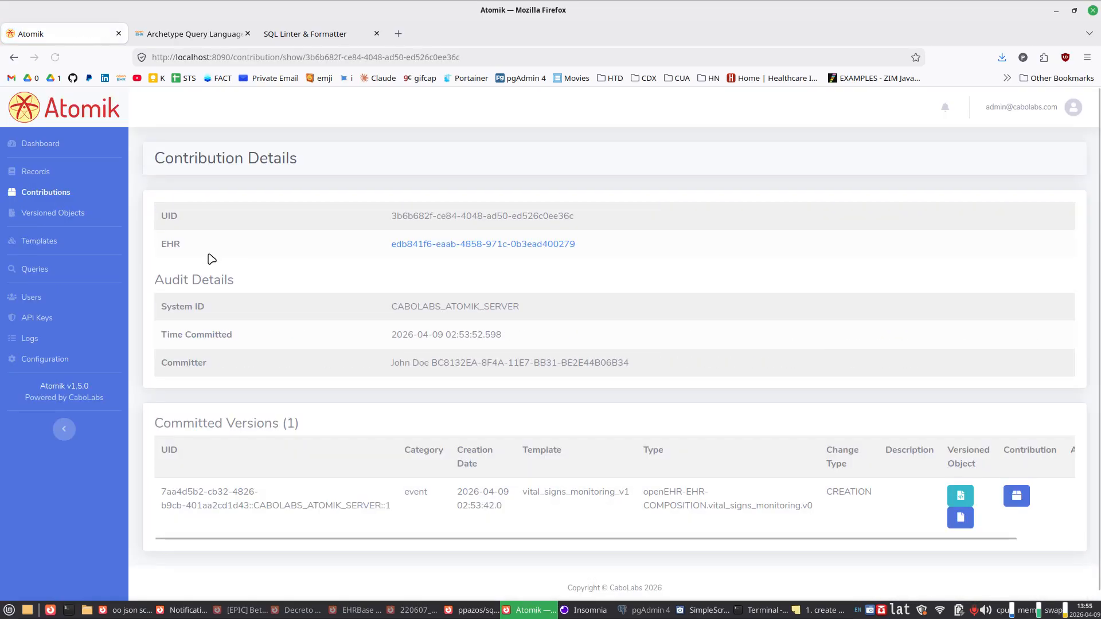
pyautogui.scroll(-1, 755, 286)
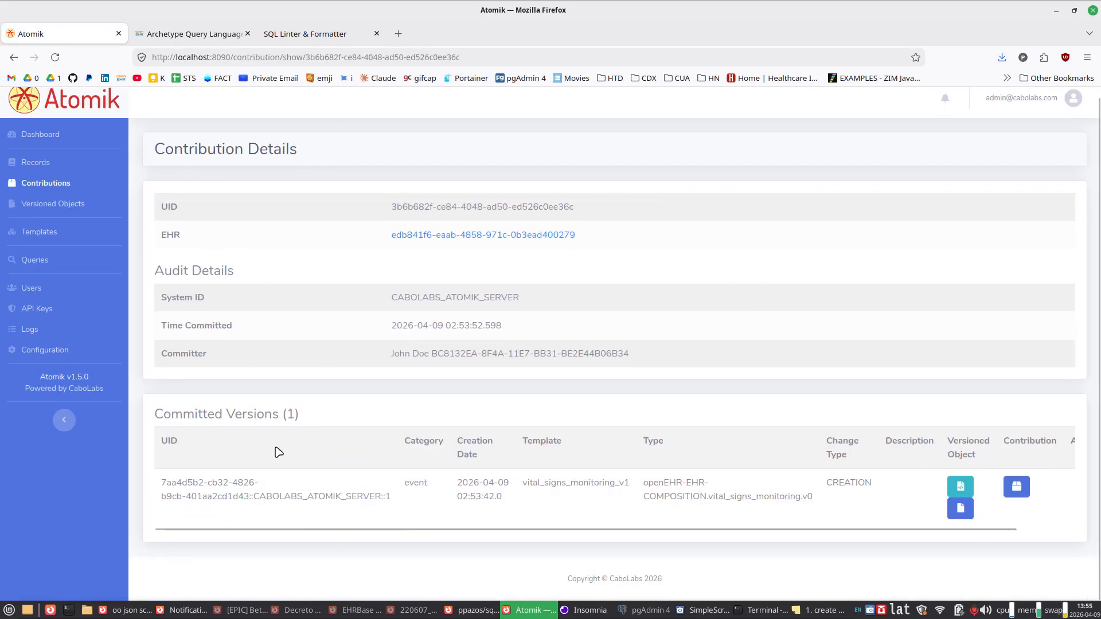
# Step: View the contents of the committed version based on the vital_signs_monitoring_v1 template, and close them again
pyautogui.doubleClick(552, 480)
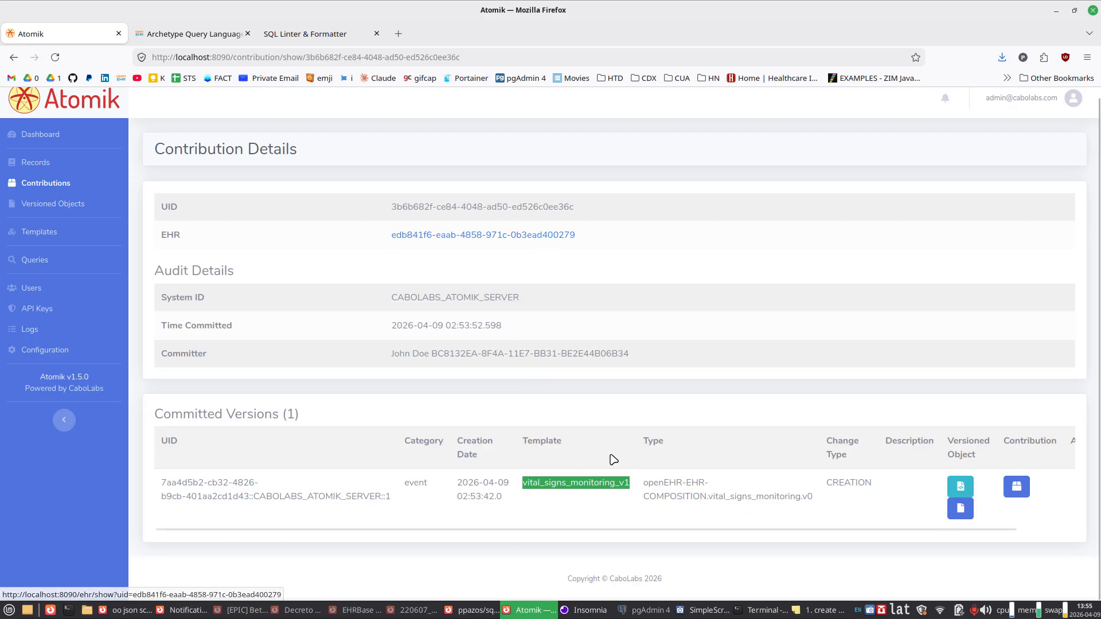
pyautogui.click(960, 491)
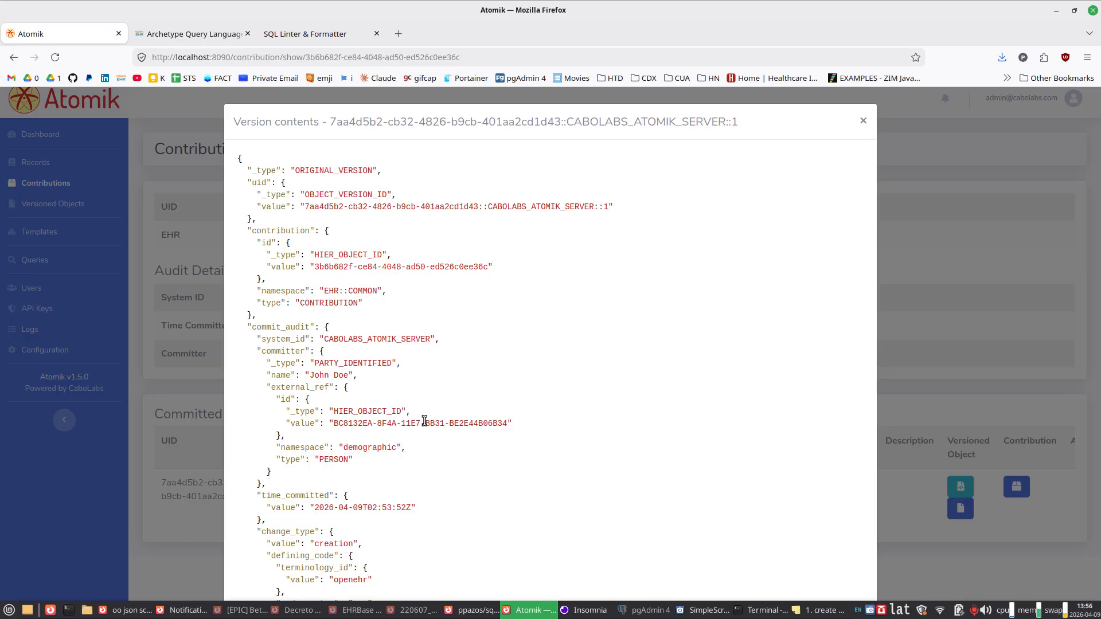
pyautogui.click(862, 122)
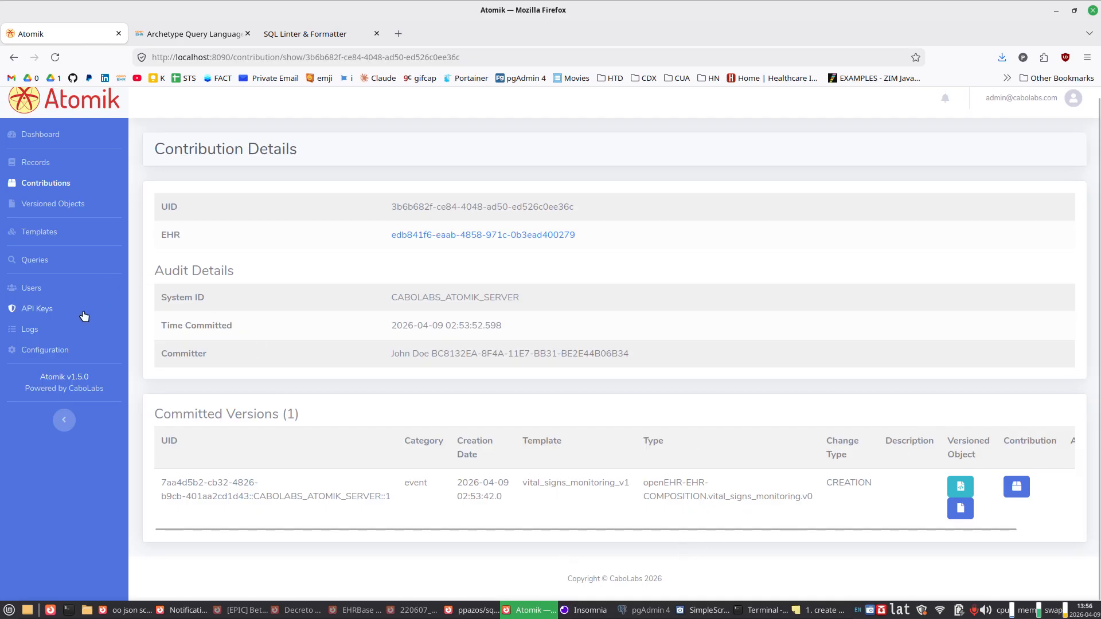
# Step: Open the template list in a new browser tab and show the details of vital_signs_monitoring_v1 from page 2
pyautogui.middleClick(48, 232)
pyautogui.click(179, 37)
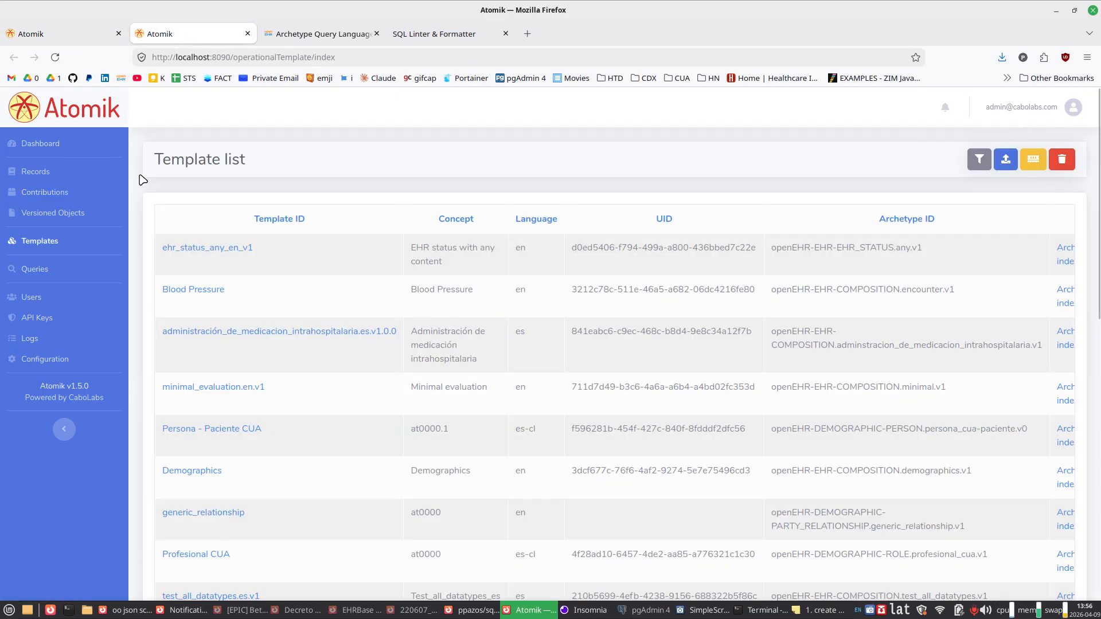
pyautogui.scroll(-10, 270, 184)
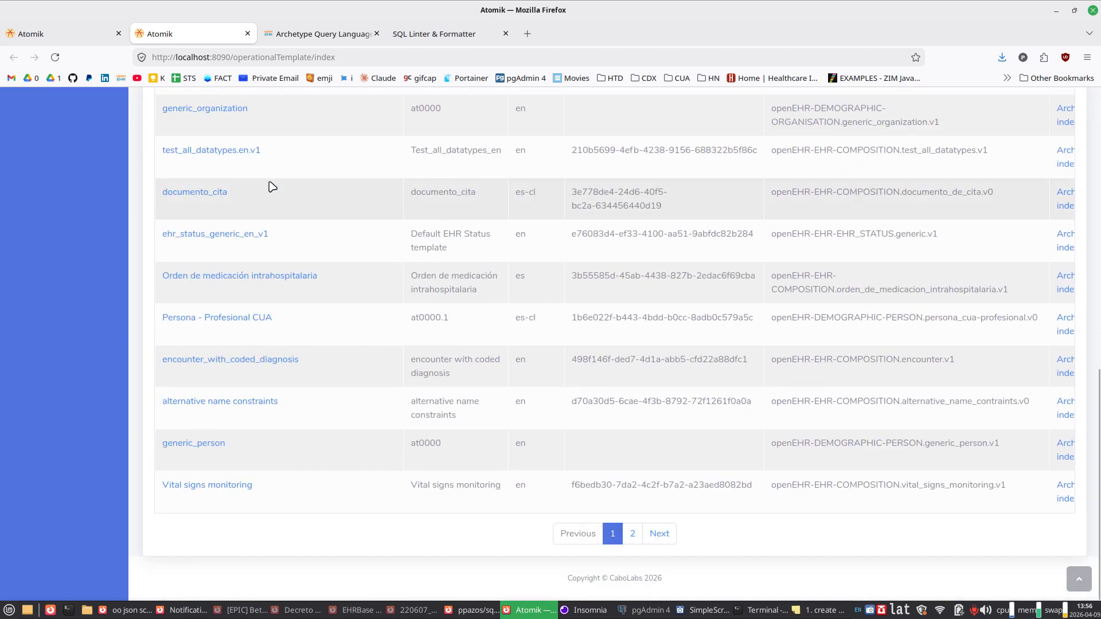
pyautogui.click(632, 533)
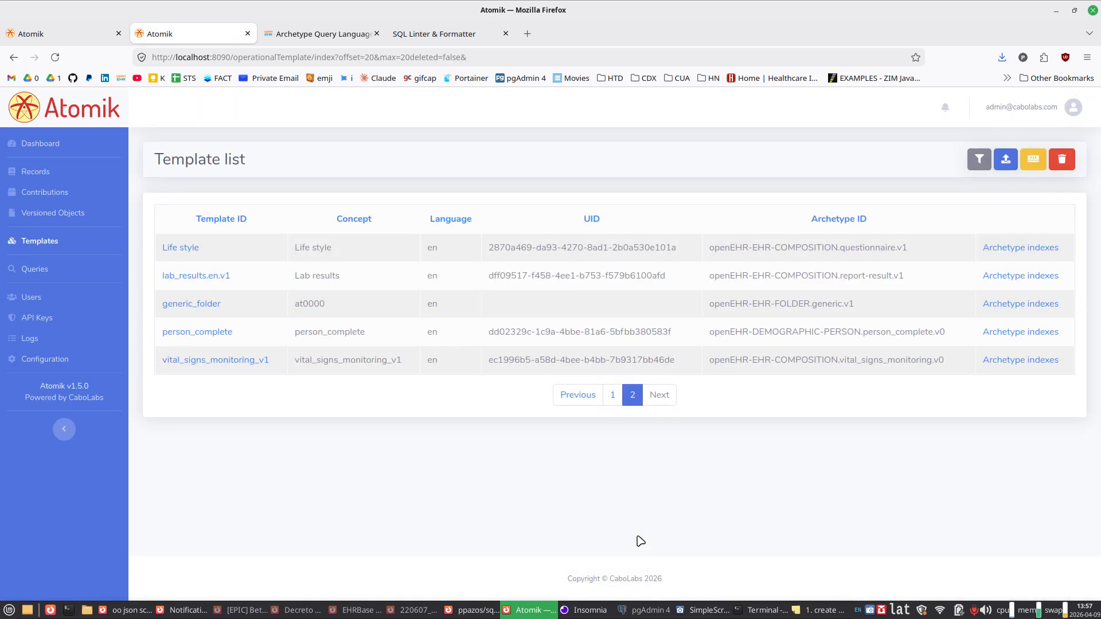
pyautogui.click(217, 369)
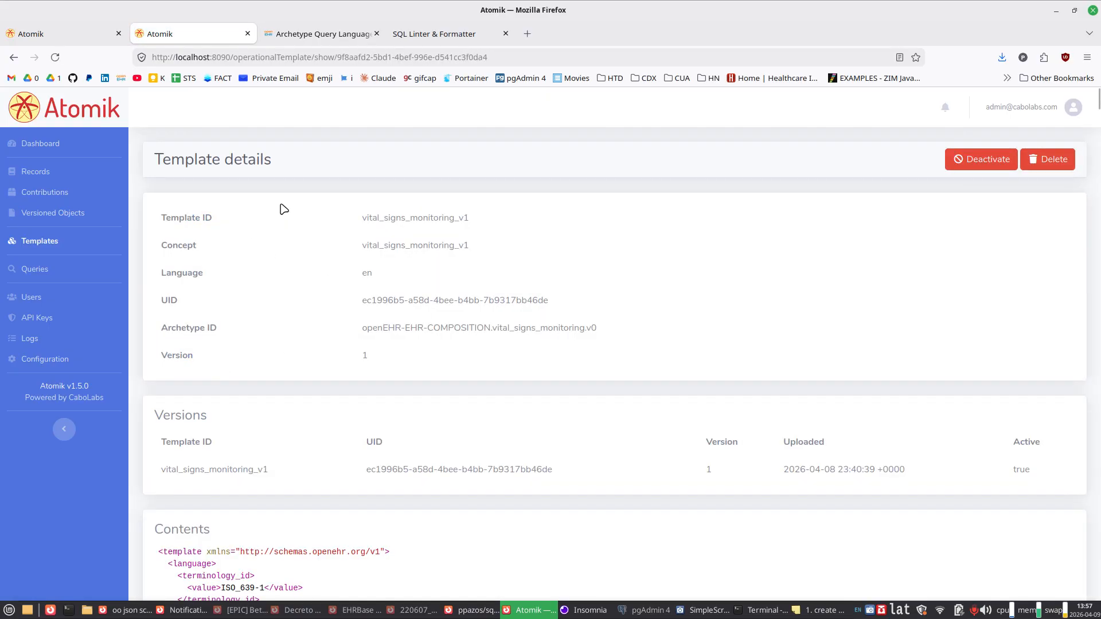
# Step: Look through the template's XML contents and search the page for "systolic"
pyautogui.scroll(-3, 467, 344)
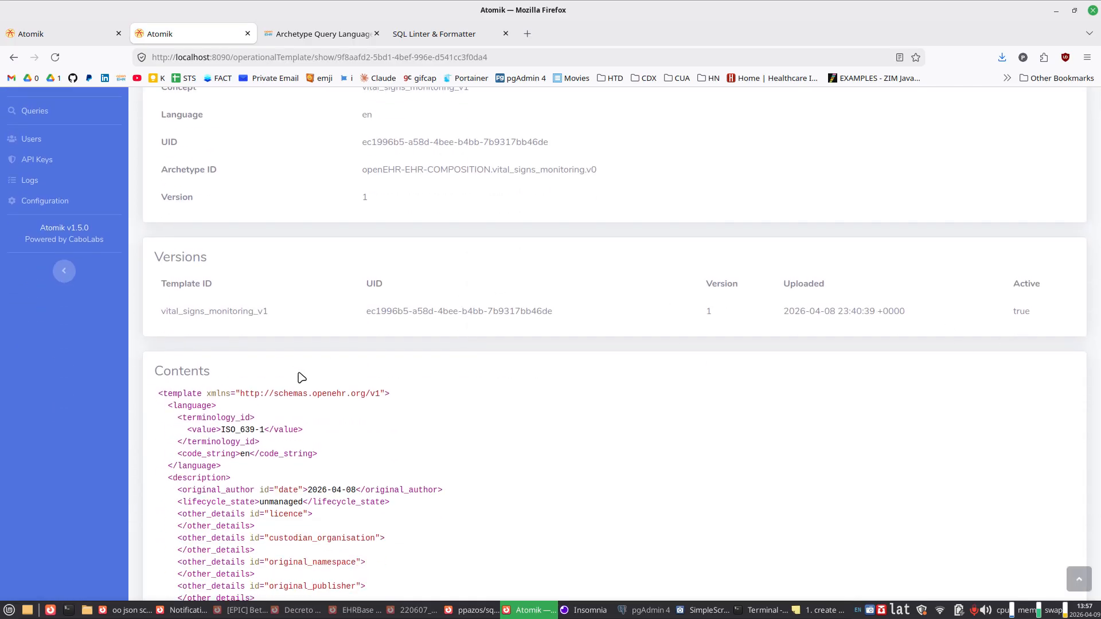
pyautogui.scroll(-7, 301, 377)
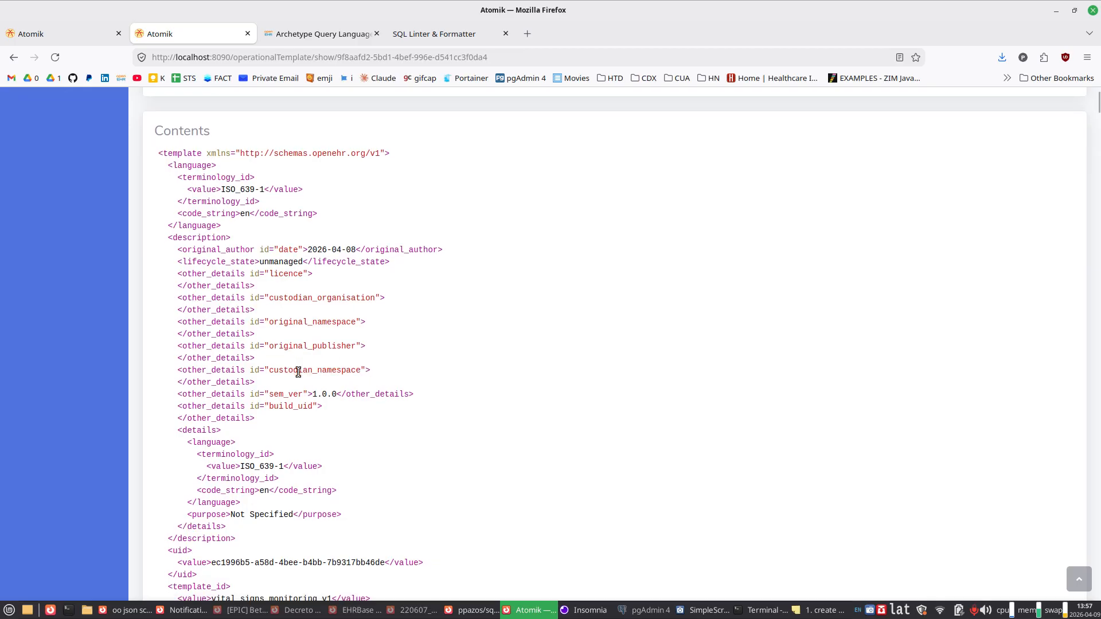
pyautogui.scroll(-5, 301, 377)
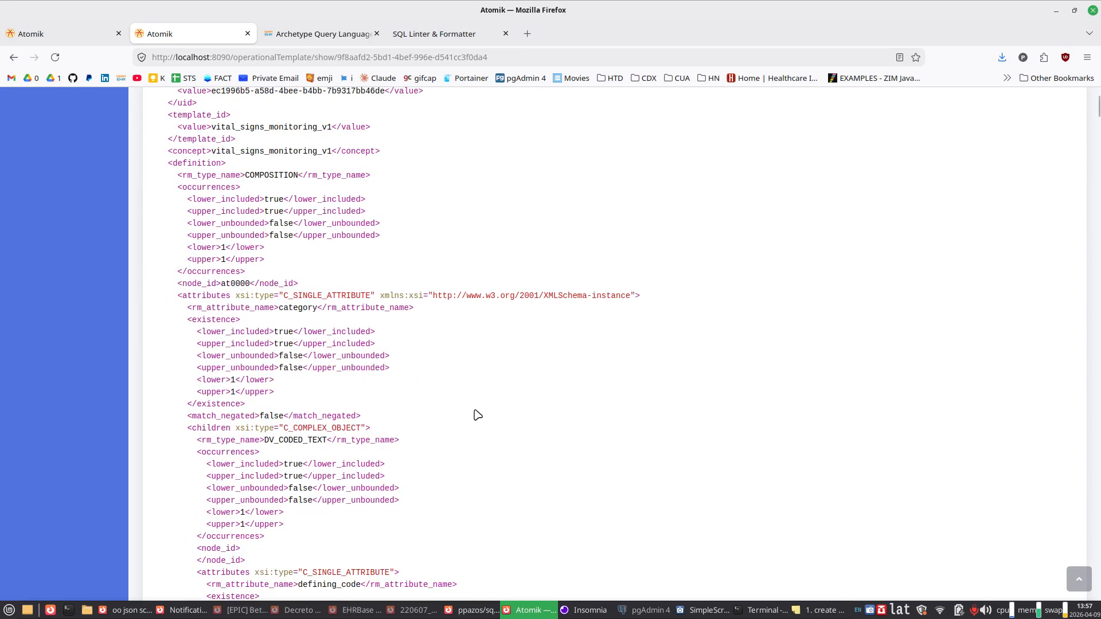
pyautogui.scroll(-2, 478, 414)
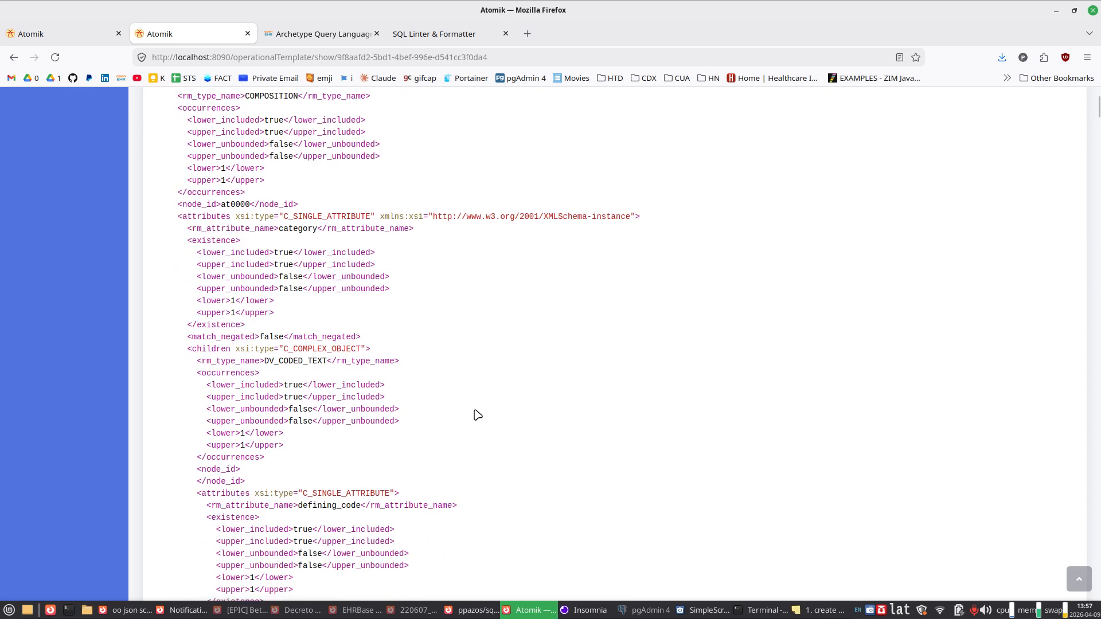
pyautogui.scroll(-6, 477, 414)
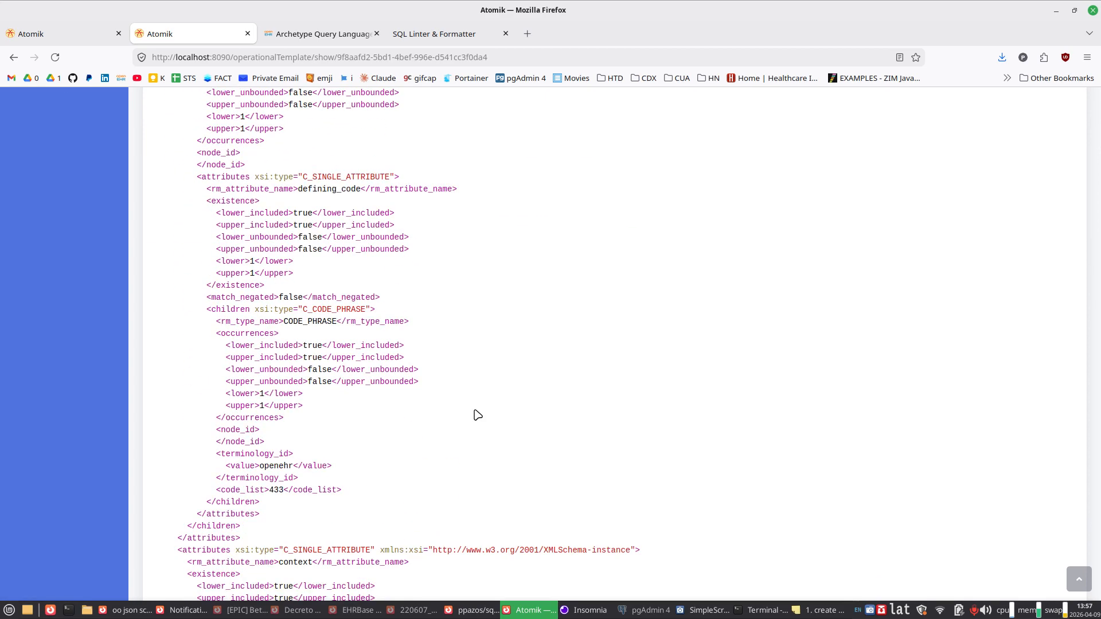
pyautogui.hotkey('ctrl', 'f')
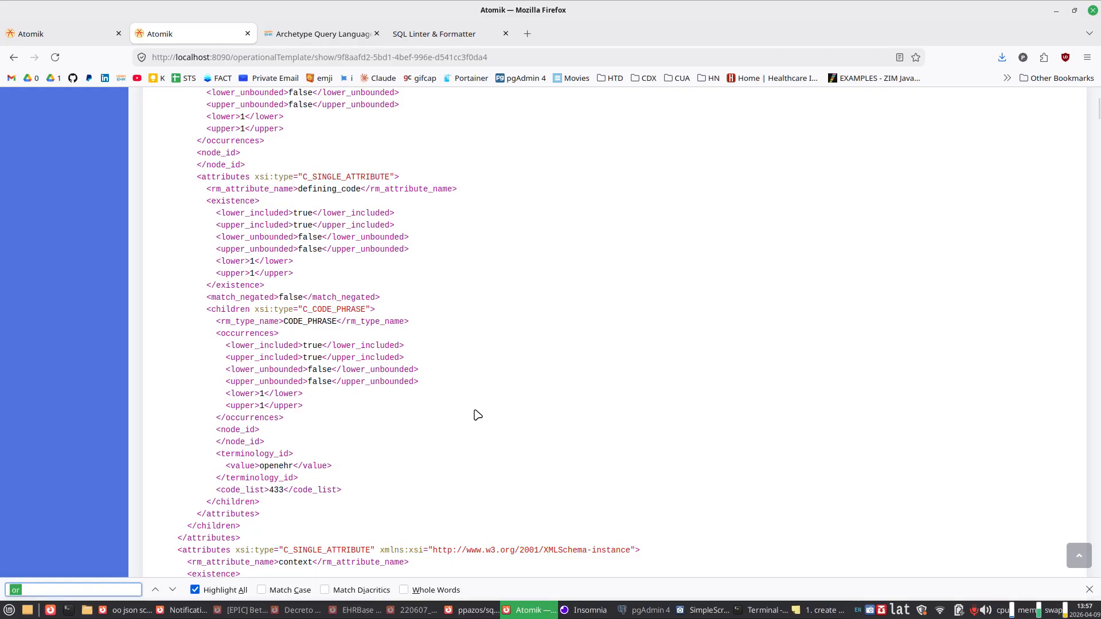
pyautogui.write('sy')
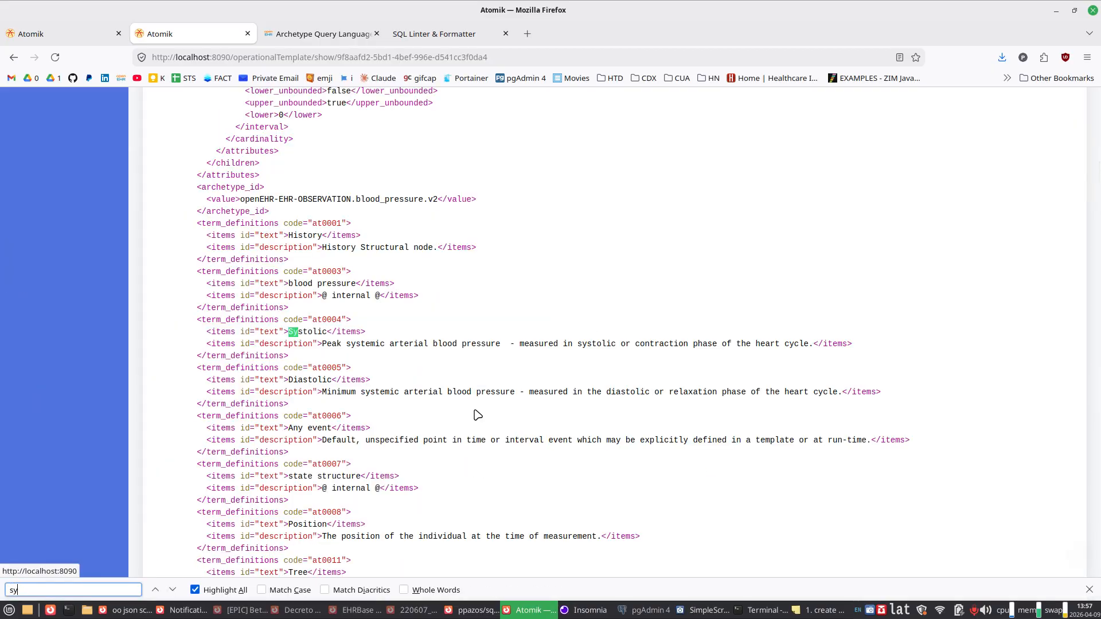
pyautogui.write('stolic')
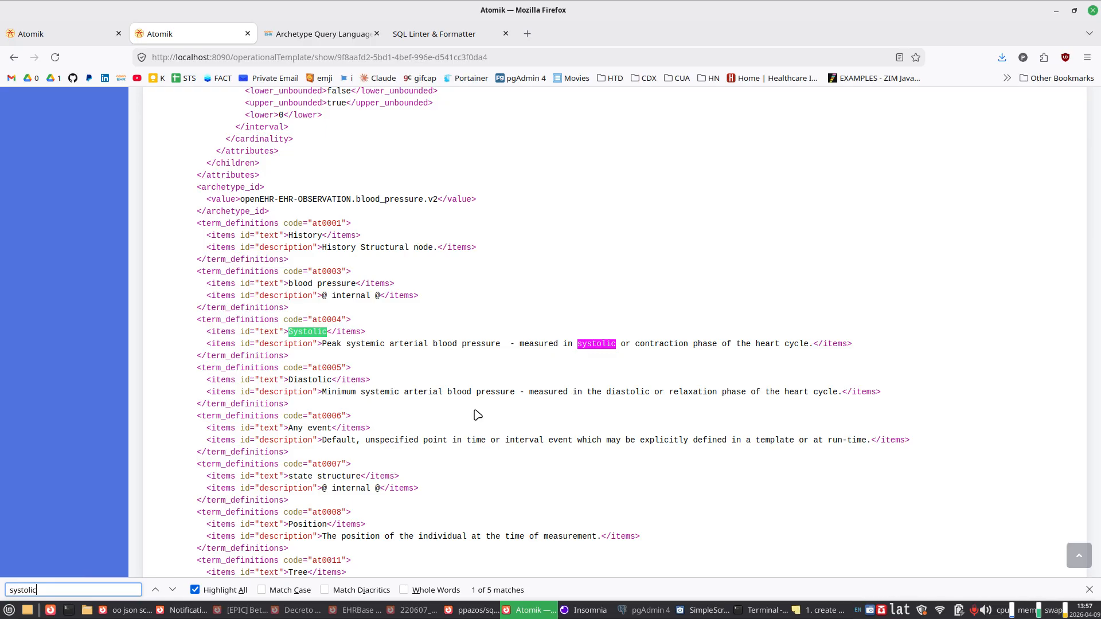
# Step: Search the template for the systolic term's code at0004 and go to the node where it is first used
pyautogui.doubleClick(320, 319)
pyautogui.hotkey('ctrl', 'f')
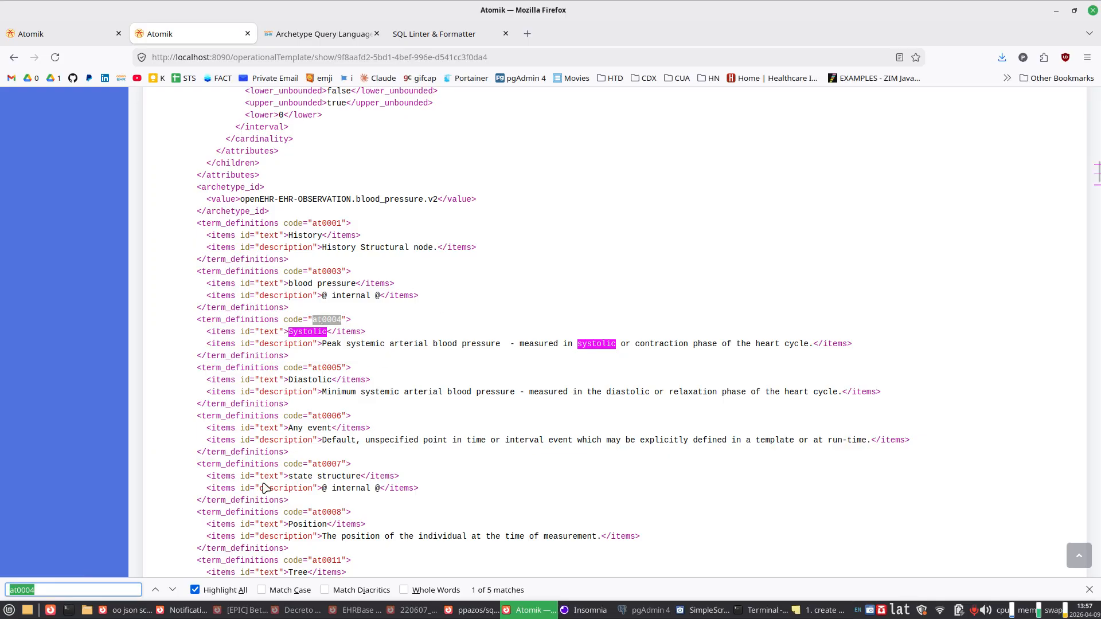
pyautogui.click(154, 590)
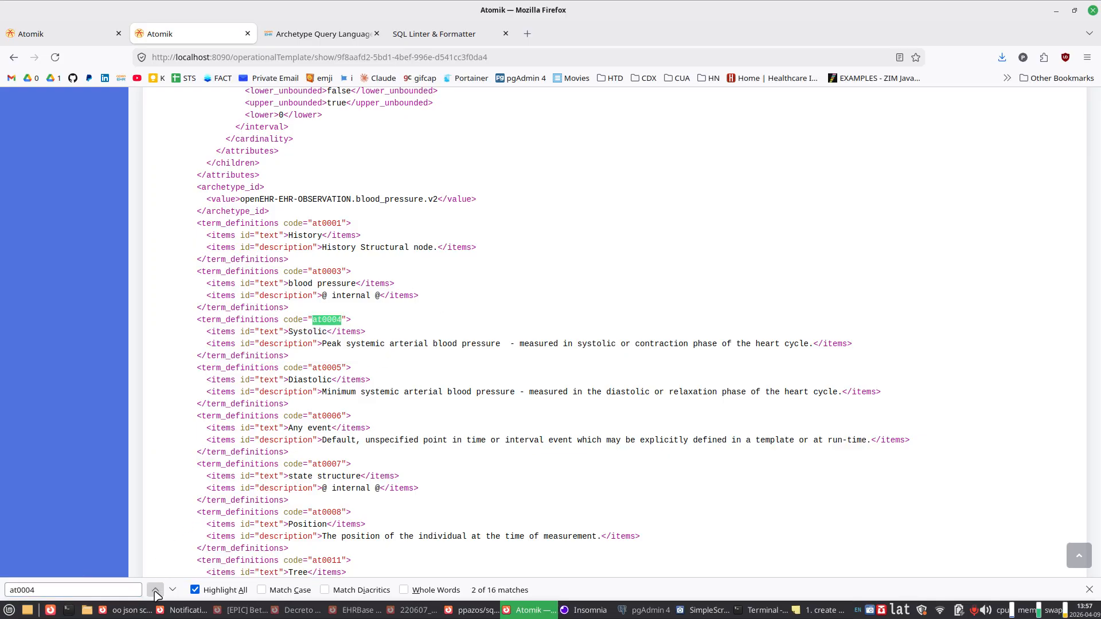
pyautogui.click(155, 591)
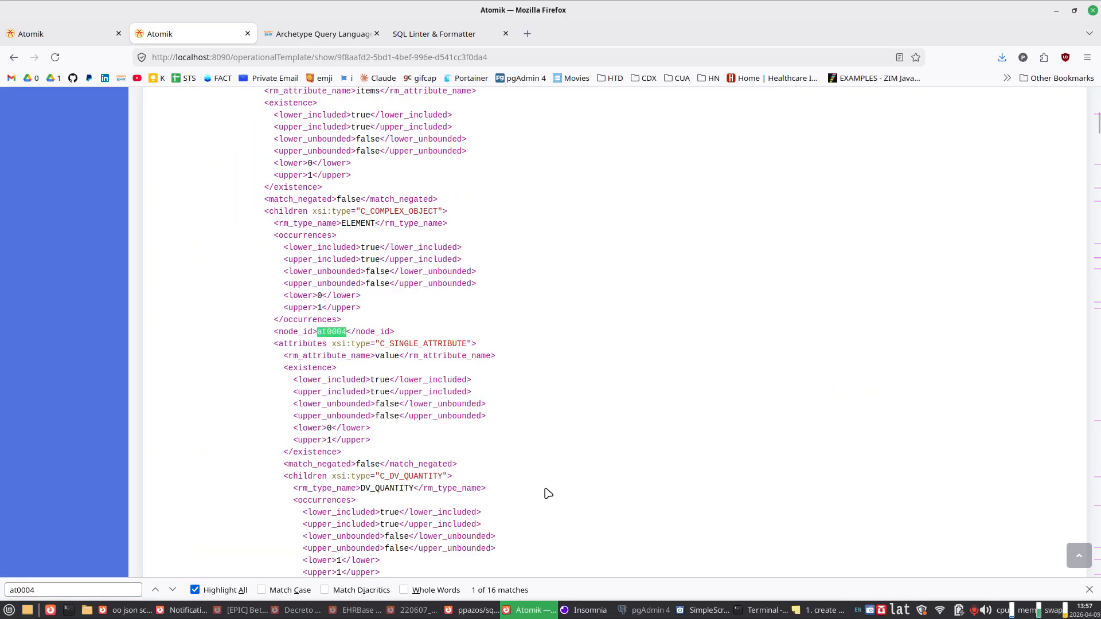
# Step: Examine the at0004 node's DV_QUANTITY constraints, highlighting the magnitude's lower and upper limits and the units
pyautogui.scroll(-3, 547, 493)
pyautogui.moveTo(365, 185); pyautogui.dragTo(361, 523)
pyautogui.scroll(-3, 361, 524)
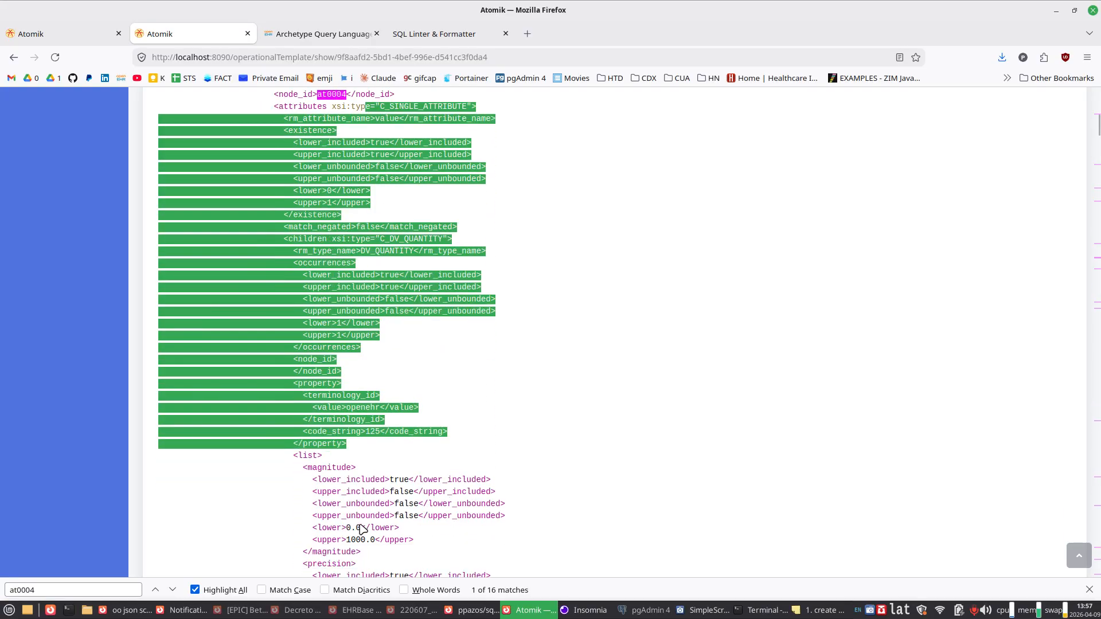
pyautogui.click(523, 485)
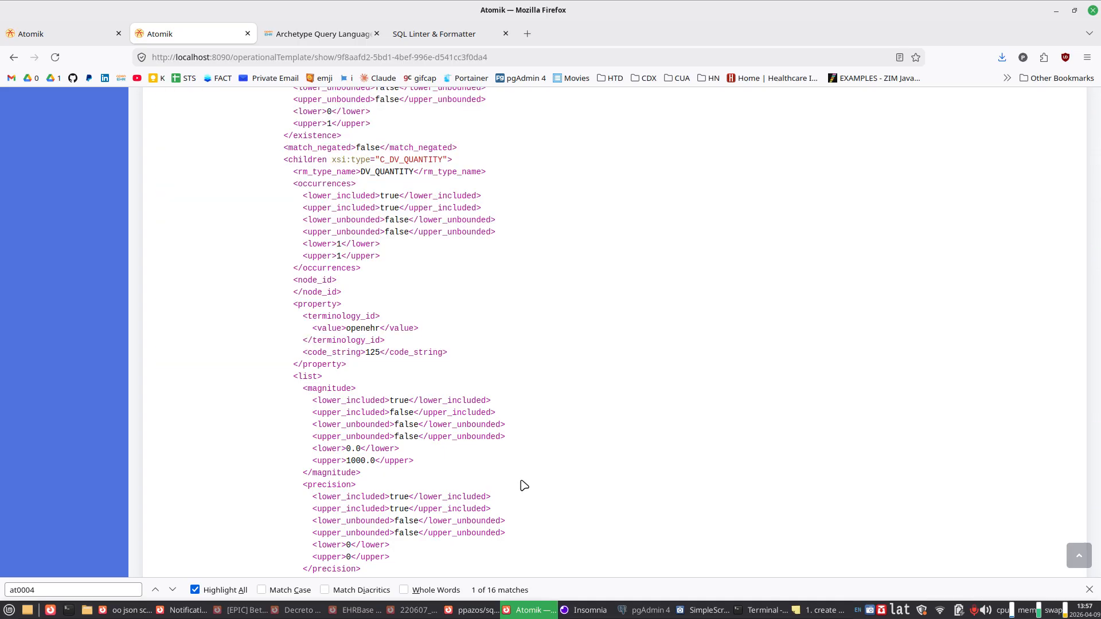
pyautogui.scroll(-3, 523, 485)
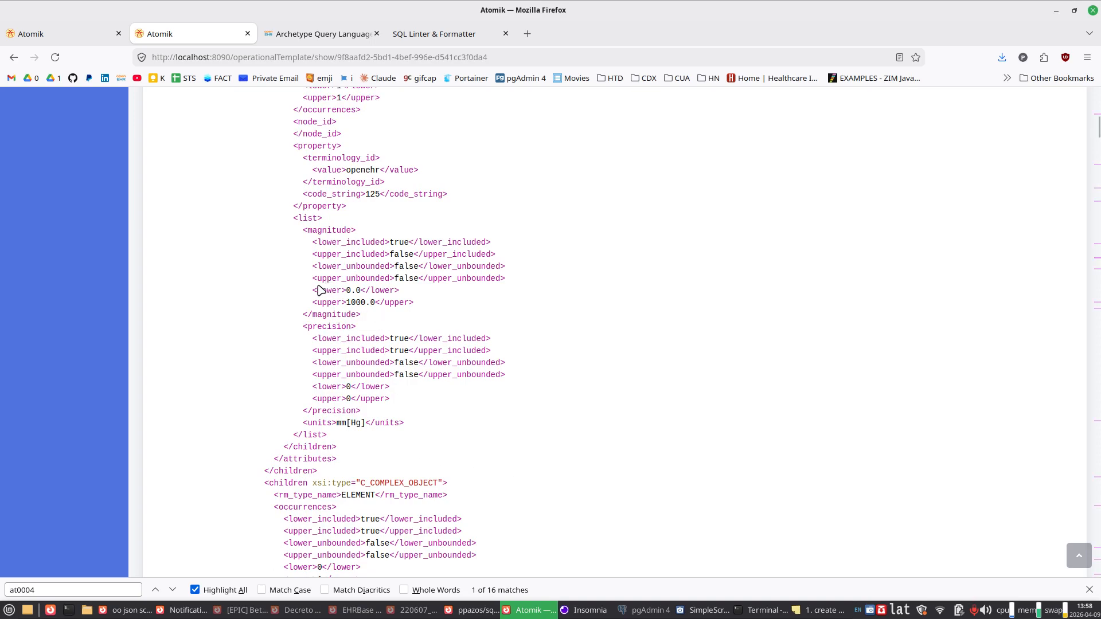
pyautogui.moveTo(314, 291); pyautogui.dragTo(411, 302)
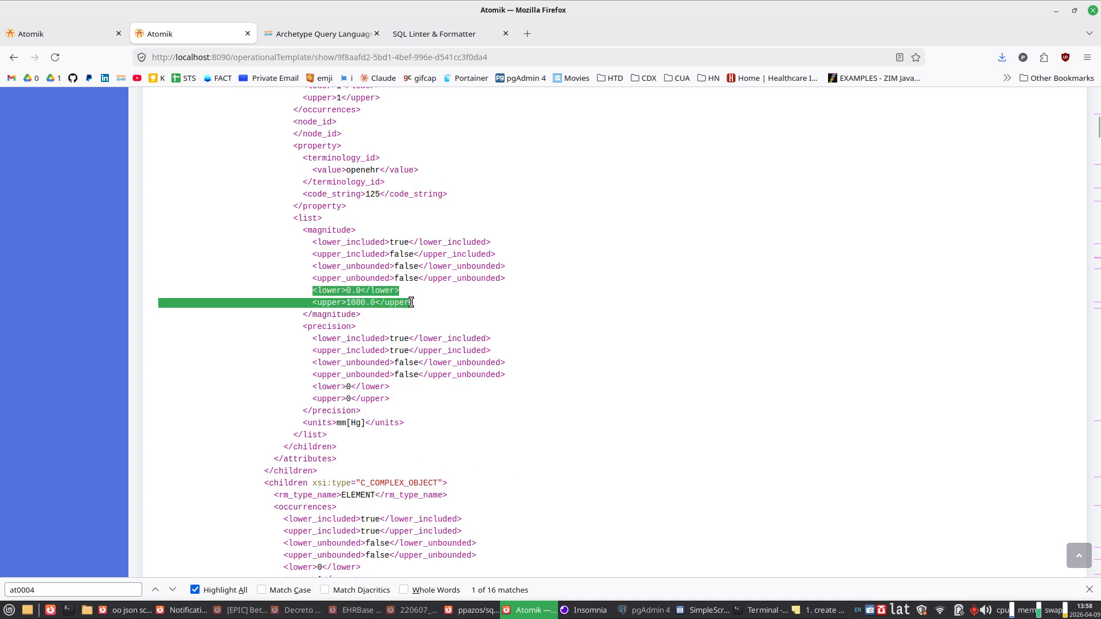
pyautogui.moveTo(308, 422); pyautogui.dragTo(389, 423)
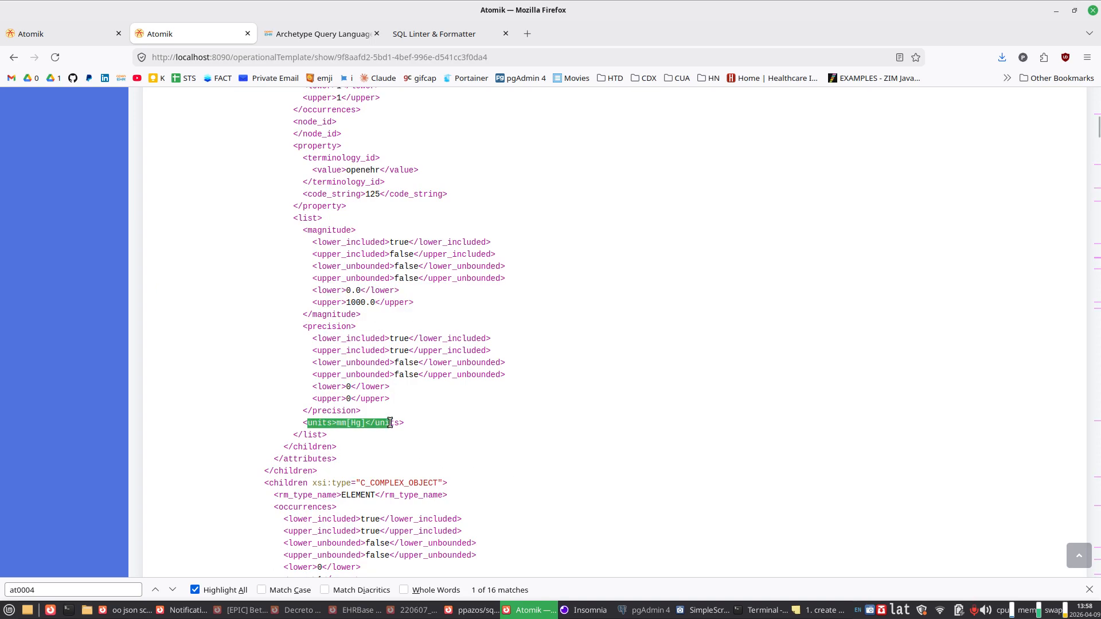
pyautogui.moveTo(338, 290); pyautogui.dragTo(380, 302)
pyautogui.moveTo(317, 424); pyautogui.dragTo(384, 423)
# Step: Close the page search, go to the saved queries and start a new query in the query builder
pyautogui.click(1077, 555)
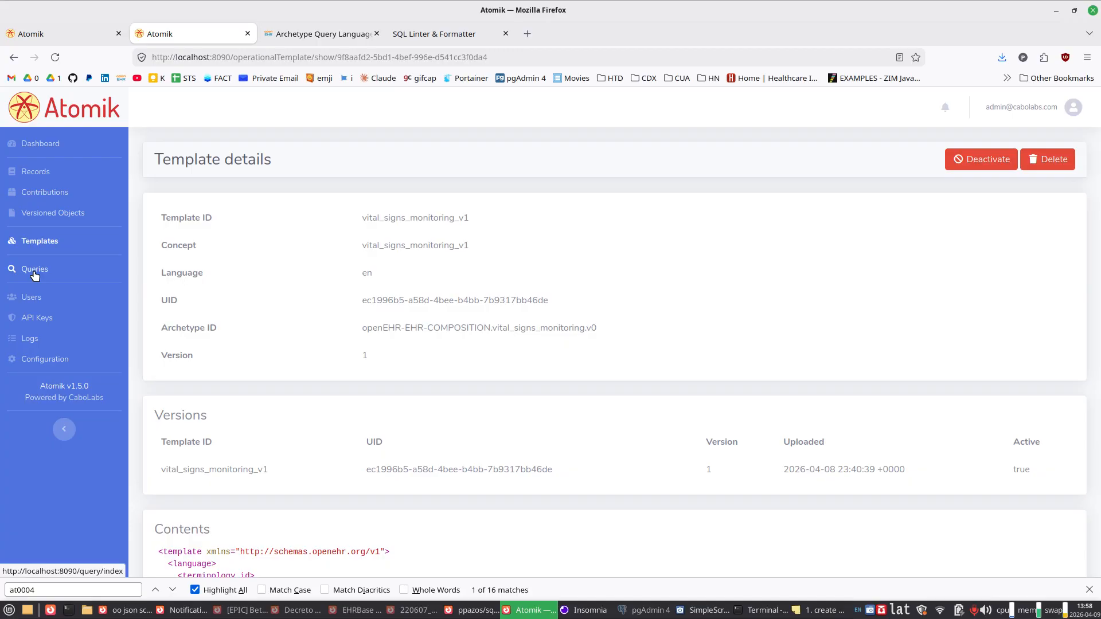
pyautogui.click(1088, 590)
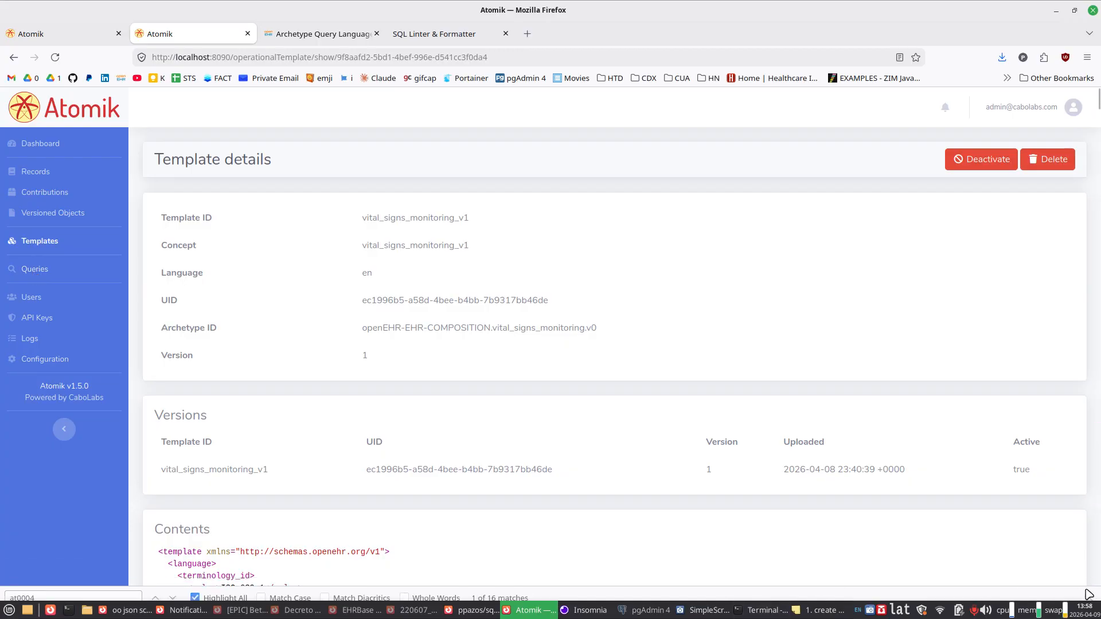
pyautogui.click(51, 270)
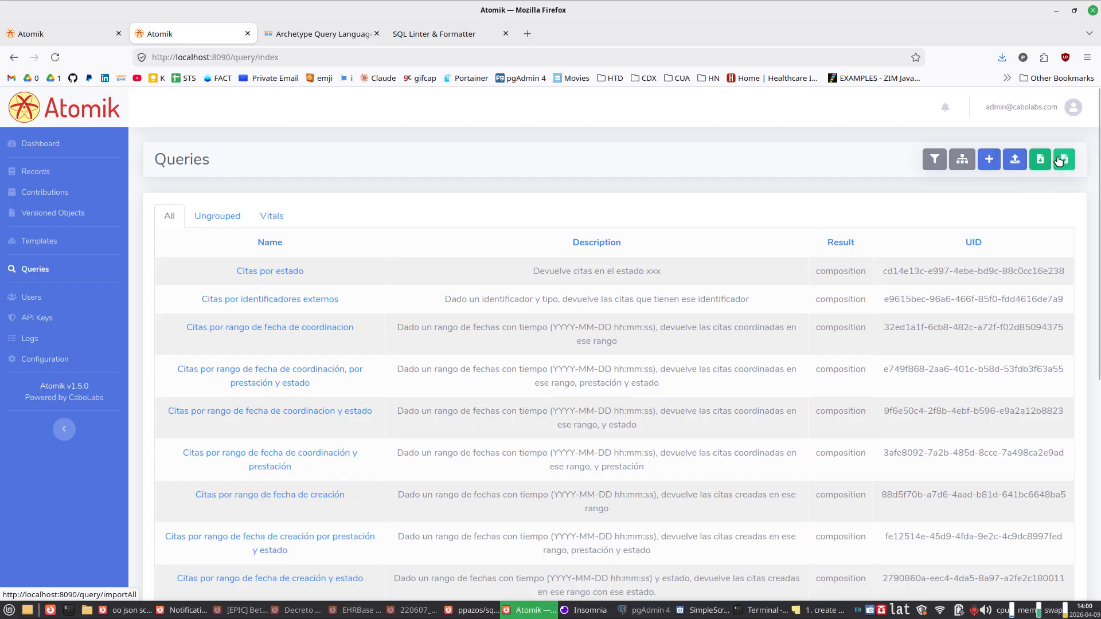
pyautogui.click(989, 160)
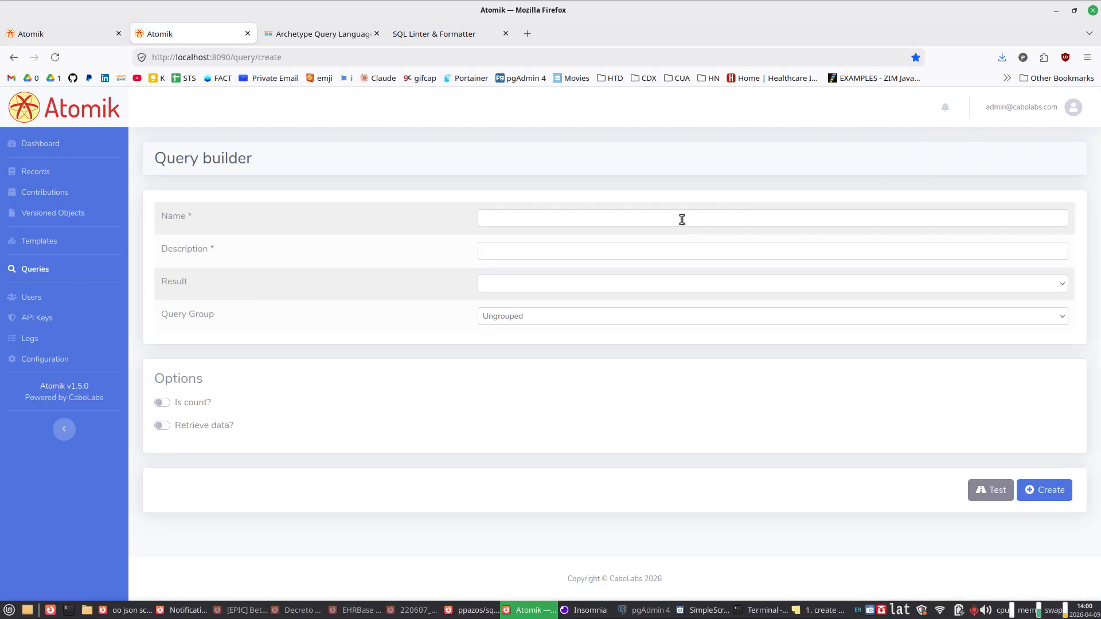
# Step: Name the query "Vital signs our of range" and enter "test" as its description
pyautogui.click(681, 218)
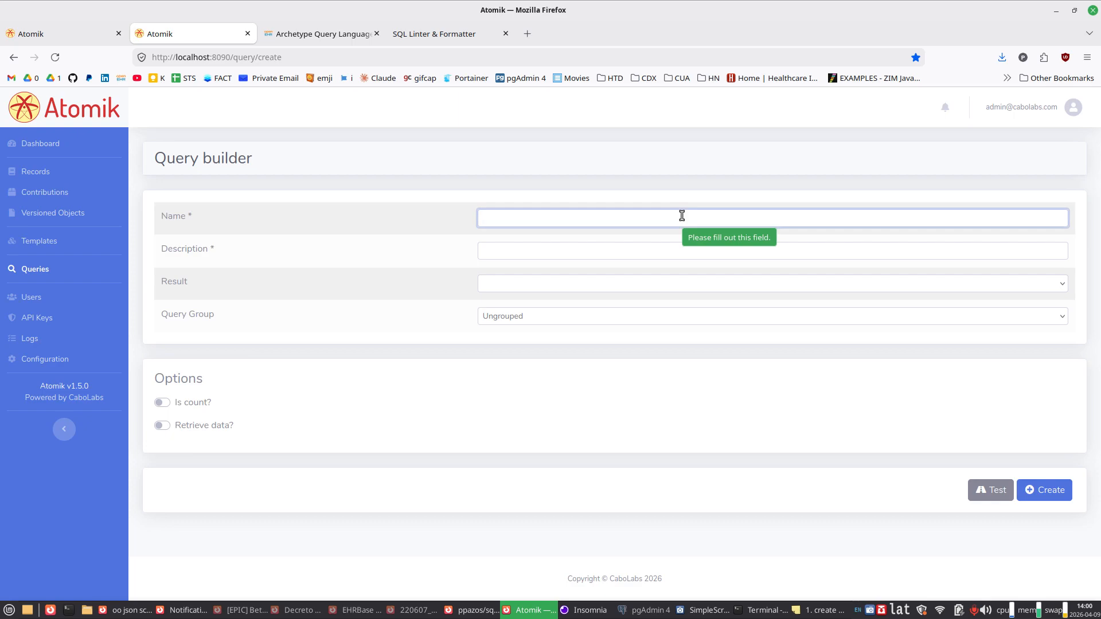
pyautogui.write('Vital s')
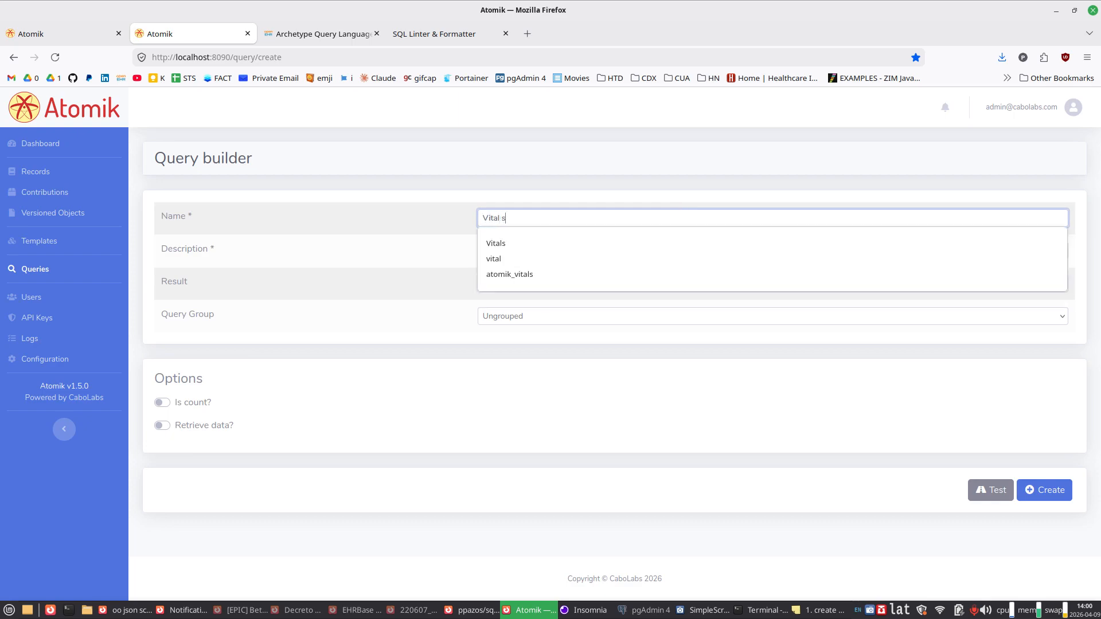
pyautogui.write('igns our of ta')
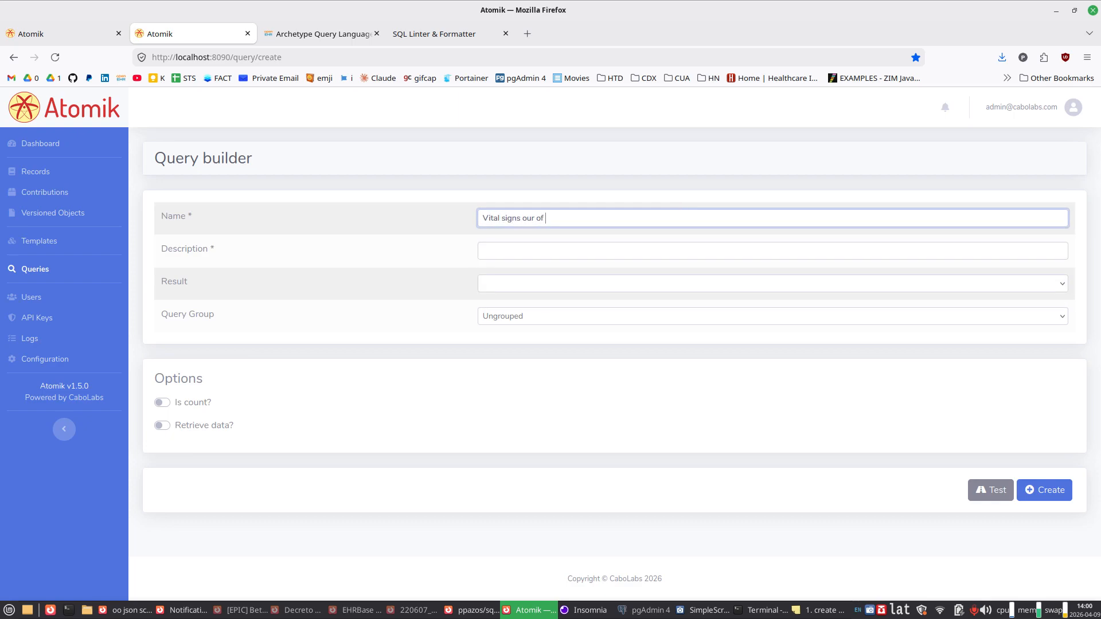
pyautogui.press('BackSpace')
pyautogui.press('BackSpace')
pyautogui.write('range')
pyautogui.click(584, 244)
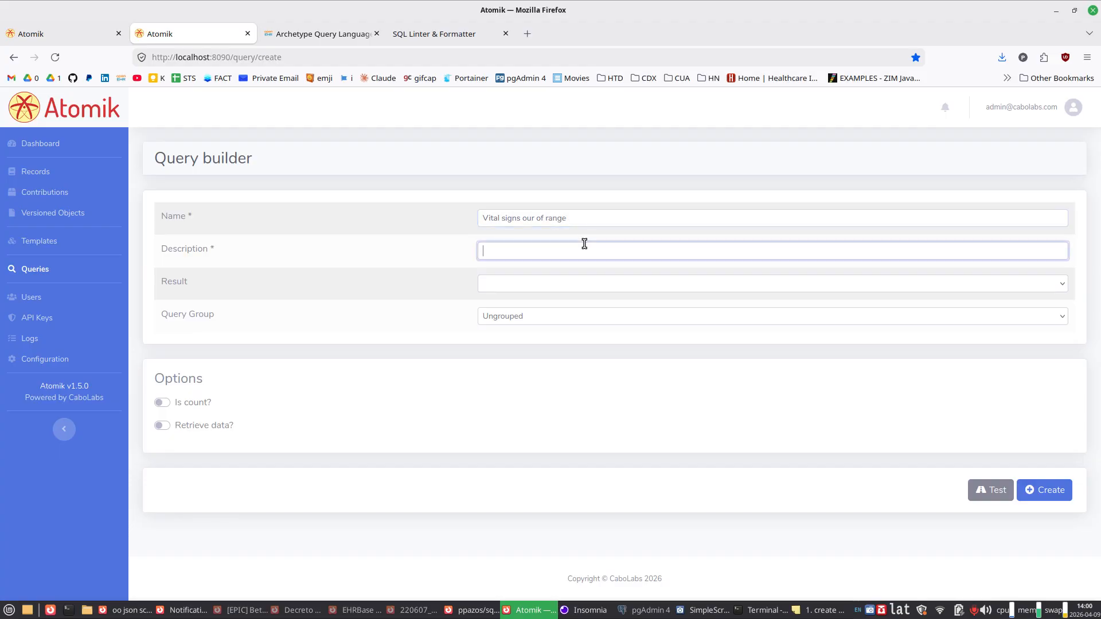
pyautogui.write('test')
# Step: Set the query result to composition and select the vital_signs_monitoring_v1 template
pyautogui.click(532, 290)
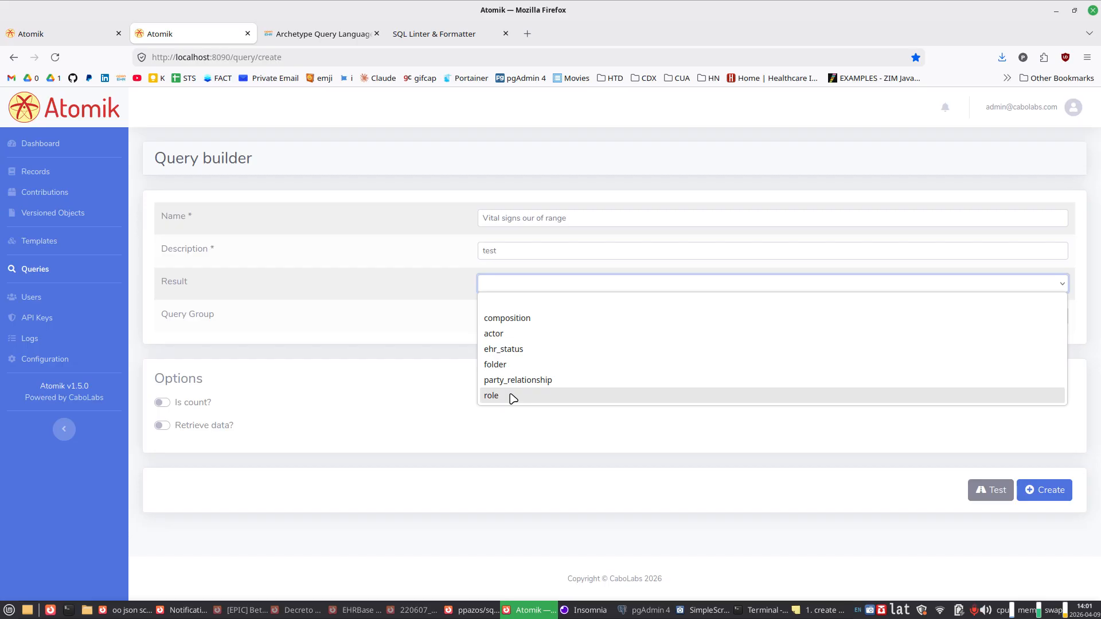
pyautogui.click(504, 319)
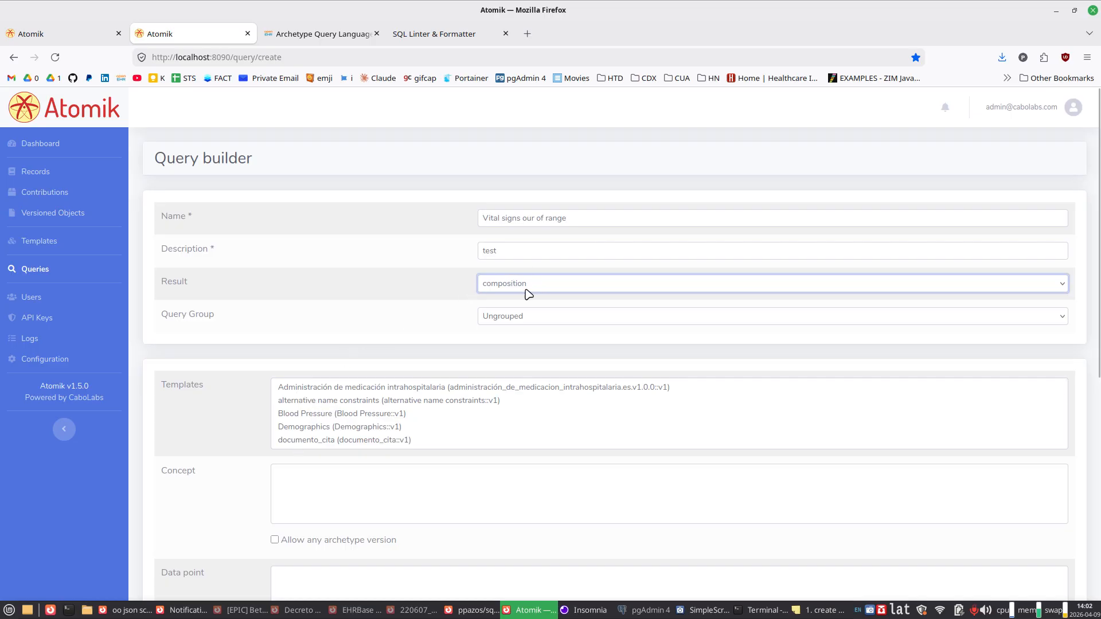
pyautogui.scroll(-5, 353, 413)
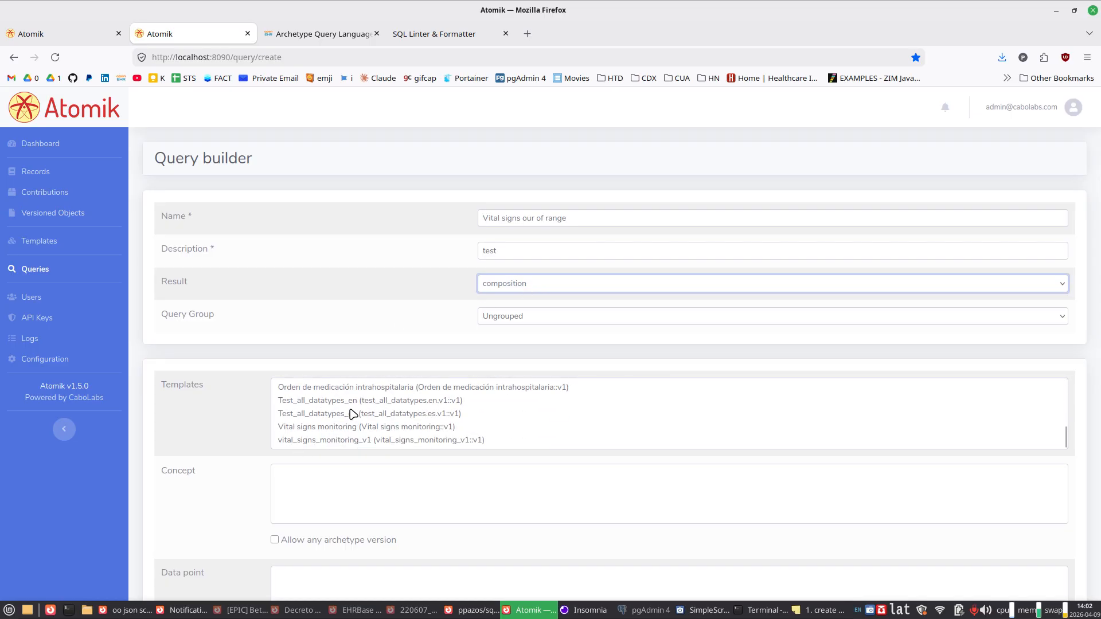
pyautogui.click(367, 444)
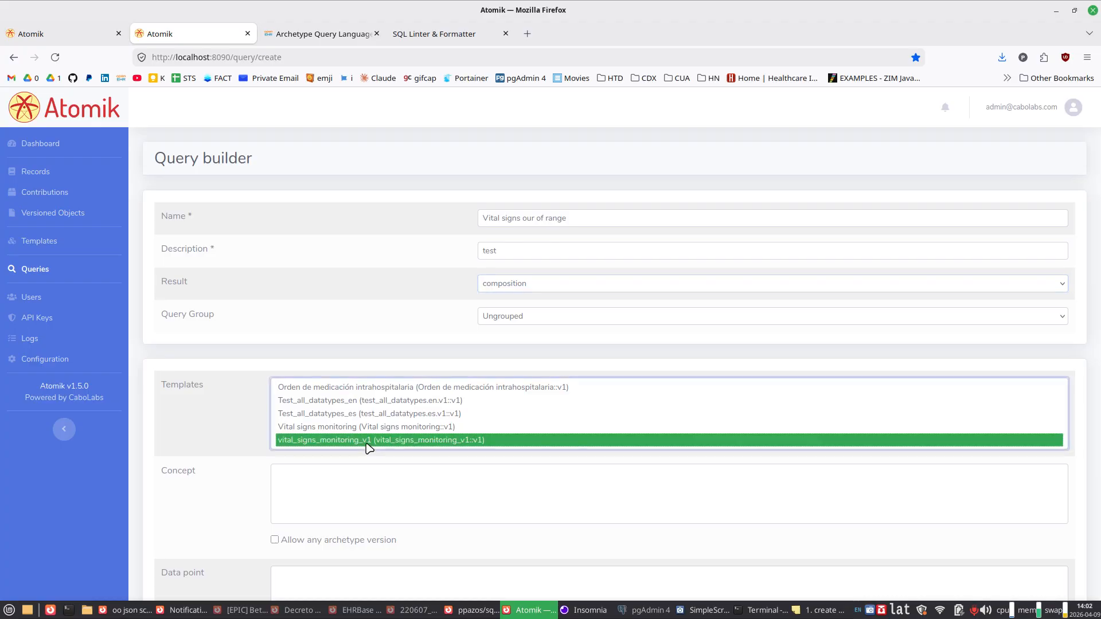
# Step: Look through the template's concepts and select Blood pressure (openEHR-EHR-OBSERVATION.blood_pressure.v2)
pyautogui.scroll(-2, 232, 444)
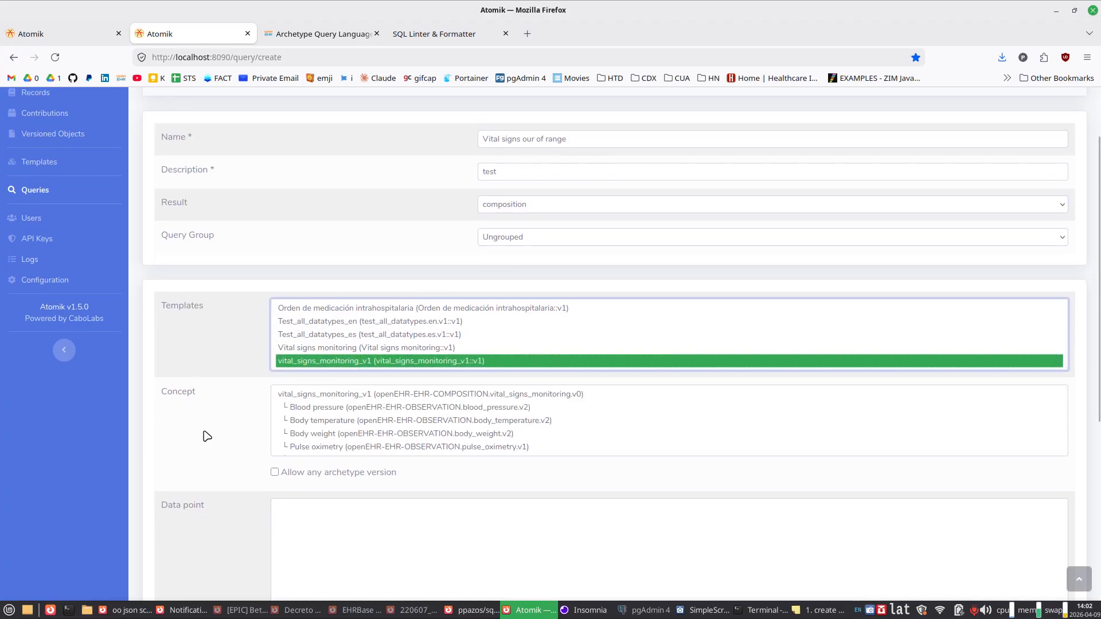
pyautogui.scroll(-2, 206, 435)
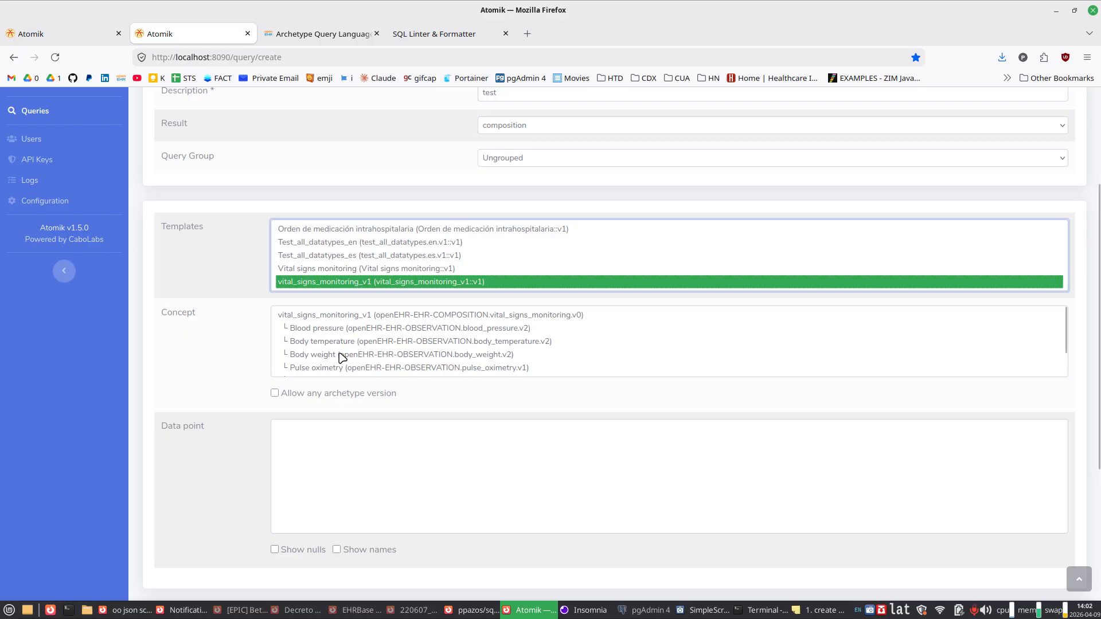
pyautogui.scroll(-1, 369, 335)
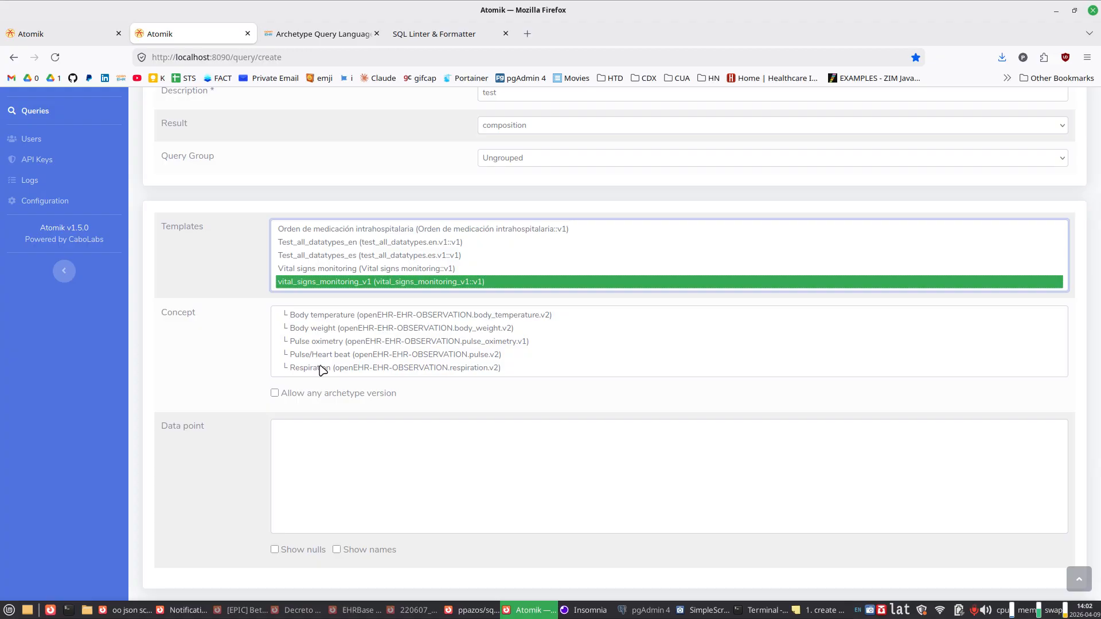
pyautogui.scroll(1, 322, 370)
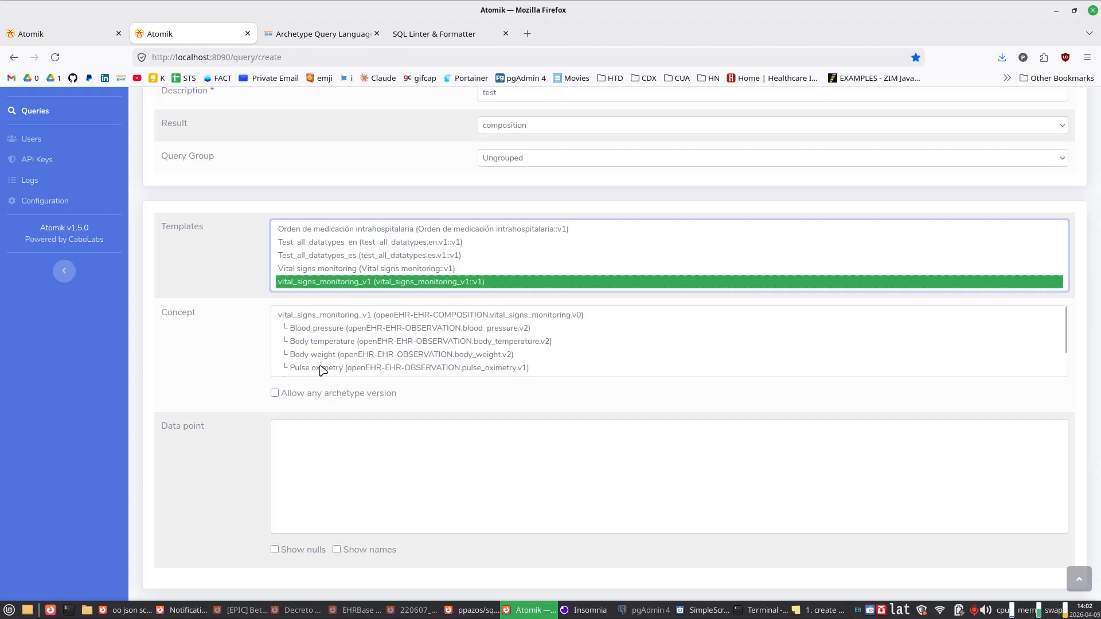
pyautogui.click(335, 329)
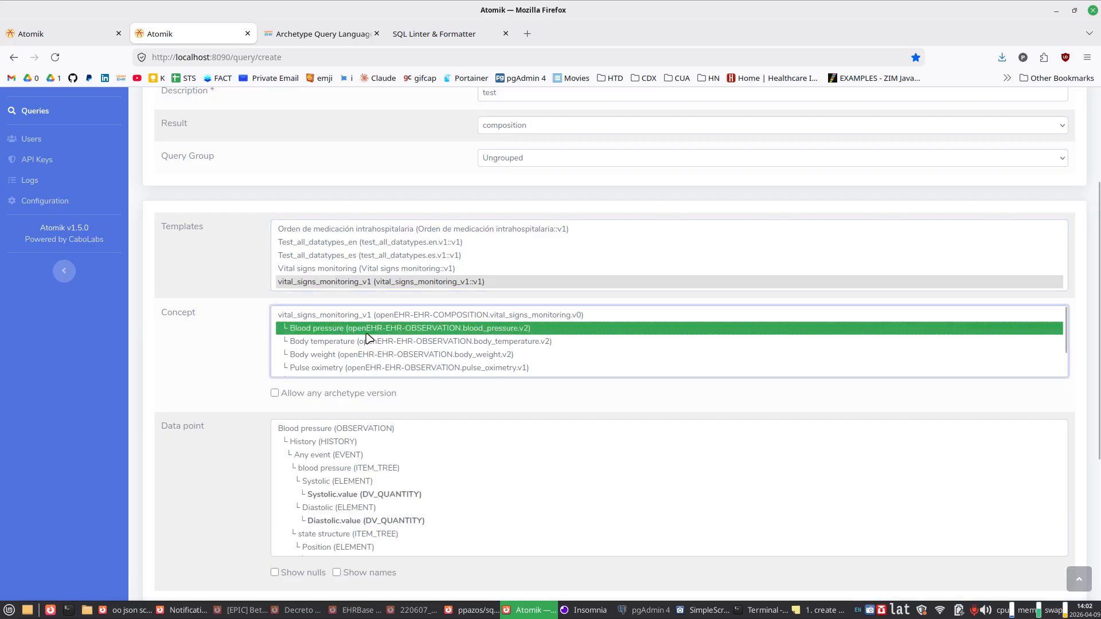
# Step: Look over the blood pressure data points and select Systolic.value (DV_QUANTITY)
pyautogui.click(238, 443)
pyautogui.scroll(-3, 238, 443)
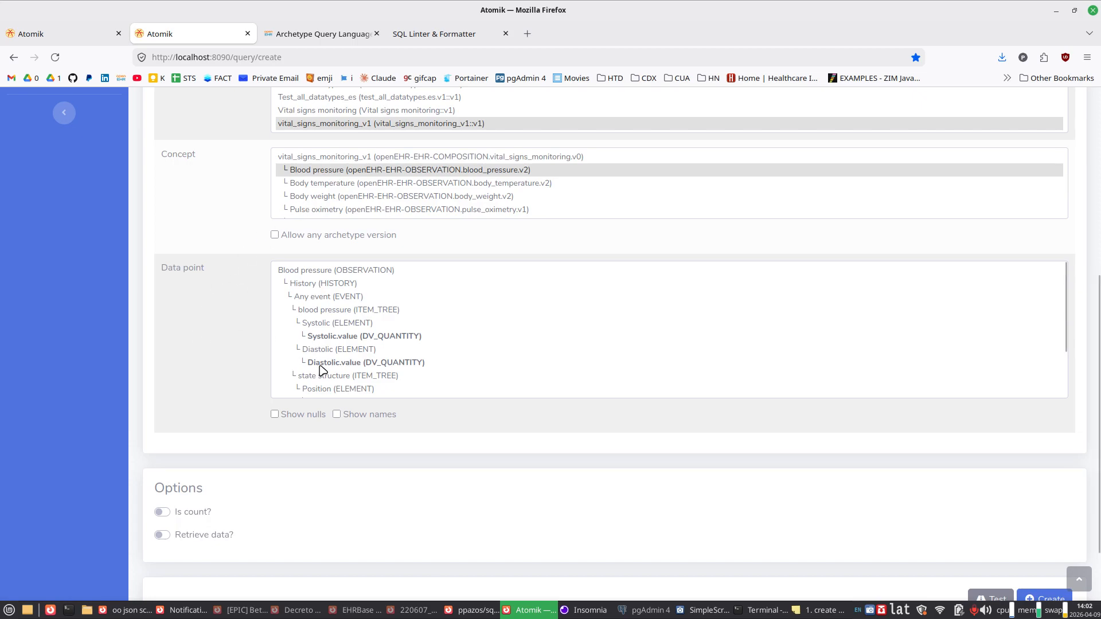
pyautogui.scroll(-2, 321, 370)
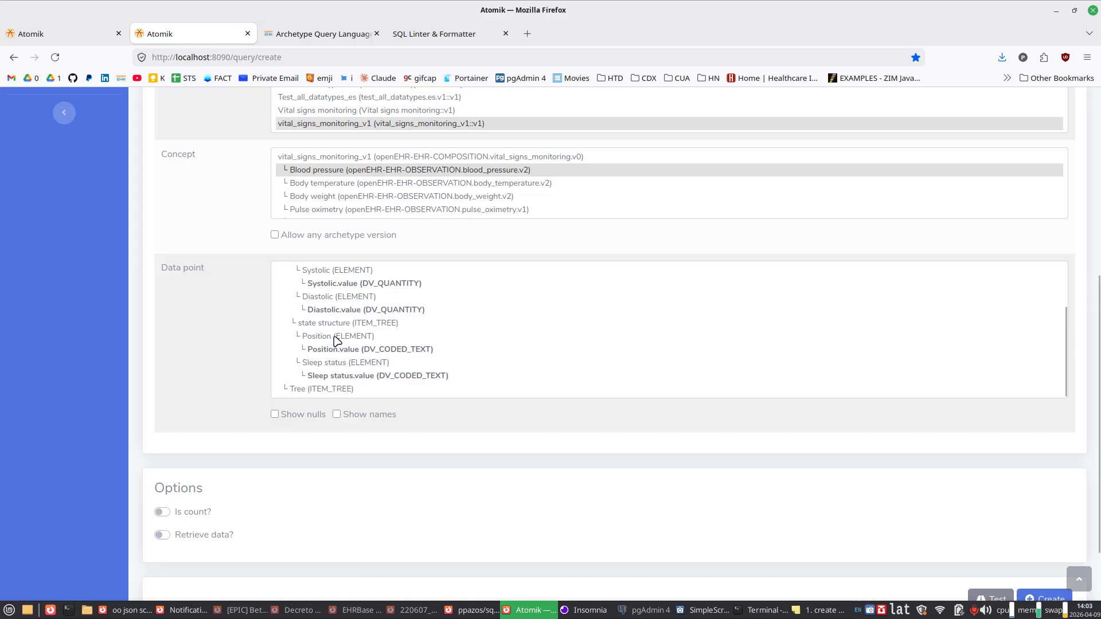
pyautogui.click(333, 285)
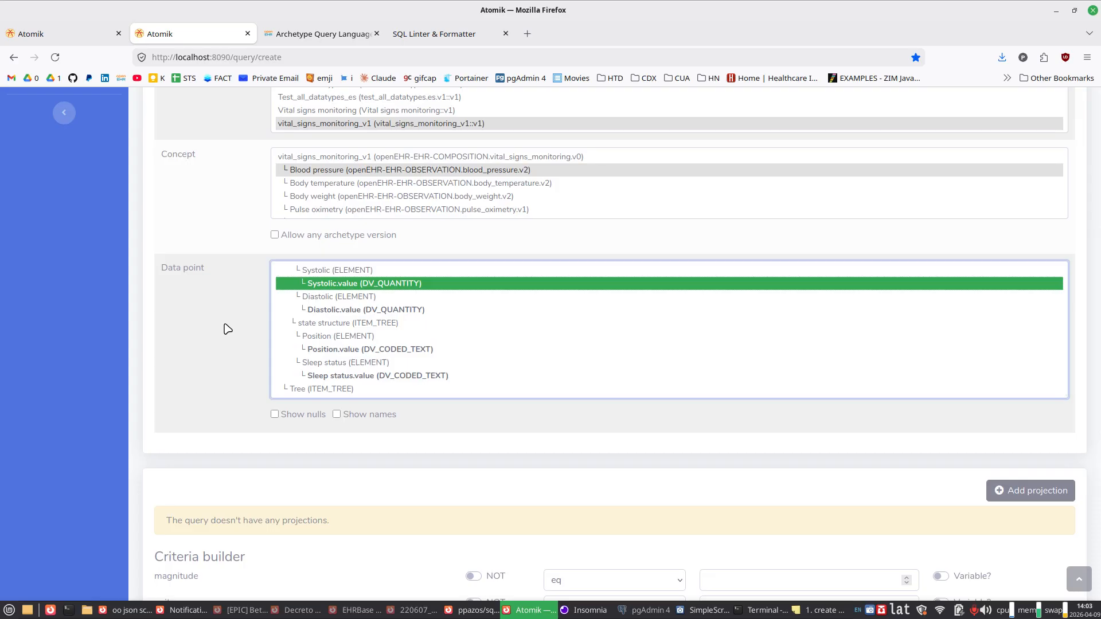
# Step: Add a systolic criterion with magnitude gt 140 and units eq mm[Hg], and review its type and condition in the criteria list
pyautogui.scroll(-4, 257, 310)
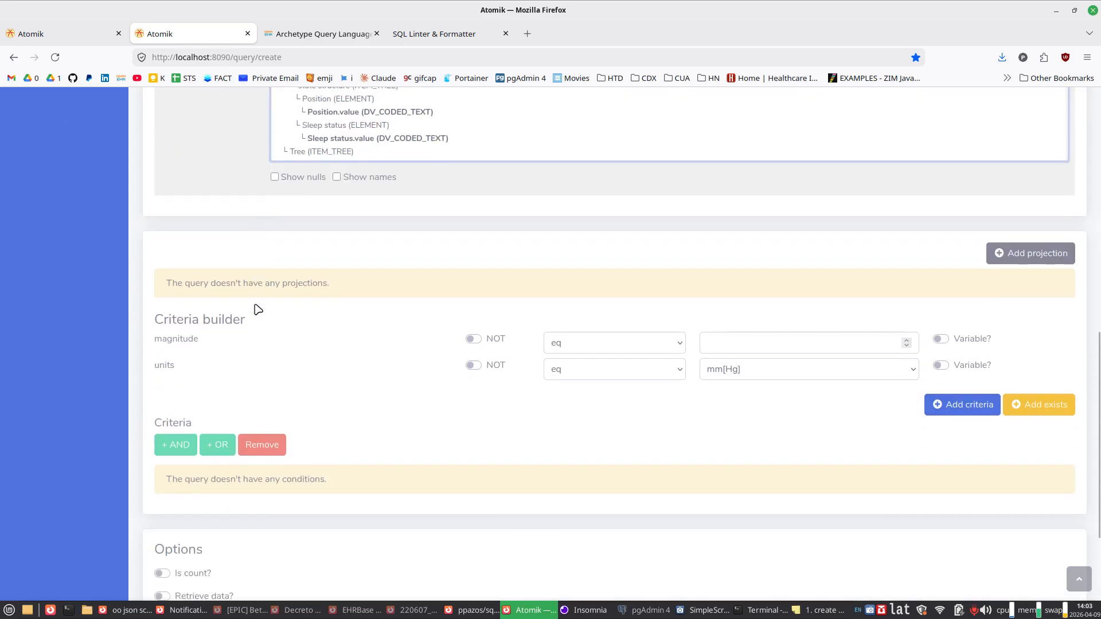
pyautogui.scroll(1, 258, 310)
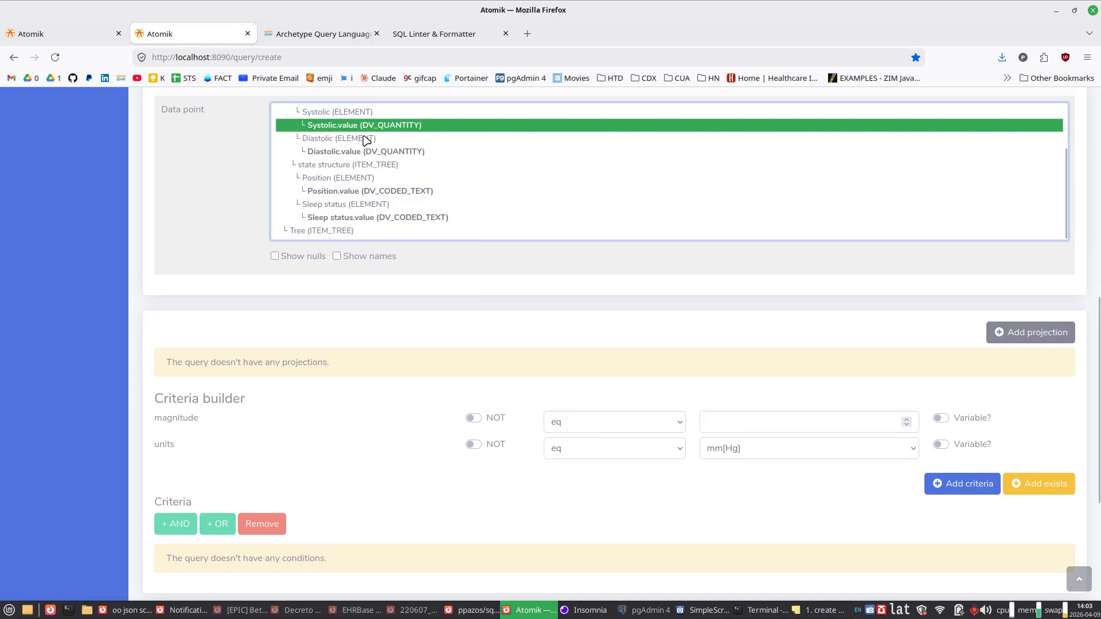
pyautogui.click(572, 429)
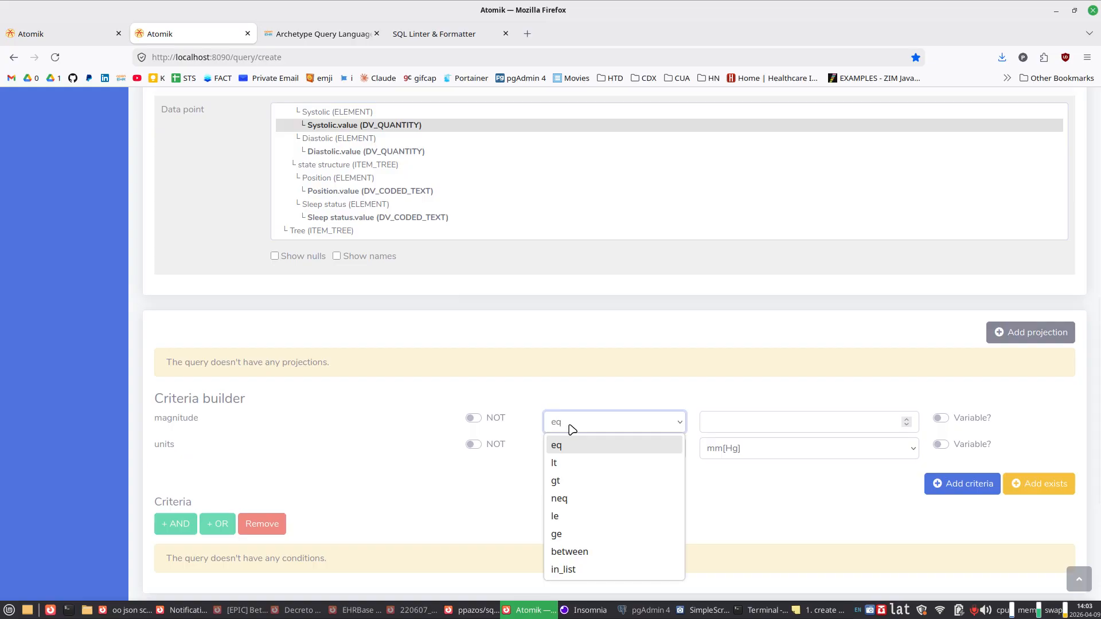
pyautogui.click(565, 482)
pyautogui.click(741, 427)
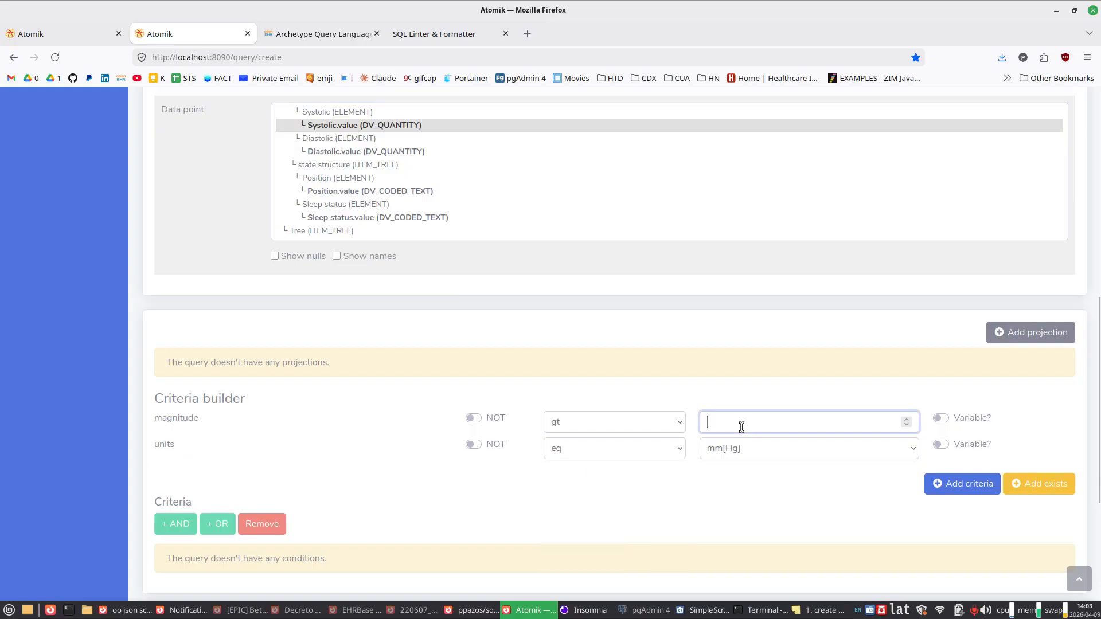
pyautogui.write('140')
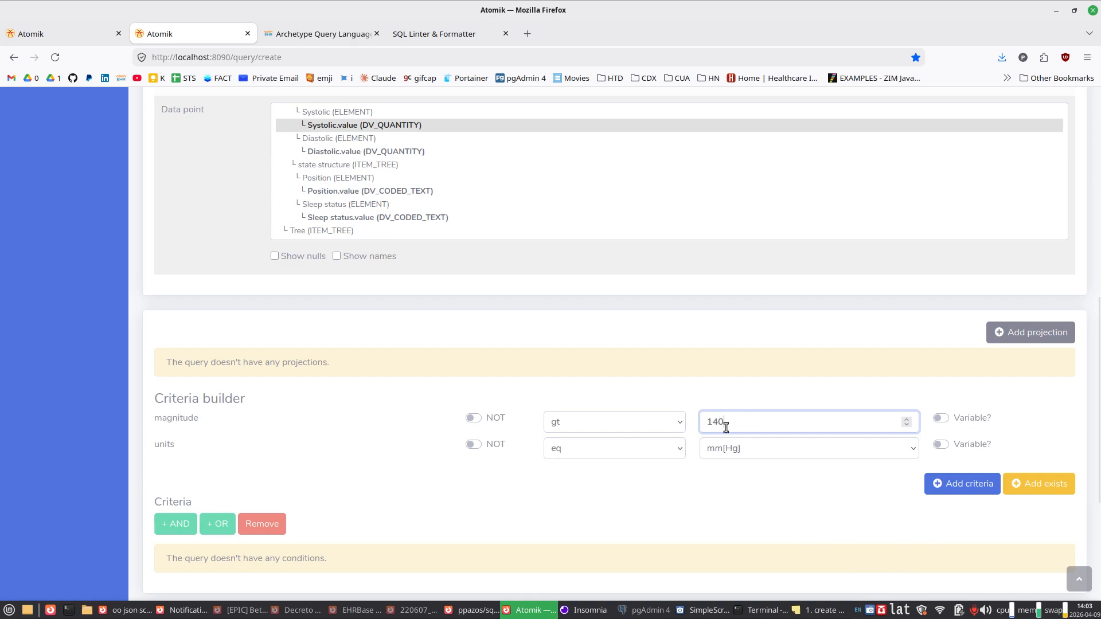
pyautogui.moveTo(718, 421); pyautogui.dragTo(712, 422)
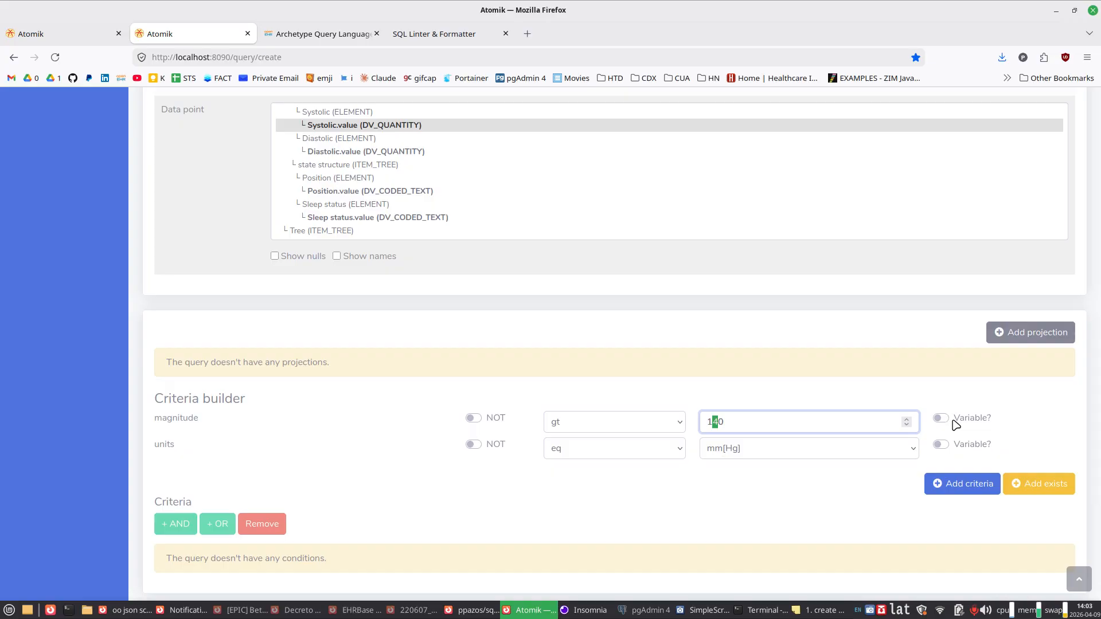
pyautogui.click(767, 418)
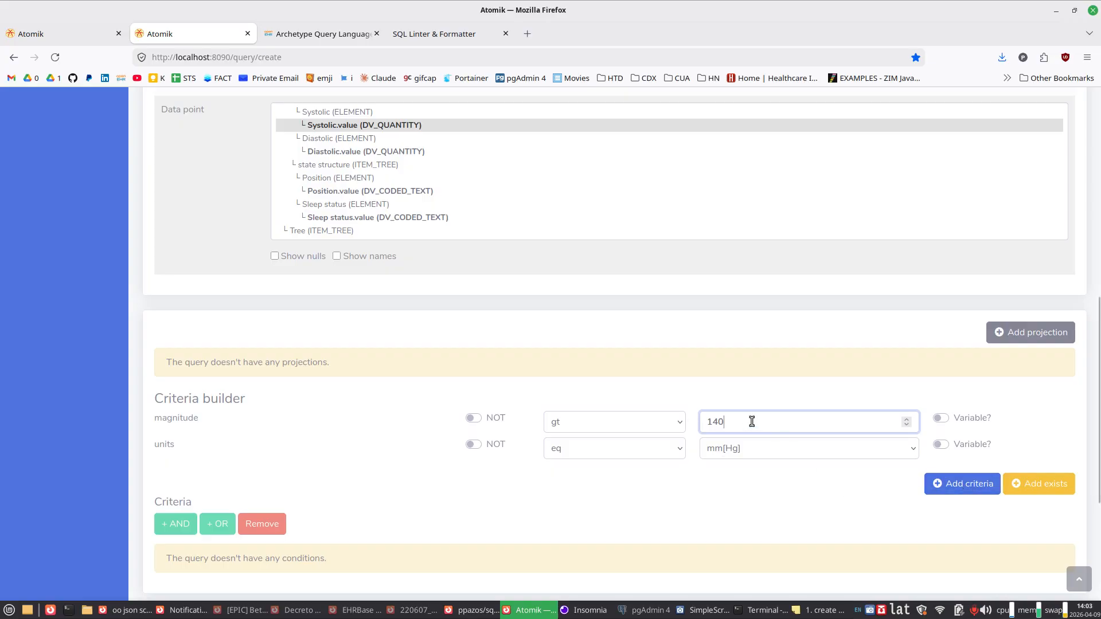
pyautogui.click(968, 487)
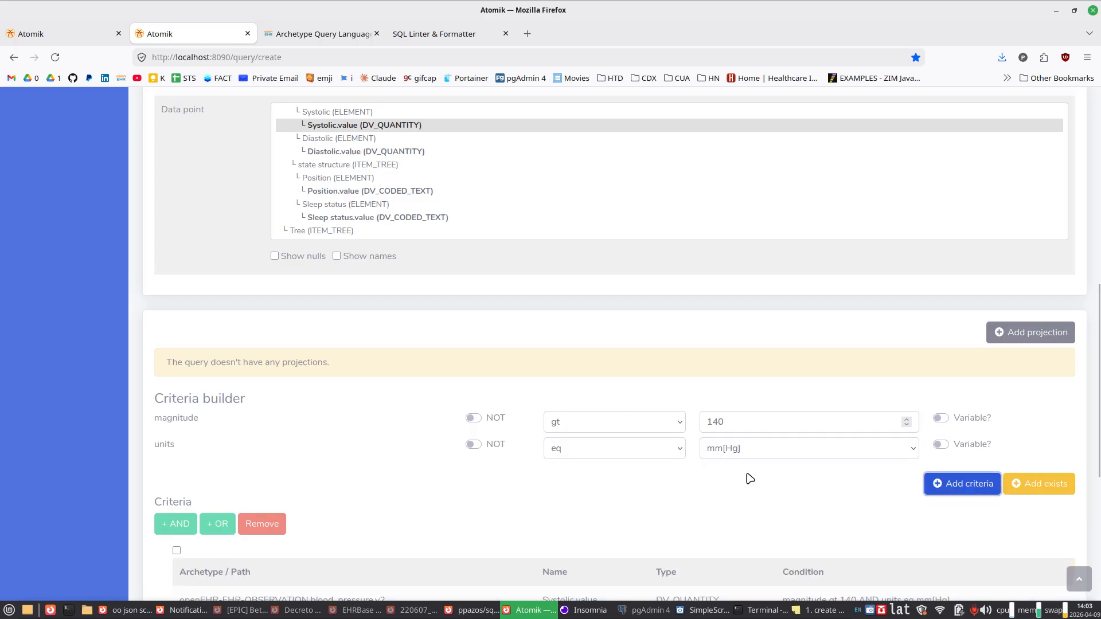
pyautogui.scroll(-3, 750, 479)
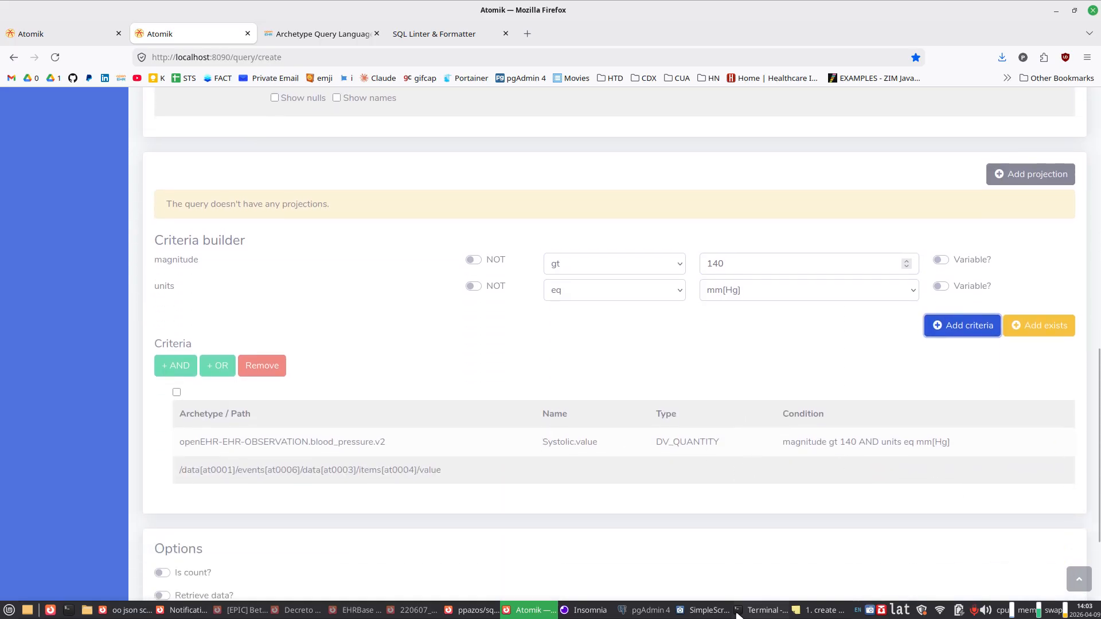
pyautogui.moveTo(542, 441); pyautogui.dragTo(559, 442)
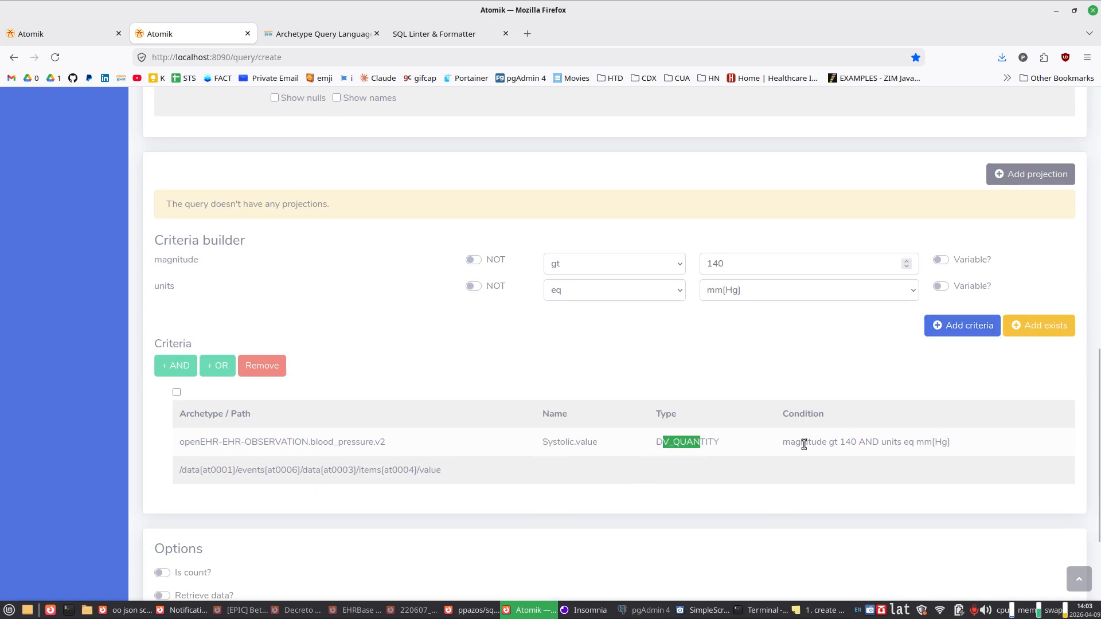
pyautogui.moveTo(801, 442); pyautogui.dragTo(858, 442)
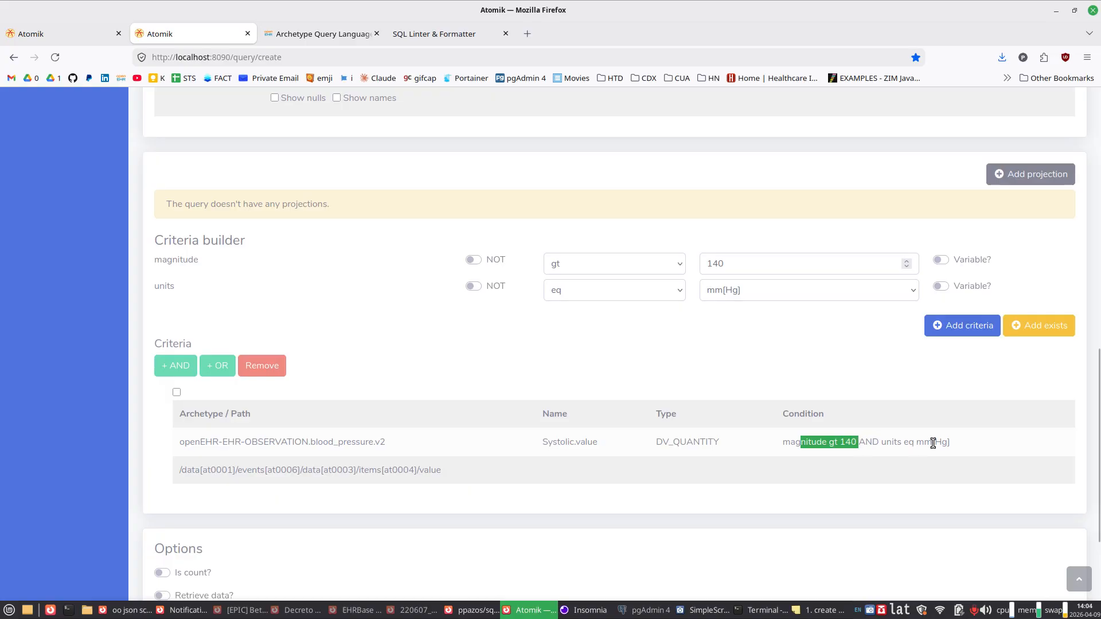
pyautogui.moveTo(927, 445); pyautogui.dragTo(950, 443)
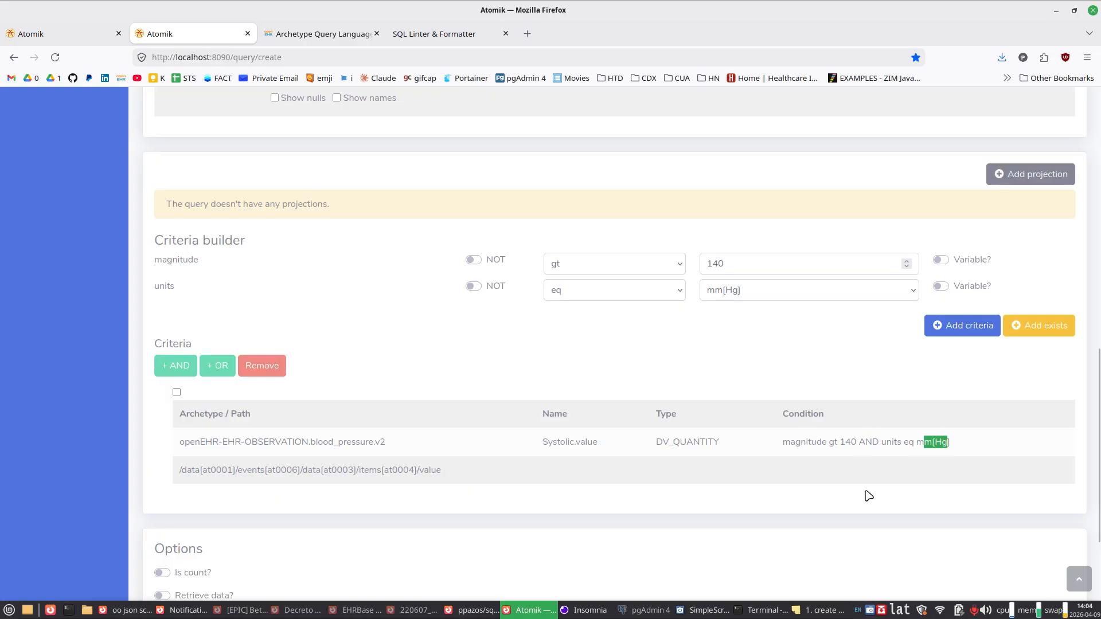
# Step: Select the Diastolic.value (DV_QUANTITY) data point of the Blood pressure concept
pyautogui.scroll(5, 560, 462)
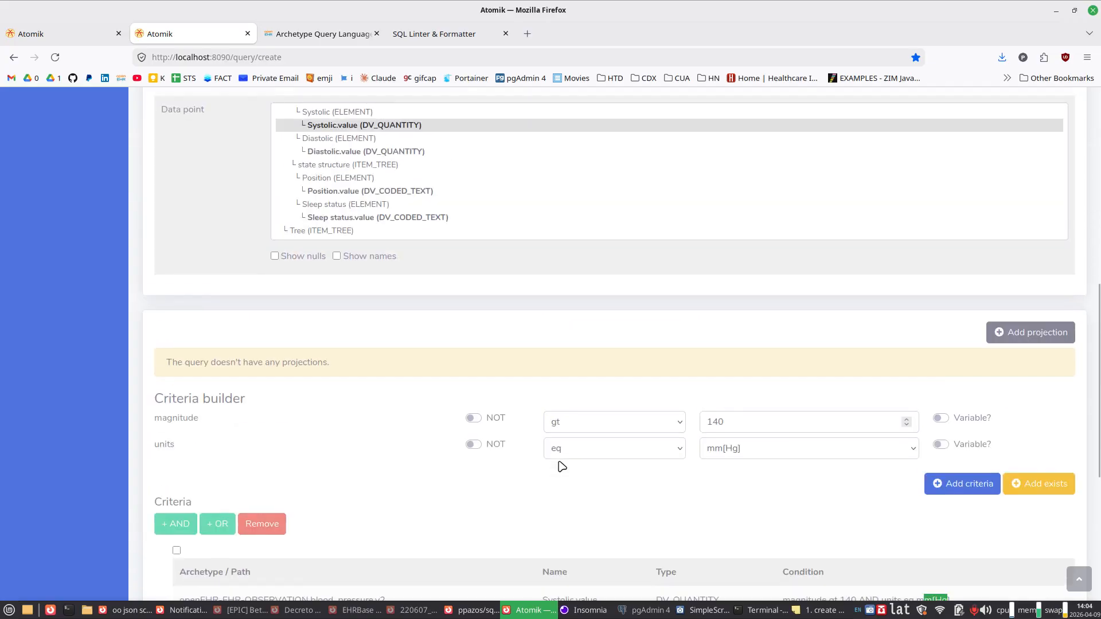
pyautogui.click(400, 301)
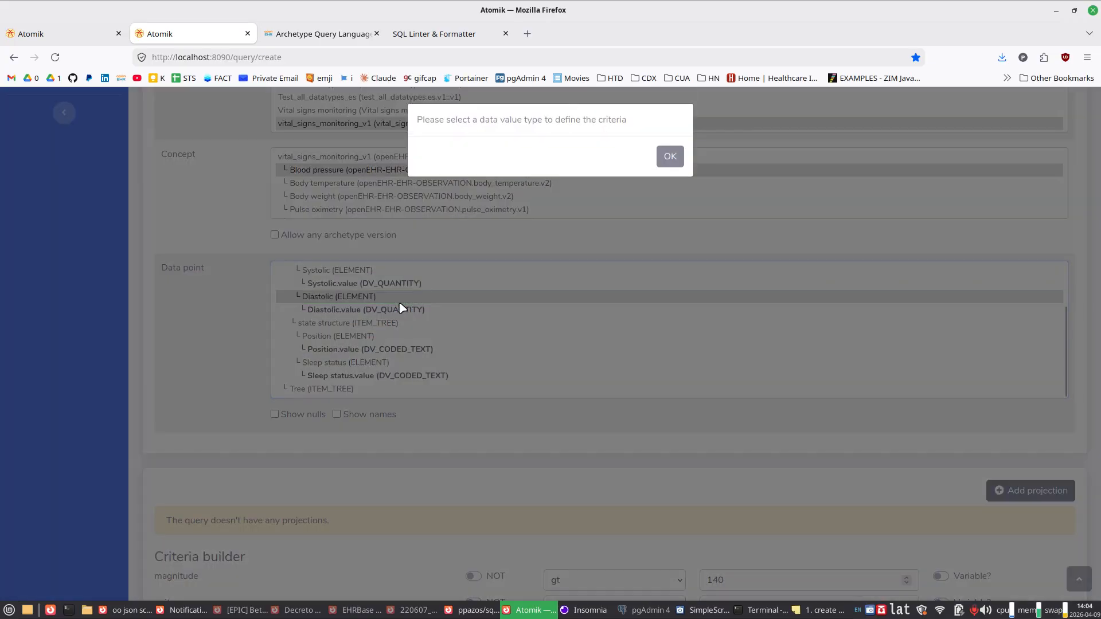
pyautogui.click(668, 155)
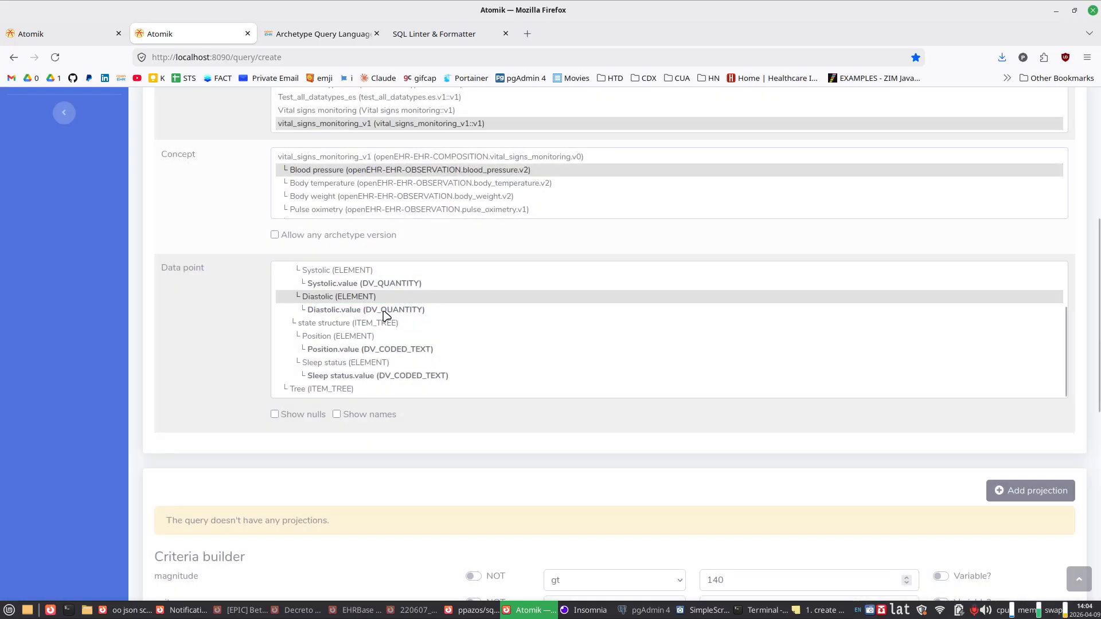
pyautogui.click(382, 314)
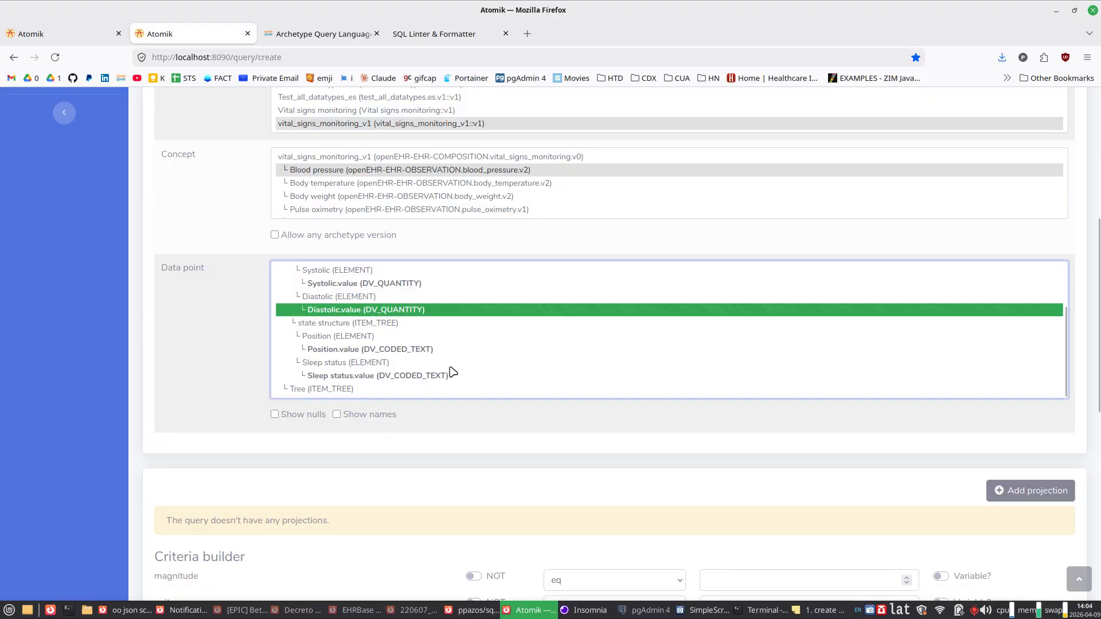
# Step: Add a diastolic criterion with magnitude gt 90 and units eq mm[Hg]
pyautogui.scroll(-3, 449, 370)
pyautogui.scroll(-4, 451, 372)
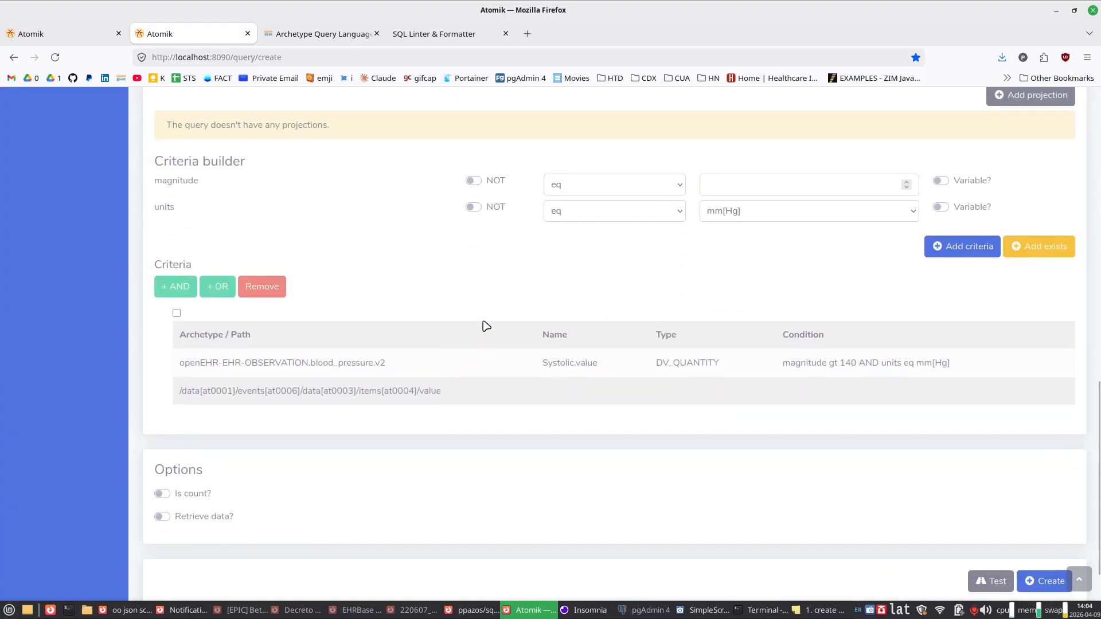
pyautogui.click(566, 188)
pyautogui.click(568, 245)
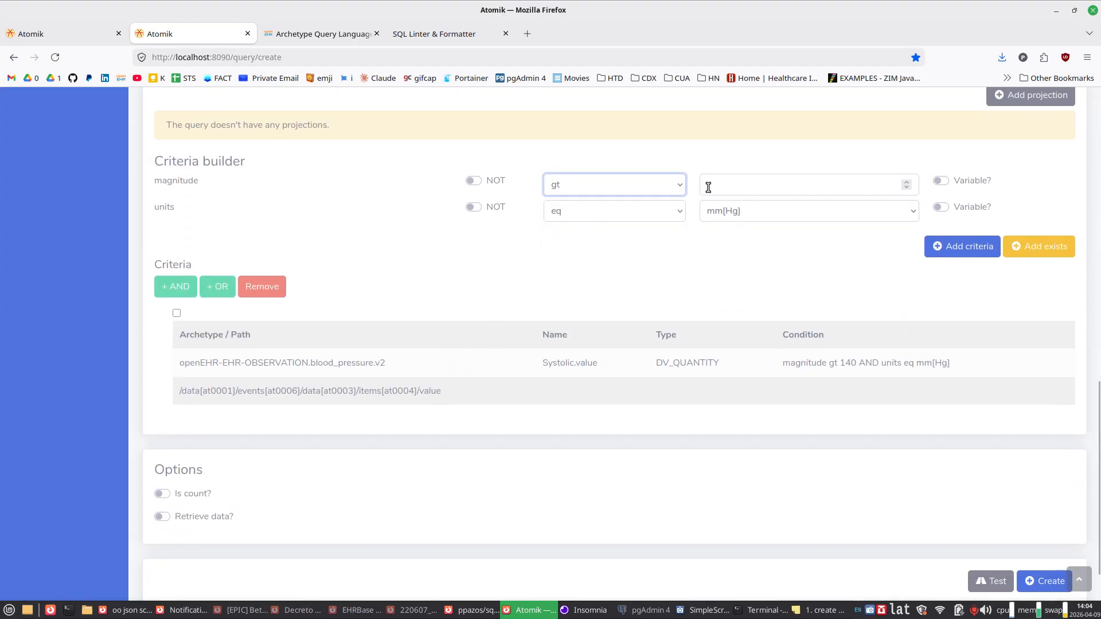
pyautogui.click(724, 186)
pyautogui.write('90')
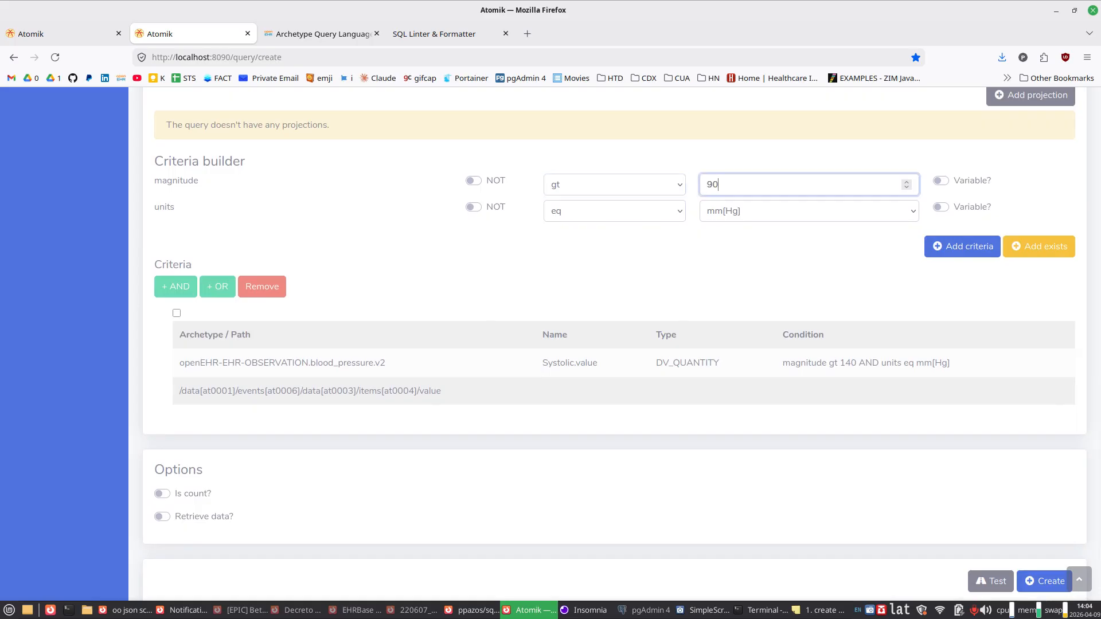
pyautogui.click(943, 247)
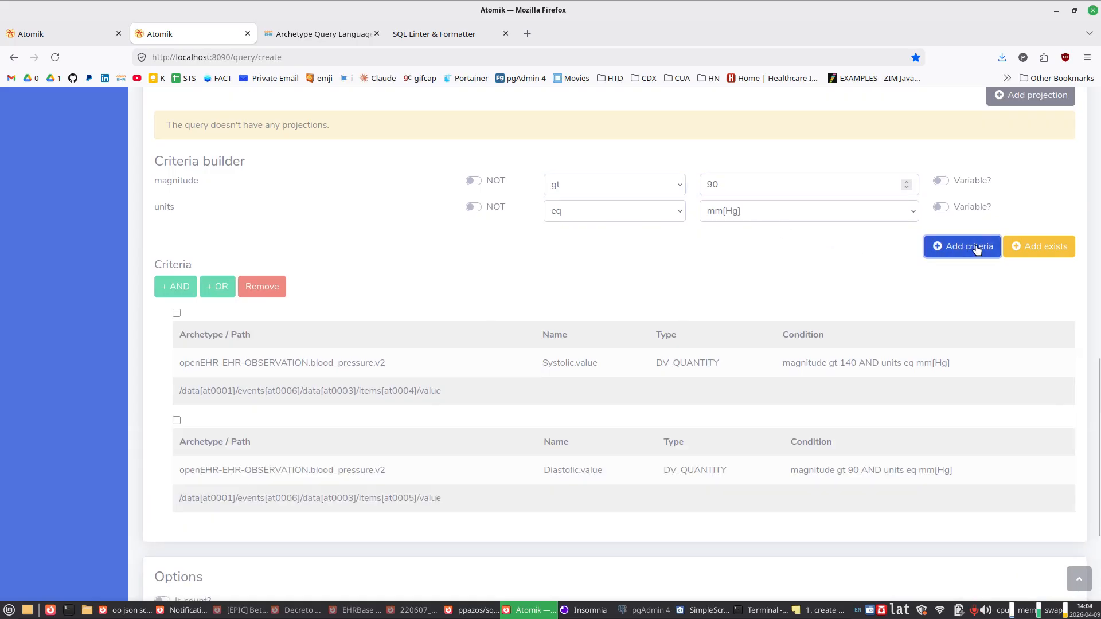
# Step: Combine the systolic and diastolic criteria with OR
pyautogui.click(177, 421)
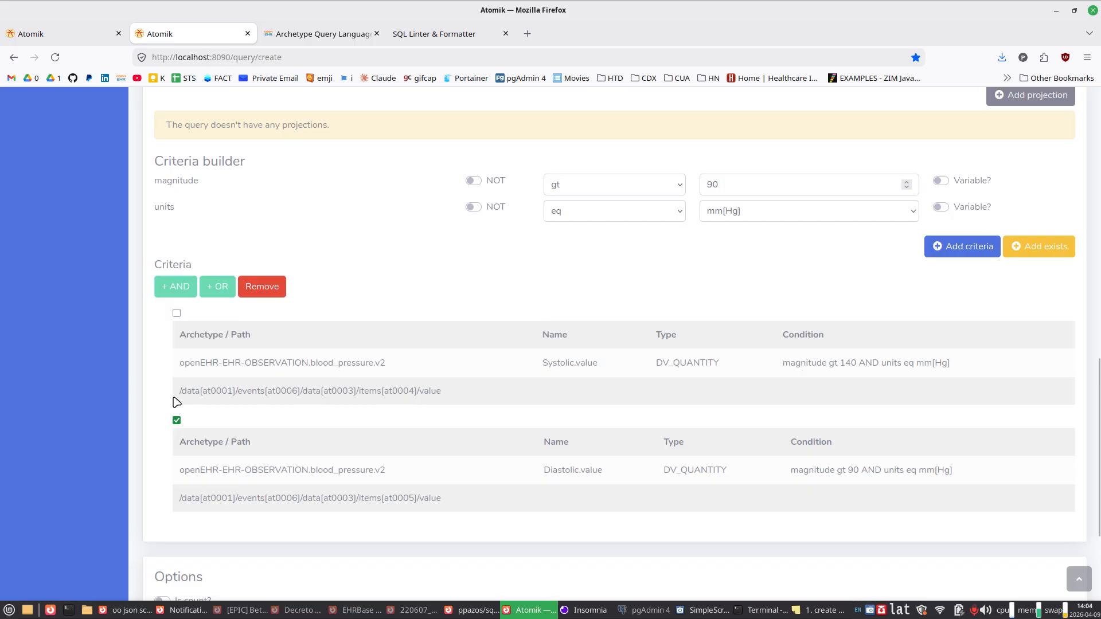
pyautogui.click(177, 315)
pyautogui.click(207, 294)
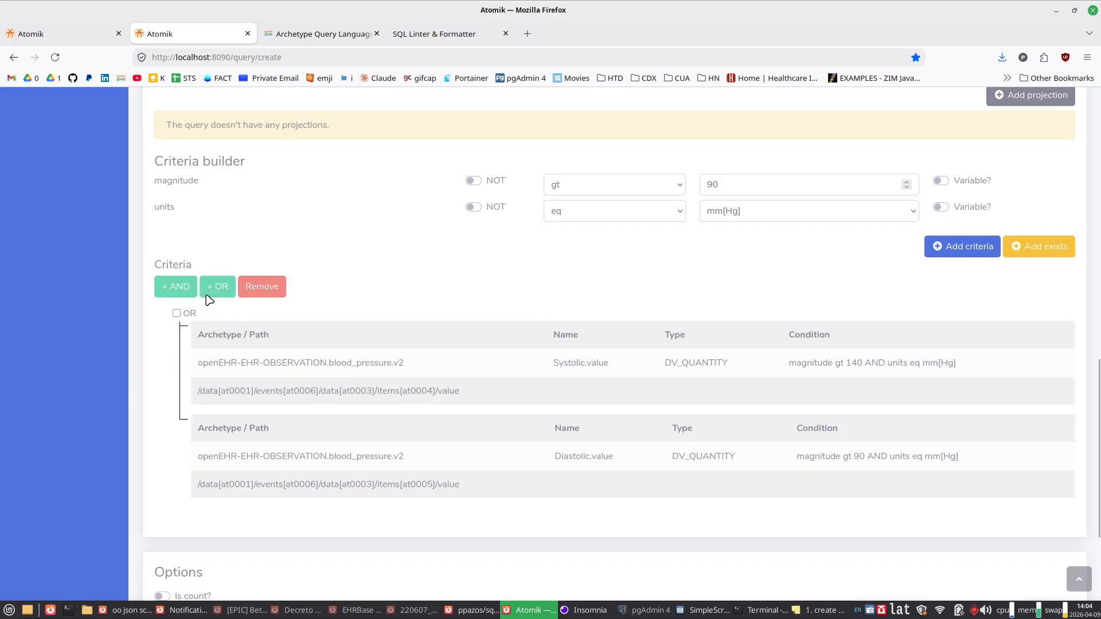
# Step: Select the Rate.value (DV_QUANTITY) data point of the Pulse/Heart beat concept (openEHR-EHR-OBSERVATION.pulse.v2)
pyautogui.scroll(10, 369, 355)
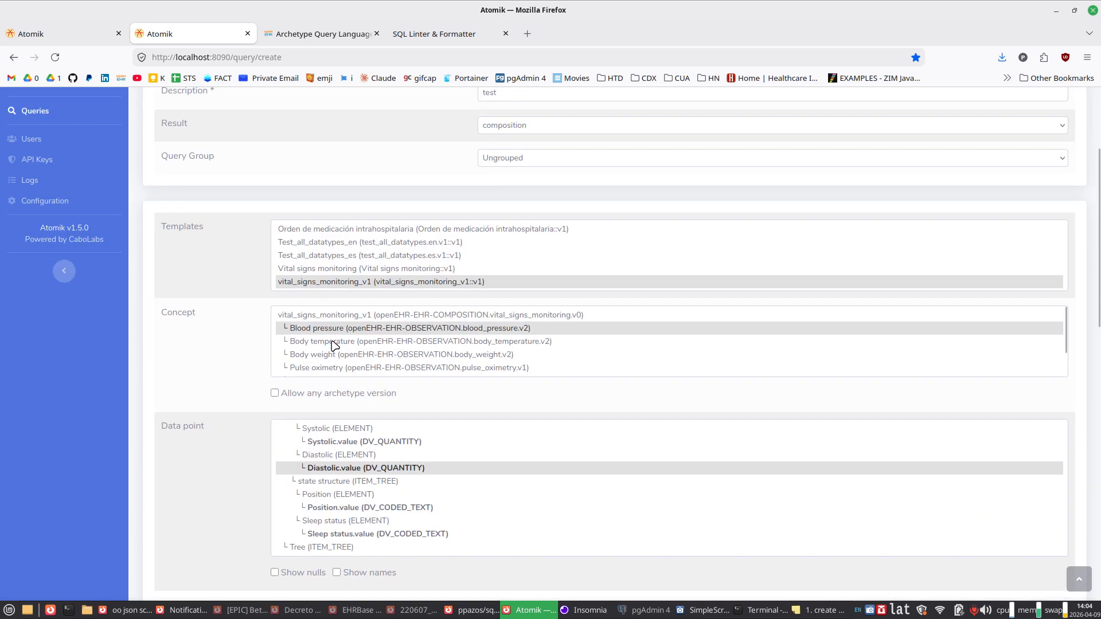
pyautogui.scroll(-1, 332, 344)
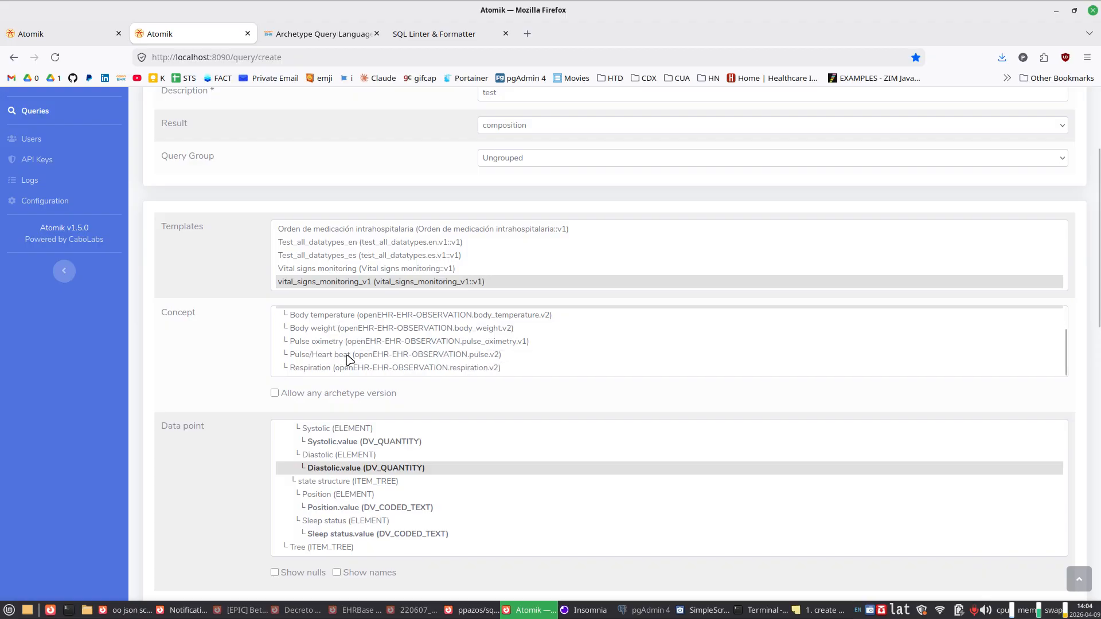
pyautogui.click(350, 355)
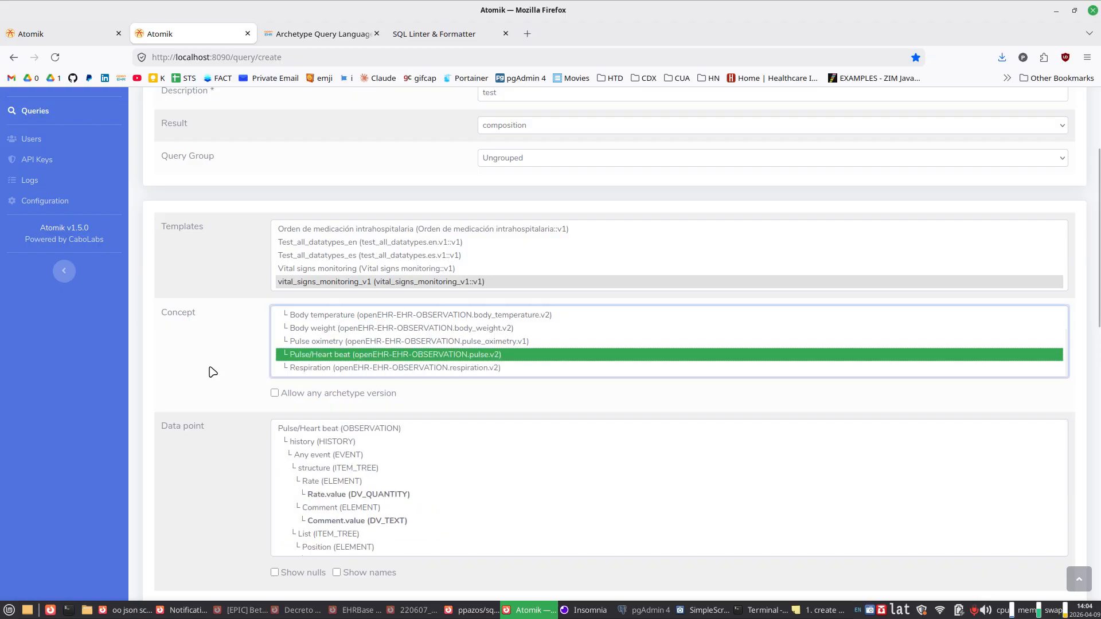
pyautogui.scroll(-5, 203, 394)
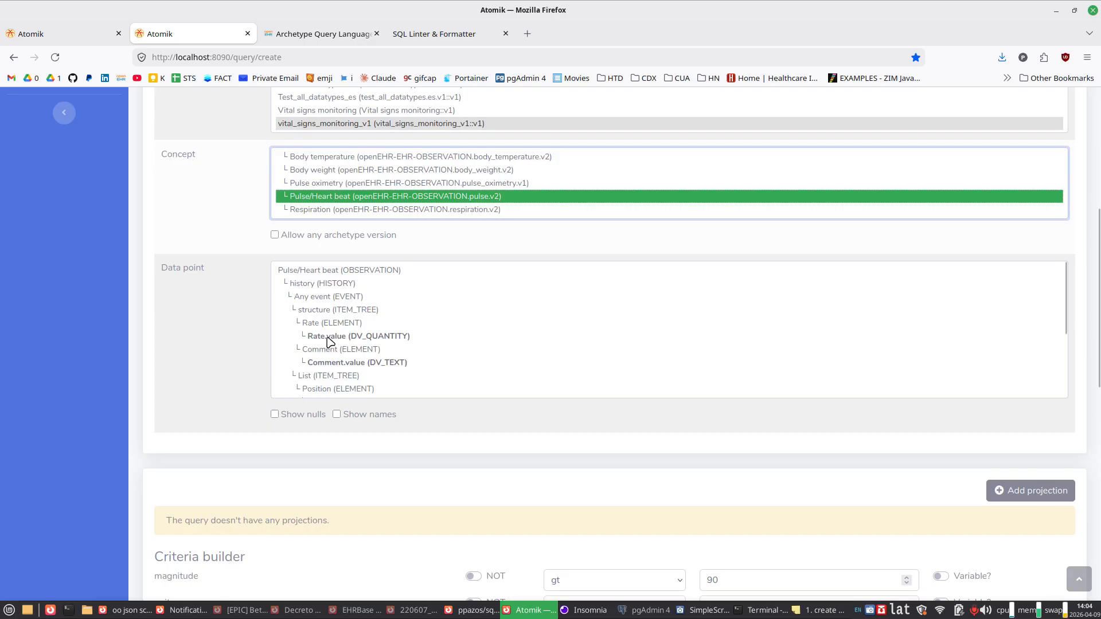
pyautogui.click(330, 338)
# Step: Add a pulse rate criterion with magnitude gt 100 and units eq /min, and review its archetype, name and condition in the criteria list
pyautogui.scroll(-7, 248, 349)
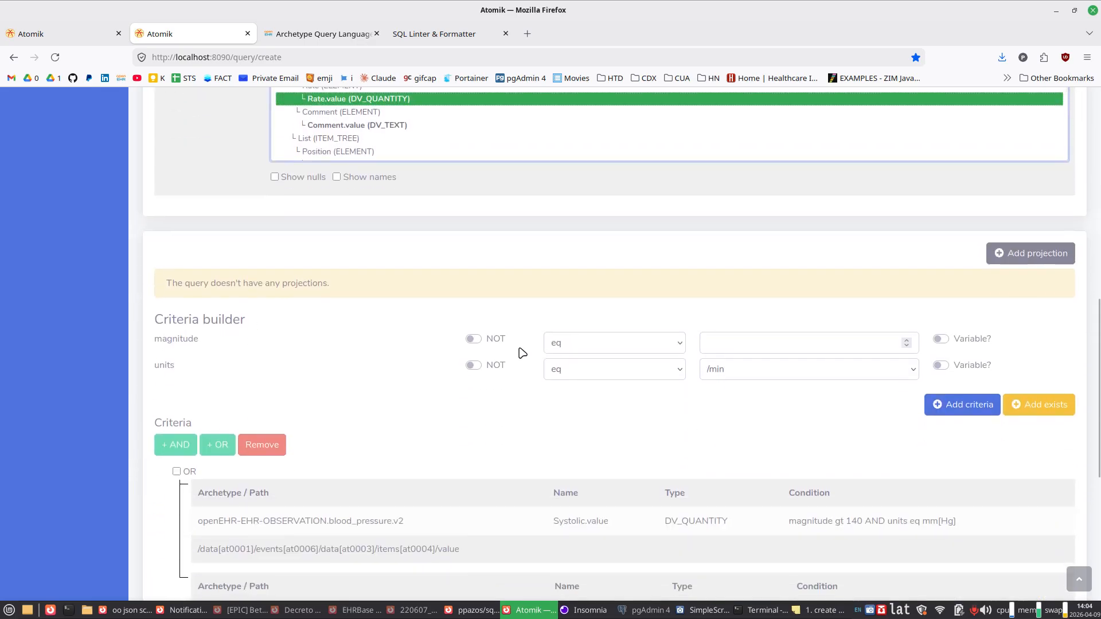
pyautogui.click(576, 343)
pyautogui.click(578, 403)
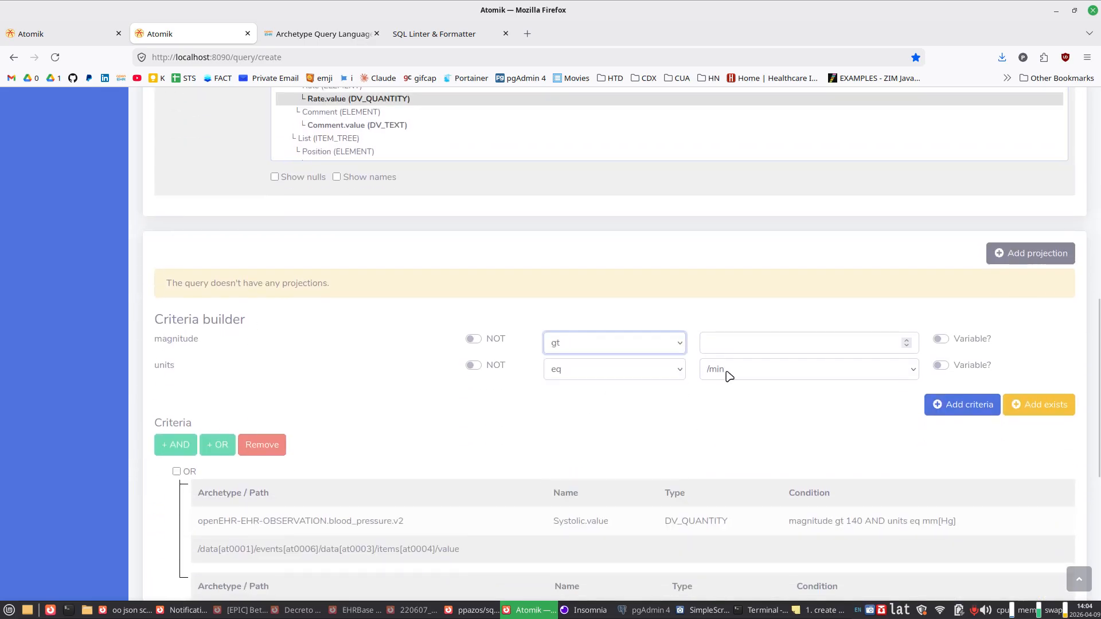
pyautogui.click(730, 345)
pyautogui.write('100')
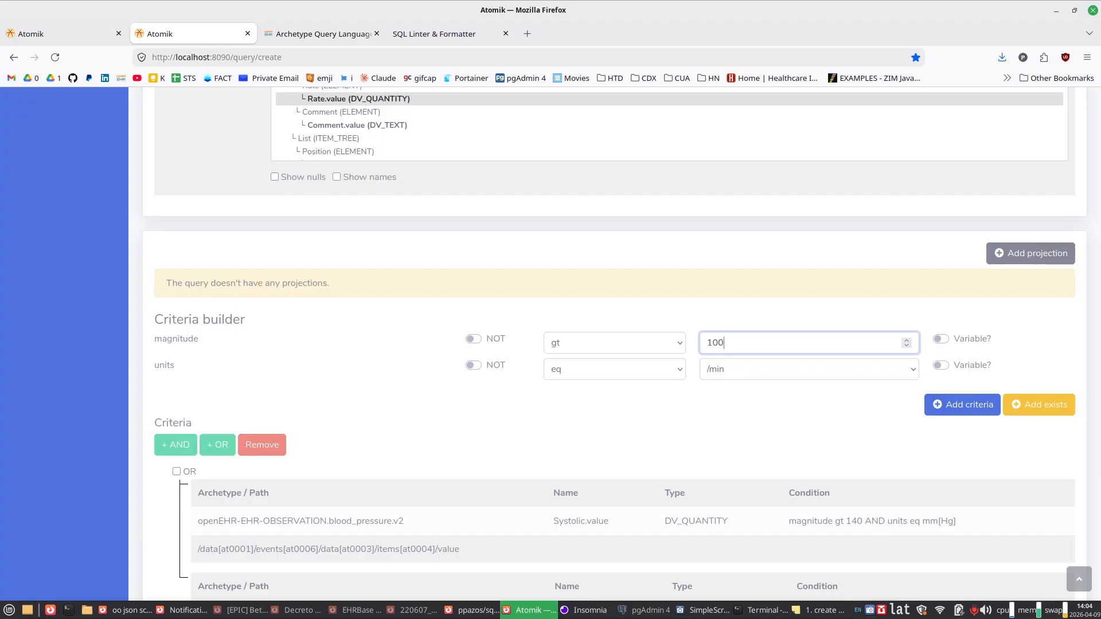
pyautogui.click(970, 402)
pyautogui.scroll(-5, 690, 418)
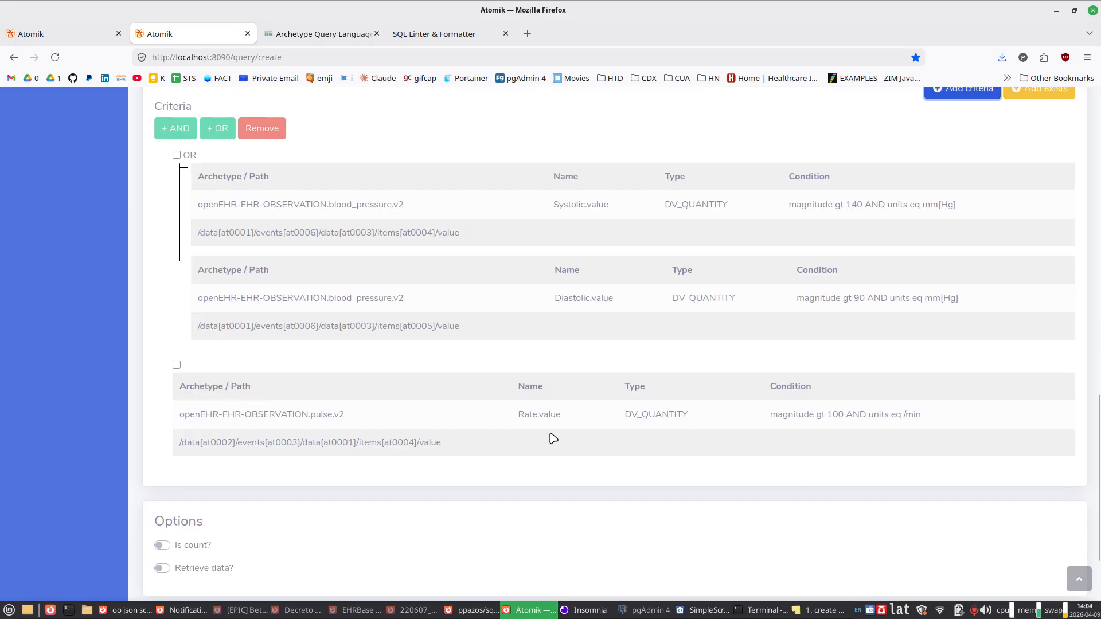
pyautogui.moveTo(525, 413); pyautogui.dragTo(532, 412)
pyautogui.moveTo(310, 414); pyautogui.dragTo(325, 414)
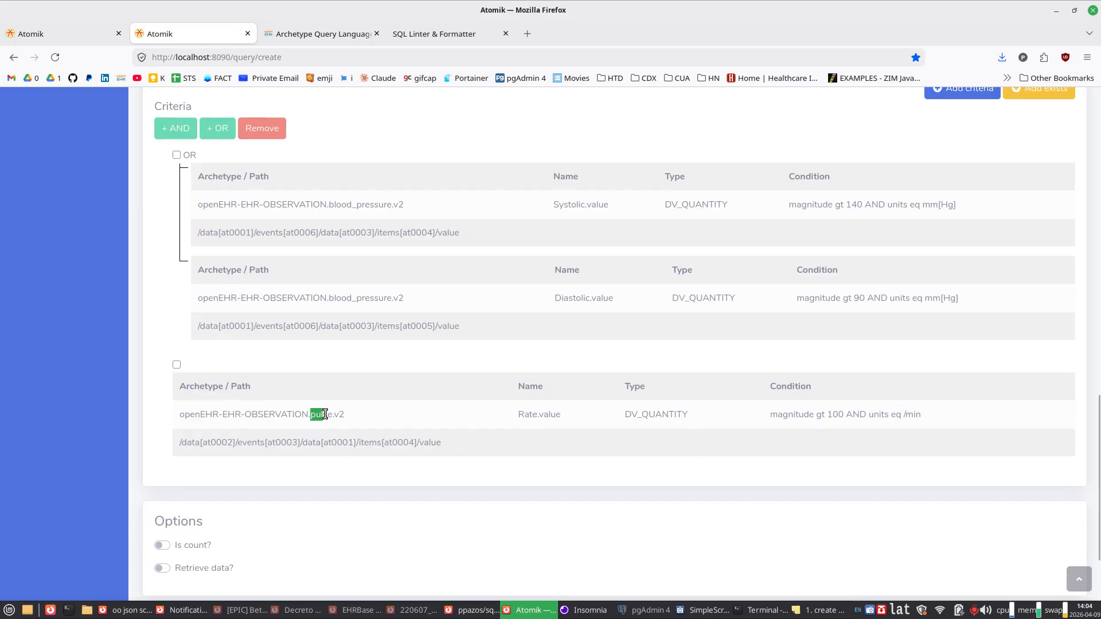
pyautogui.moveTo(792, 415); pyautogui.dragTo(921, 414)
# Step: Combine the blood pressure OR group and the pulse rate criterion with OR
pyautogui.click(177, 365)
pyautogui.click(177, 154)
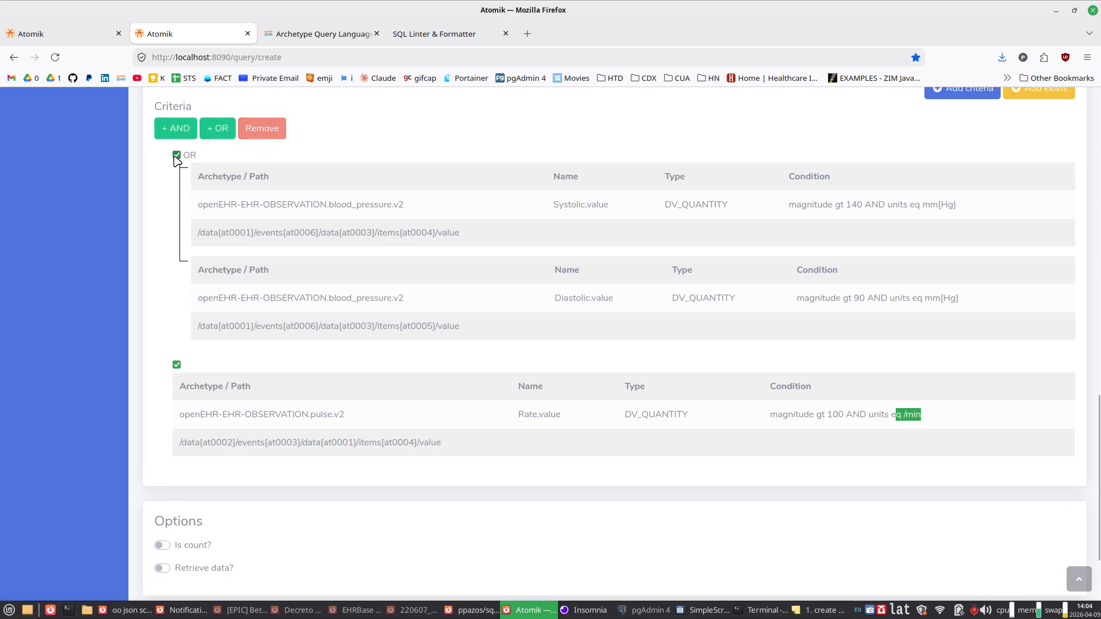
pyautogui.click(222, 129)
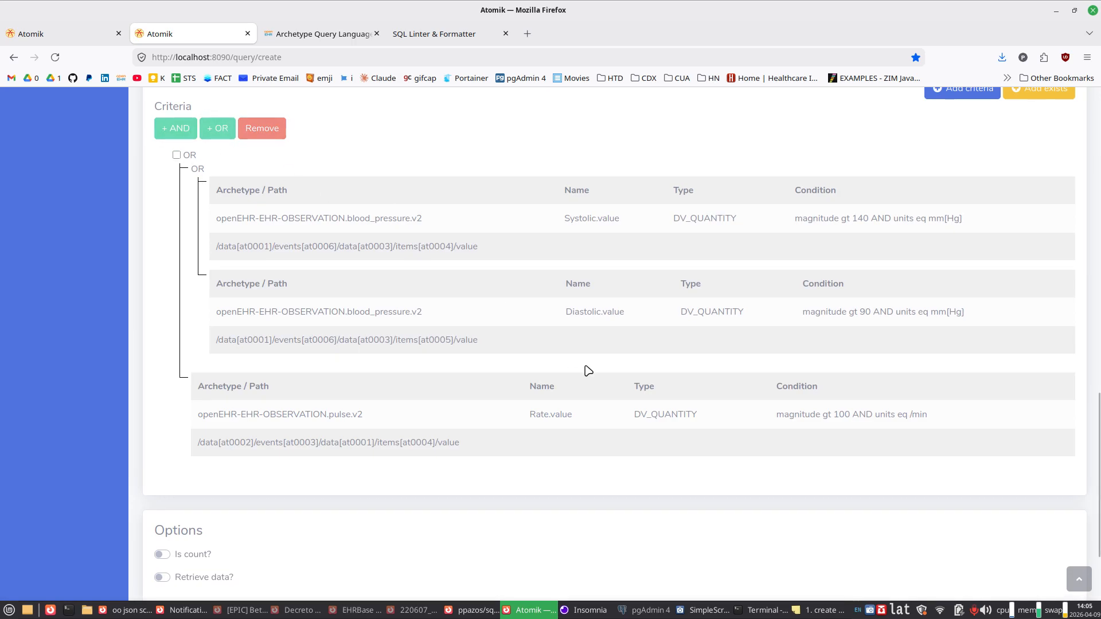
# Step: Look over the template's concepts and data points, and view the operators available for the units condition without changing it
pyautogui.scroll(12, 588, 370)
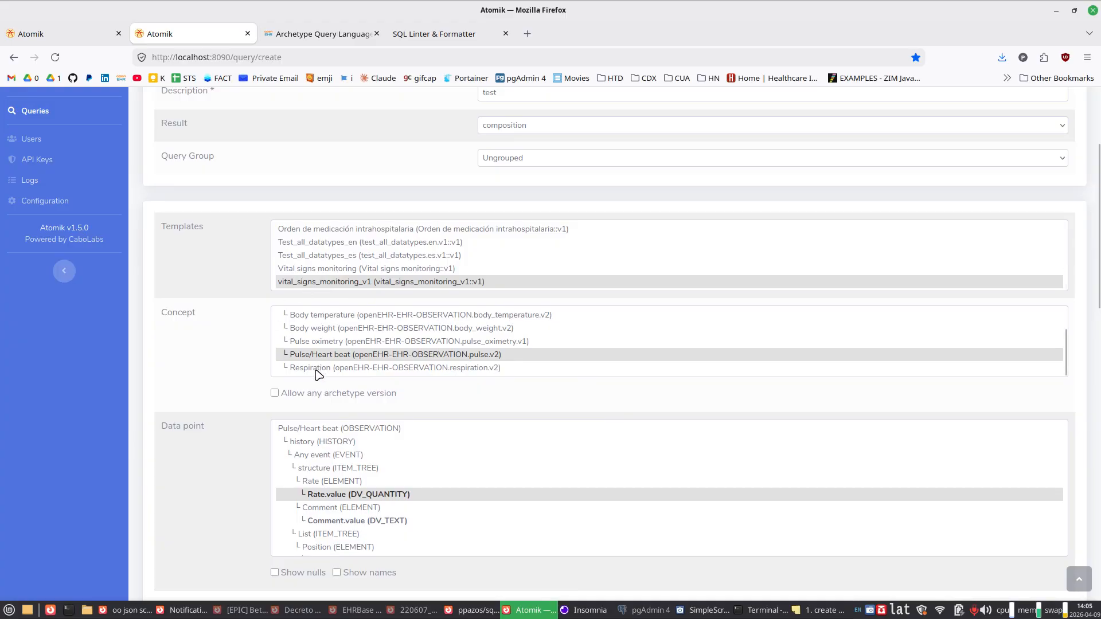
pyautogui.scroll(-3, 231, 382)
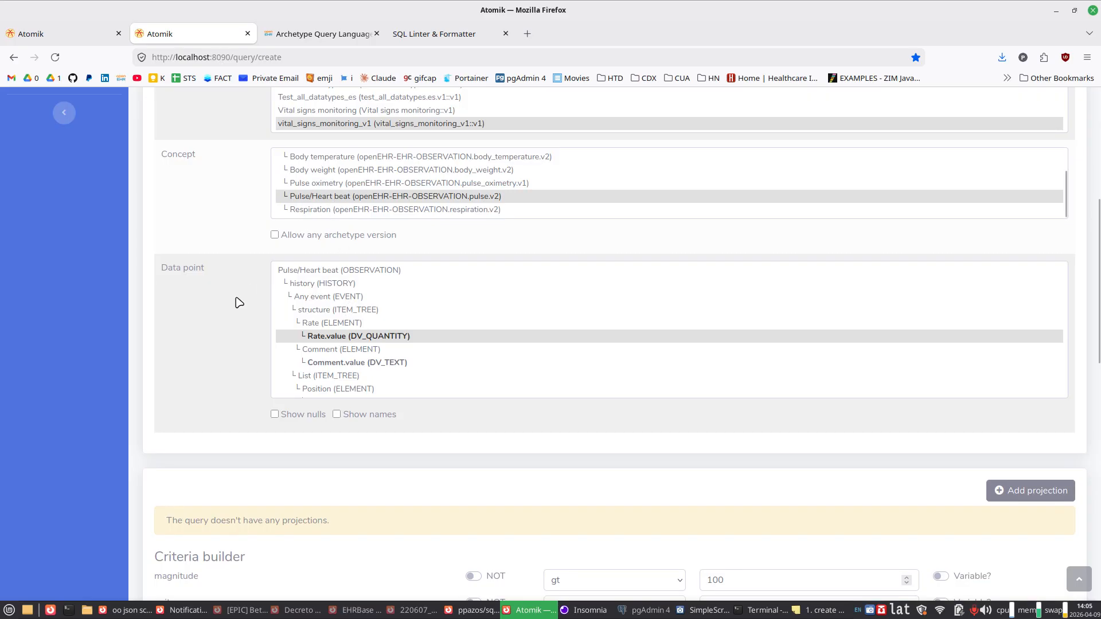
pyautogui.scroll(-4, 235, 302)
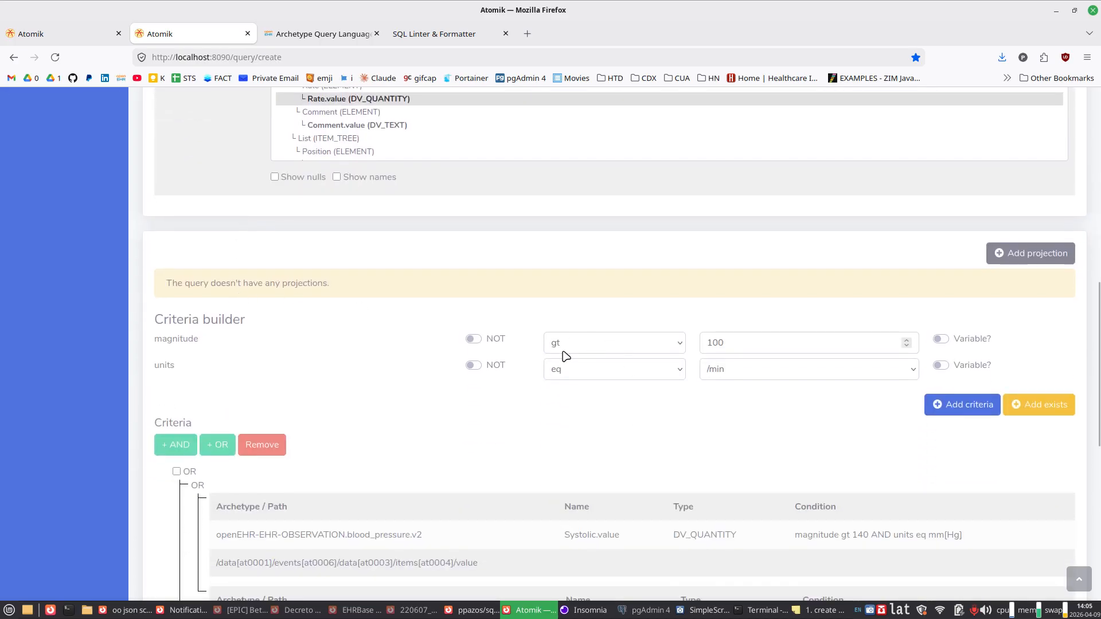
pyautogui.click(595, 375)
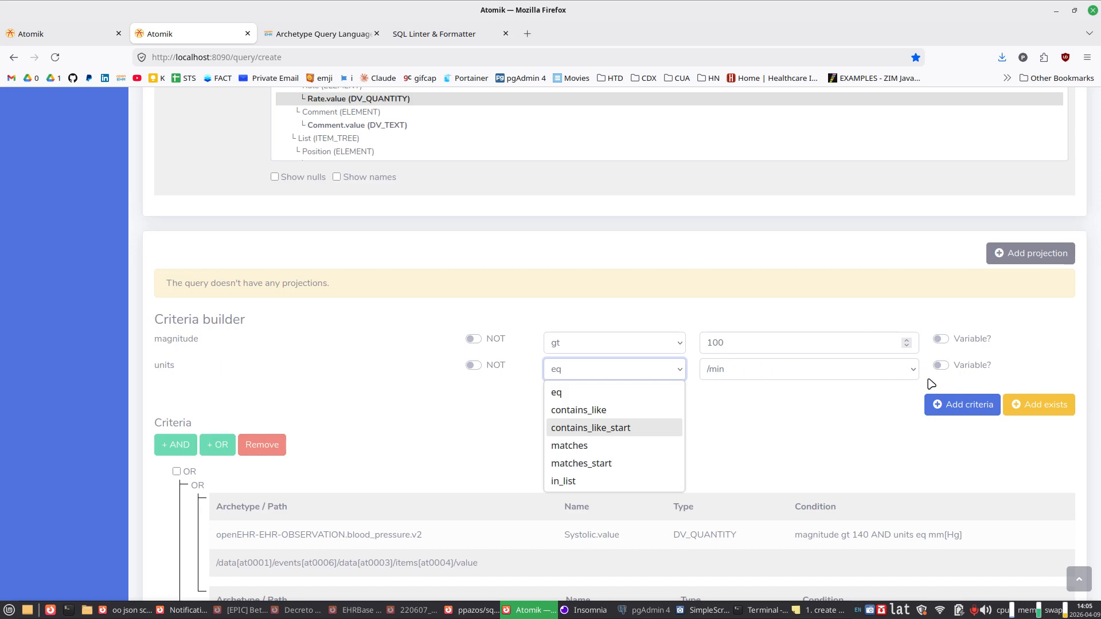
pyautogui.click(878, 422)
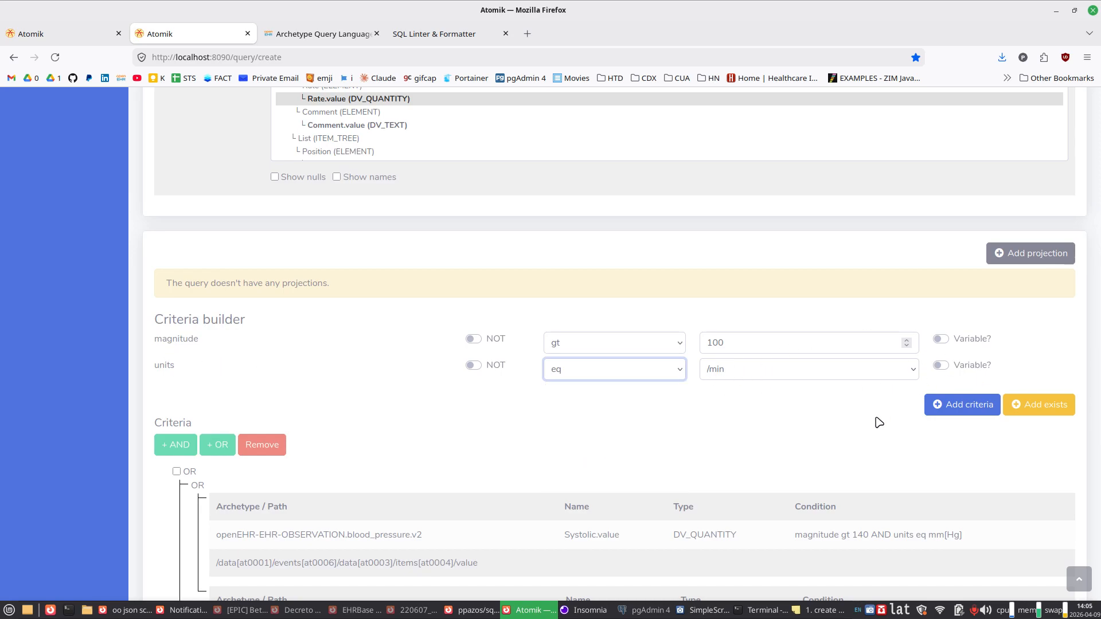
# Step: Review the systolic, diastolic and pulse rate criteria in the nested OR tree
pyautogui.scroll(-3, 879, 423)
pyautogui.scroll(-1, 878, 422)
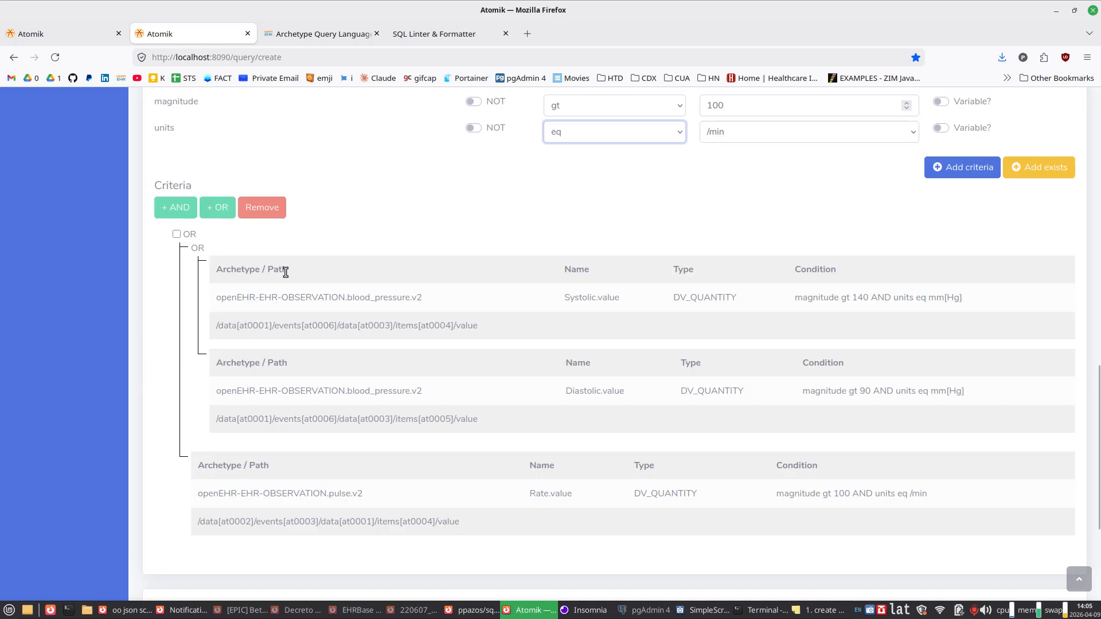
pyautogui.moveTo(266, 265); pyautogui.dragTo(764, 334)
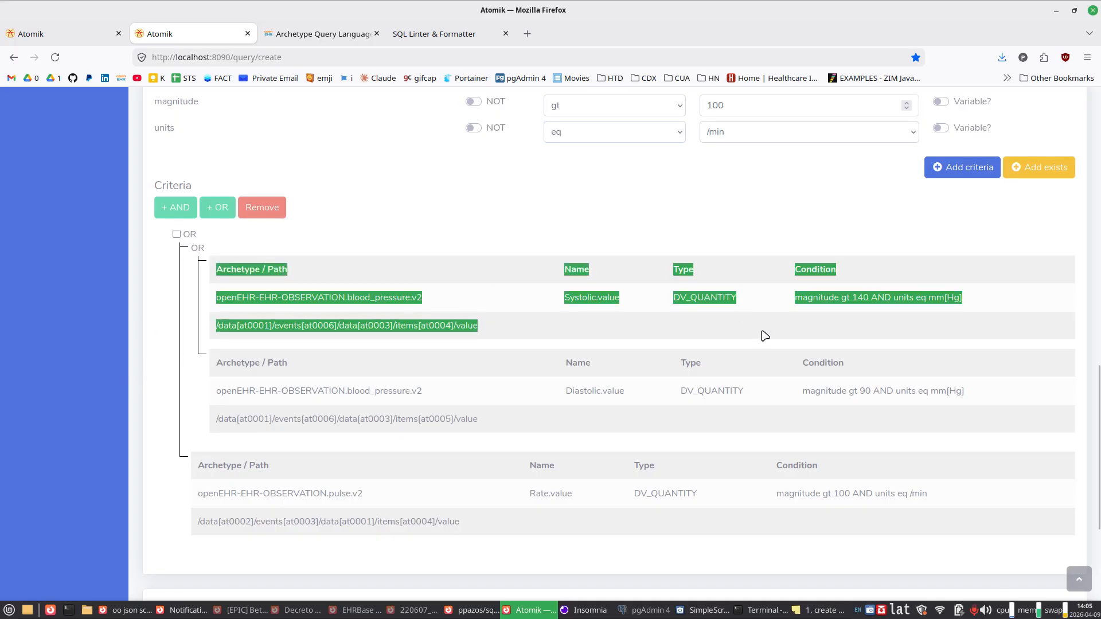
pyautogui.moveTo(315, 375); pyautogui.dragTo(465, 419)
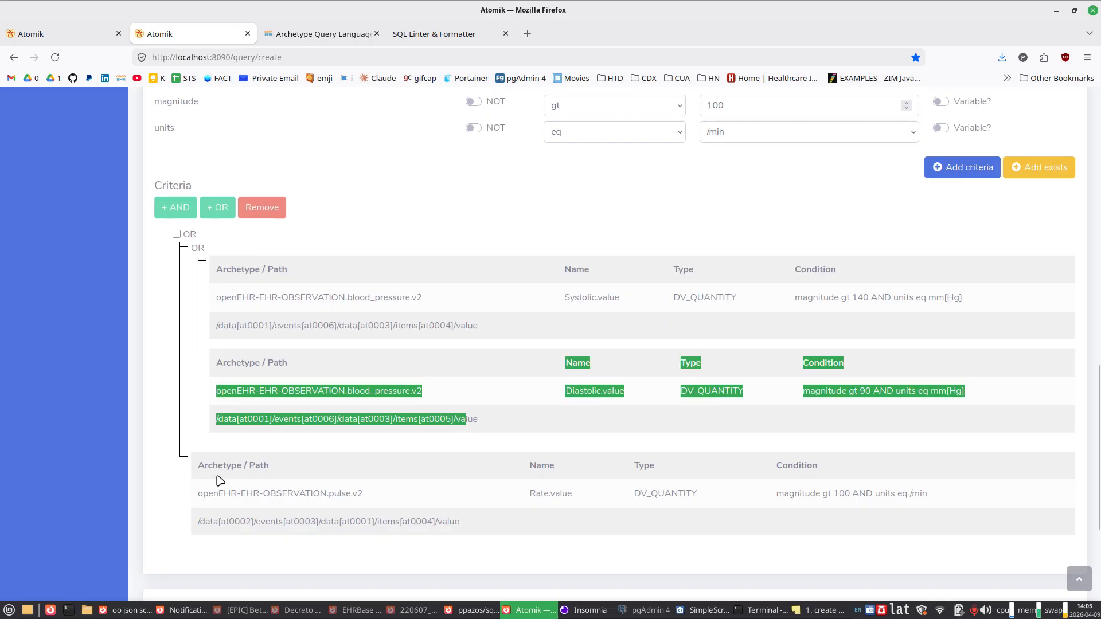
pyautogui.moveTo(217, 477); pyautogui.dragTo(467, 527)
pyautogui.click(468, 528)
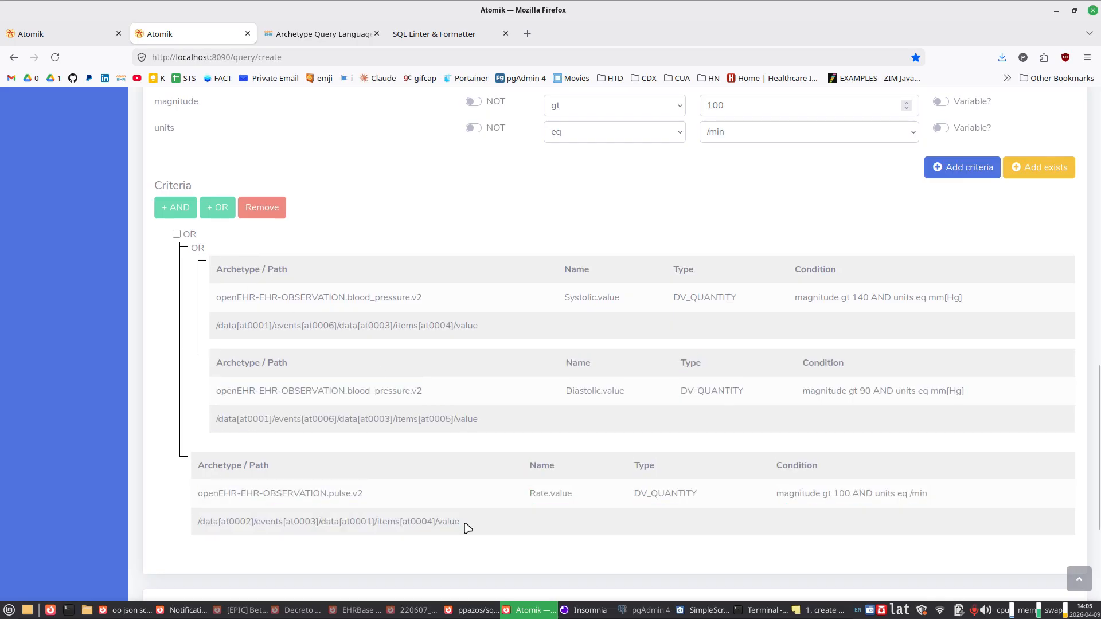
# Step: Examine the diastolic criterion's archetype ID, path, name and data type
pyautogui.scroll(-4, 467, 527)
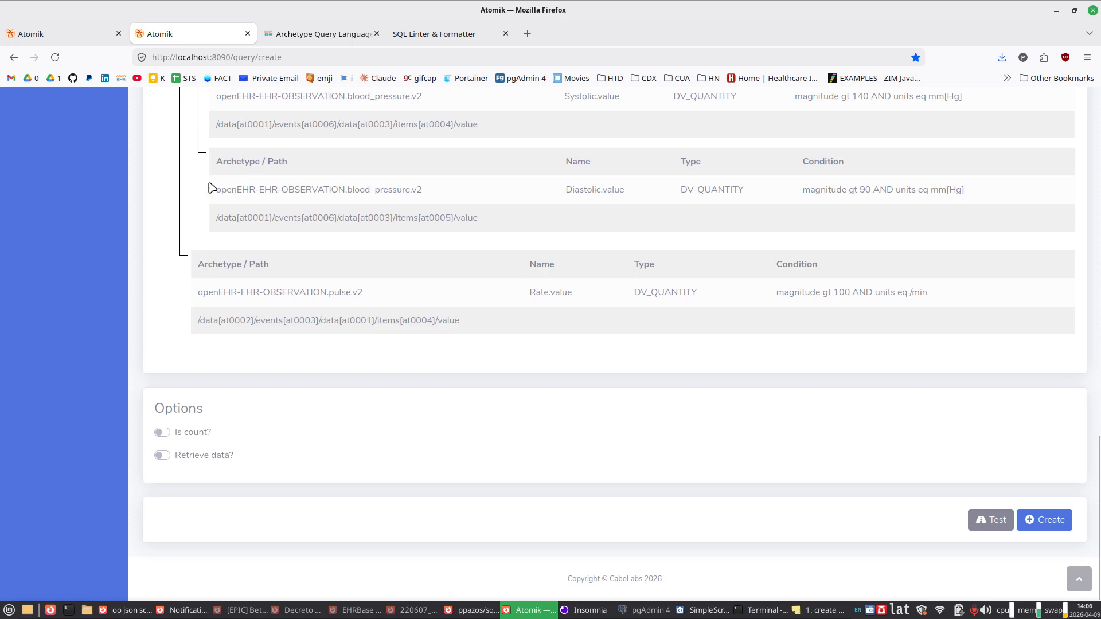
pyautogui.moveTo(210, 188); pyautogui.dragTo(421, 189)
pyautogui.moveTo(238, 218); pyautogui.dragTo(465, 219)
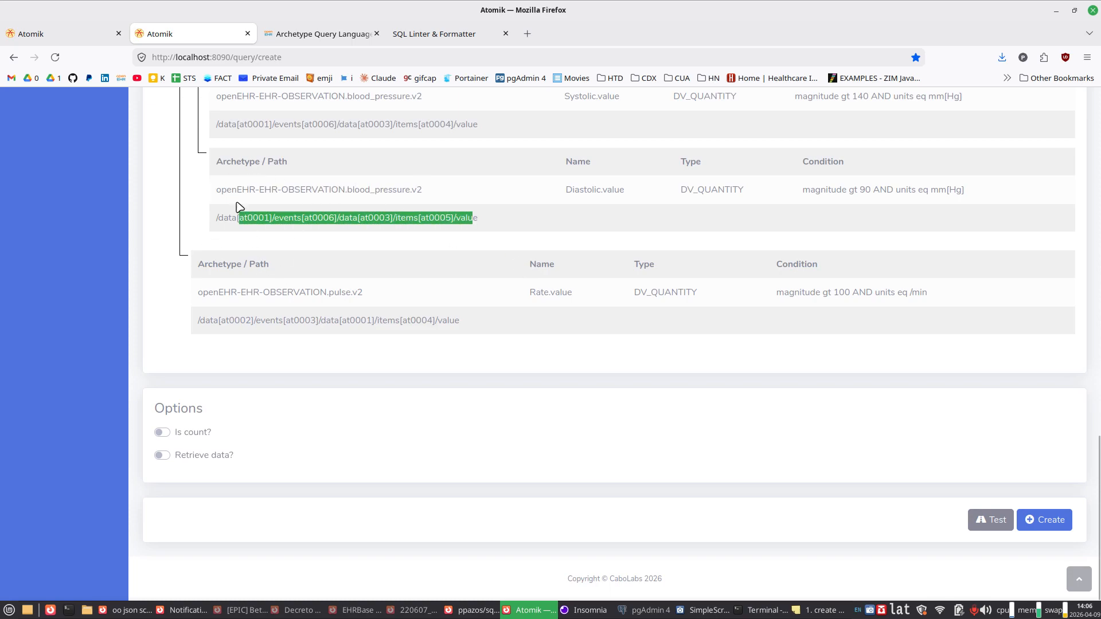
pyautogui.moveTo(233, 190); pyautogui.dragTo(429, 190)
pyautogui.click(356, 188)
pyautogui.moveTo(356, 188); pyautogui.dragTo(392, 188)
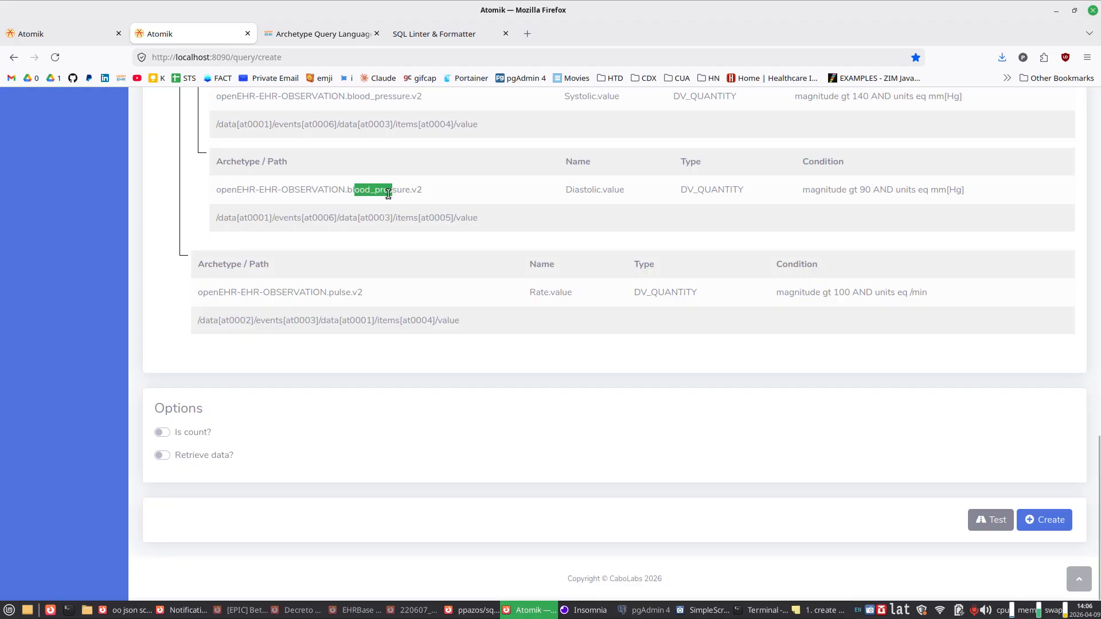
pyautogui.moveTo(223, 218); pyautogui.dragTo(459, 216)
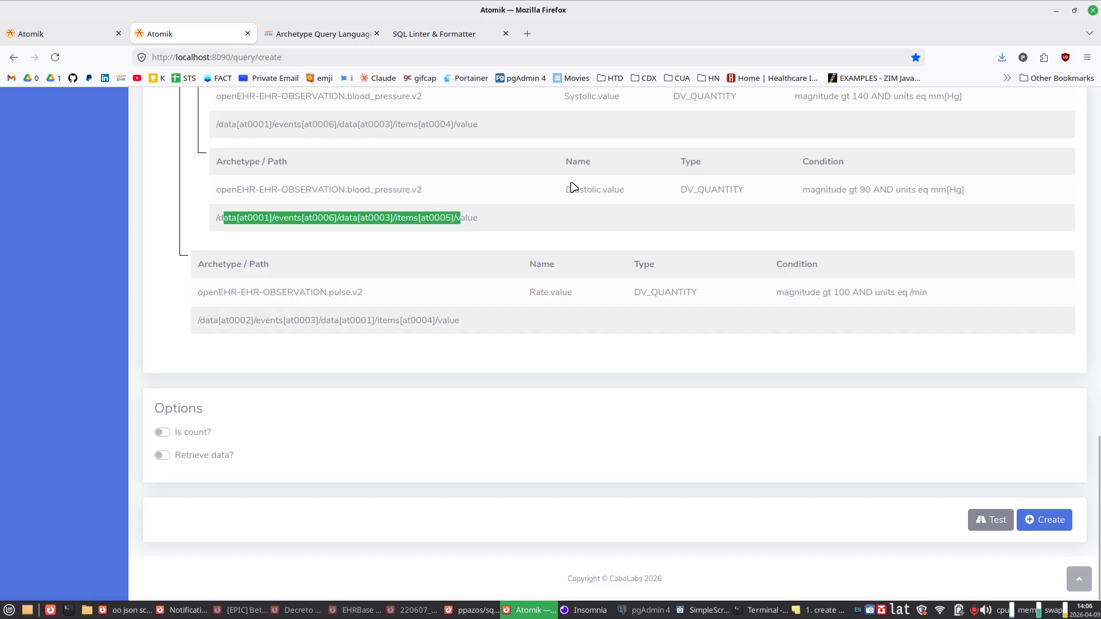
pyautogui.moveTo(571, 186); pyautogui.dragTo(612, 190)
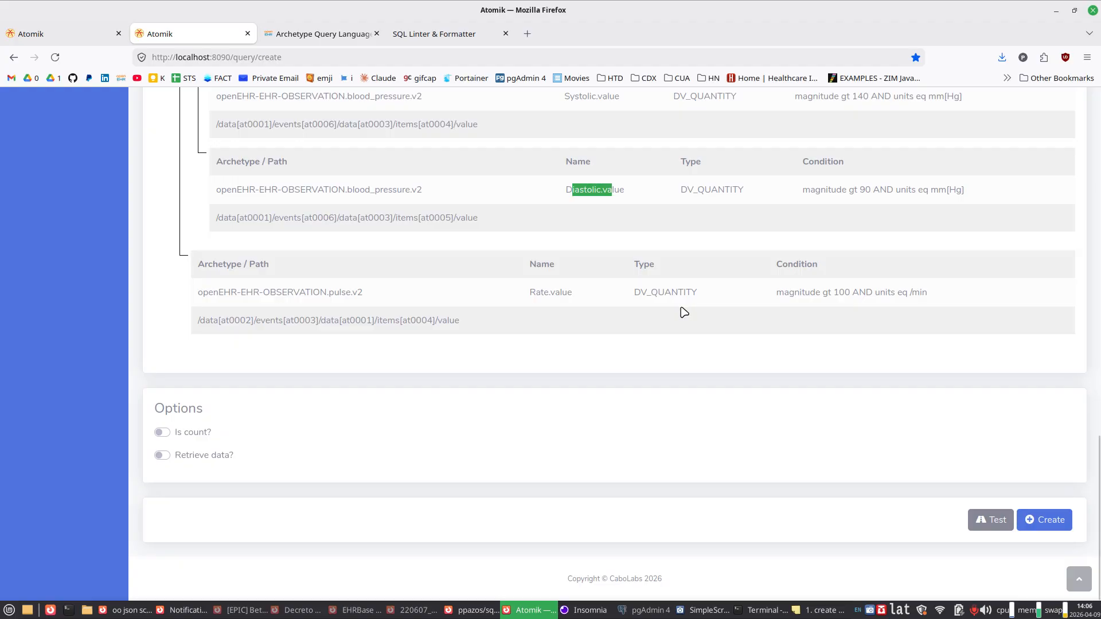
pyautogui.scroll(2, 684, 311)
pyautogui.scroll(2, 684, 311)
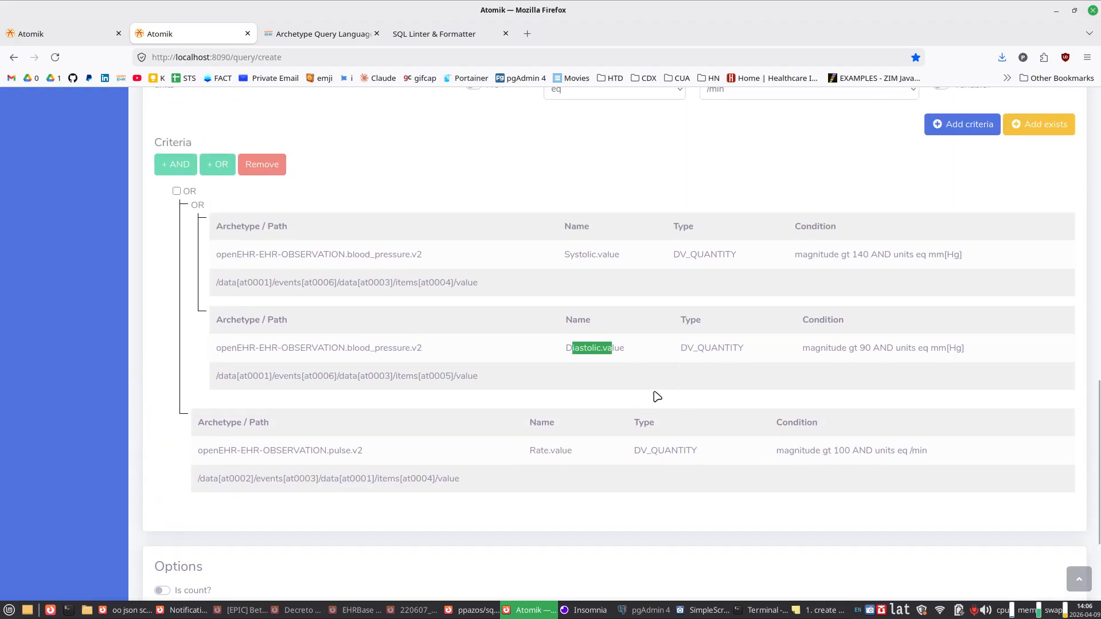
pyautogui.click(711, 346)
pyautogui.moveTo(579, 349); pyautogui.dragTo(599, 350)
pyautogui.moveTo(724, 347); pyautogui.dragTo(742, 349)
# Step: Turn on the Retrieve data option and open the test section for the query
pyautogui.scroll(-4, 749, 408)
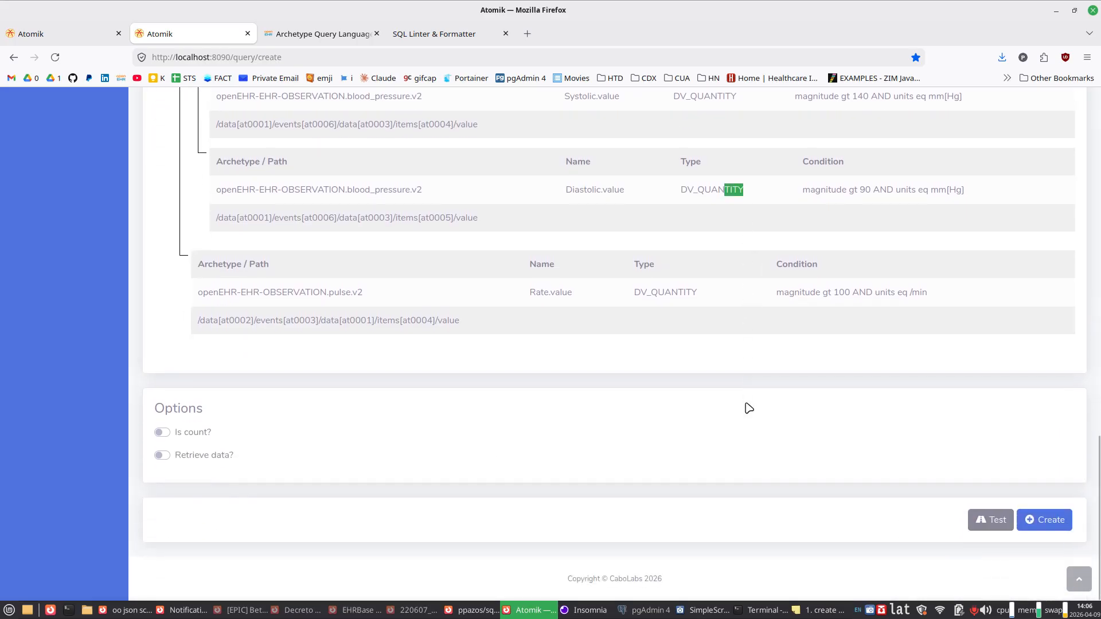
pyautogui.click(197, 459)
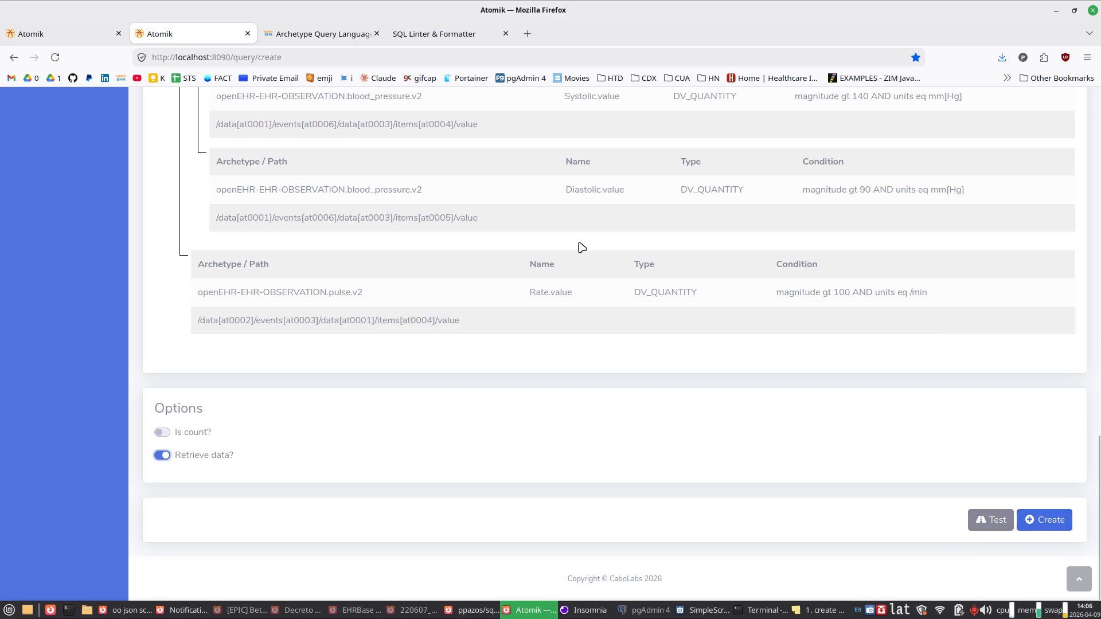
pyautogui.click(1003, 533)
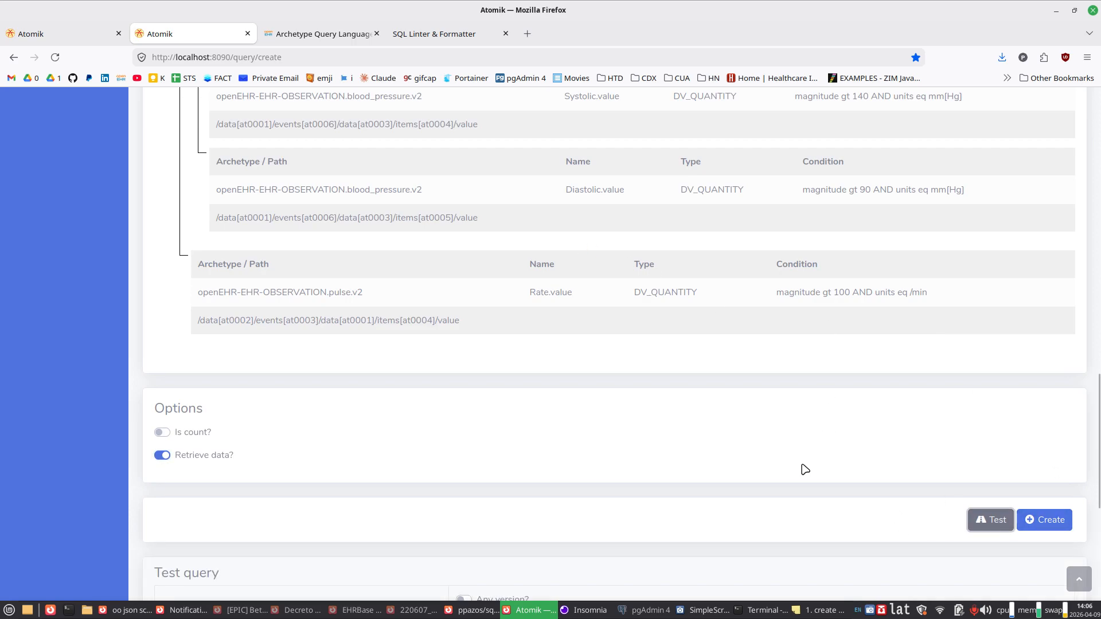
# Step: Execute the test query without EHR or date filters, with a maximum of 20 results, and display the returned JSON
pyautogui.scroll(-5, 838, 382)
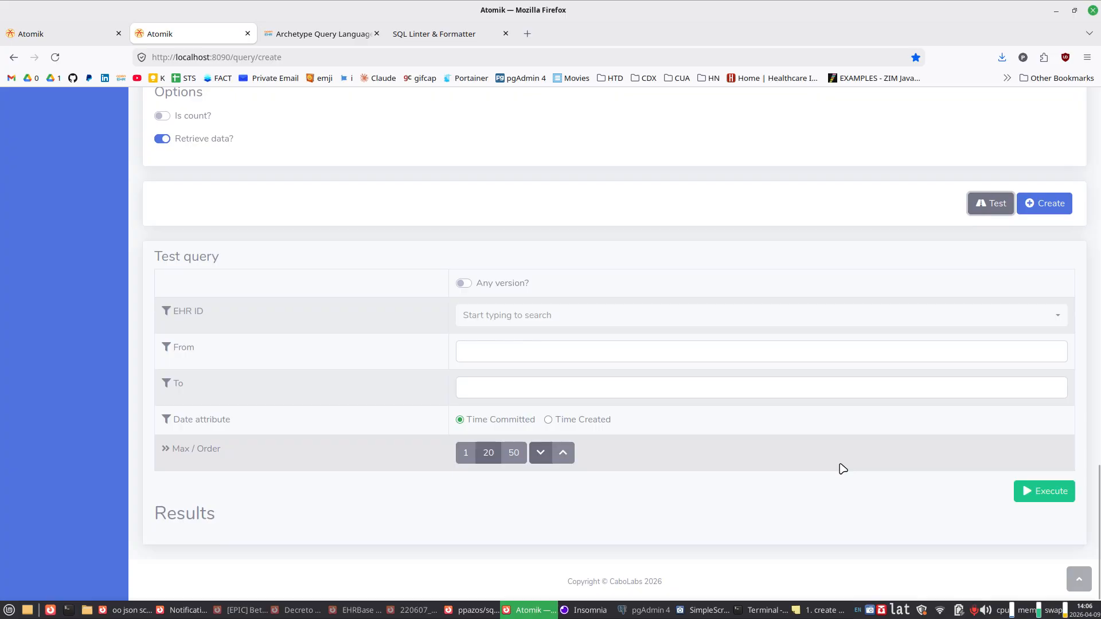
pyautogui.scroll(-1, 842, 469)
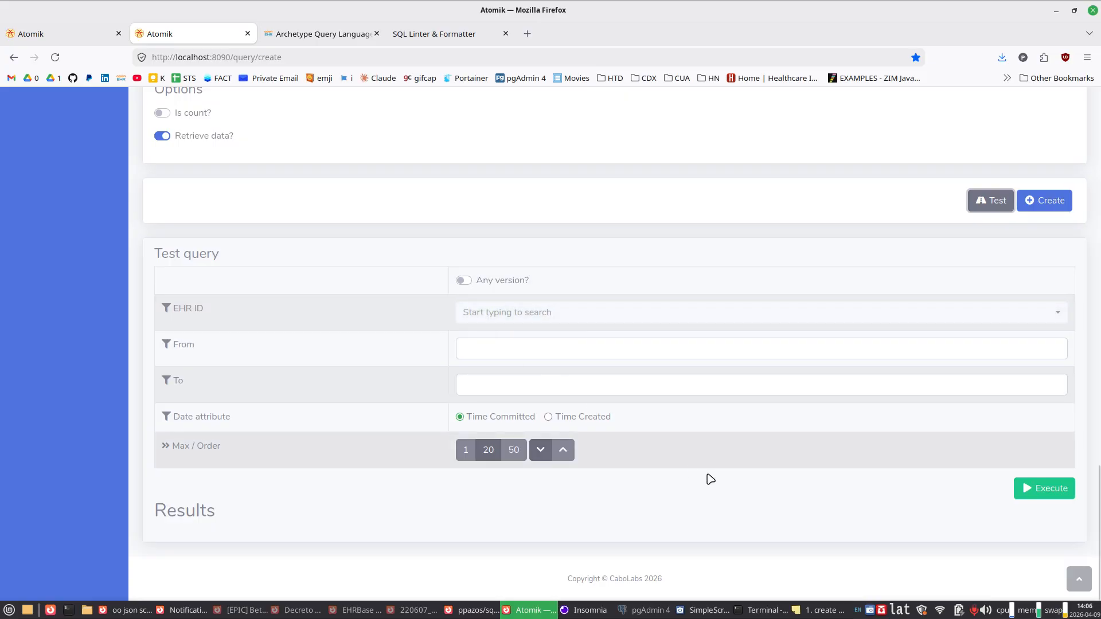
pyautogui.click(1044, 488)
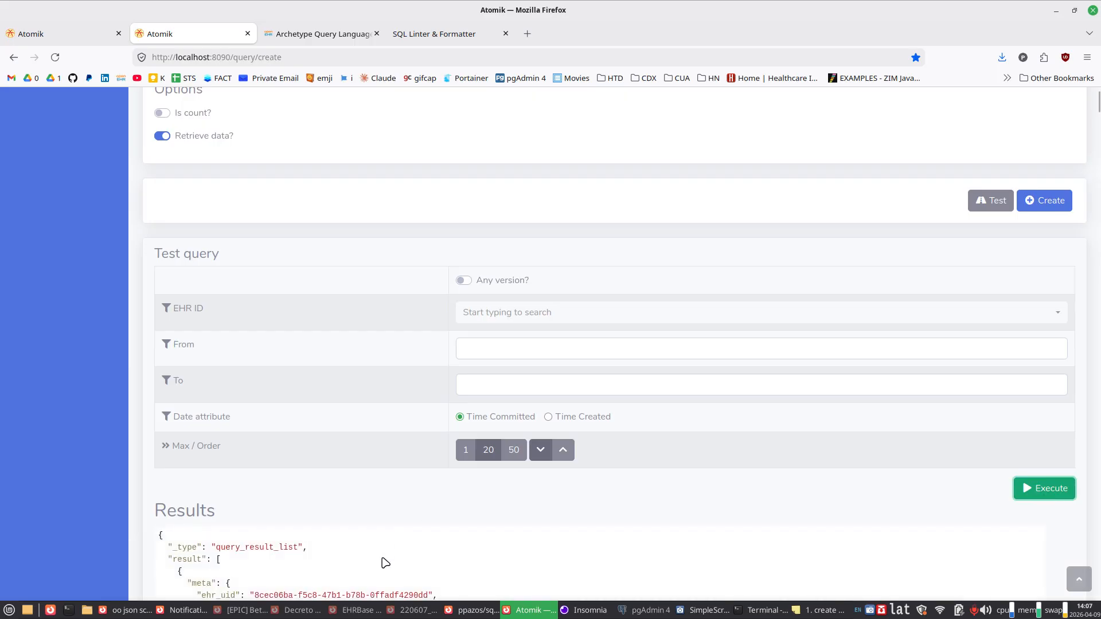
pyautogui.scroll(-4, 383, 555)
pyautogui.scroll(-4, 383, 555)
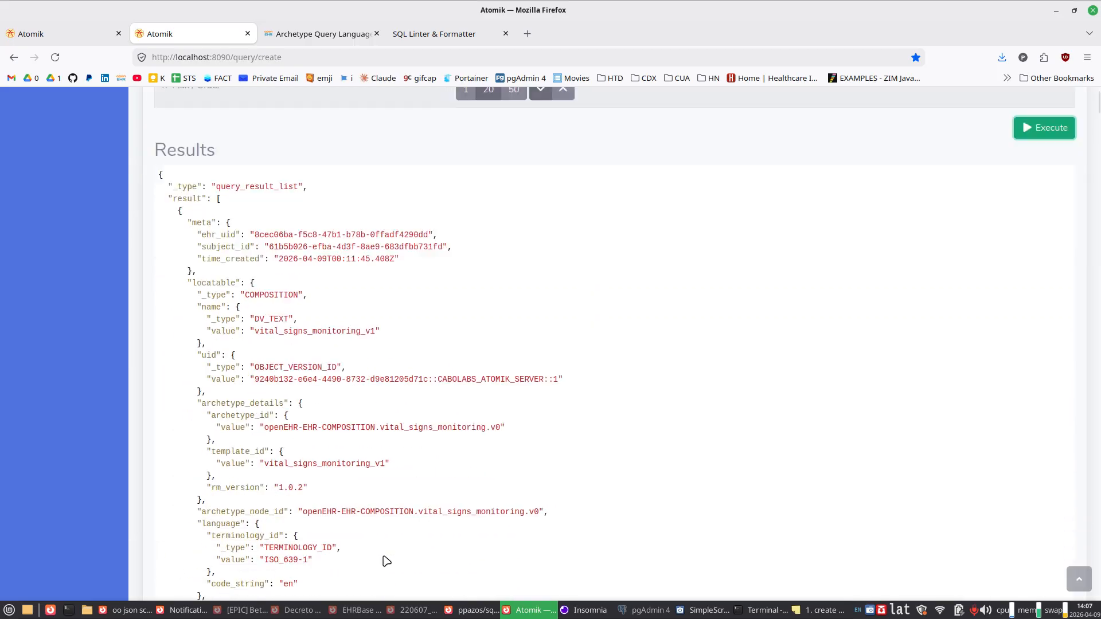
pyautogui.scroll(3, 382, 554)
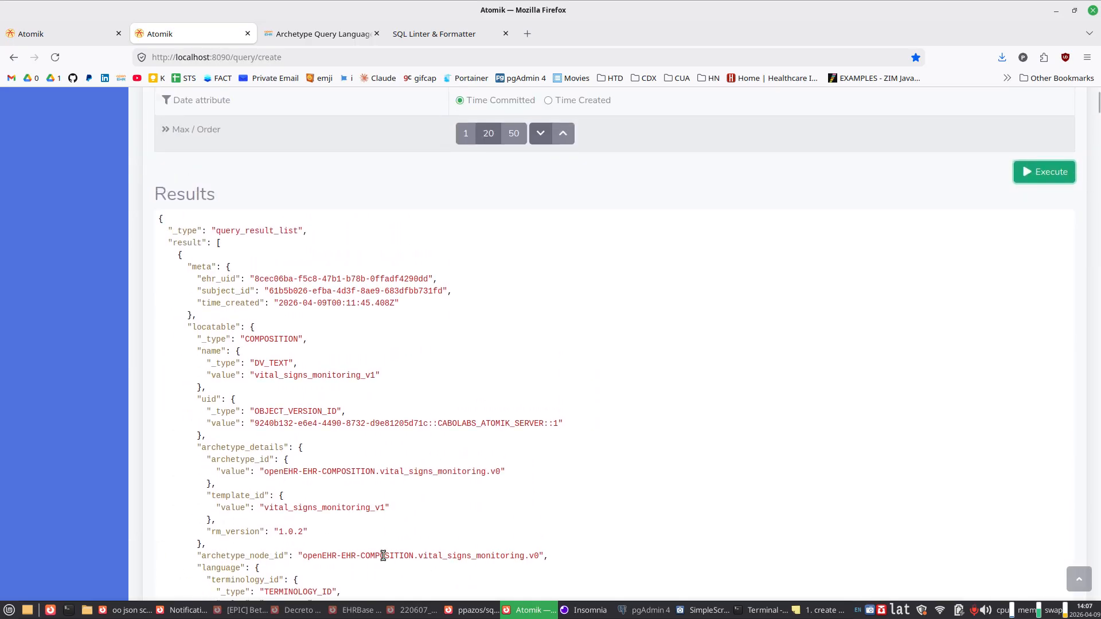
# Step: Examine the structure of the first result, covering its meta block and the locatable composition
pyautogui.click(216, 242)
pyautogui.click(178, 256)
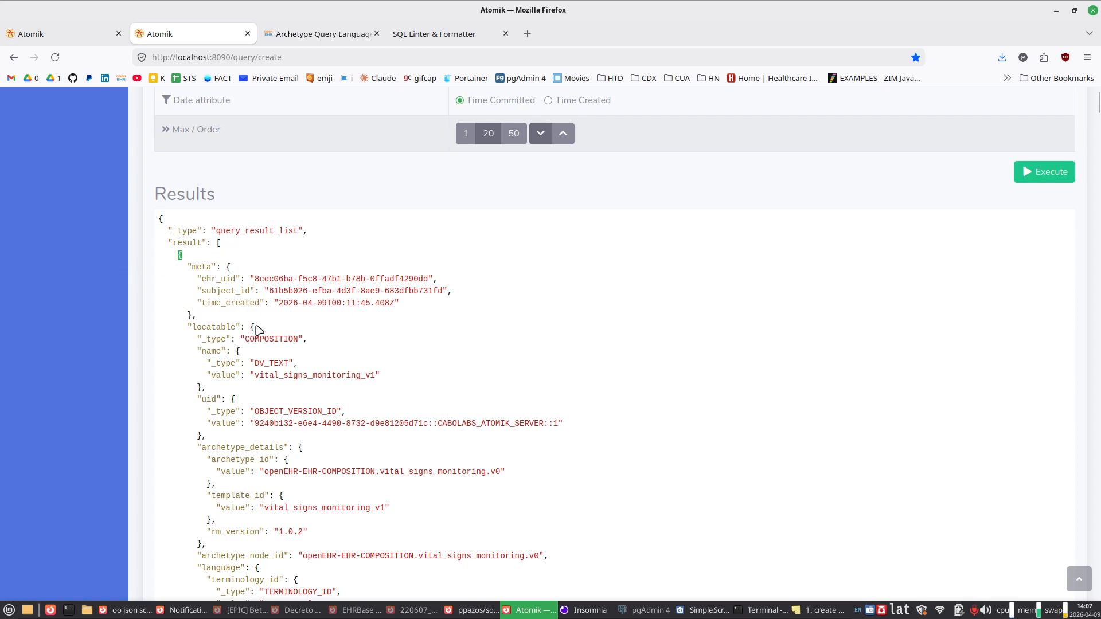
pyautogui.moveTo(250, 328); pyautogui.dragTo(240, 414)
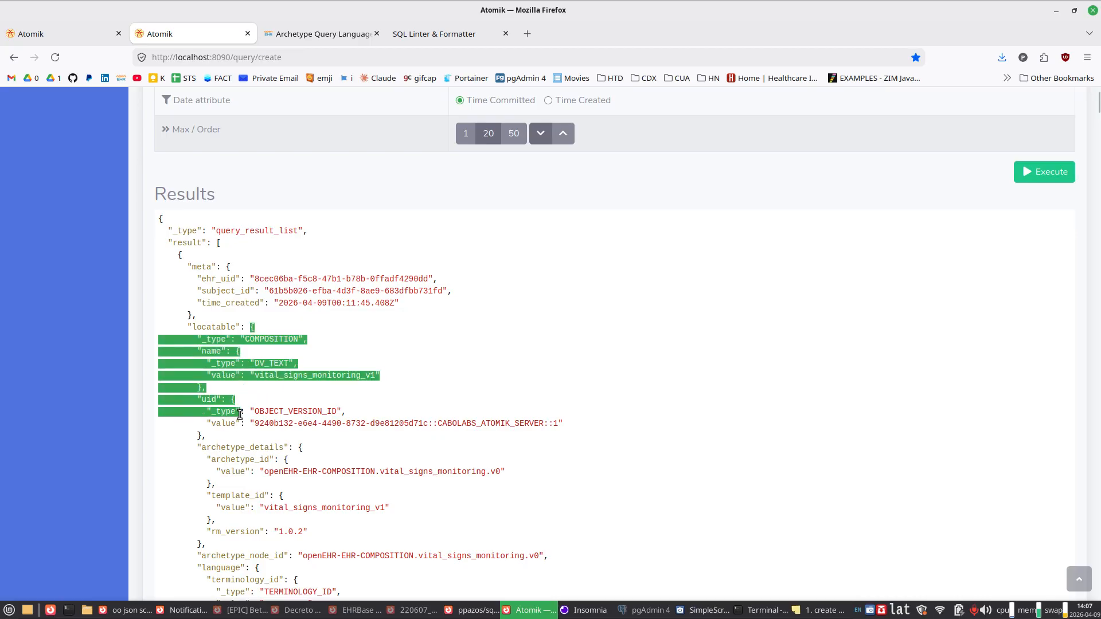
pyautogui.doubleClick(198, 327)
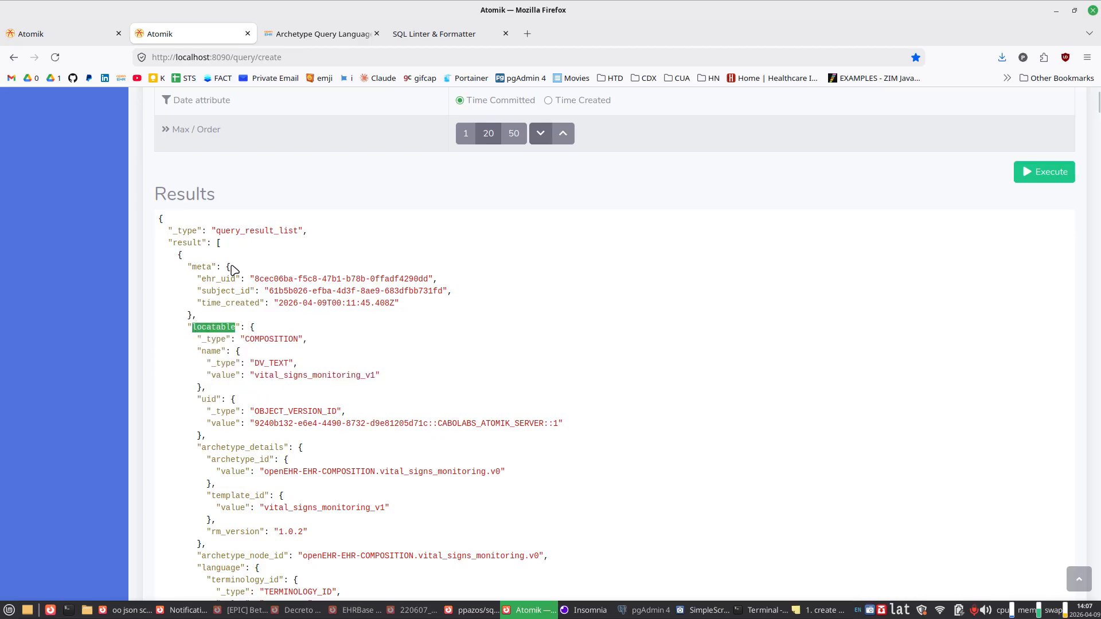
pyautogui.moveTo(202, 267); pyautogui.dragTo(197, 303)
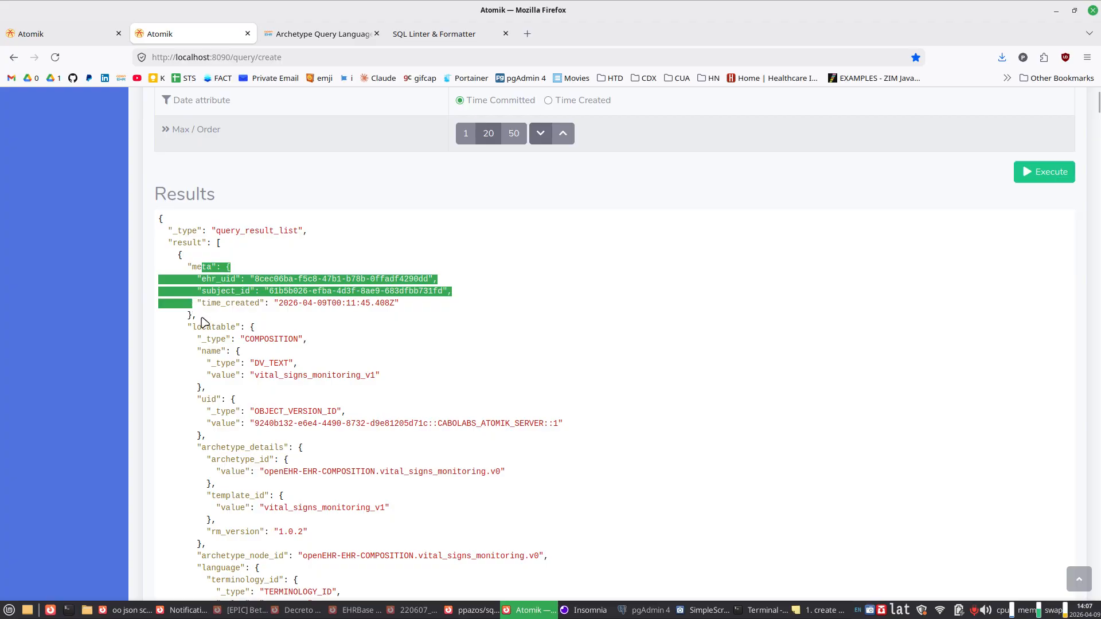
pyautogui.moveTo(253, 326); pyautogui.dragTo(223, 484)
pyautogui.click(226, 486)
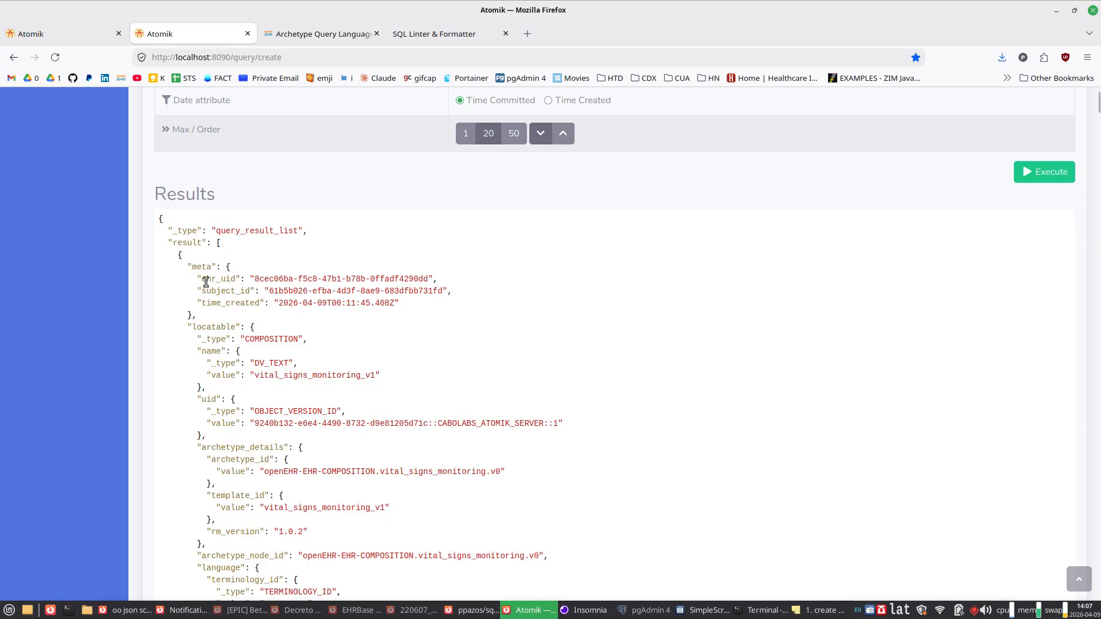
# Step: Examine the ehr_uid, subject_id and time_created metadata that accompany the first composition
pyautogui.moveTo(207, 279); pyautogui.dragTo(230, 280)
pyautogui.moveTo(251, 327); pyautogui.dragTo(245, 427)
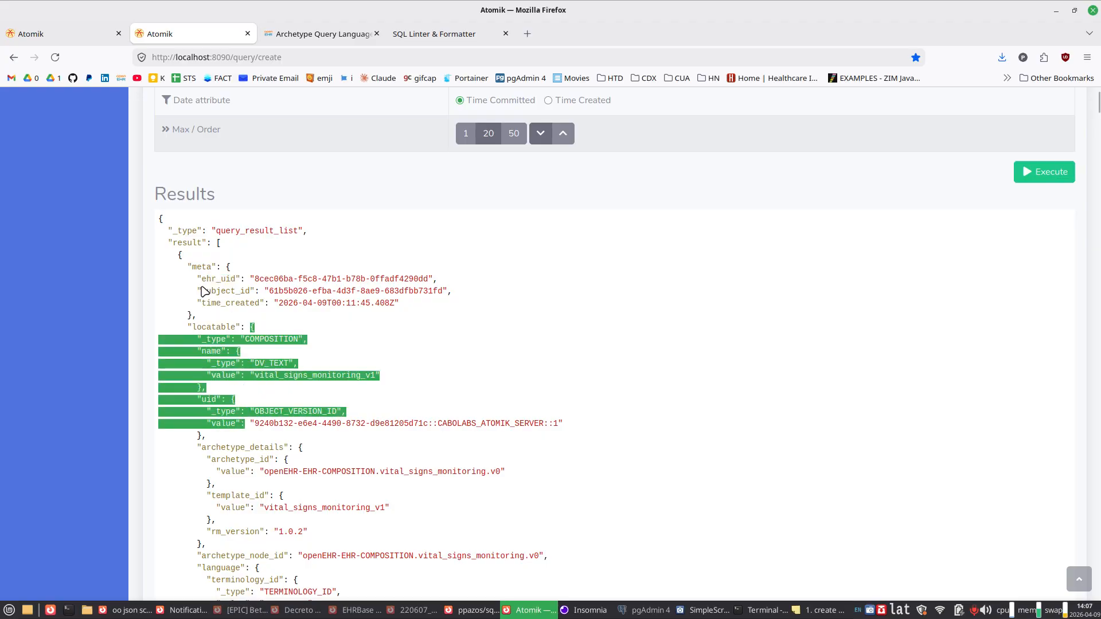
pyautogui.moveTo(202, 291); pyautogui.dragTo(274, 293)
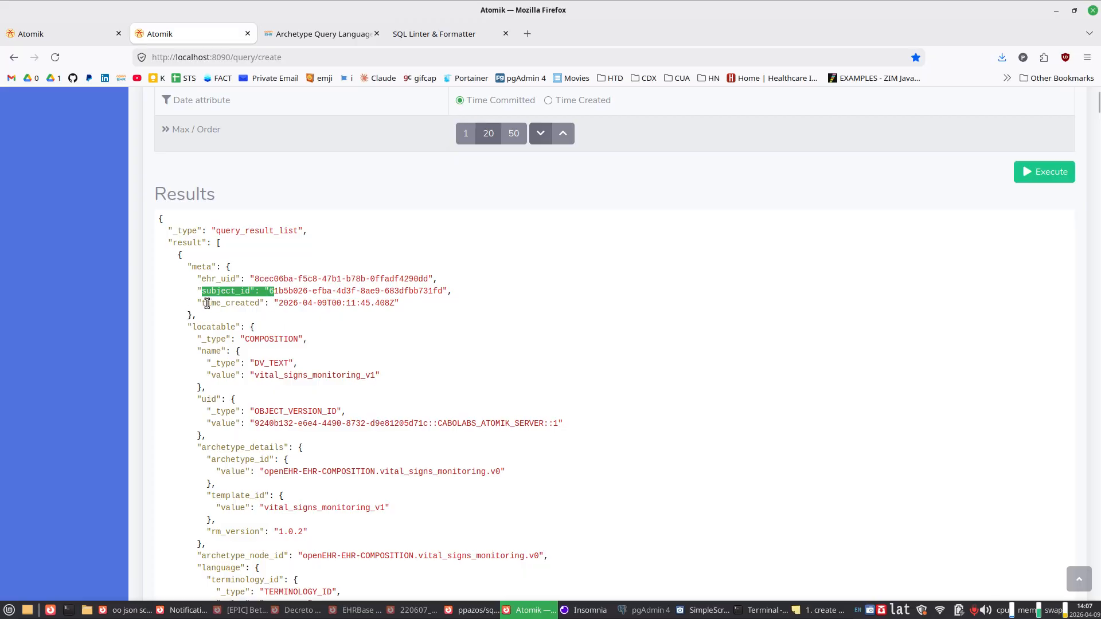
pyautogui.moveTo(261, 334); pyautogui.dragTo(238, 401)
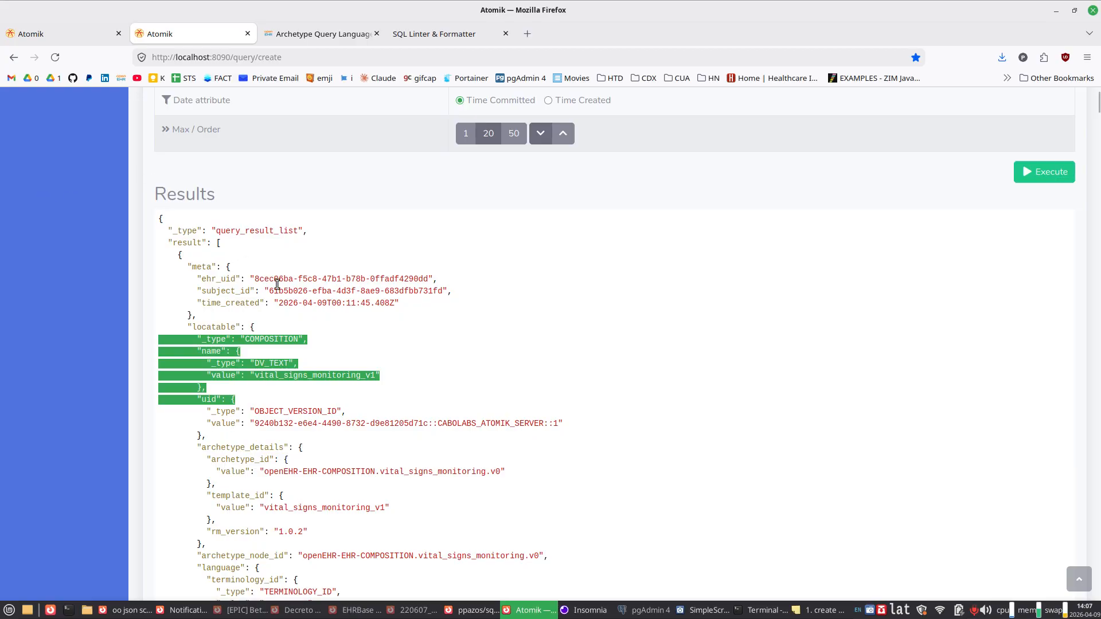
pyautogui.moveTo(279, 303); pyautogui.dragTo(368, 321)
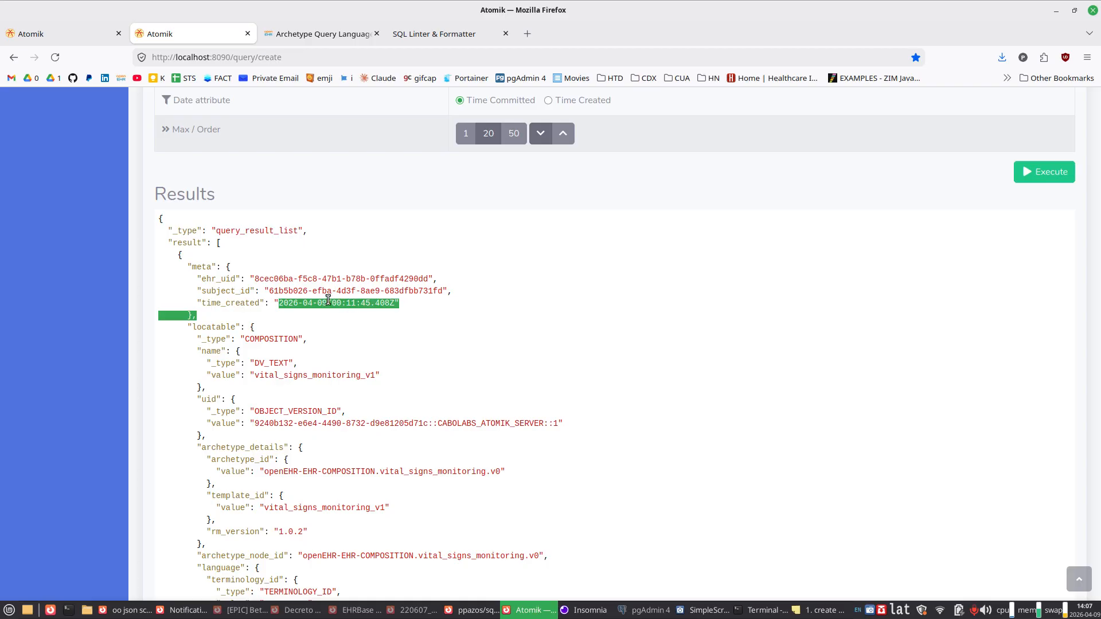
# Step: Search the page for "systolic" and go to its match in the blood pressure data of the results
pyautogui.scroll(-5, 328, 300)
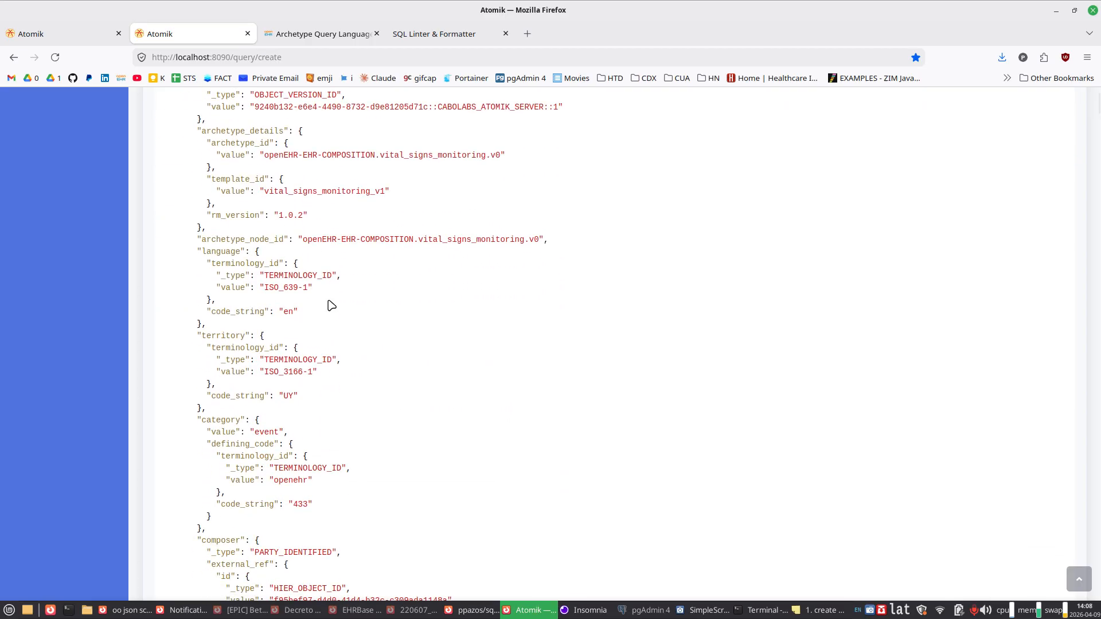
pyautogui.scroll(-4, 331, 305)
pyautogui.hotkey('ctrl', 'f')
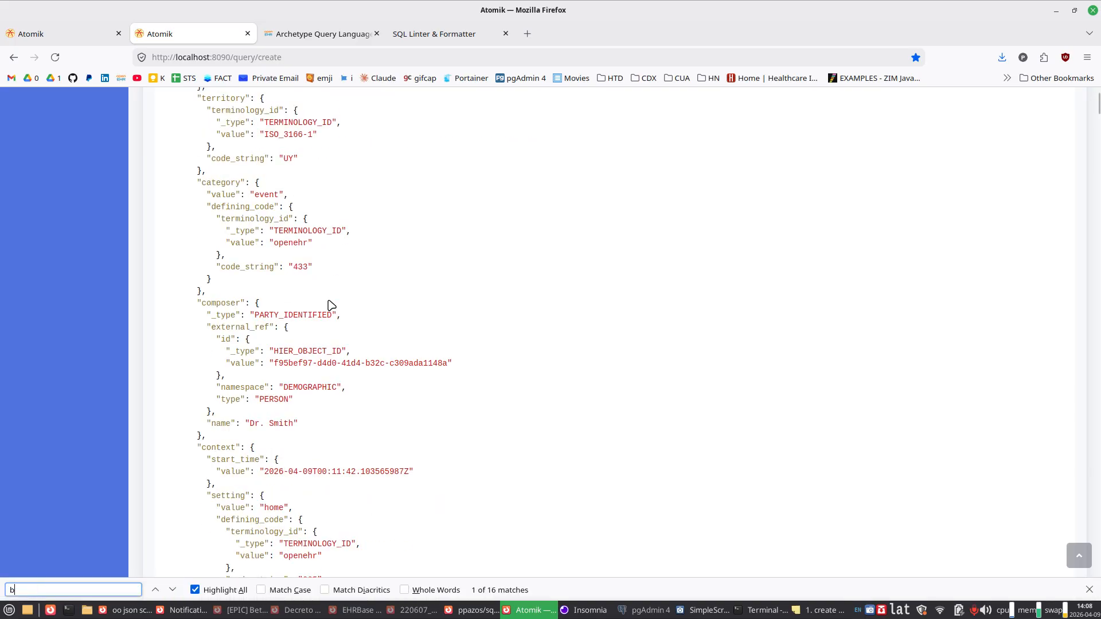
pyautogui.write('bl')
pyautogui.press('BackSpace')
pyautogui.press('BackSpace')
pyautogui.write('systolic')
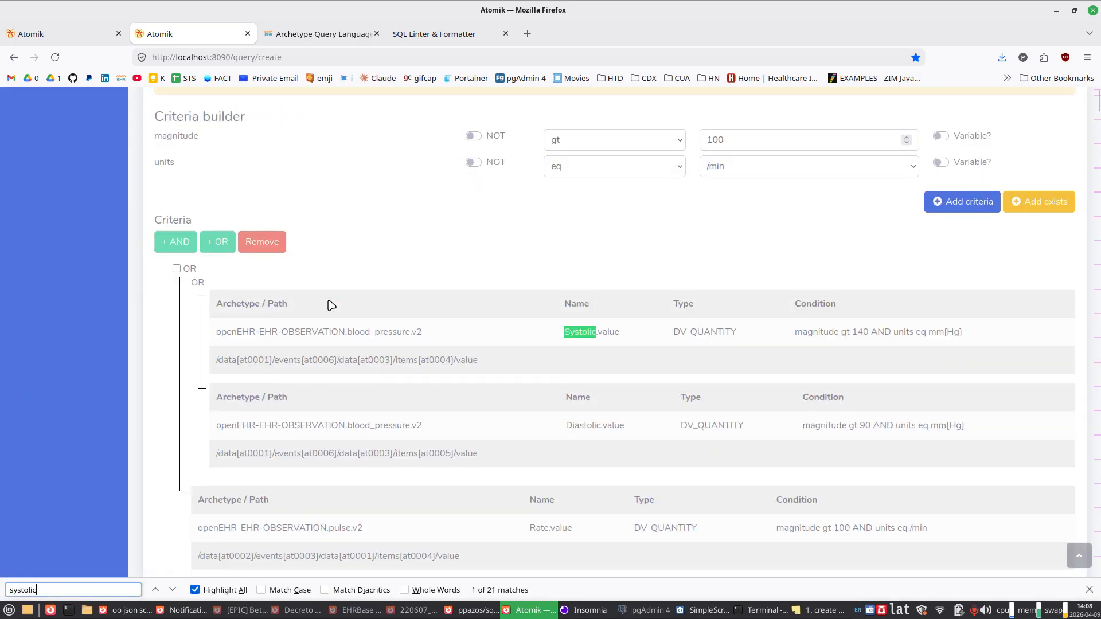
pyautogui.press('Return')
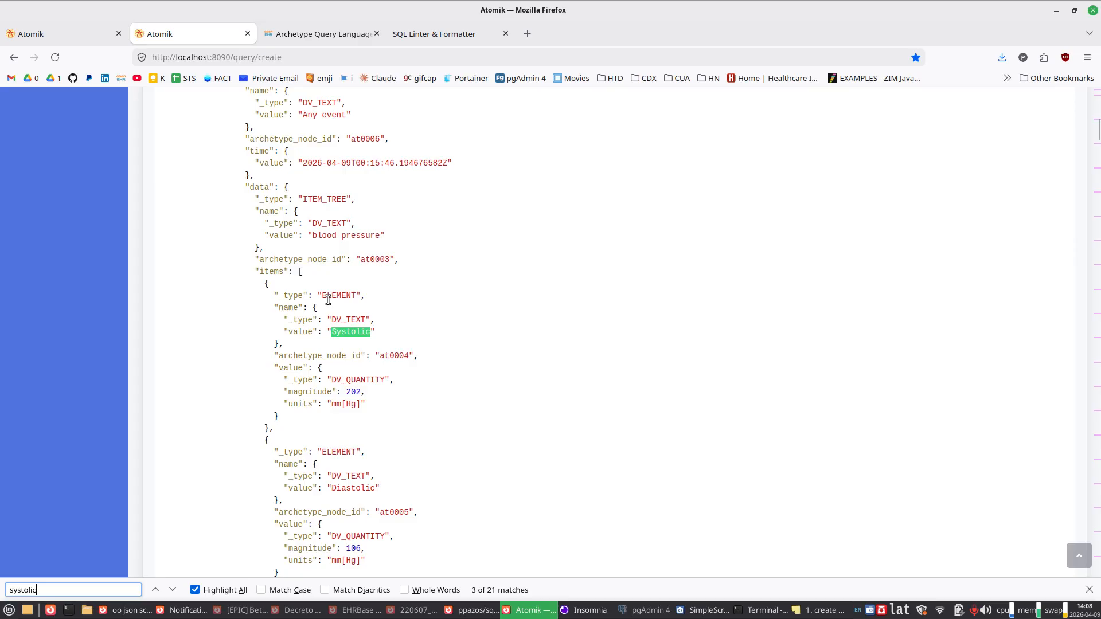
# Step: Examine the blood pressure item tree and the magnitude of its Systolic element
pyautogui.moveTo(333, 182); pyautogui.dragTo(317, 236)
pyautogui.moveTo(227, 253); pyautogui.dragTo(337, 283)
pyautogui.click(333, 284)
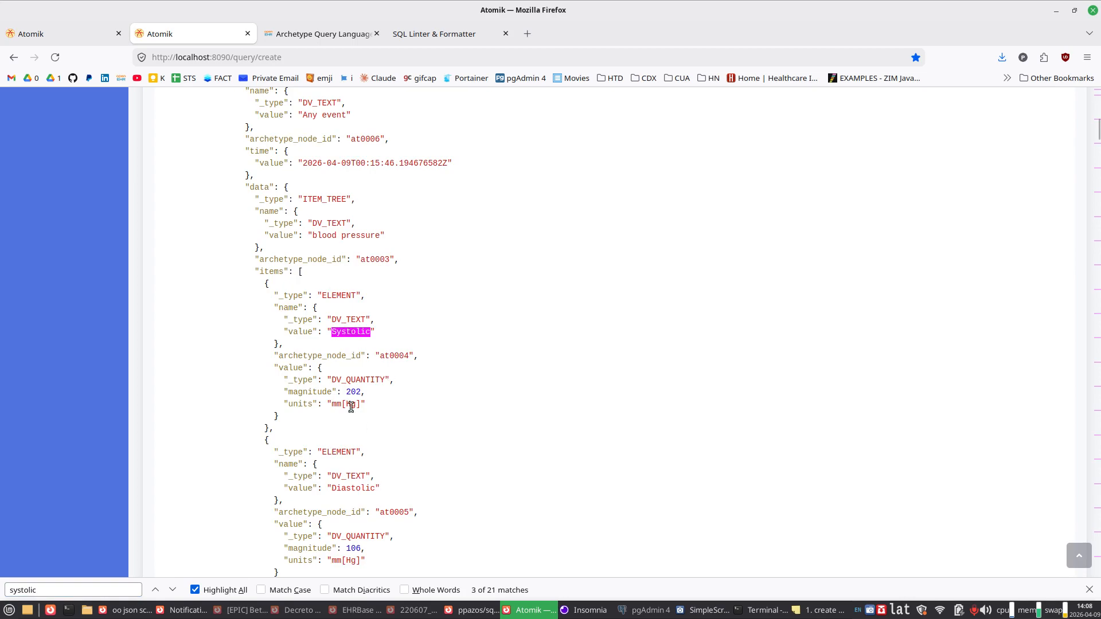
pyautogui.moveTo(342, 393); pyautogui.dragTo(367, 392)
# Step: Close the page search and check the pagination and timing values at the end of the results
pyautogui.scroll(15, 404, 458)
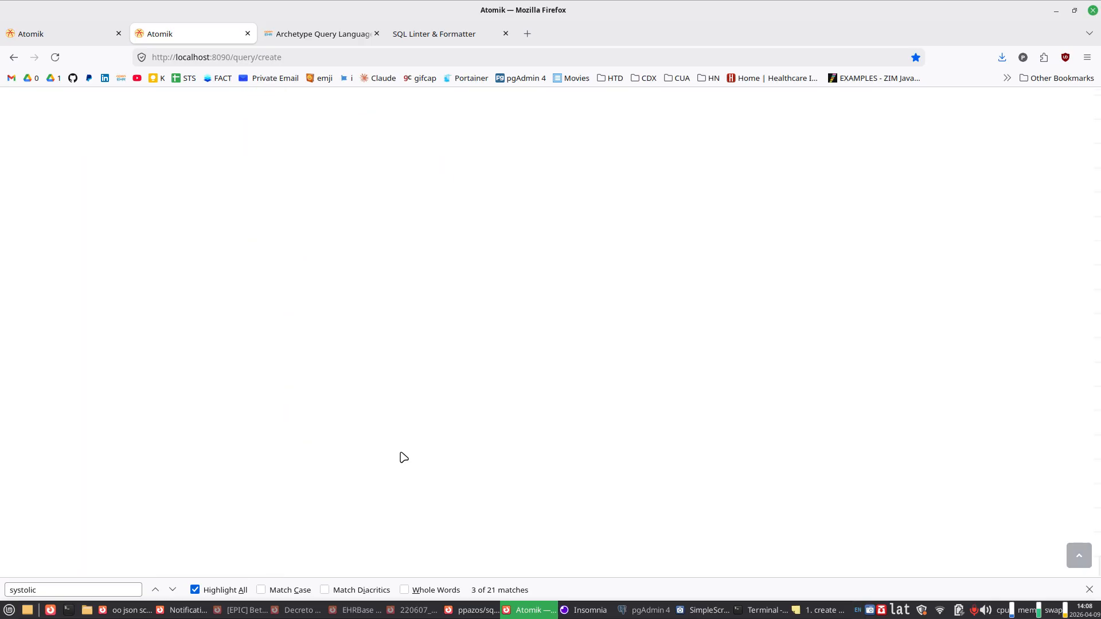
pyautogui.scroll(-8, 413, 449)
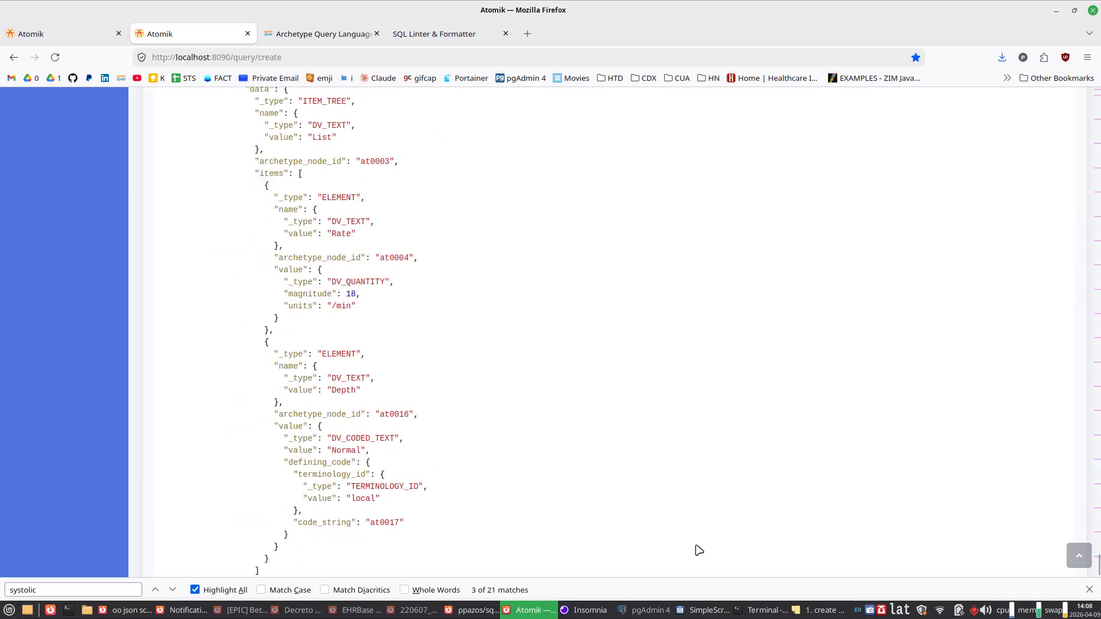
pyautogui.click(1088, 589)
pyautogui.scroll(-10, 804, 459)
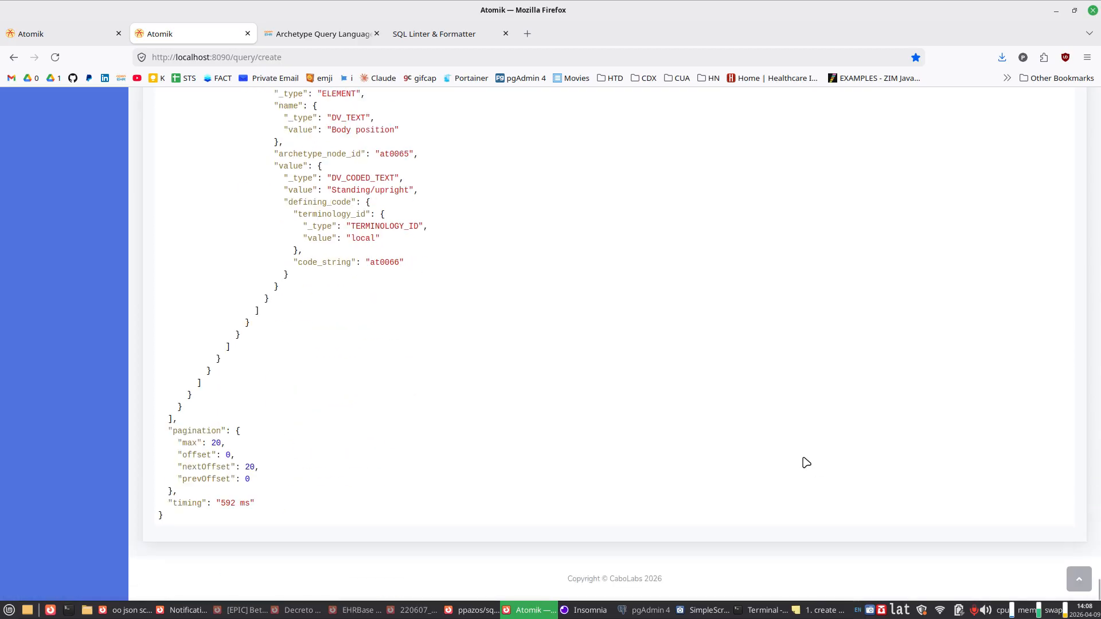
pyautogui.moveTo(217, 503); pyautogui.dragTo(255, 504)
# Step: Return to the test section and execute the same query again with unchanged filters
pyautogui.click(1079, 580)
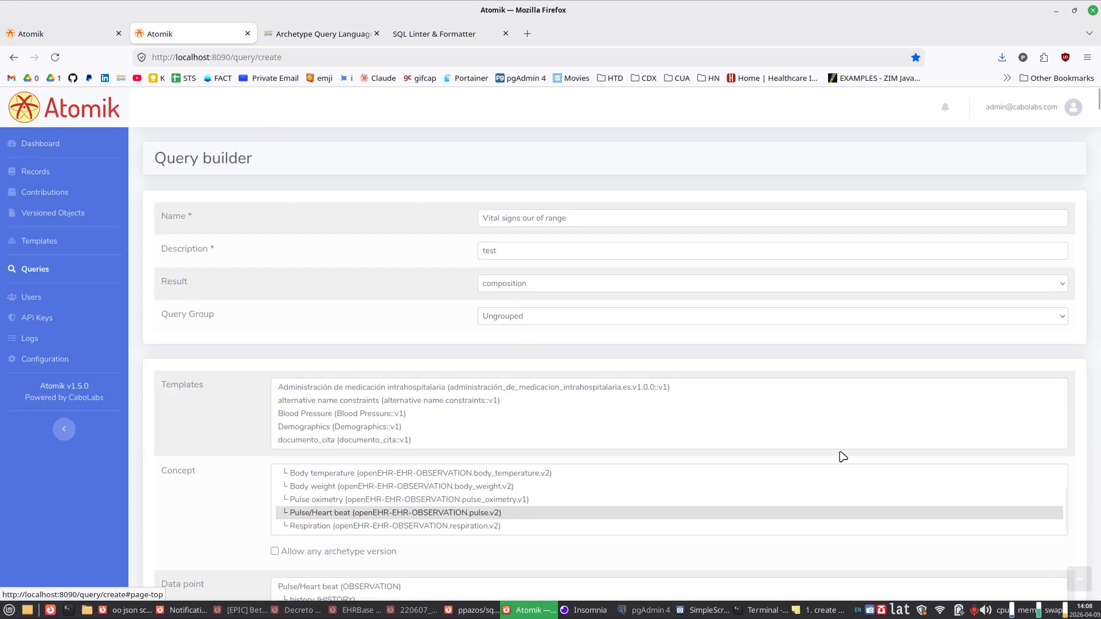
pyautogui.scroll(-3, 739, 447)
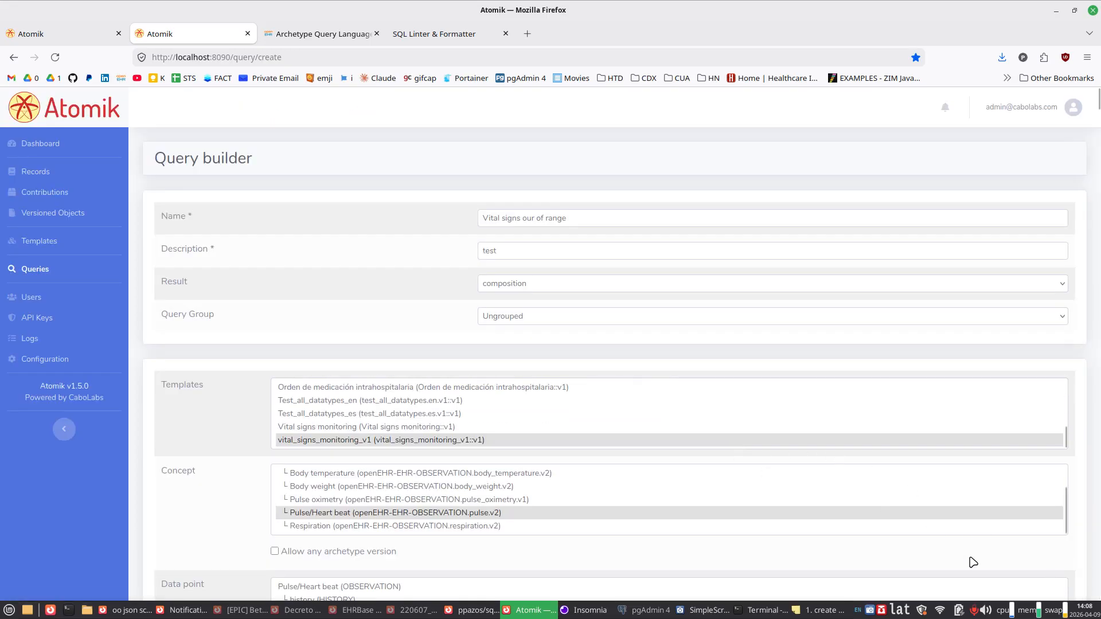
pyautogui.scroll(-15, 1048, 562)
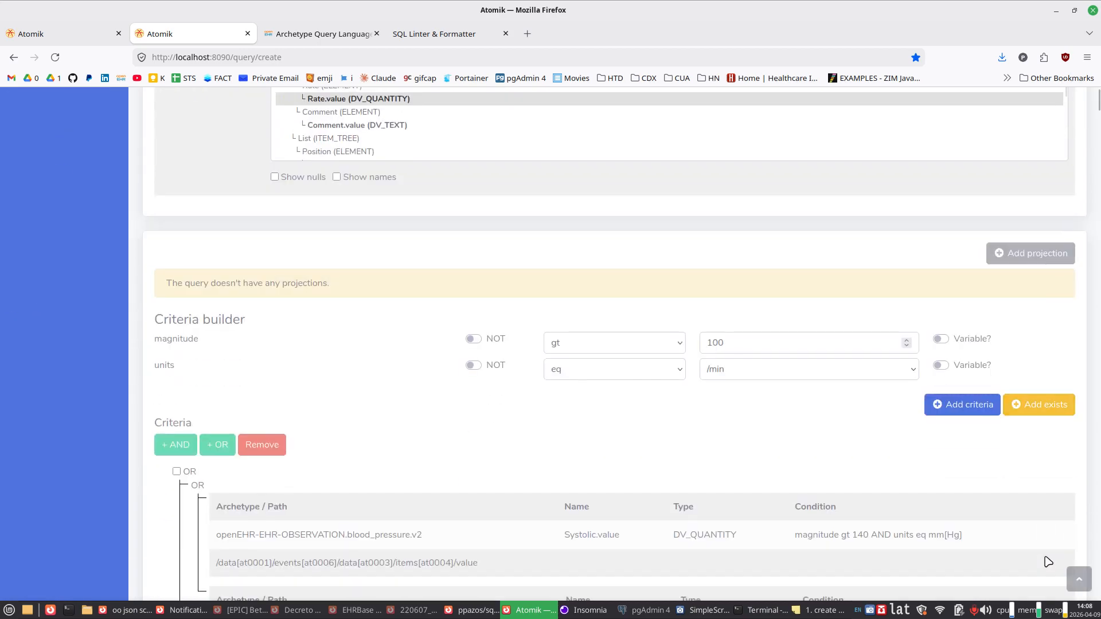
pyautogui.scroll(-10, 1047, 562)
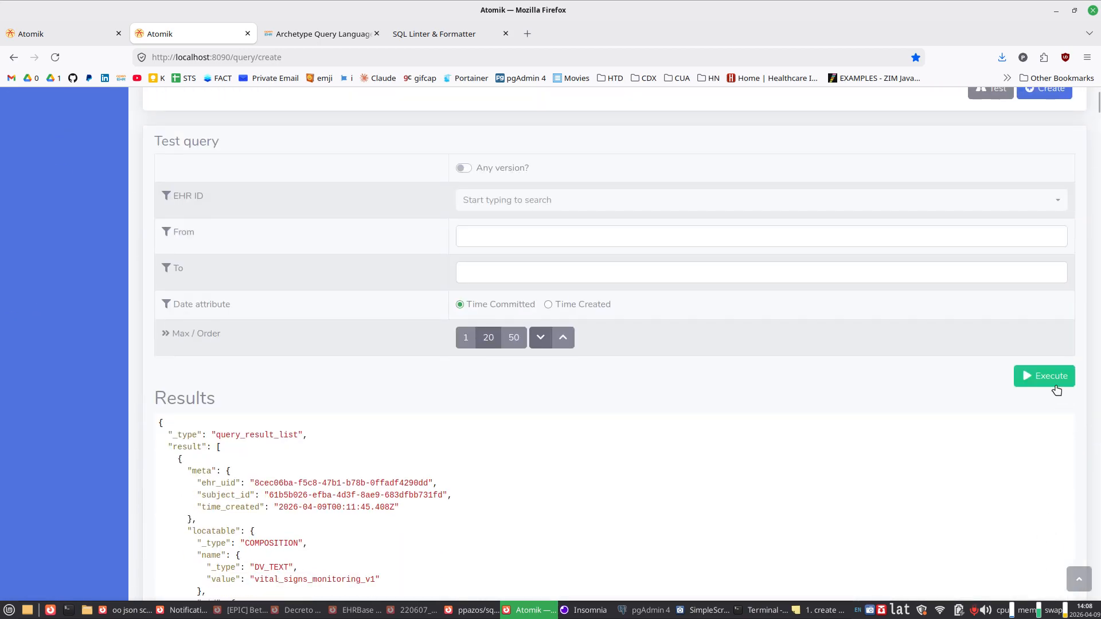
pyautogui.click(1057, 390)
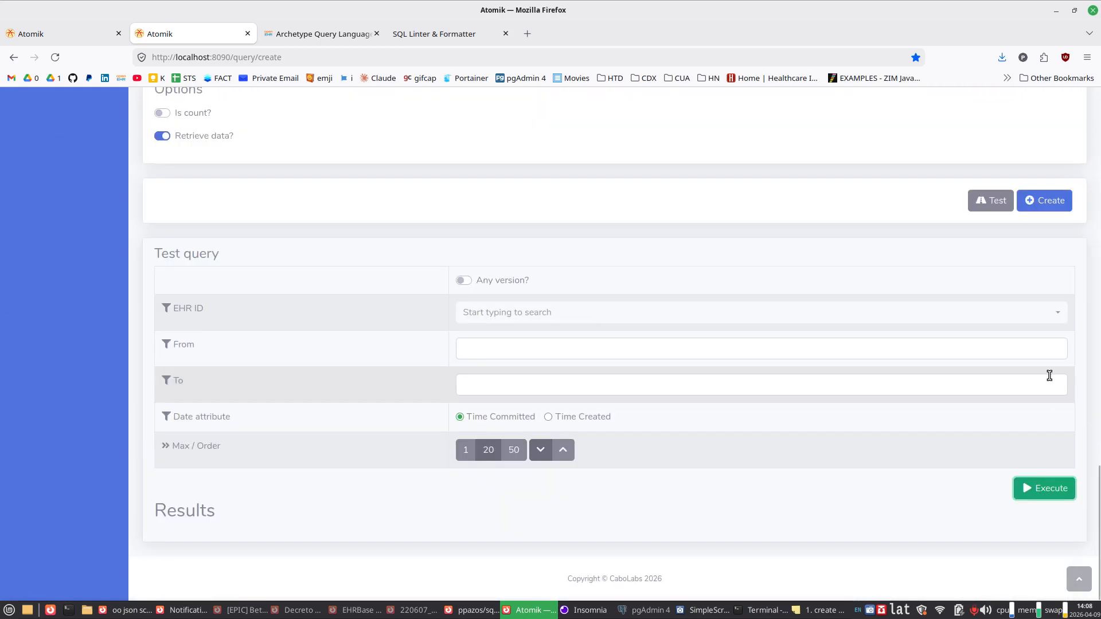
pyautogui.click(1042, 494)
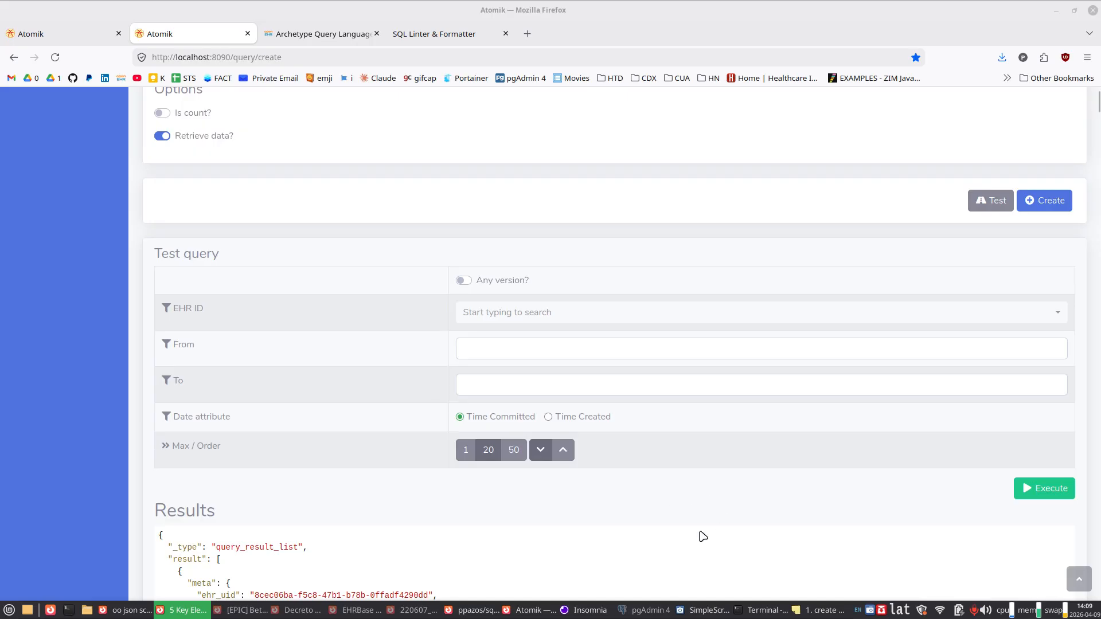
# Step: Check the timing value at the end of the rerun query's results
pyautogui.scroll(-2, 700, 535)
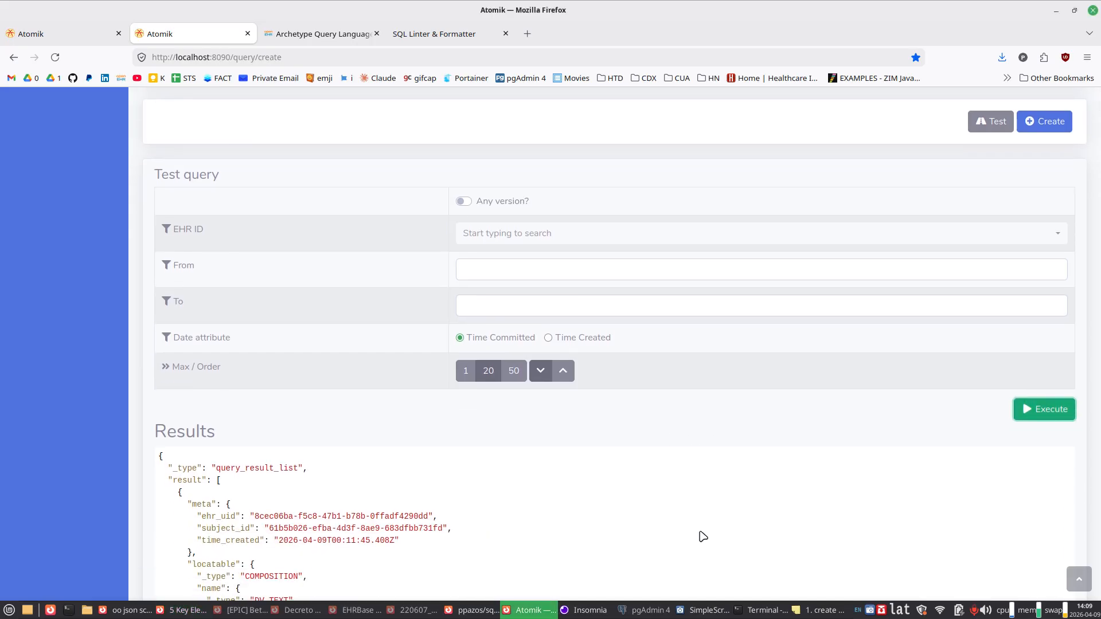
pyautogui.press('End')
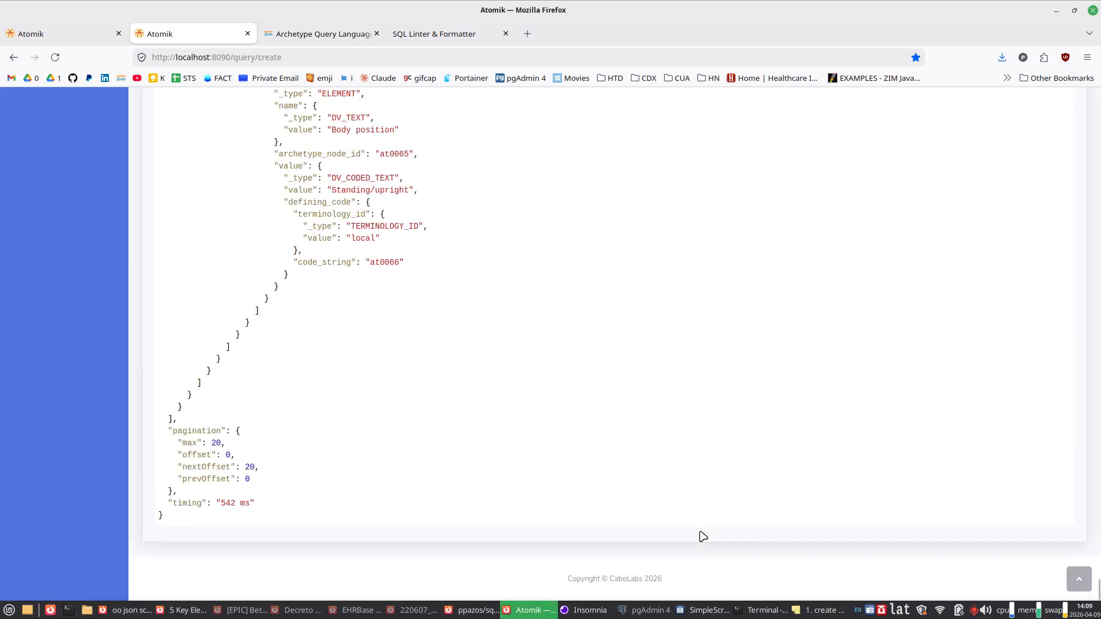
pyautogui.doubleClick(223, 503)
# Step: Copy the EHR identifier shown in the contribution details of the other Atomik page
pyautogui.click(1077, 579)
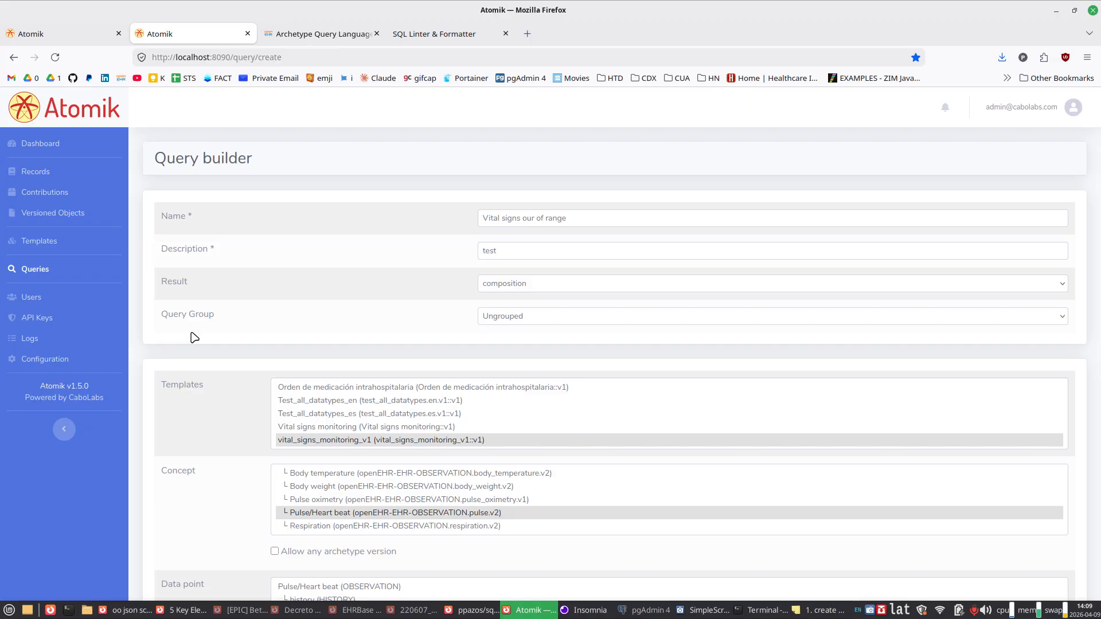
pyautogui.scroll(-5, 195, 338)
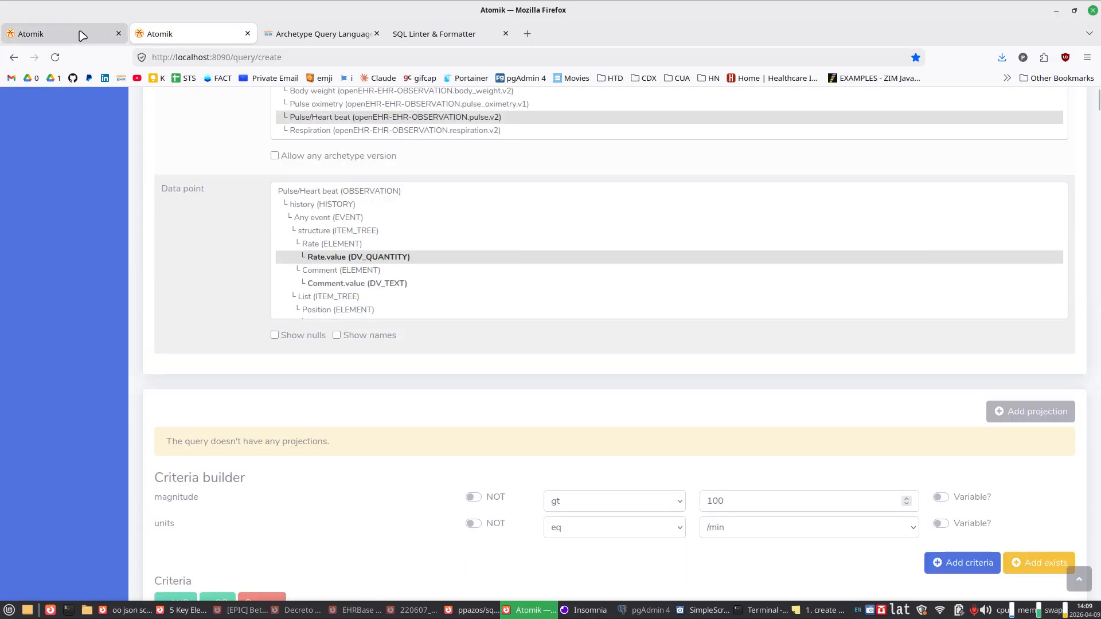
pyautogui.scroll(-5, 268, 327)
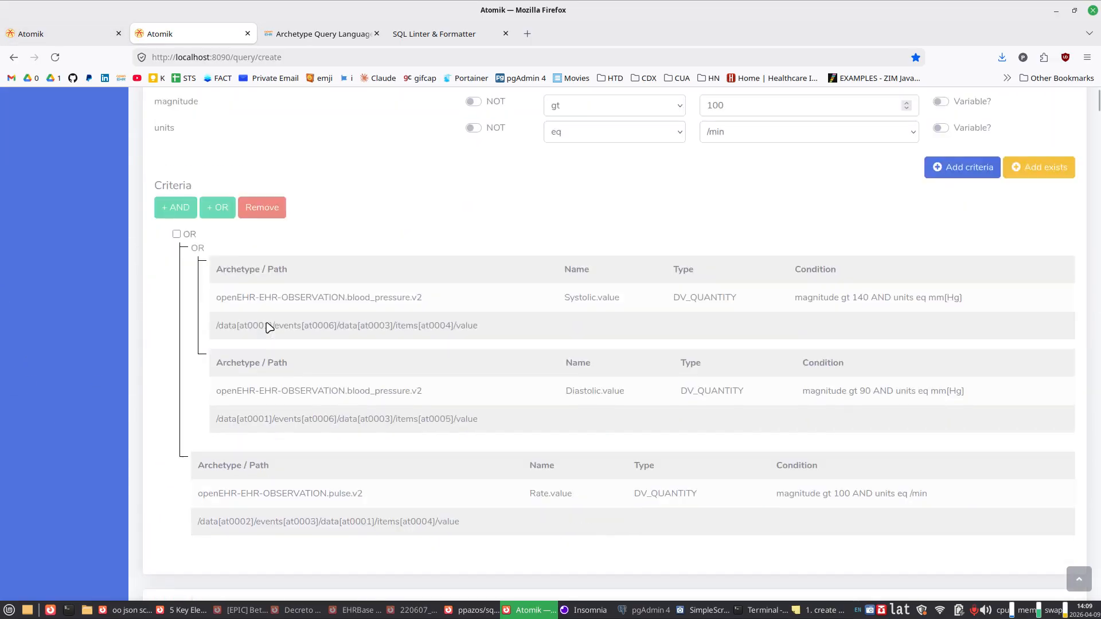
pyautogui.scroll(-5, 267, 327)
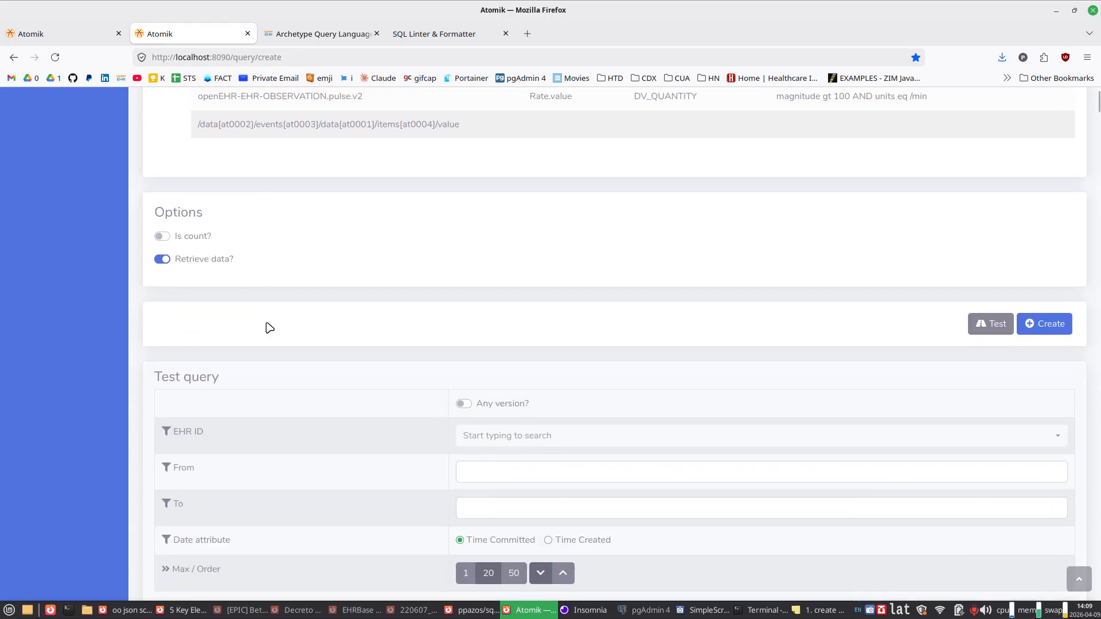
pyautogui.scroll(-2, 267, 327)
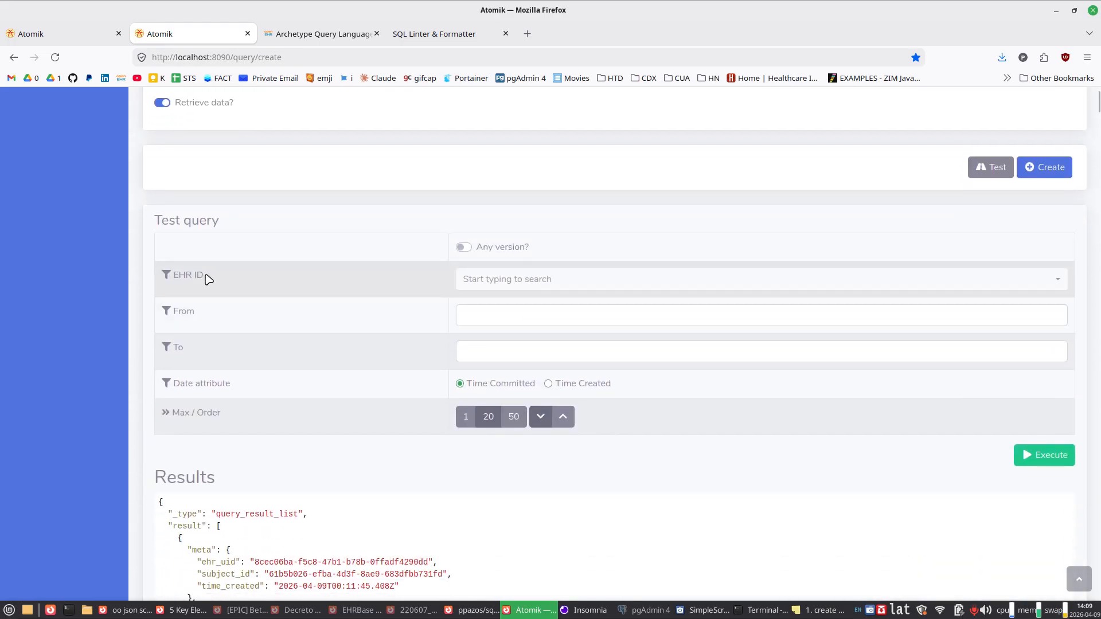
pyautogui.click(68, 37)
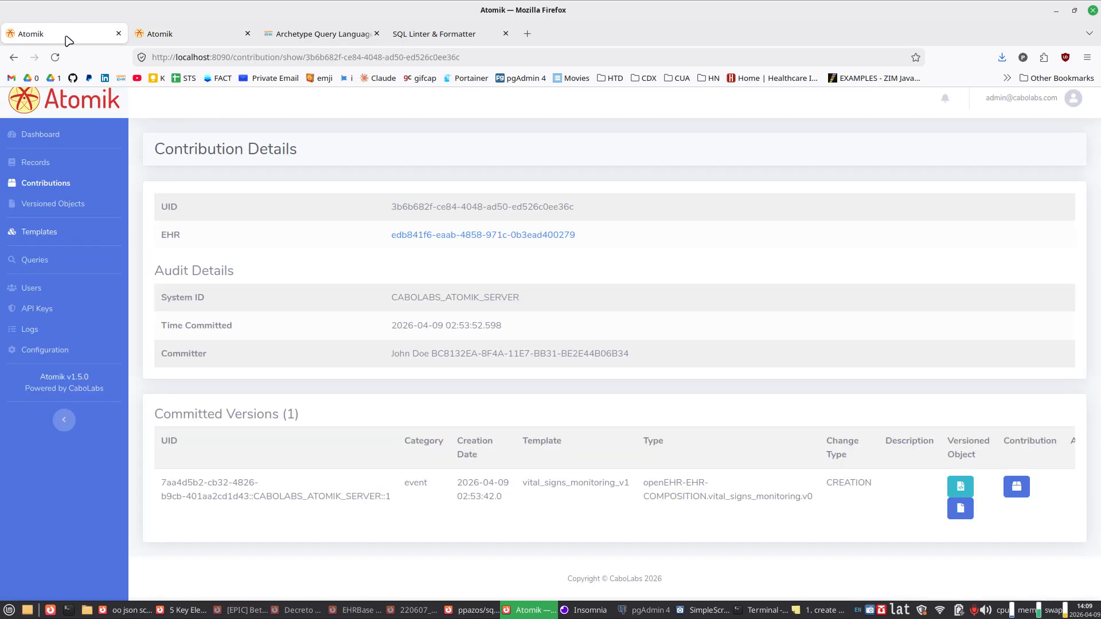
pyautogui.tripleClick(587, 236)
pyautogui.hotkey('ctrl', 'c')
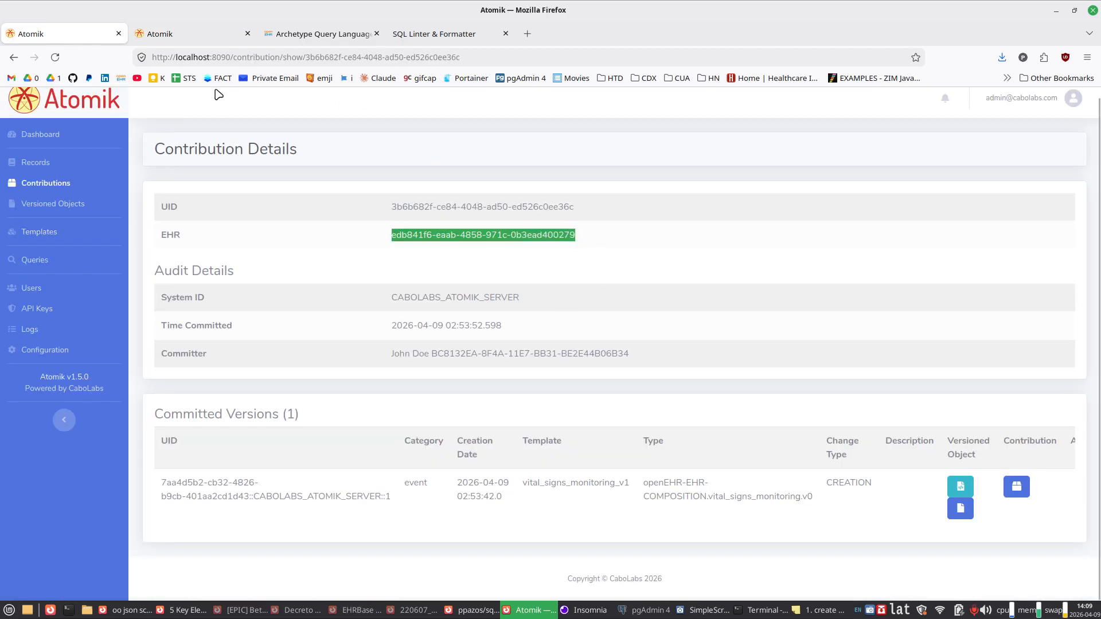
# Step: Filter the query test by the copied EHR ID and execute the query
pyautogui.click(207, 36)
pyautogui.click(531, 280)
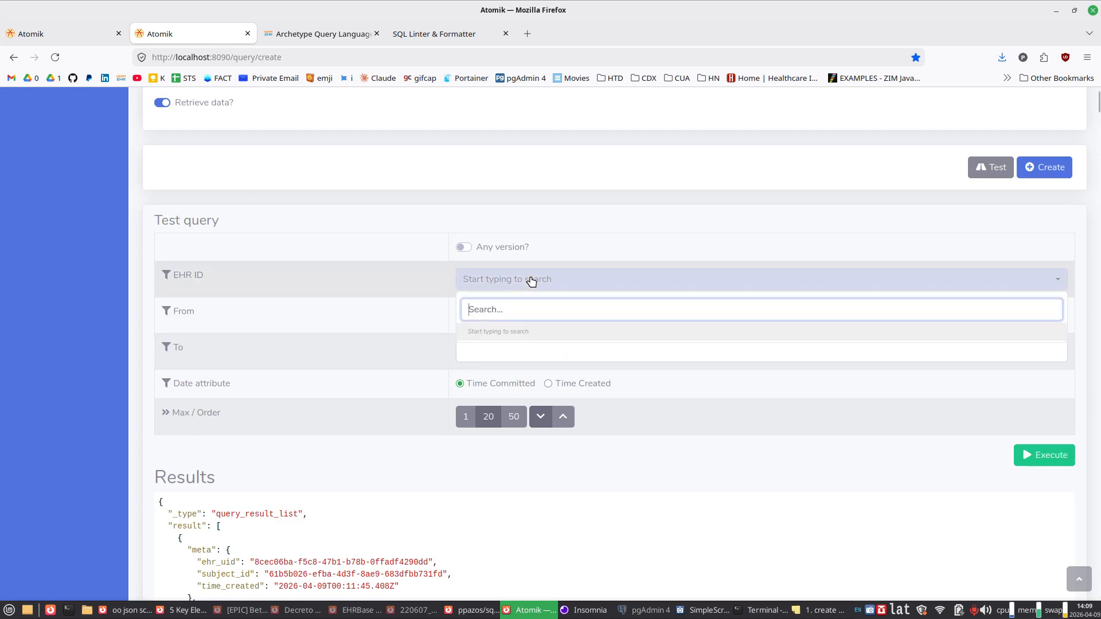
pyautogui.hotkey('ctrl', 'v')
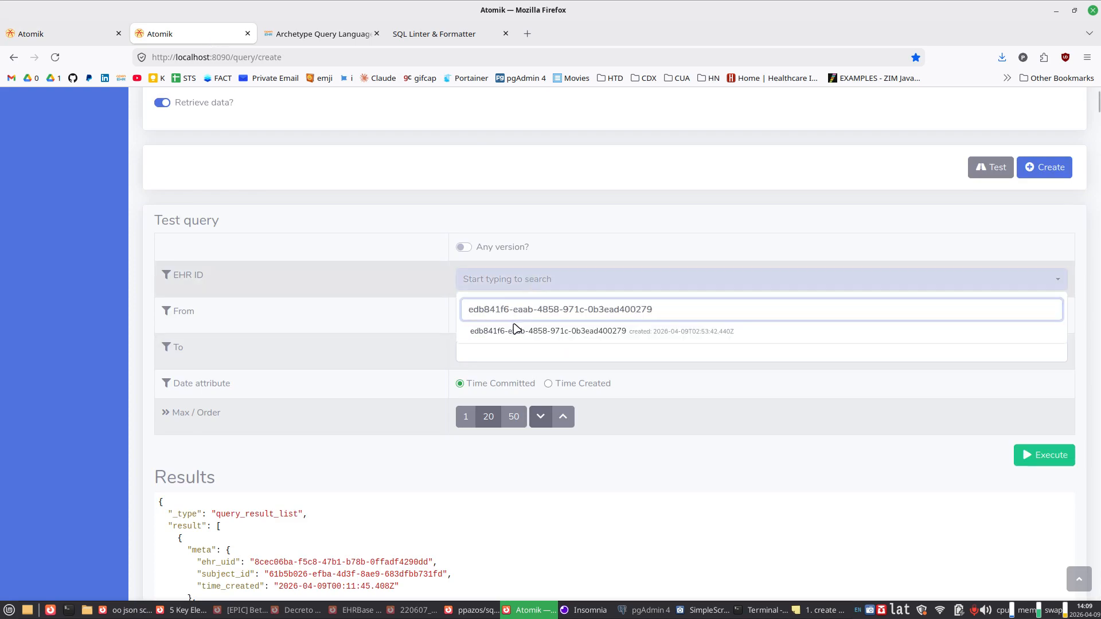
pyautogui.click(510, 336)
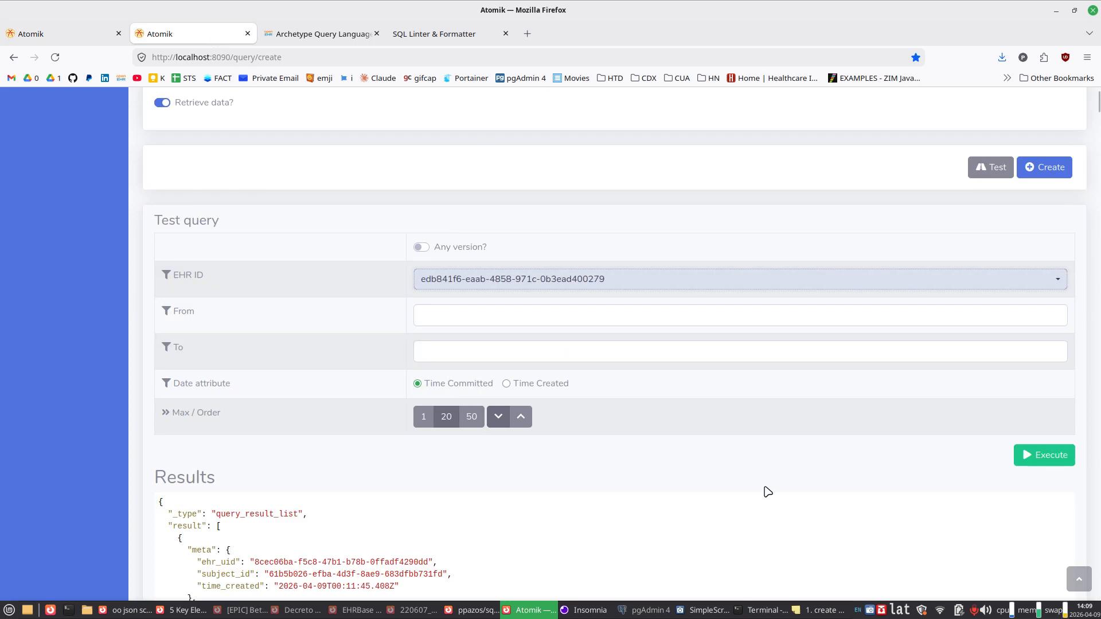
pyautogui.click(1040, 456)
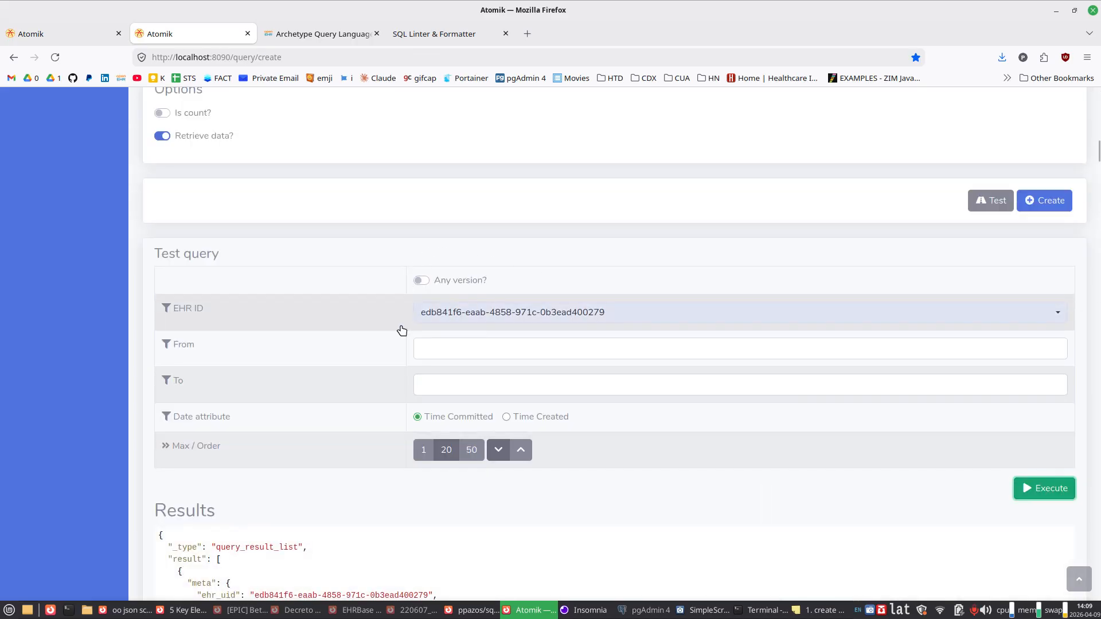
# Step: Check the ehr_uid of the first result and the timing value at the end of the filtered results
pyautogui.scroll(-2, 338, 420)
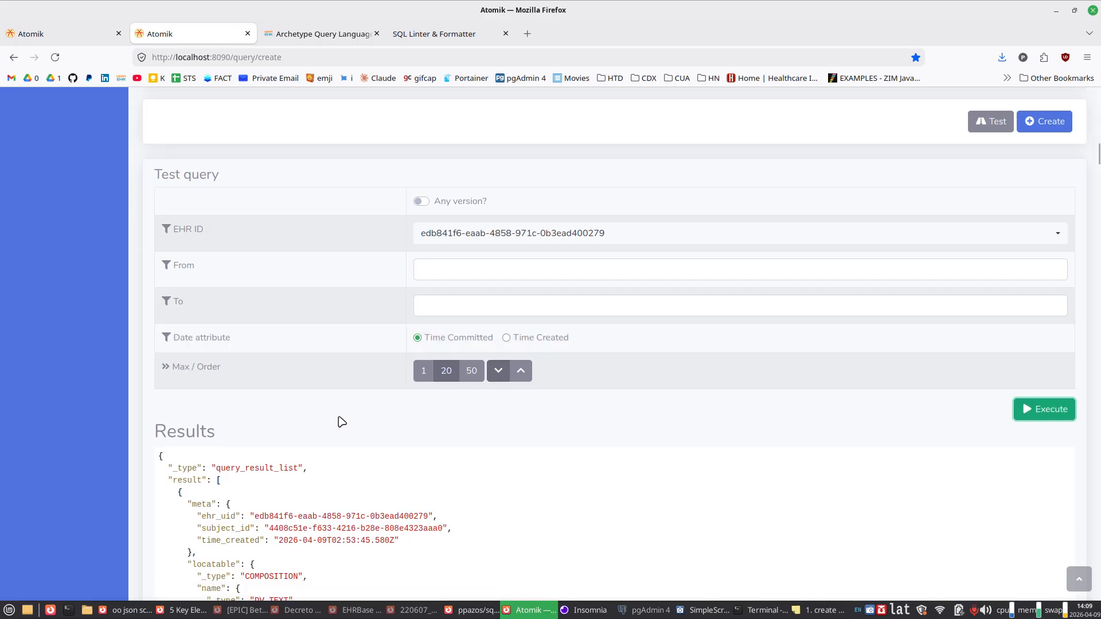
pyautogui.moveTo(215, 509); pyautogui.dragTo(436, 516)
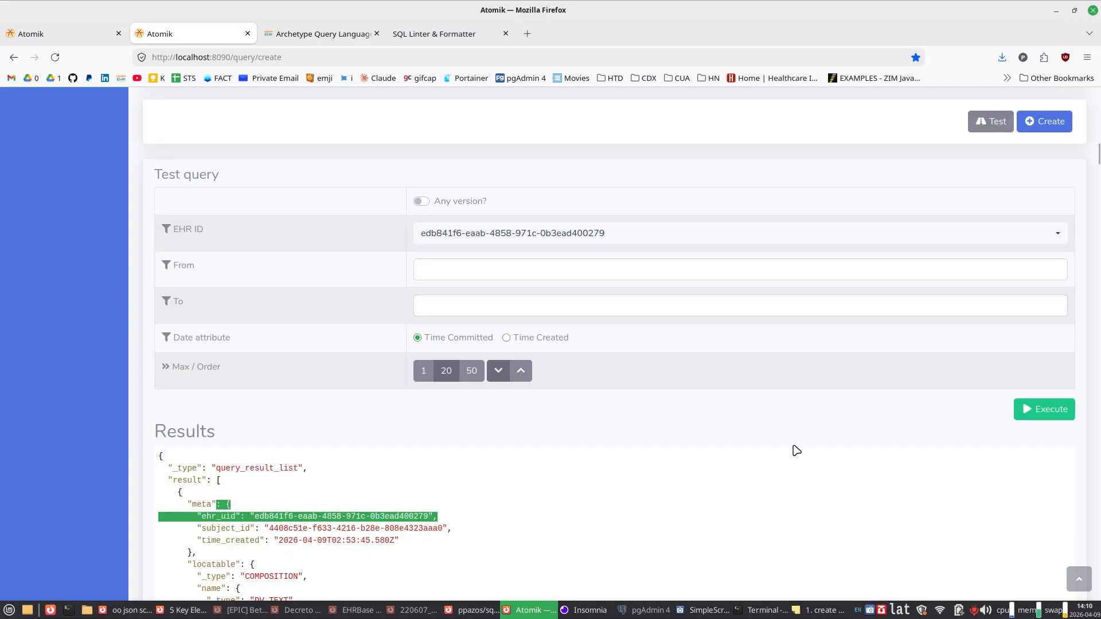
pyautogui.scroll(-3, 796, 450)
pyautogui.press('End')
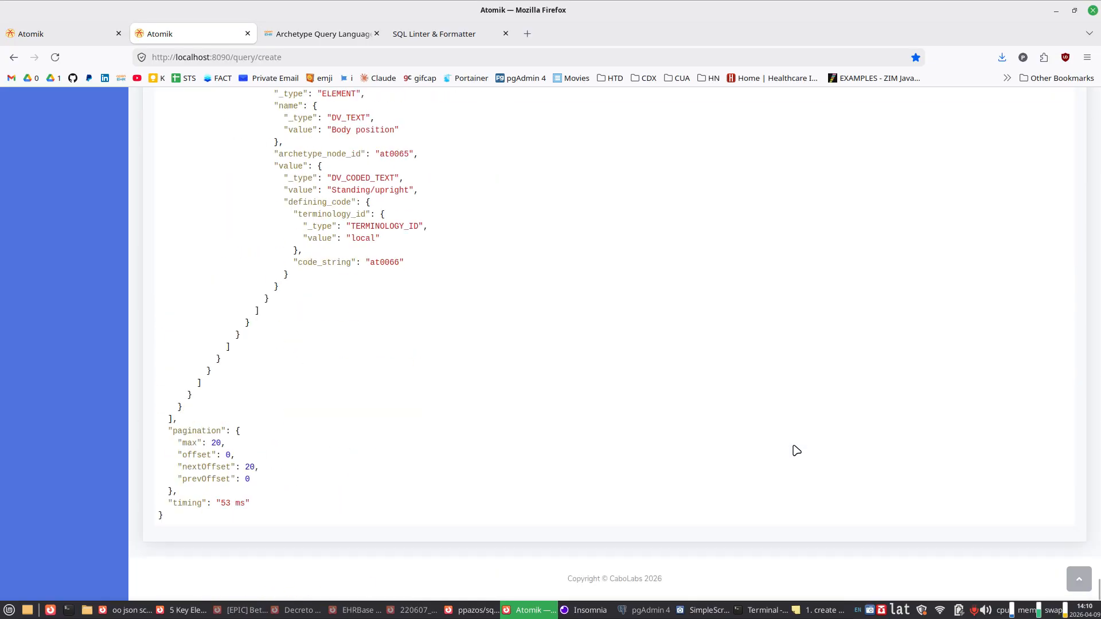
pyautogui.moveTo(160, 503); pyautogui.dragTo(255, 504)
pyautogui.click(260, 507)
# Step: Create the "Vital signs our of range" query from the current criteria and options
pyautogui.scroll(10, 265, 509)
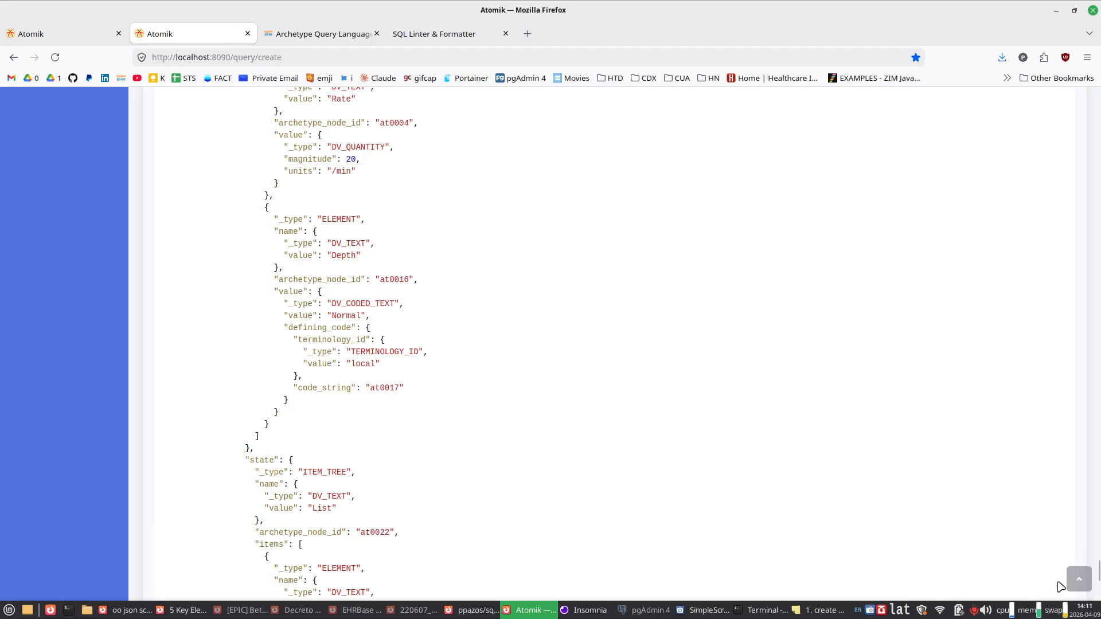
pyautogui.click(1088, 582)
pyautogui.scroll(-15, 1059, 483)
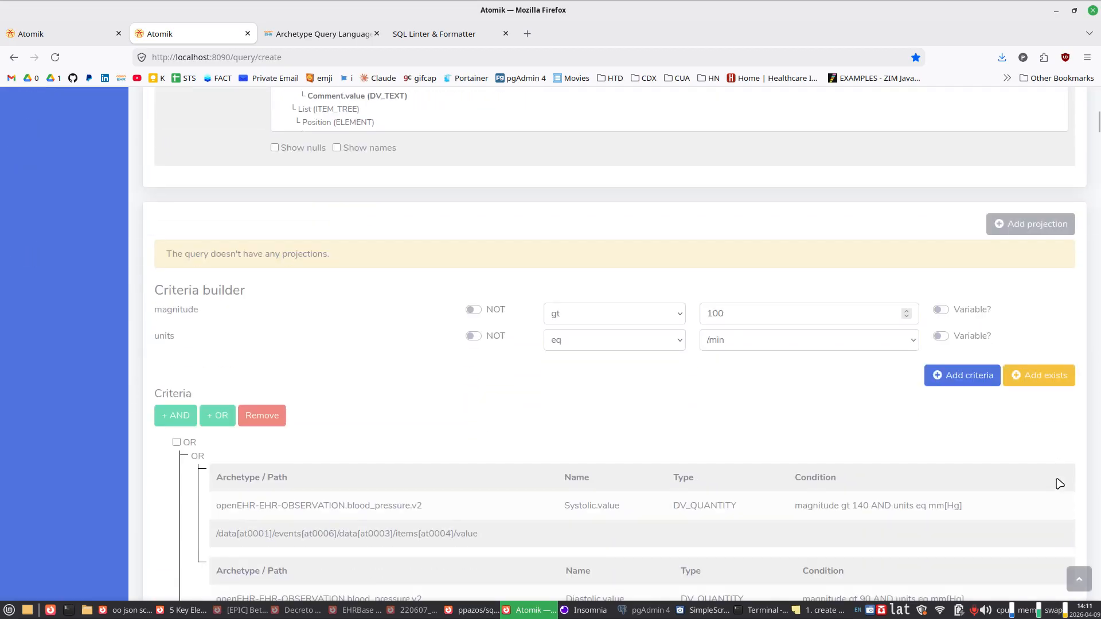
pyautogui.scroll(-8, 1059, 483)
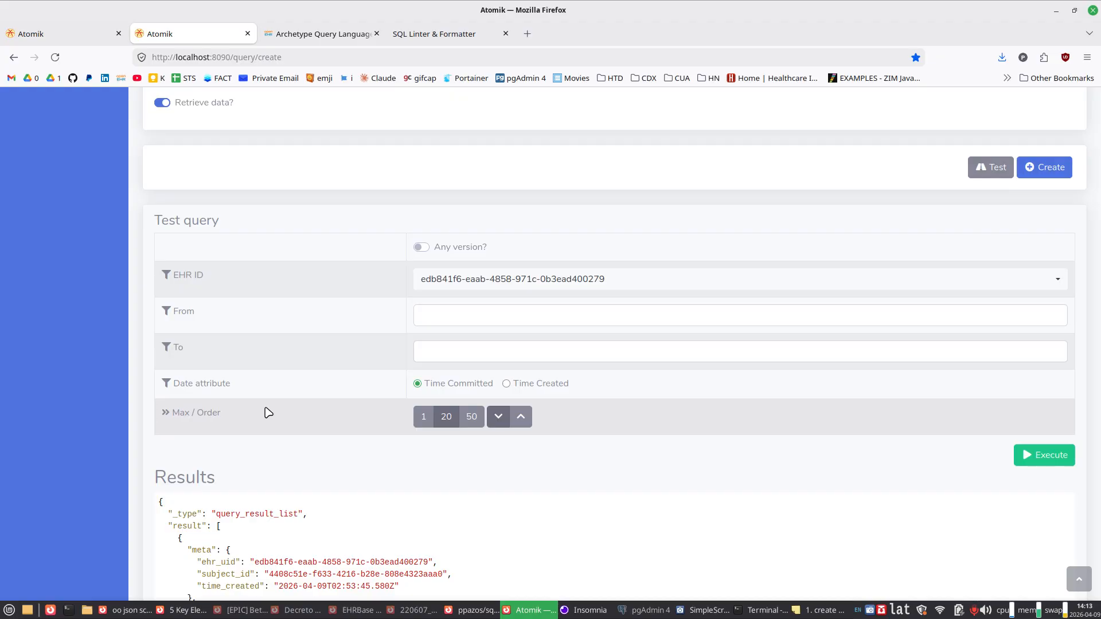
pyautogui.scroll(-4, 459, 484)
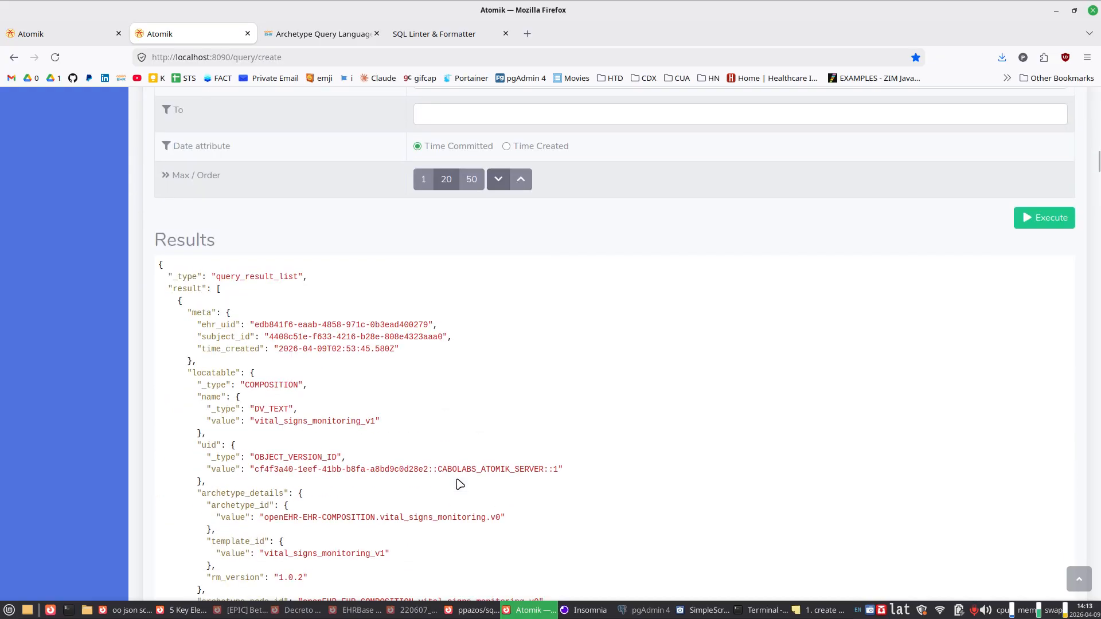
pyautogui.scroll(7, 459, 484)
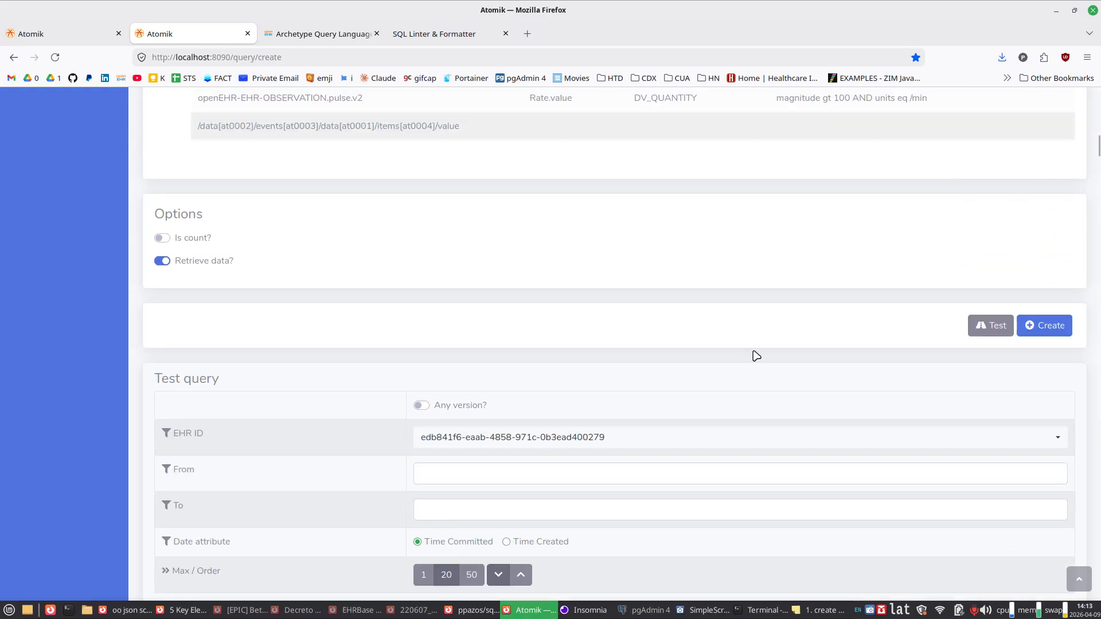
pyautogui.click(1046, 331)
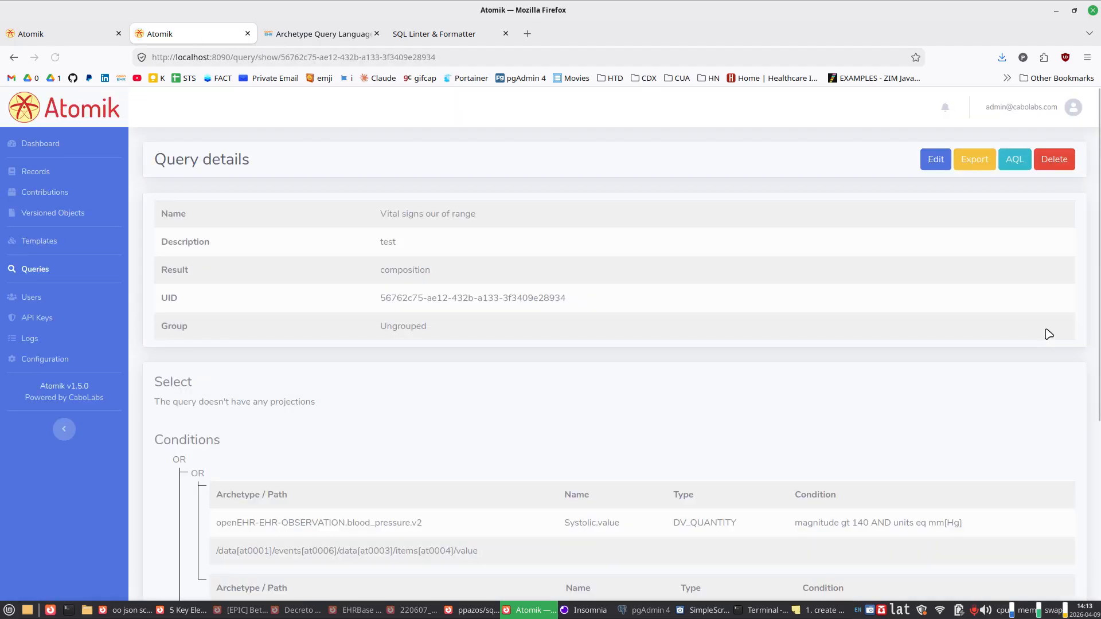
# Step: Review the saved query's conditions and highlight its UID in the query details
pyautogui.scroll(-5, 498, 396)
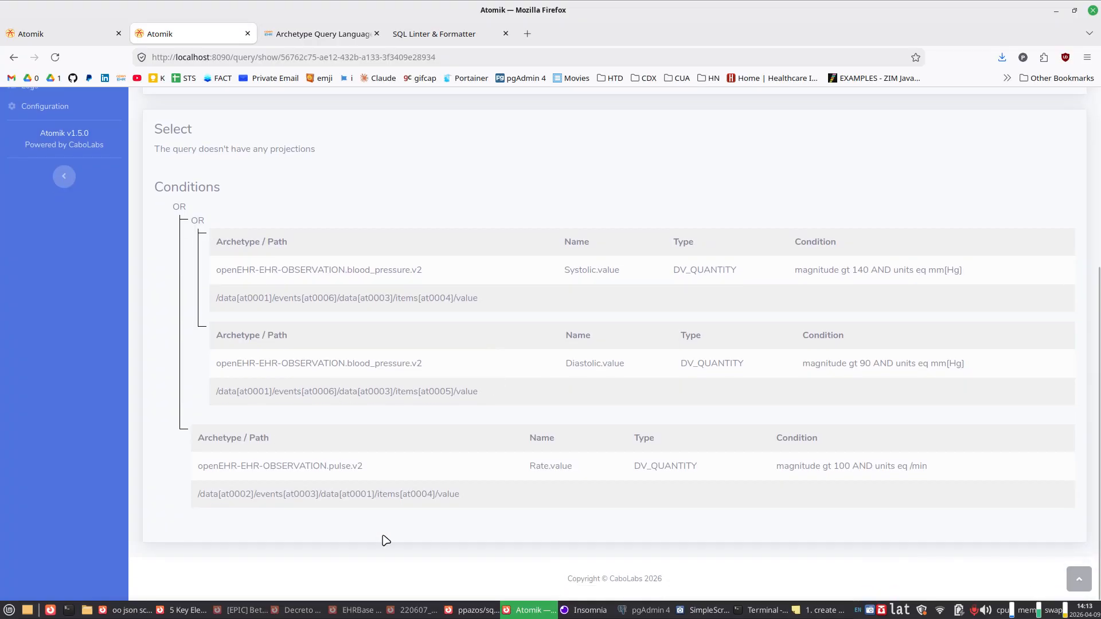
pyautogui.scroll(4, 388, 539)
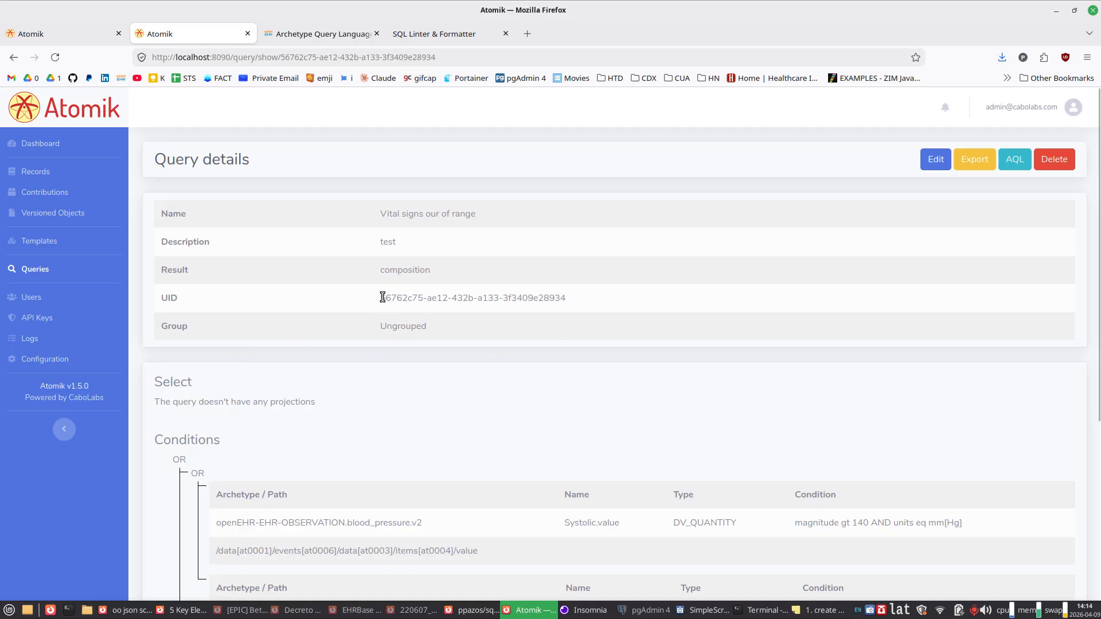
pyautogui.moveTo(380, 298); pyautogui.dragTo(567, 298)
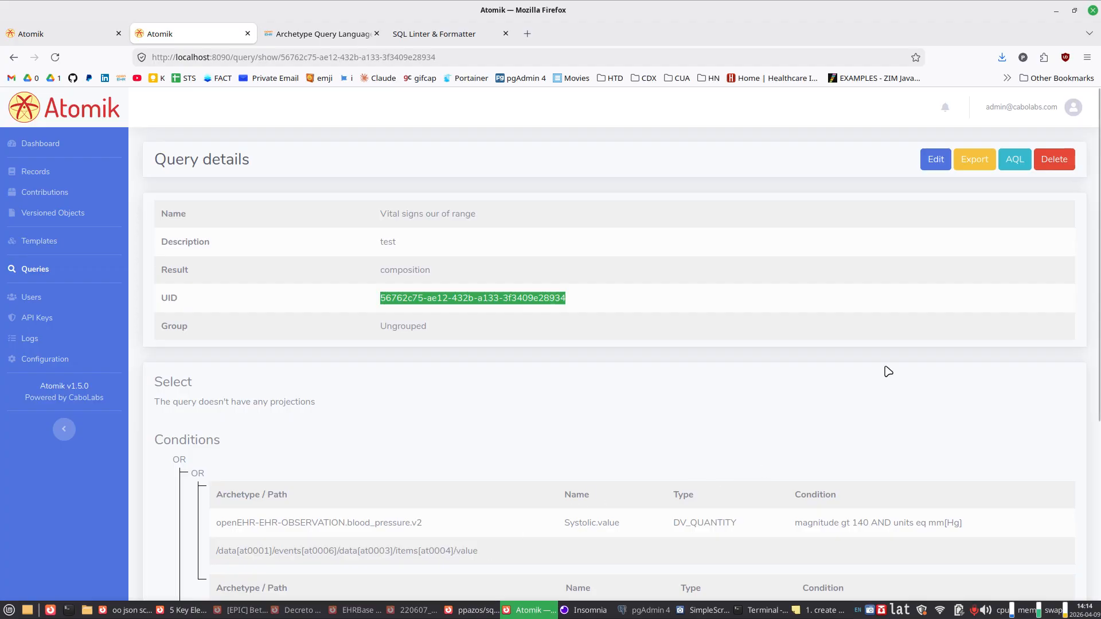
# Step: Export the saved query and examine the systolic, diastolic and pulse rate criteria in its raw JSON data
pyautogui.click(986, 170)
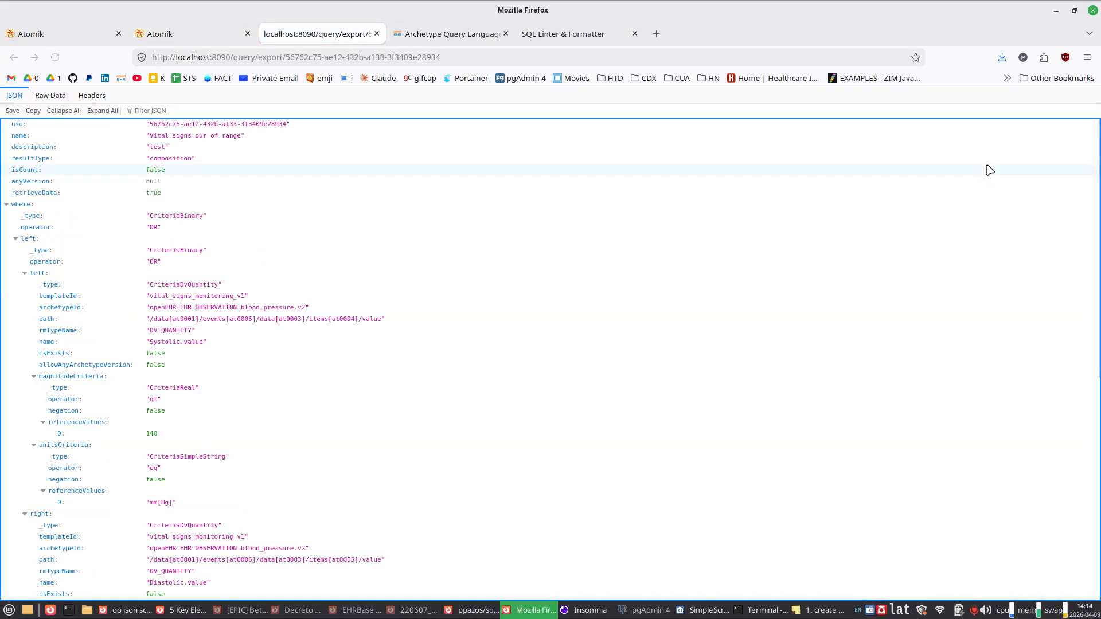
pyautogui.click(51, 96)
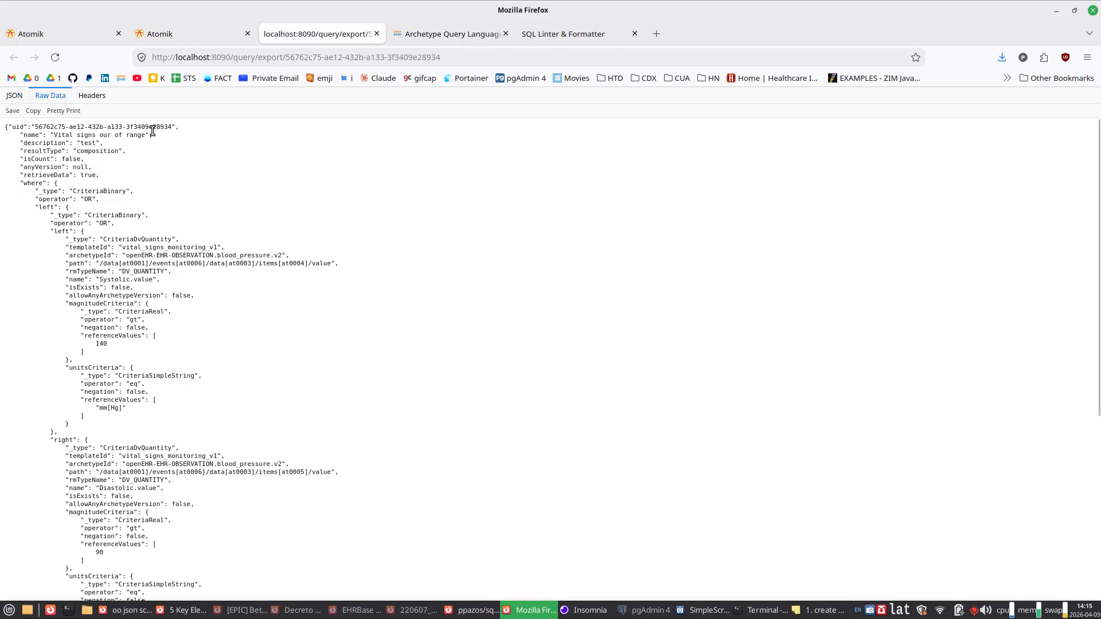
pyautogui.moveTo(153, 131); pyautogui.dragTo(171, 288)
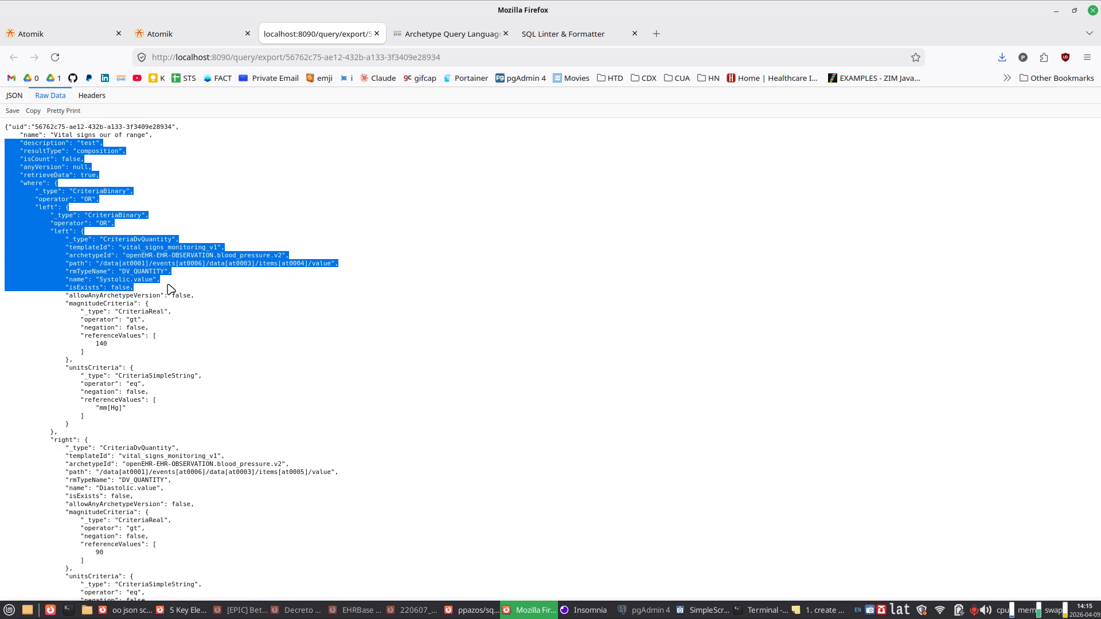
pyautogui.click(221, 312)
pyautogui.scroll(-4, 220, 312)
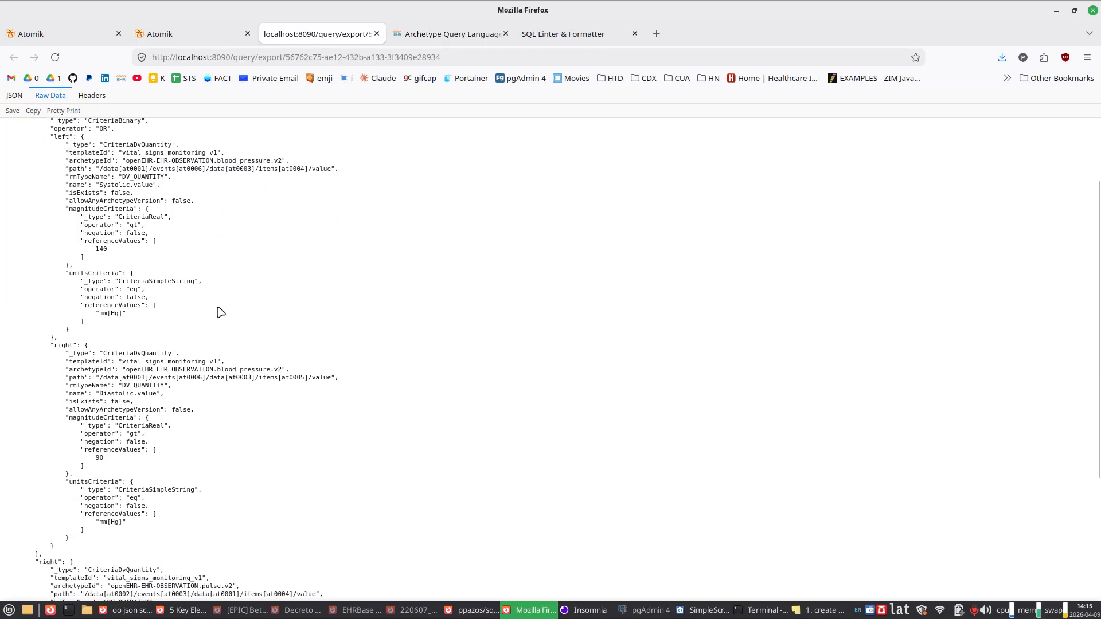
pyautogui.moveTo(160, 153); pyautogui.dragTo(146, 281)
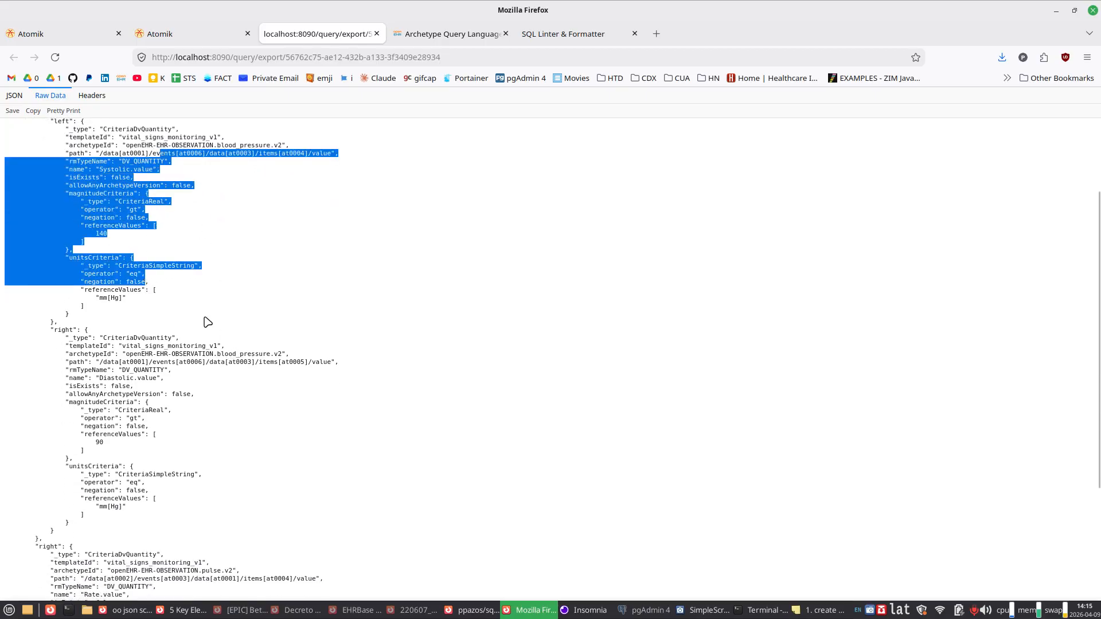
pyautogui.moveTo(205, 319); pyautogui.dragTo(177, 462)
pyautogui.scroll(-5, 177, 462)
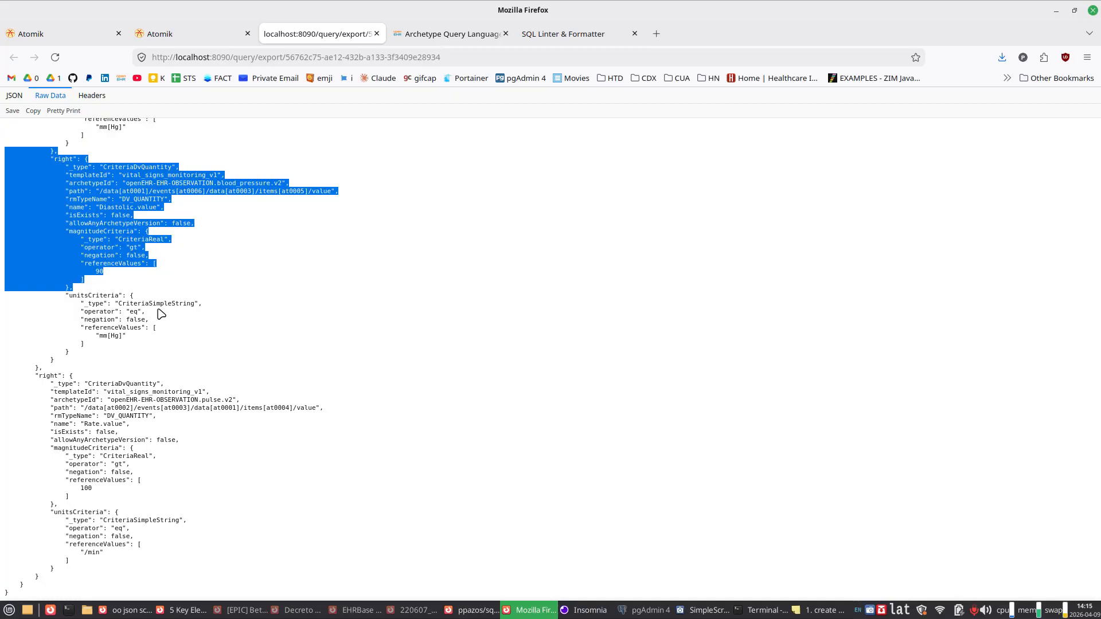
# Step: Switch to the Archetype Query Language specification, close its page search and highlight the full query in section 2.3, AQL example
pyautogui.click(433, 36)
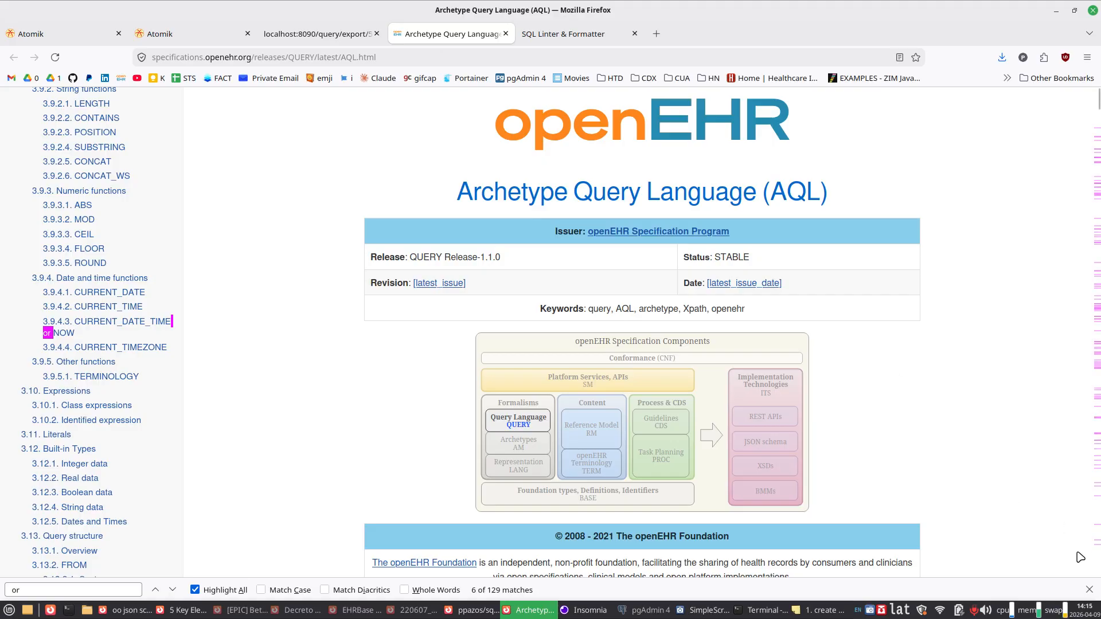
pyautogui.press('Escape')
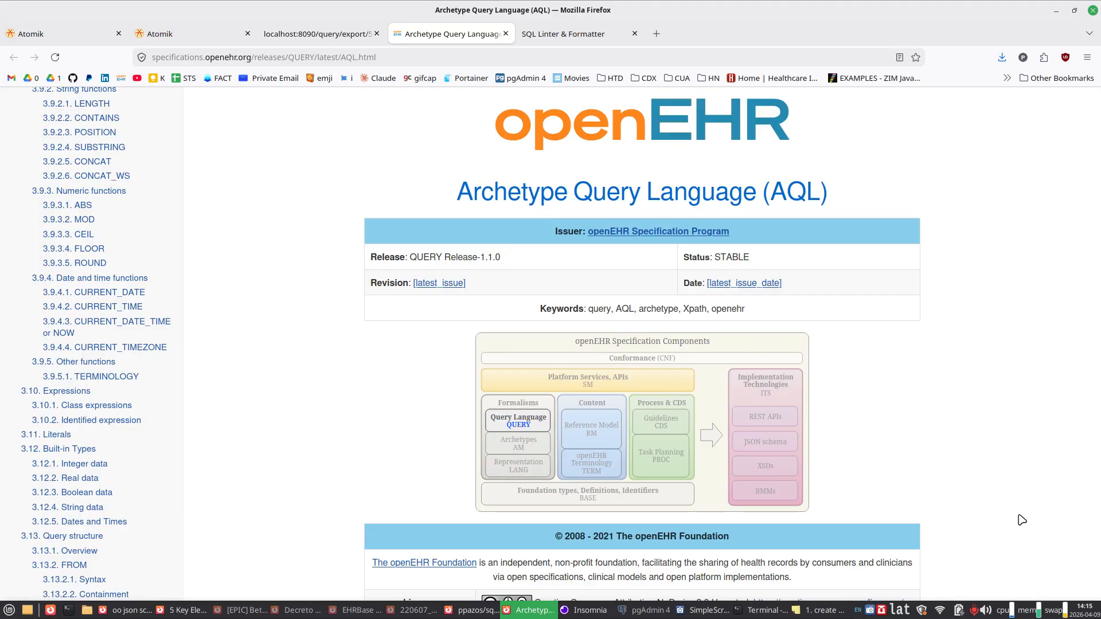
pyautogui.scroll(-20, 1021, 520)
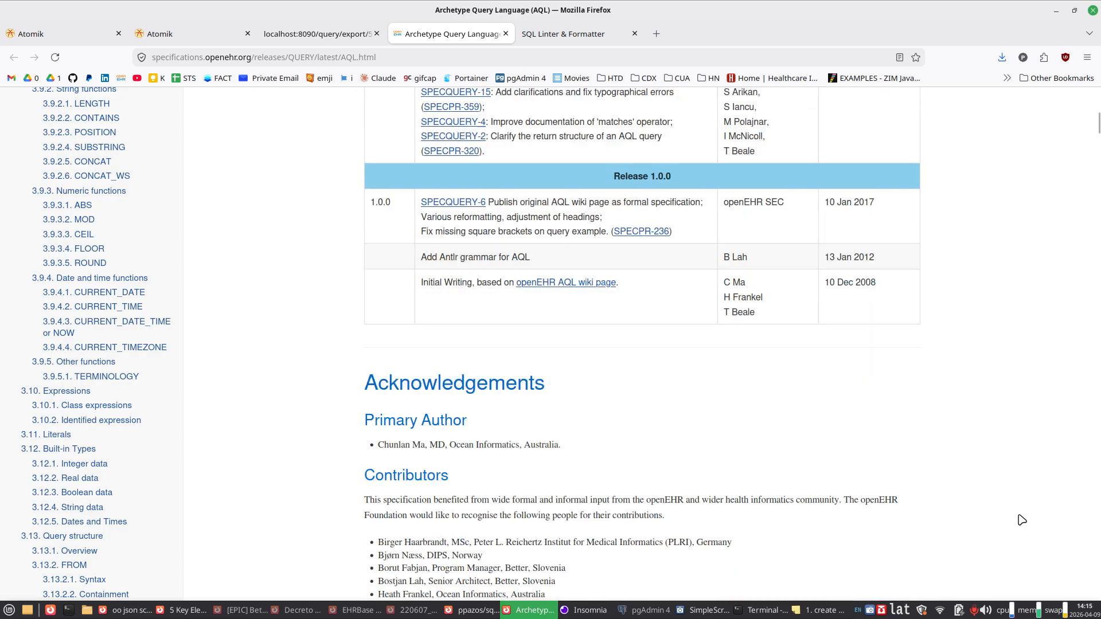
pyautogui.scroll(-20, 1022, 520)
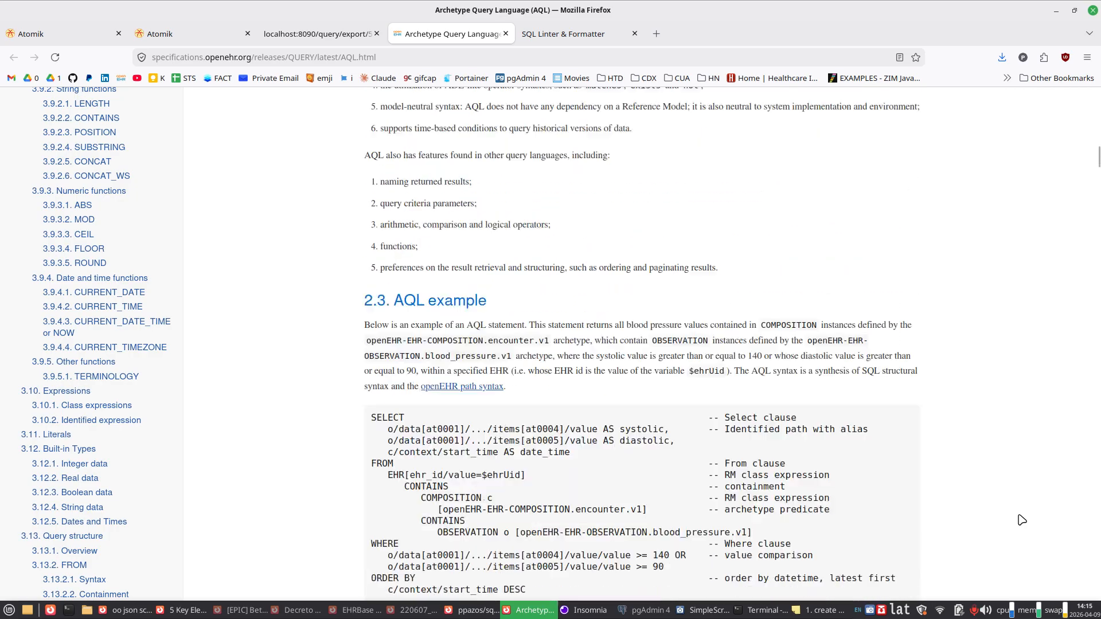
pyautogui.scroll(7, 1022, 519)
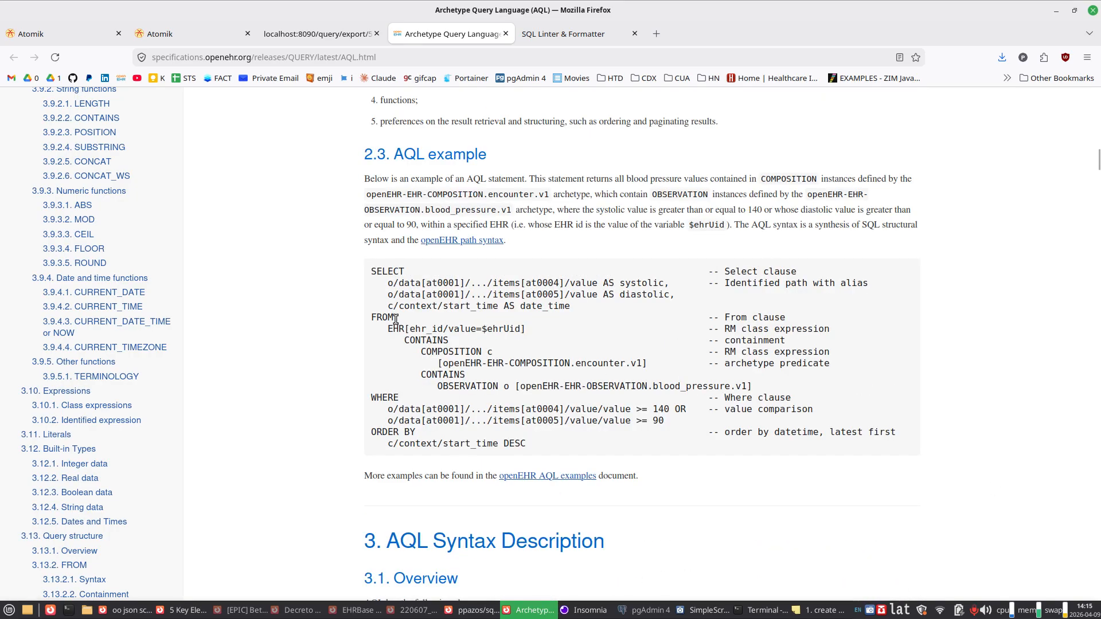
pyautogui.moveTo(372, 269); pyautogui.dragTo(523, 446)
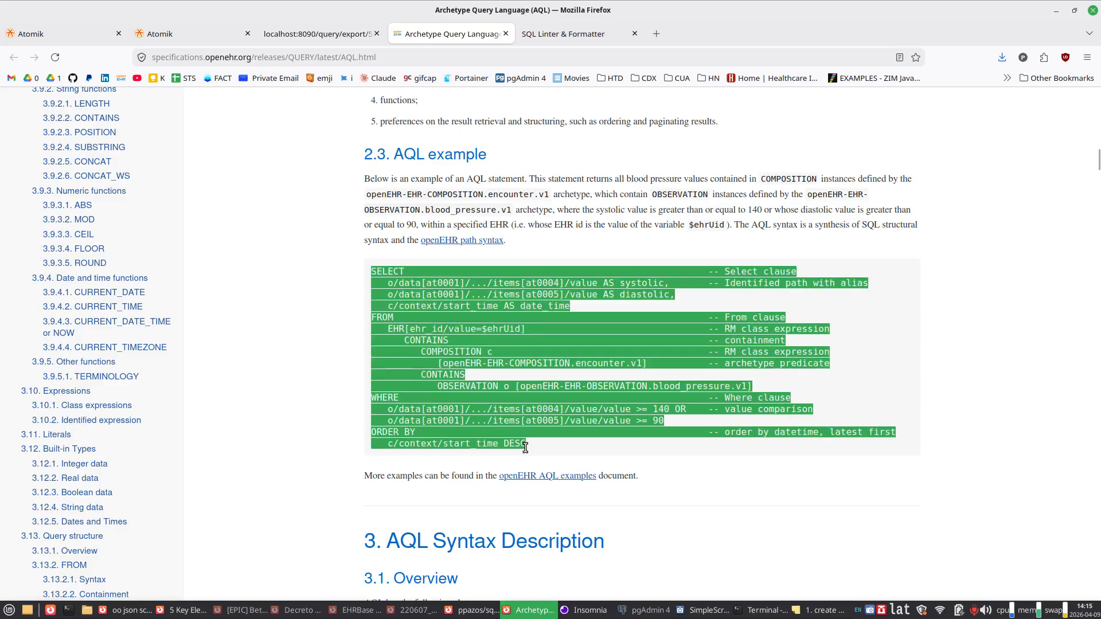
# Step: Highlight the full AQL example in section 2.3 again and compare it with the saved query's exported JSON
pyautogui.click(602, 465)
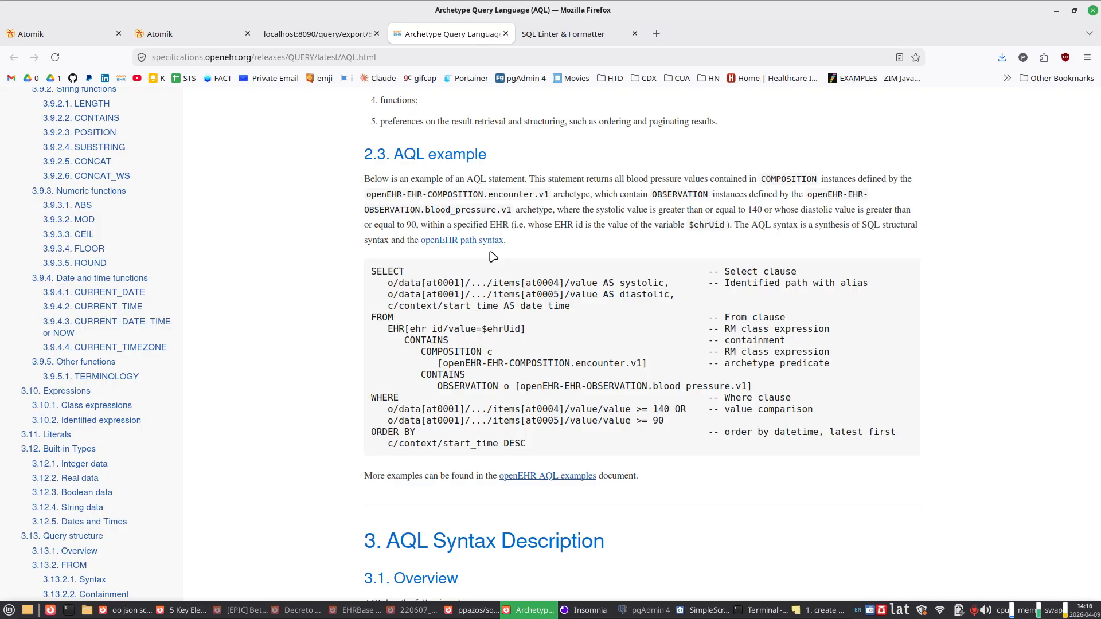
pyautogui.moveTo(376, 272); pyautogui.dragTo(529, 446)
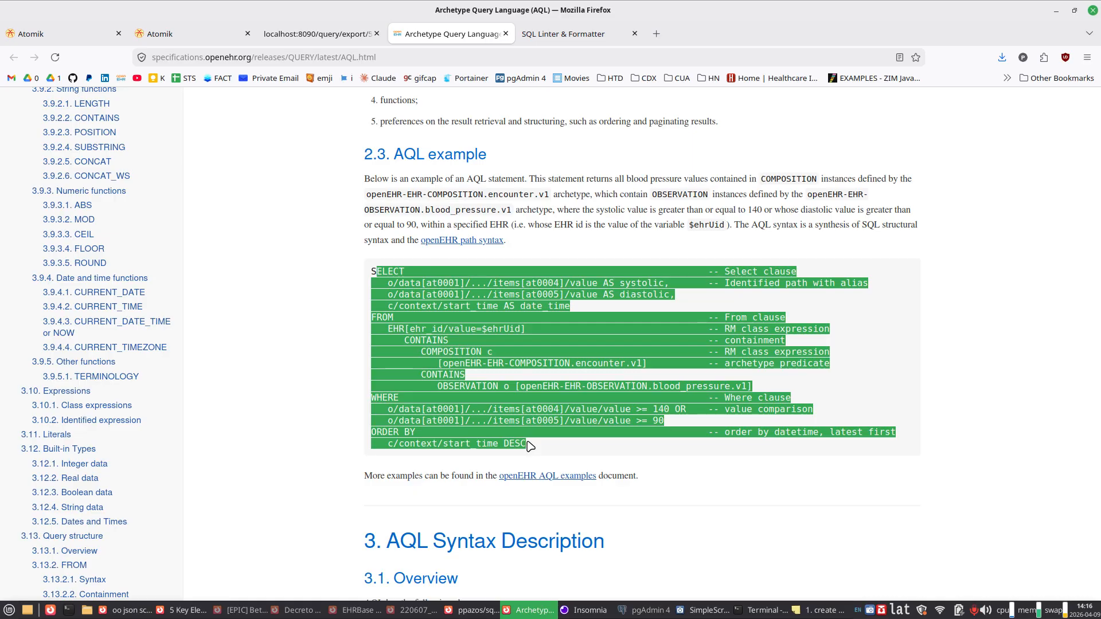
pyautogui.click(298, 35)
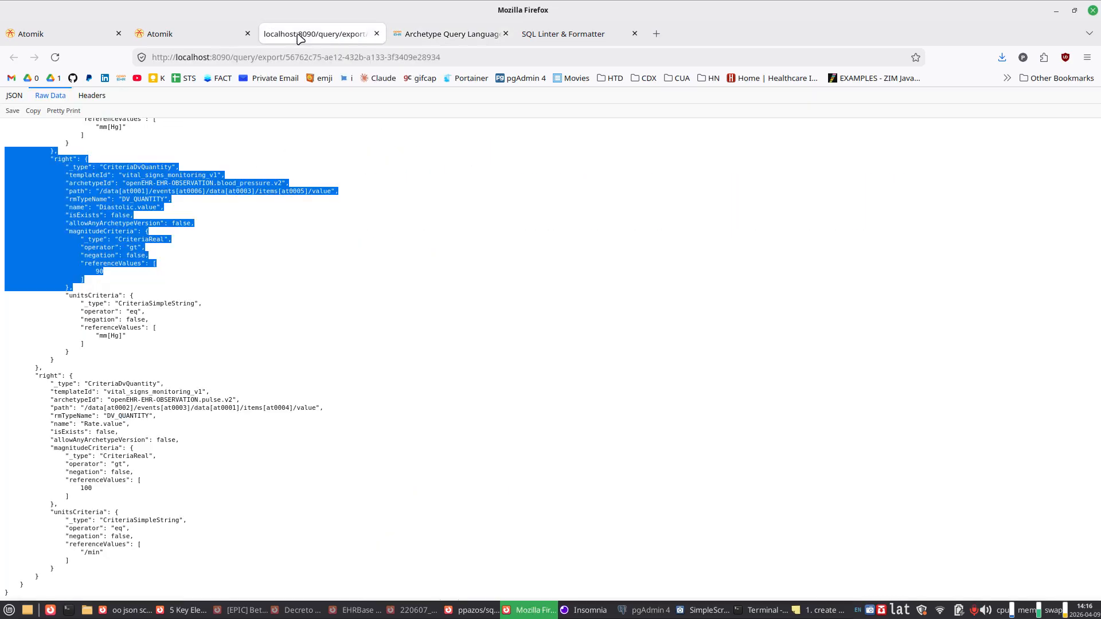
pyautogui.click(277, 274)
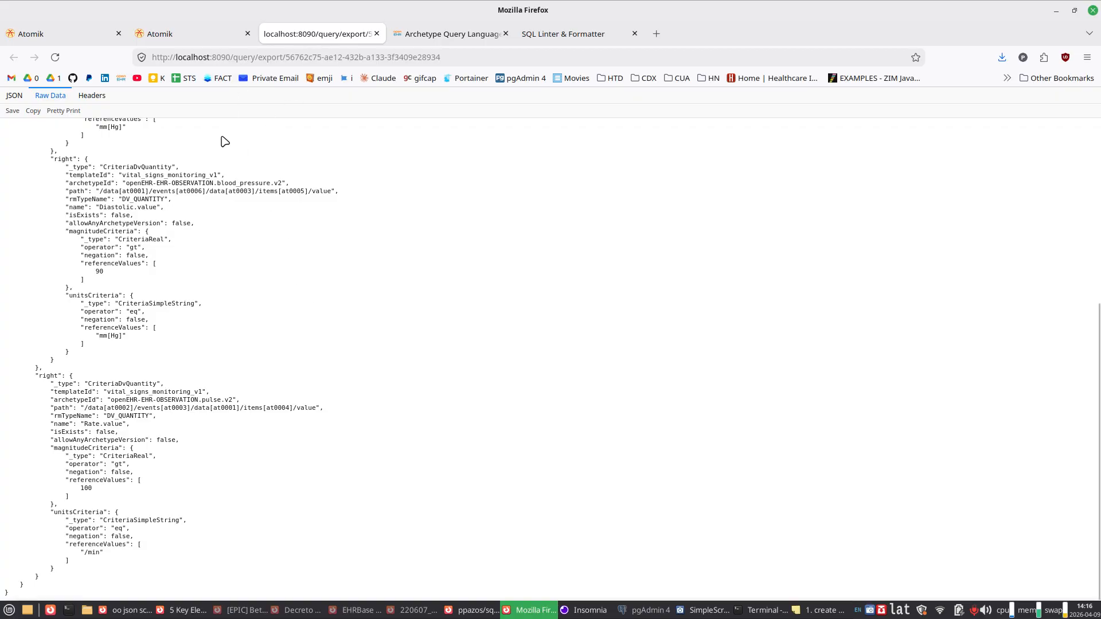
# Step: Show the saved query's AQL expression and compare it with the CONTAINS clause of the specification's AQL example
pyautogui.click(197, 38)
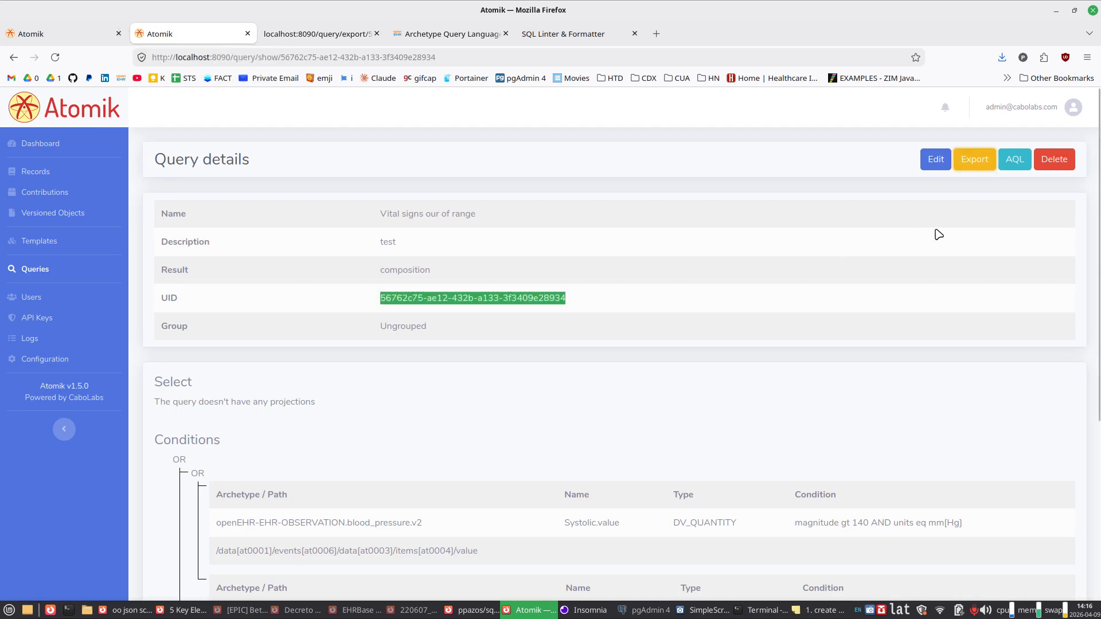
pyautogui.click(1024, 159)
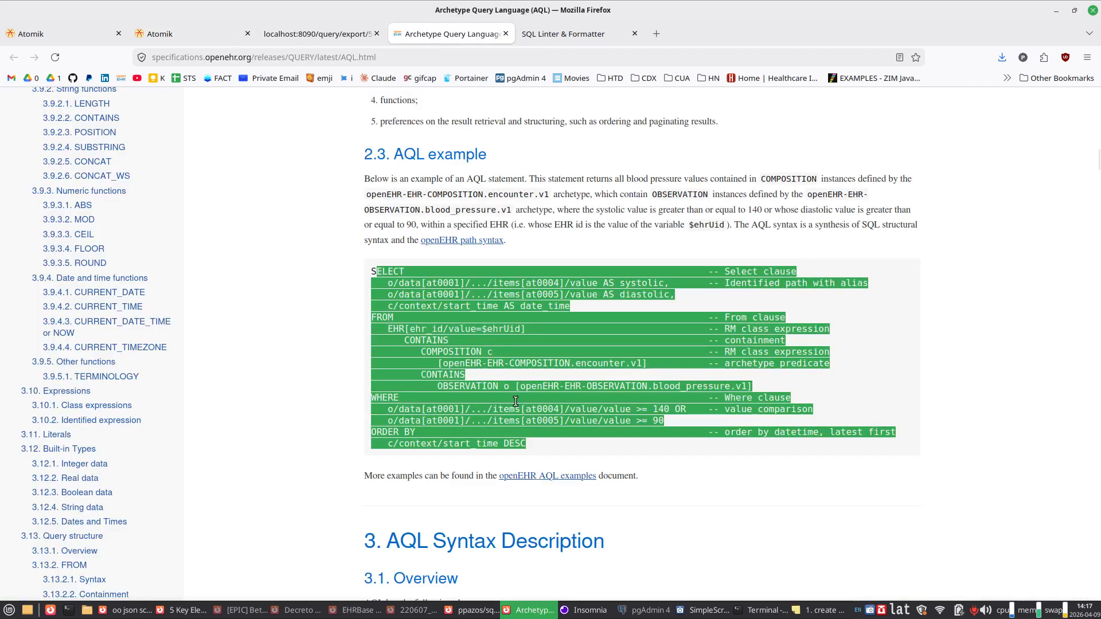
pyautogui.click(490, 360)
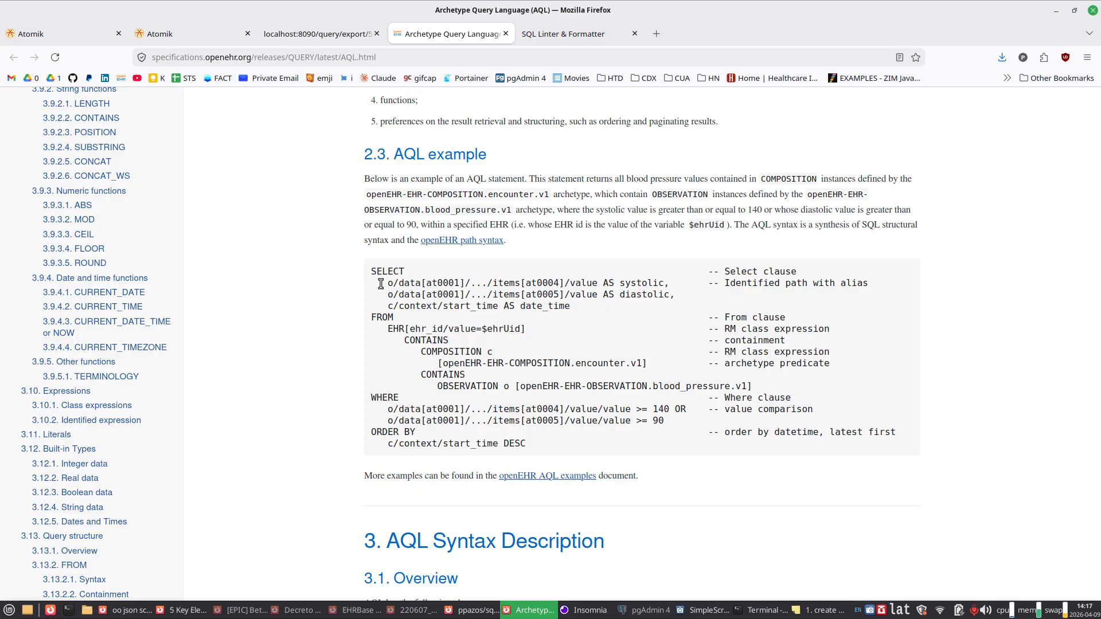
pyautogui.doubleClick(430, 340)
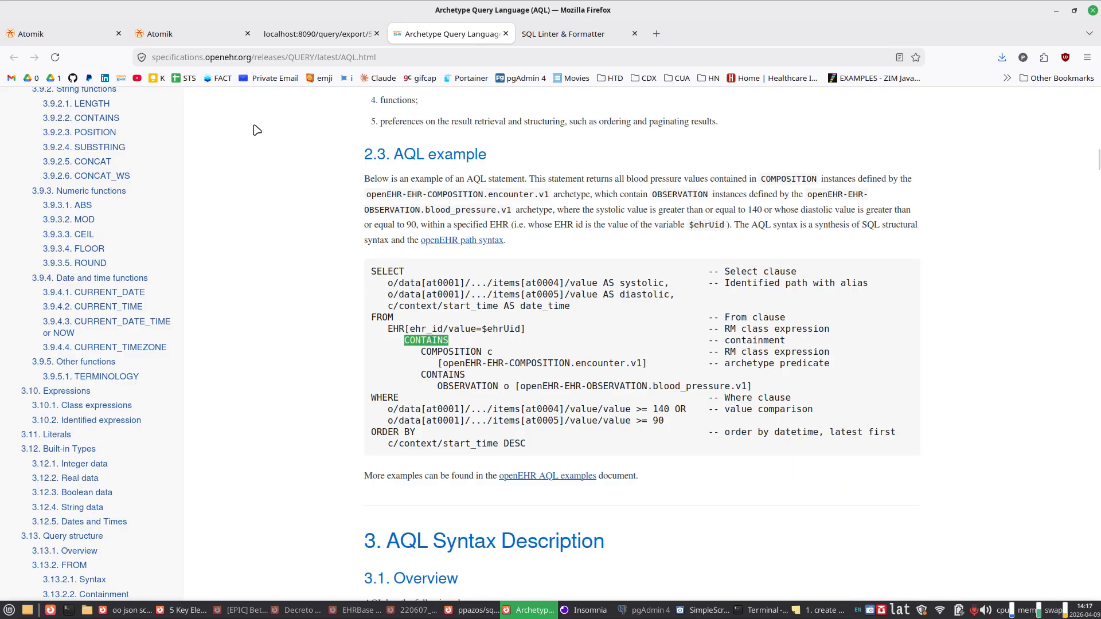
pyautogui.click(201, 38)
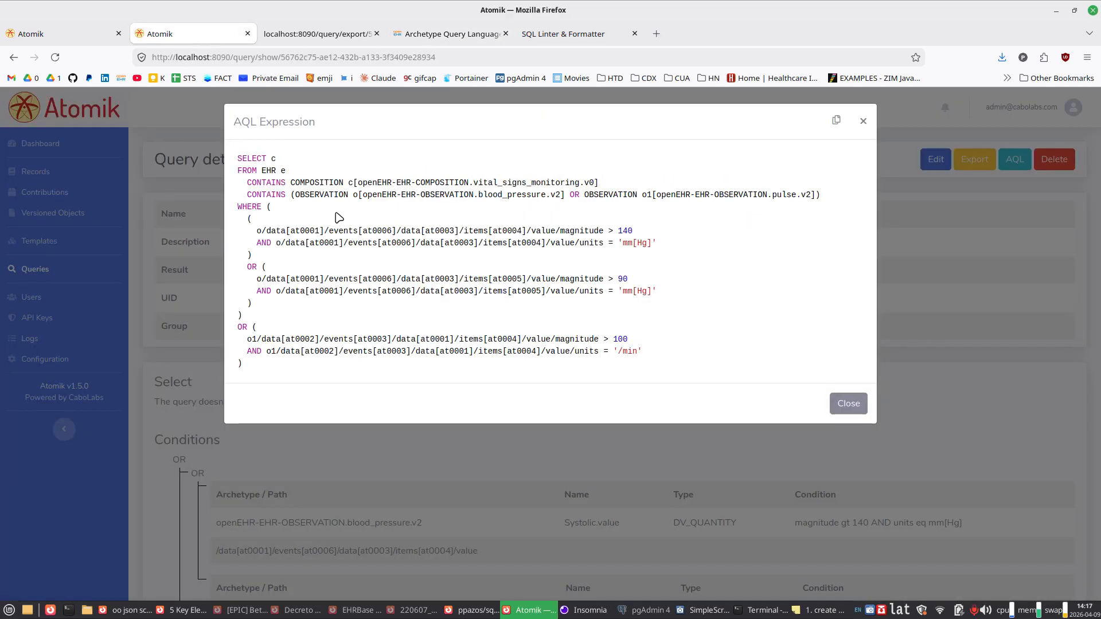
# Step: Review the saved query's complete AQL expression from SELECT down to the closing pulse condition
pyautogui.moveTo(295, 180); pyautogui.dragTo(307, 379)
pyautogui.click(308, 376)
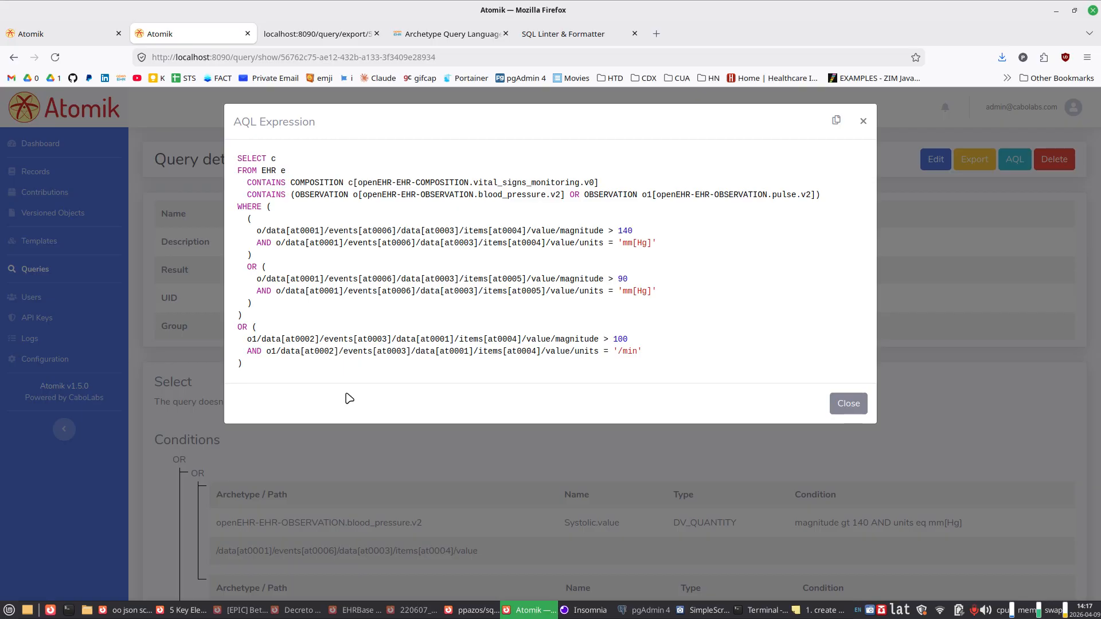
pyautogui.moveTo(260, 373); pyautogui.dragTo(236, 157)
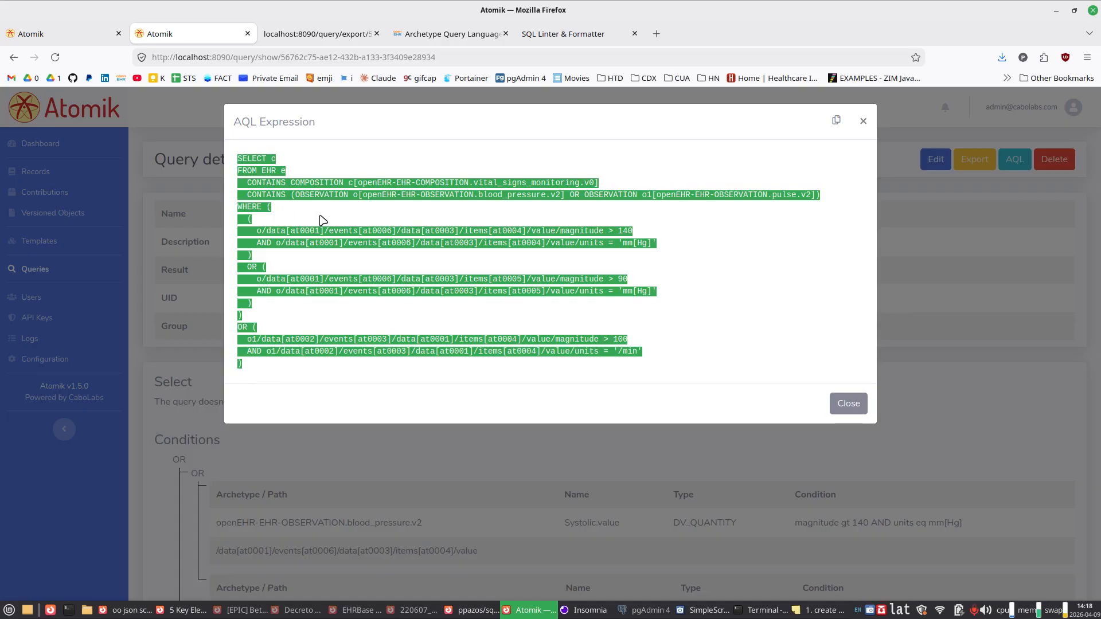
pyautogui.click(351, 215)
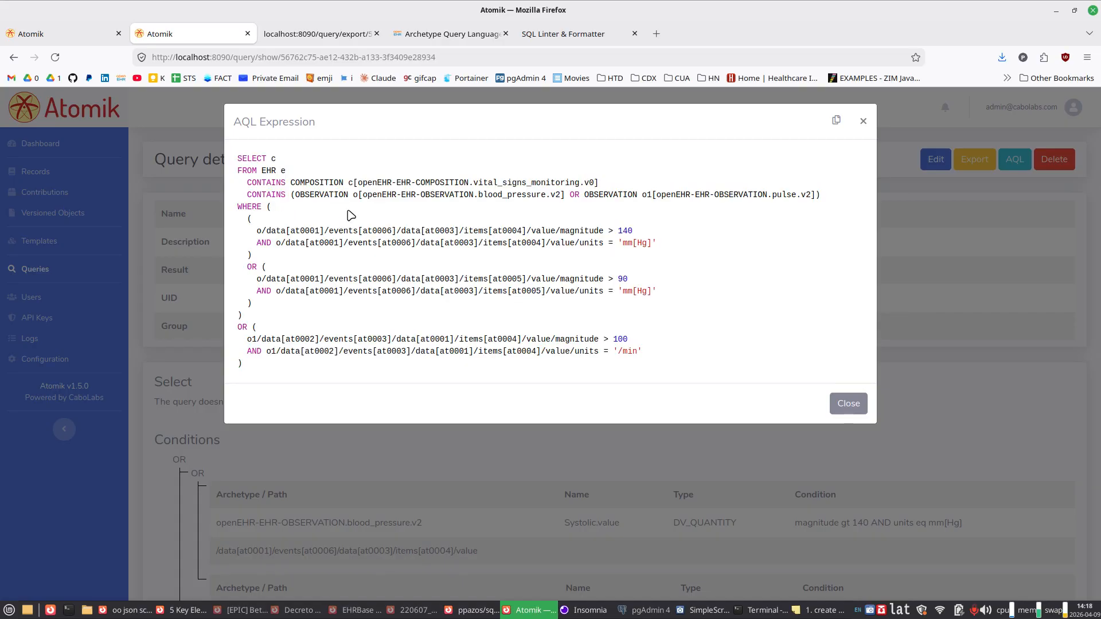
# Step: Examine the FROM and CONTAINS clauses, highlighting the vital_signs_monitoring composition and the blood_pressure and pulse observations with their aliases
pyautogui.moveTo(277, 159)
pyautogui.mouseDown()
pyautogui.moveTo(238, 158)
pyautogui.moveTo(288, 170)
pyautogui.mouseUp()
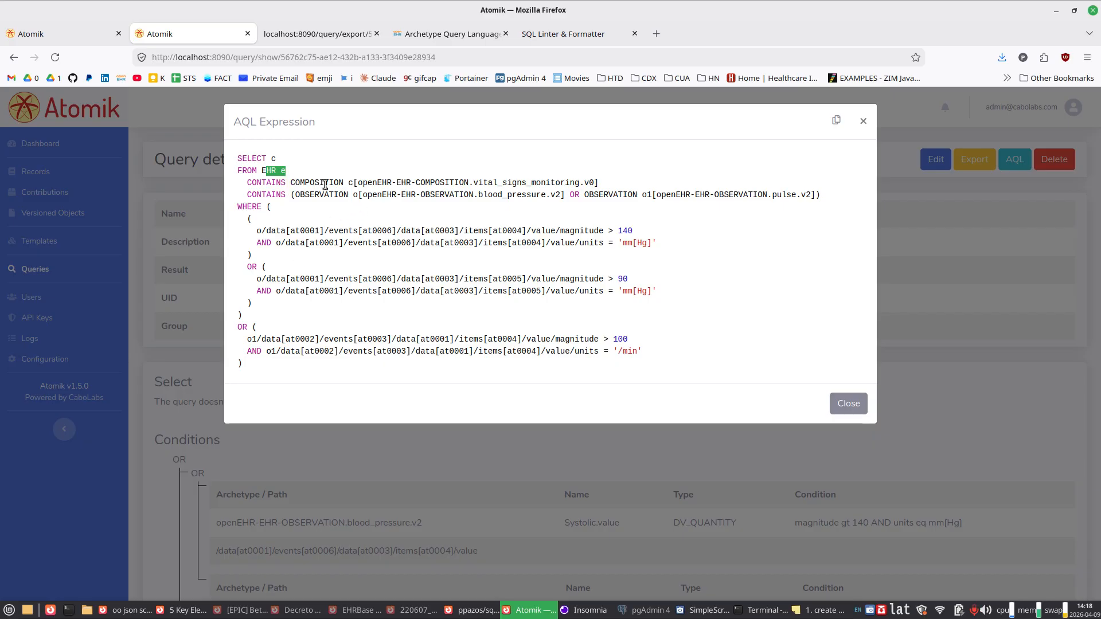
pyautogui.moveTo(324, 183); pyautogui.dragTo(361, 184)
pyautogui.click(478, 182)
pyautogui.moveTo(474, 182); pyautogui.dragTo(584, 184)
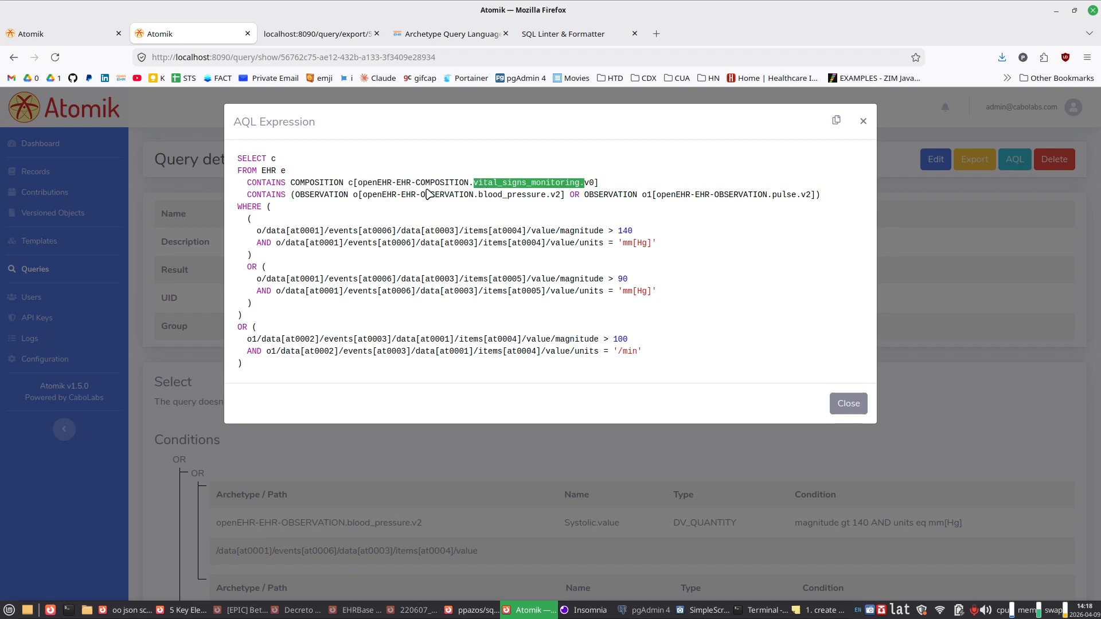
pyautogui.click(345, 198)
pyautogui.moveTo(345, 198); pyautogui.dragTo(358, 196)
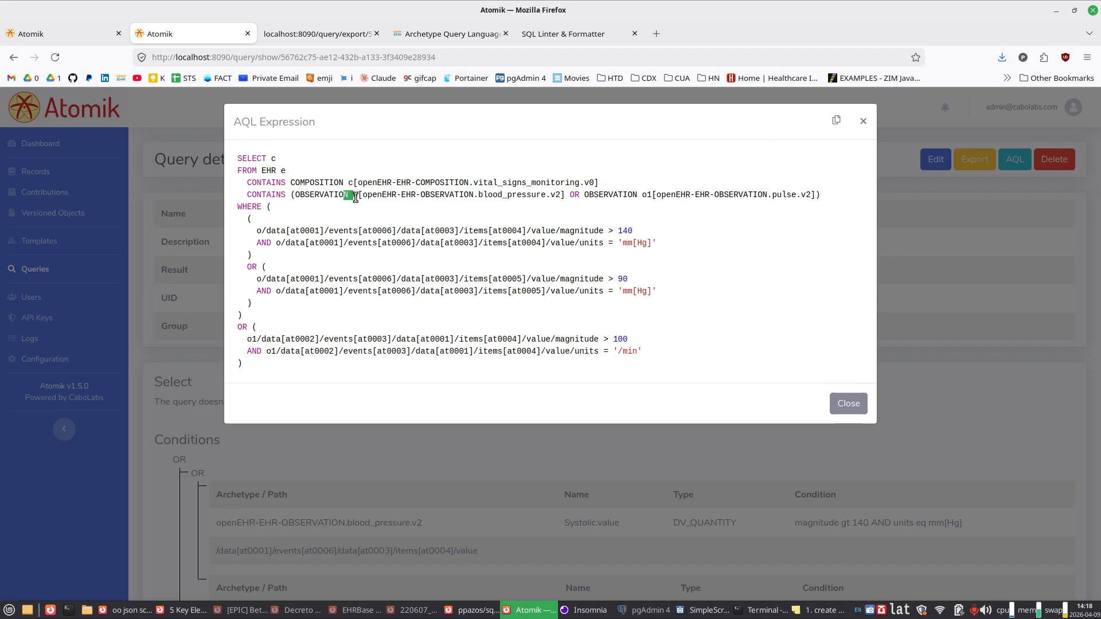
pyautogui.moveTo(478, 195); pyautogui.dragTo(526, 195)
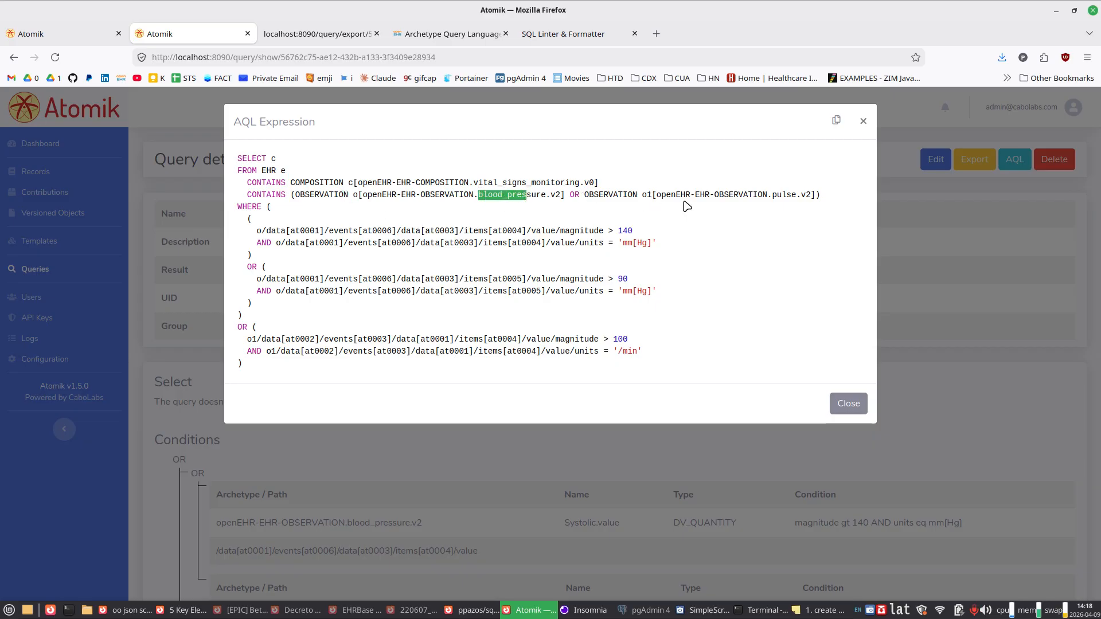
pyautogui.click(641, 195)
pyautogui.moveTo(762, 196); pyautogui.dragTo(801, 196)
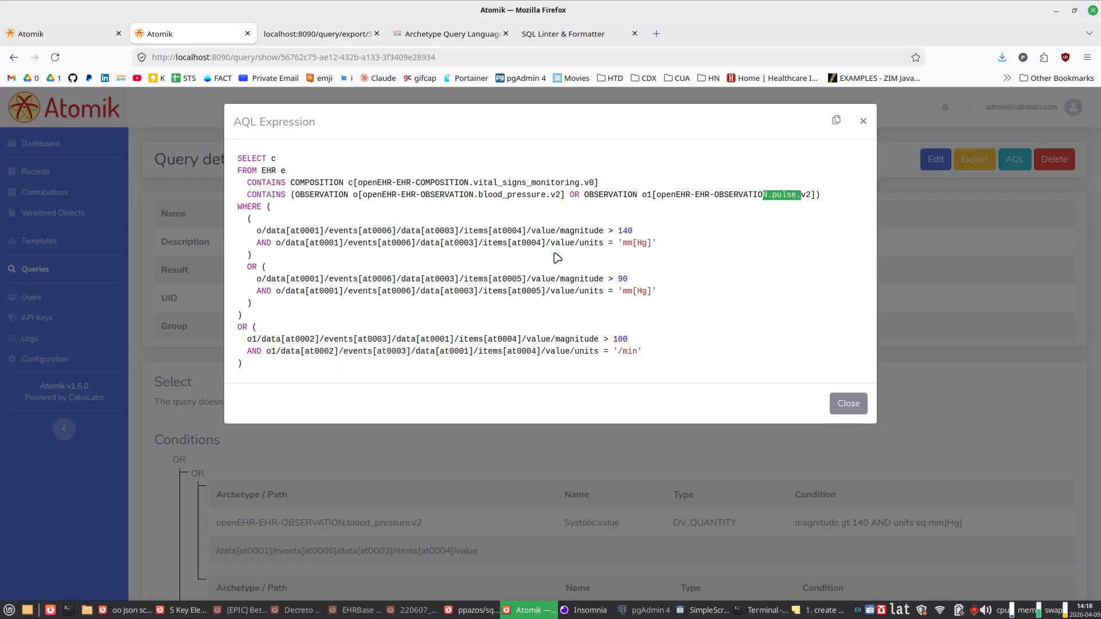
# Step: Examine the systolic and diastolic conditions in the WHERE clause, highlighting their paths, magnitude limits and units
pyautogui.moveTo(256, 231); pyautogui.dragTo(262, 232)
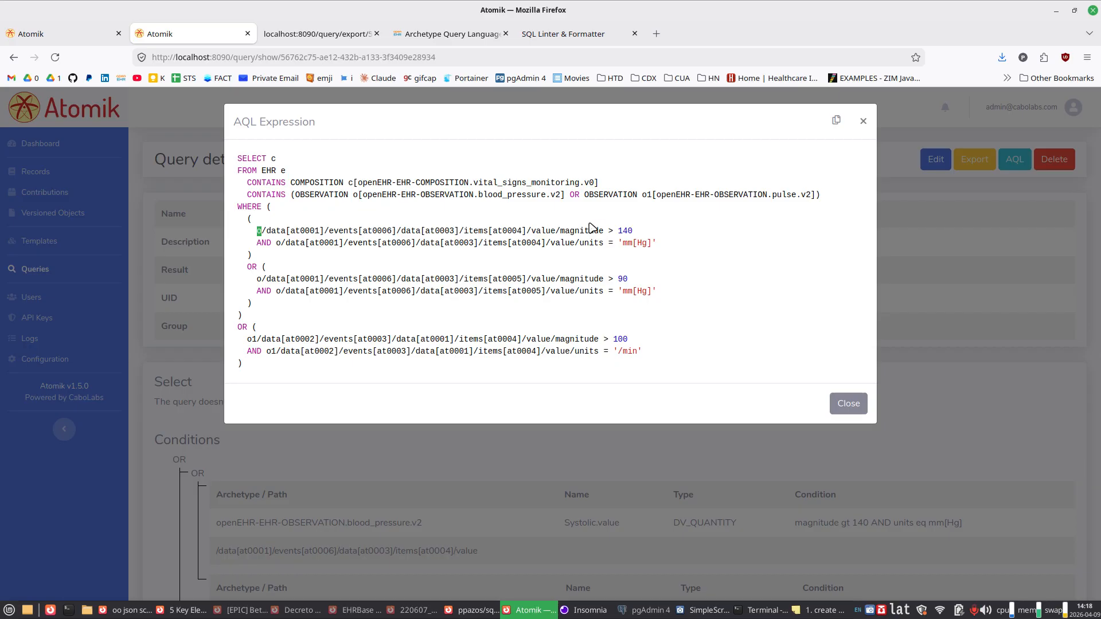
pyautogui.moveTo(238, 231); pyautogui.dragTo(587, 241)
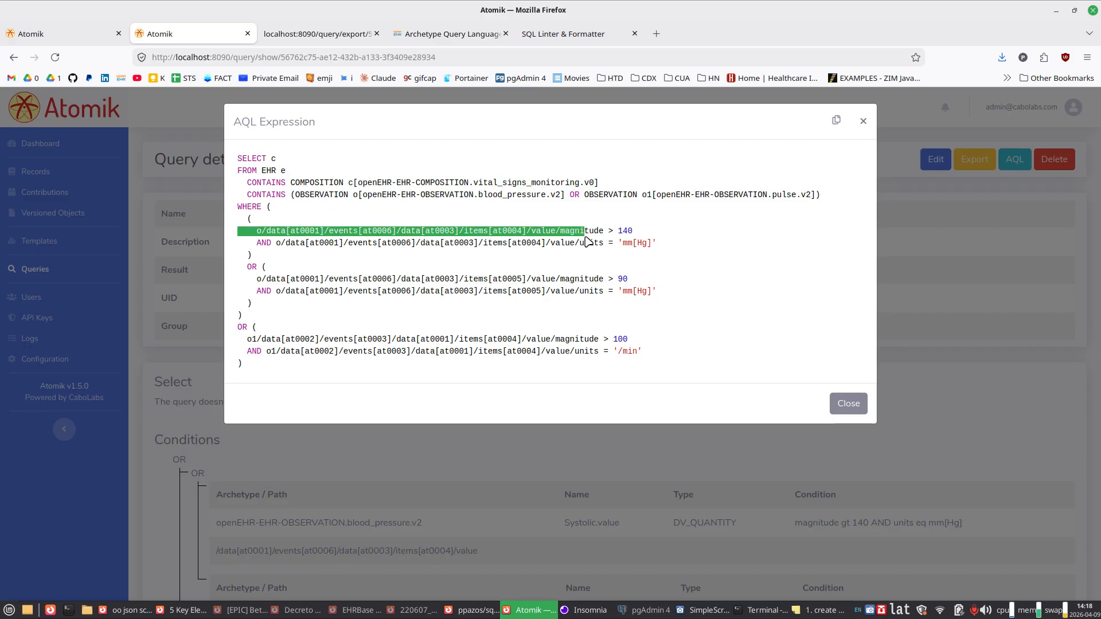
pyautogui.moveTo(622, 230); pyautogui.dragTo(632, 230)
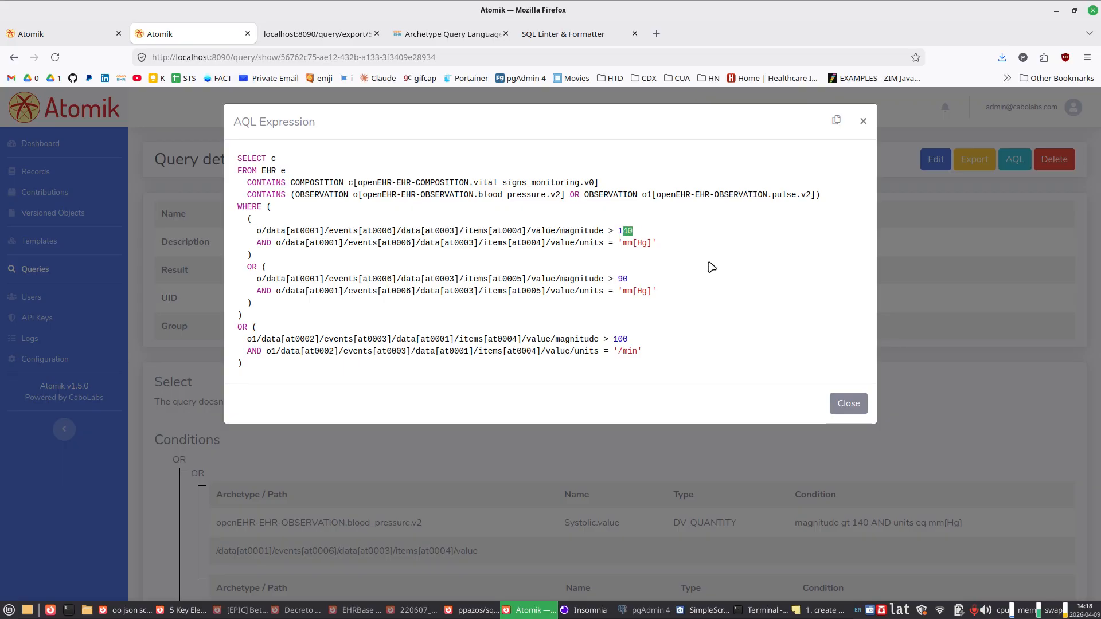
pyautogui.moveTo(248, 266); pyautogui.dragTo(602, 279)
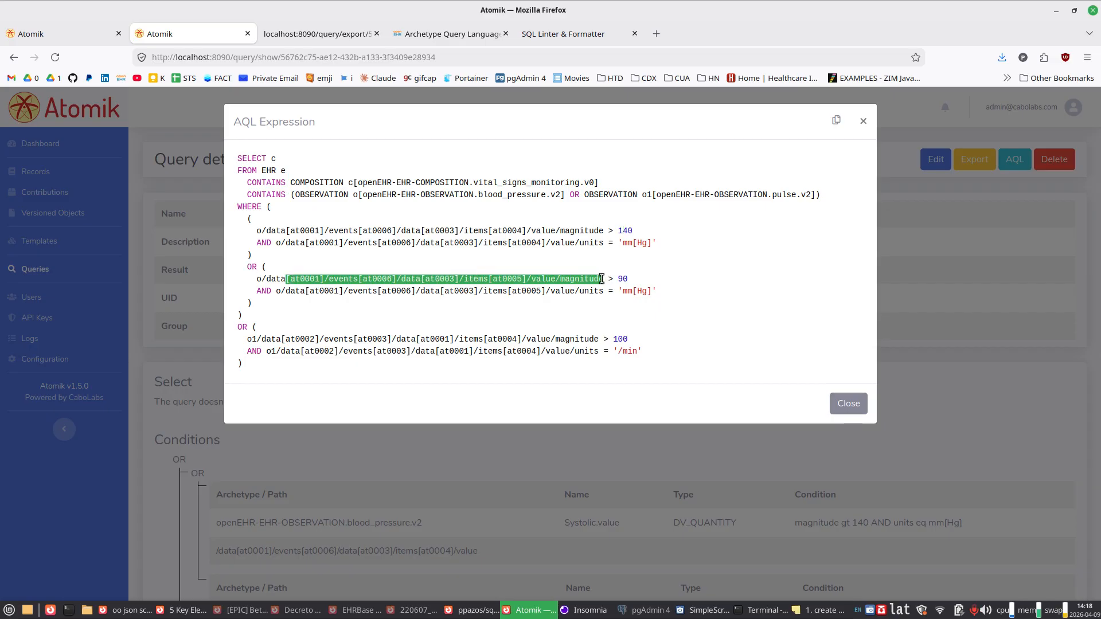
pyautogui.click(620, 280)
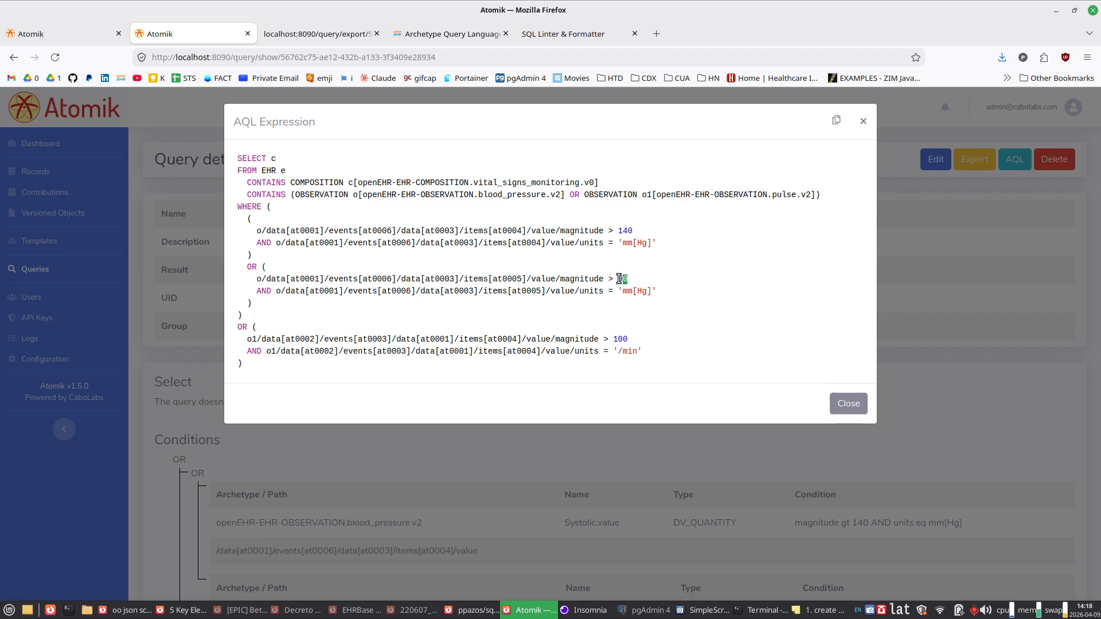
pyautogui.click(265, 292)
pyautogui.moveTo(579, 291); pyautogui.dragTo(682, 295)
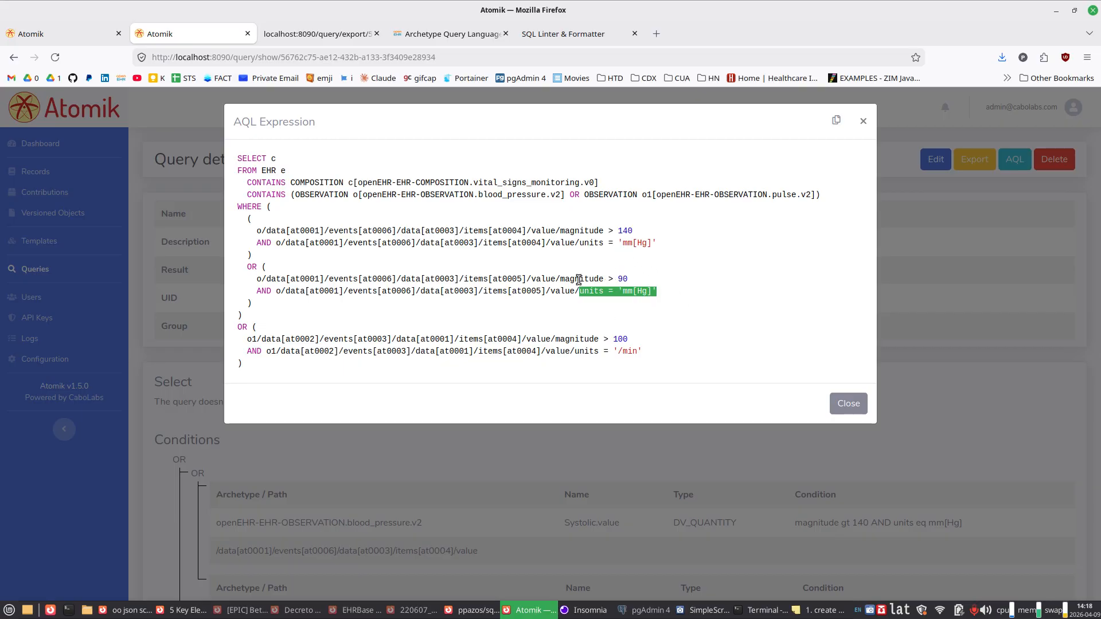
pyautogui.moveTo(579, 279); pyautogui.dragTo(581, 290)
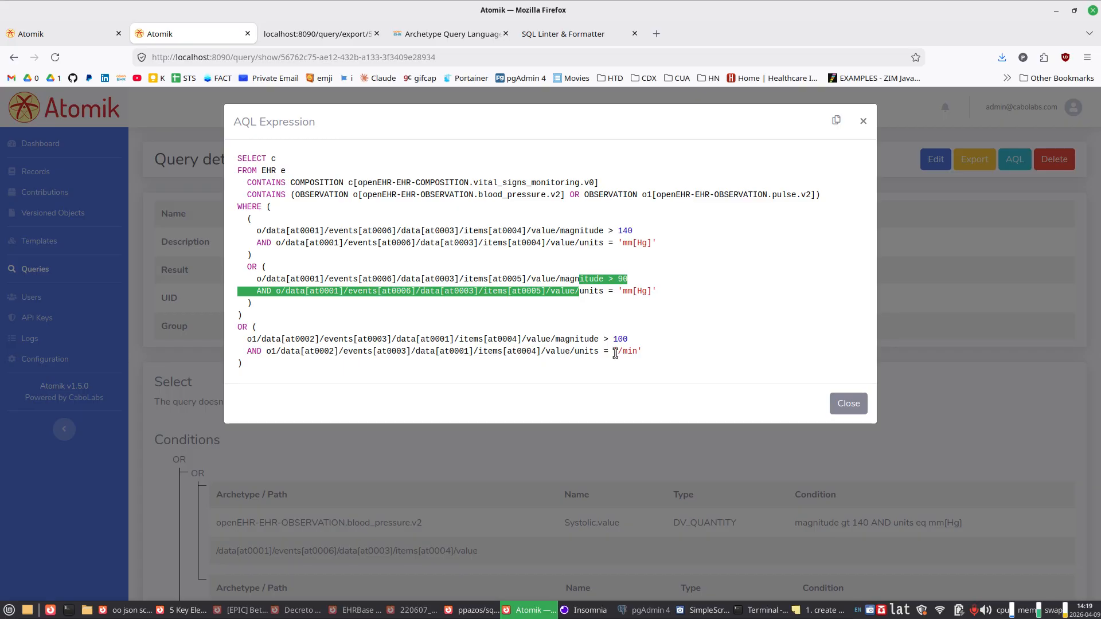
# Step: Examine the OR grouping and the pulse rate condition in the AQL expression, highlighting its o1 alias, magnitude and units
pyautogui.click(246, 330)
pyautogui.moveTo(248, 219); pyautogui.dragTo(268, 330)
pyautogui.click(267, 368)
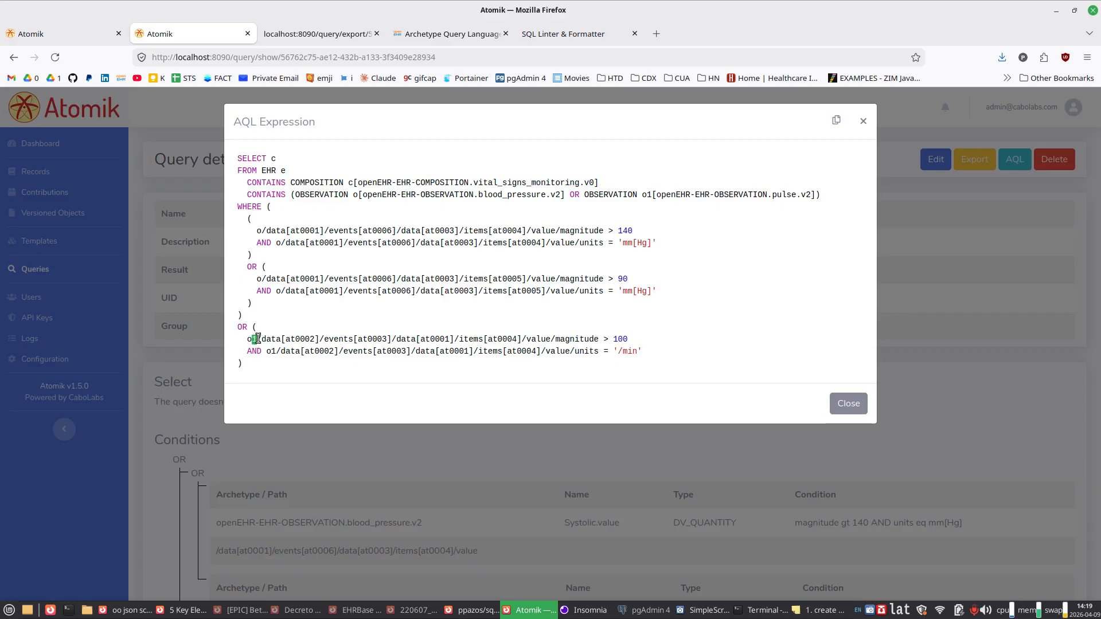
pyautogui.doubleClick(571, 340)
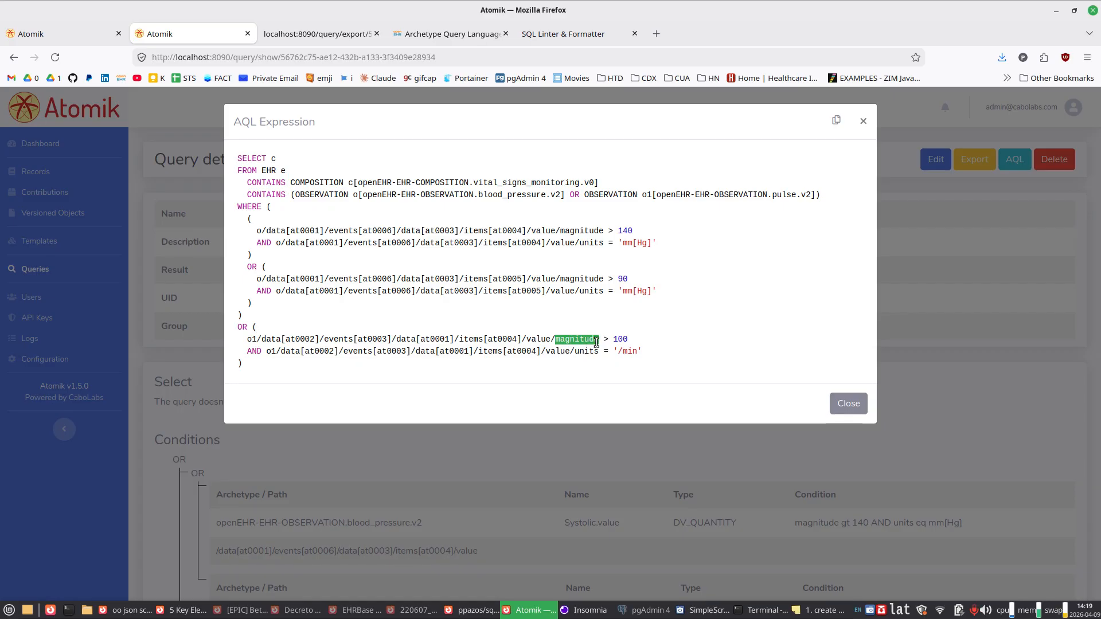
pyautogui.click(618, 340)
pyautogui.doubleClick(598, 350)
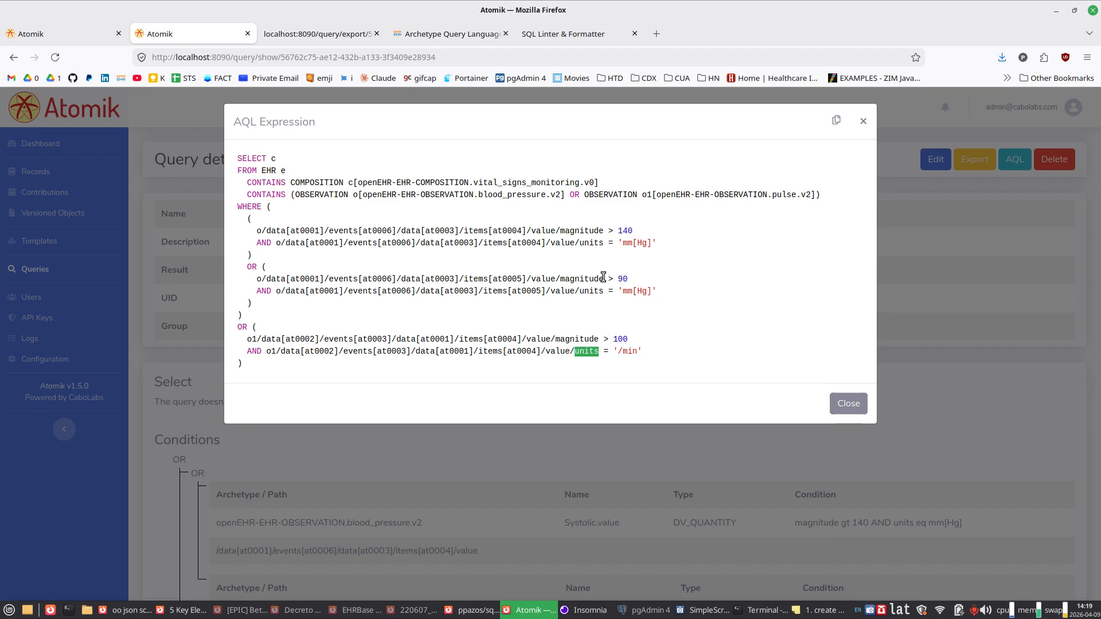
pyautogui.moveTo(255, 369); pyautogui.dragTo(255, 328)
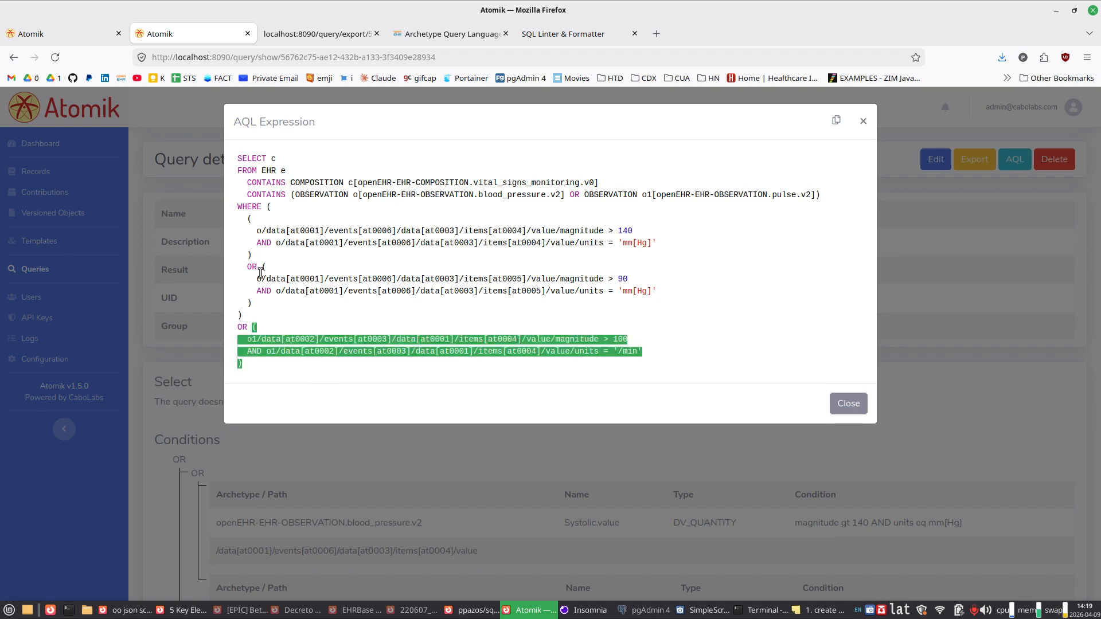
# Step: Copy the entire AQL expression, switch to Insomnia and highlight the /api/v1/query/aql endpoint in the maximized window
pyautogui.moveTo(261, 273); pyautogui.dragTo(238, 159)
pyautogui.hotkey('ctrl', 'c')
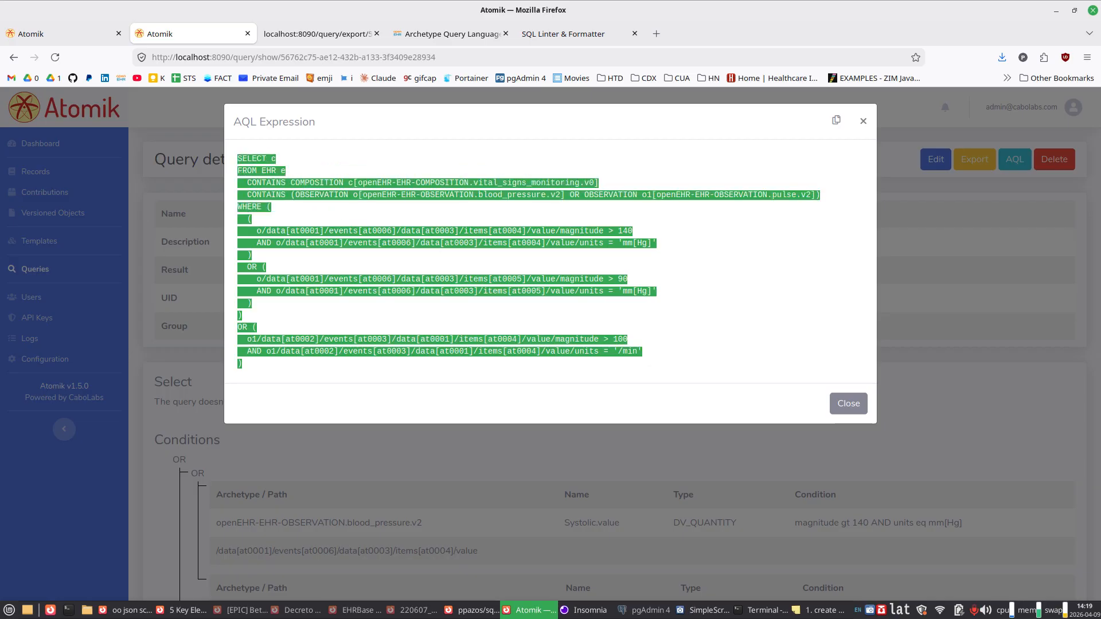
pyautogui.hotkey('alt', 'Tab')
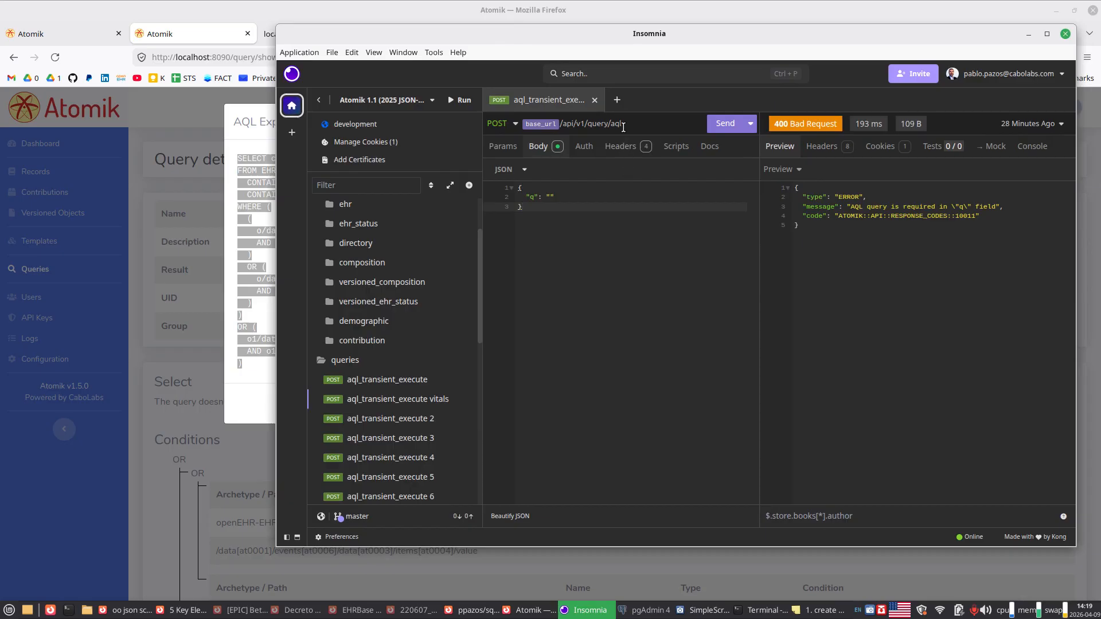
pyautogui.moveTo(624, 123); pyautogui.dragTo(565, 125)
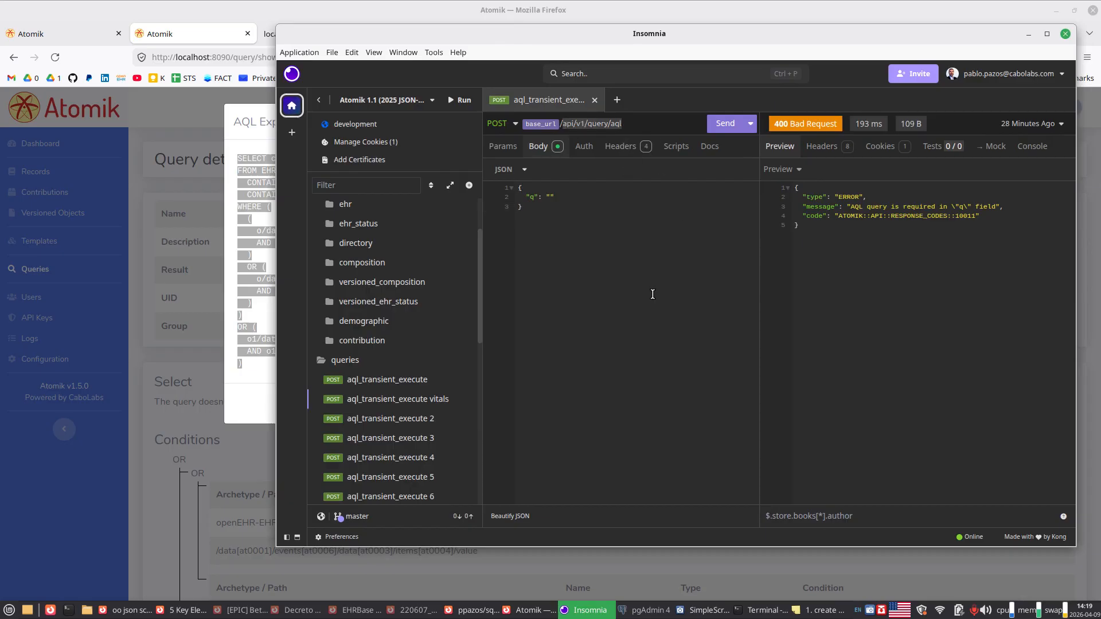
pyautogui.doubleClick(702, 39)
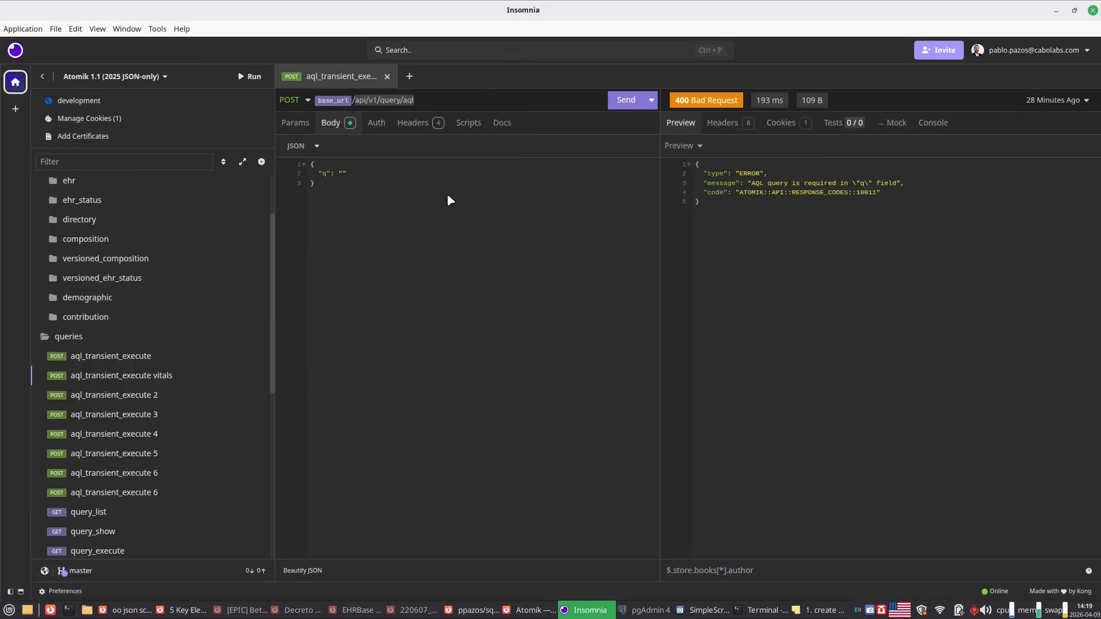
# Step: Try to paste the multi-line AQL expression as the "q" value in the JSON request body
pyautogui.click(354, 176)
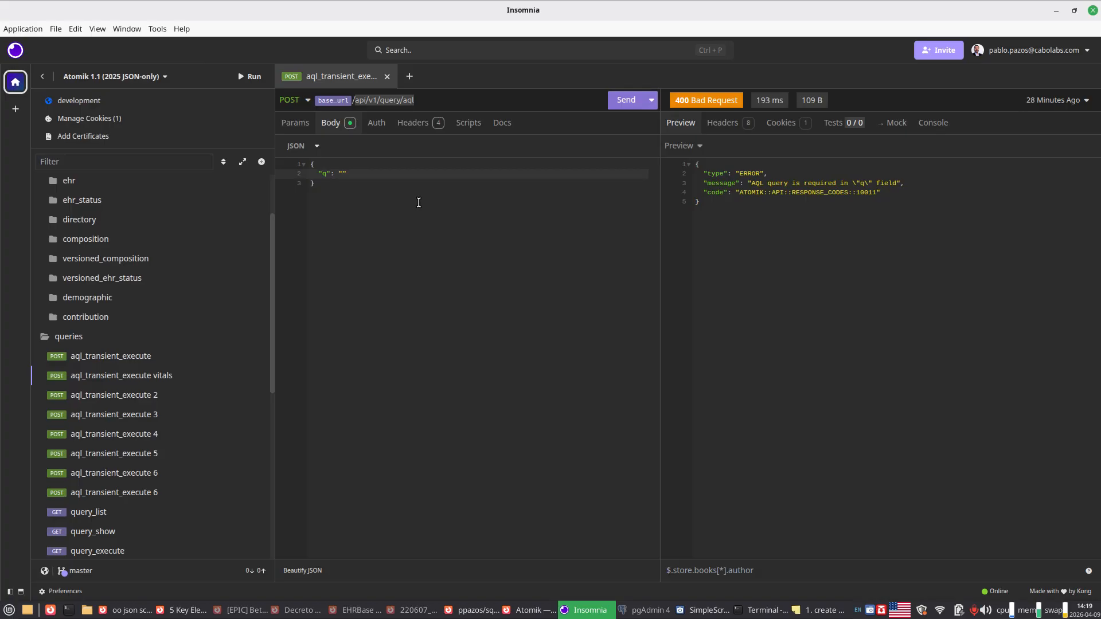
pyautogui.hotkey('ctrl', 'v')
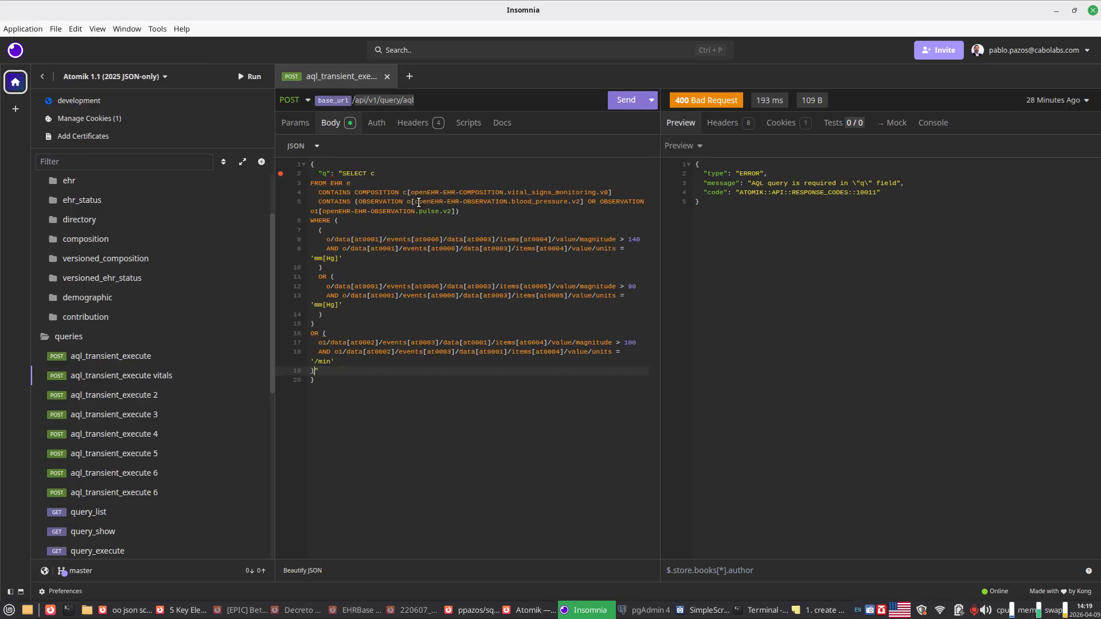
pyautogui.hotkey('ctrl', 'z')
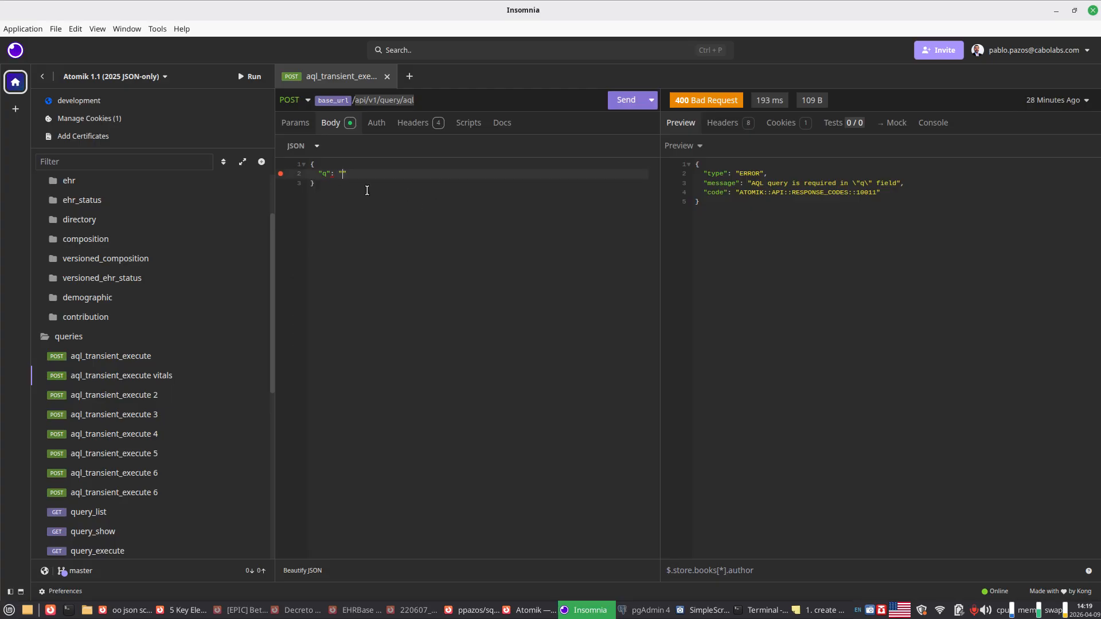
pyautogui.doubleClick(759, 11)
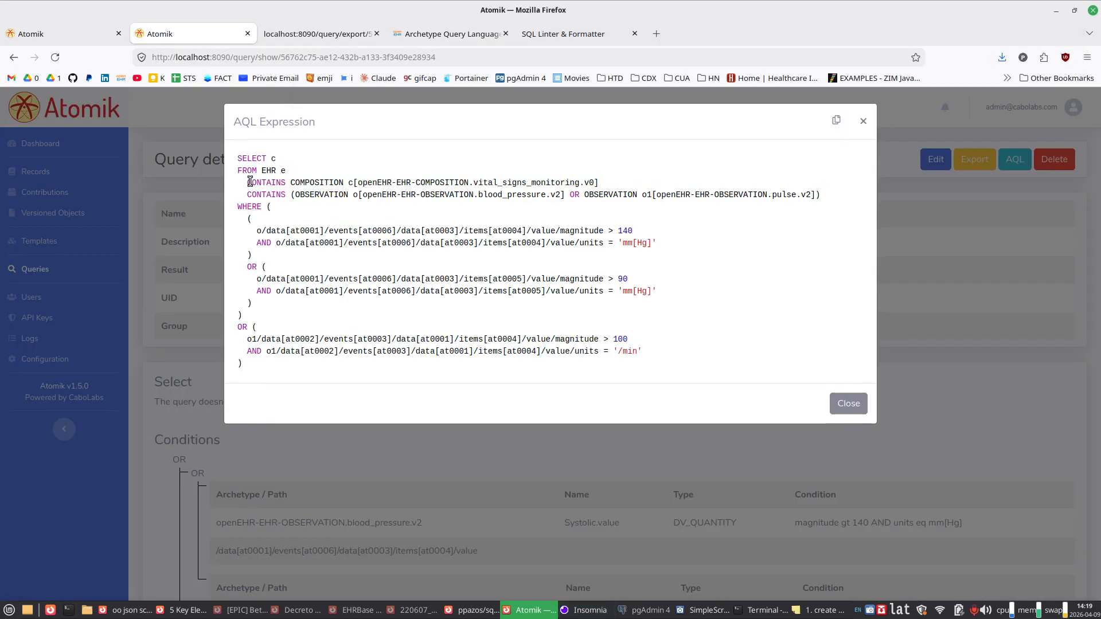
# Step: Switch to SQL Linter Pro in Firefox, paste the AQL expression, compress it to a single line and copy the result
pyautogui.click(248, 180)
pyautogui.click(352, 34)
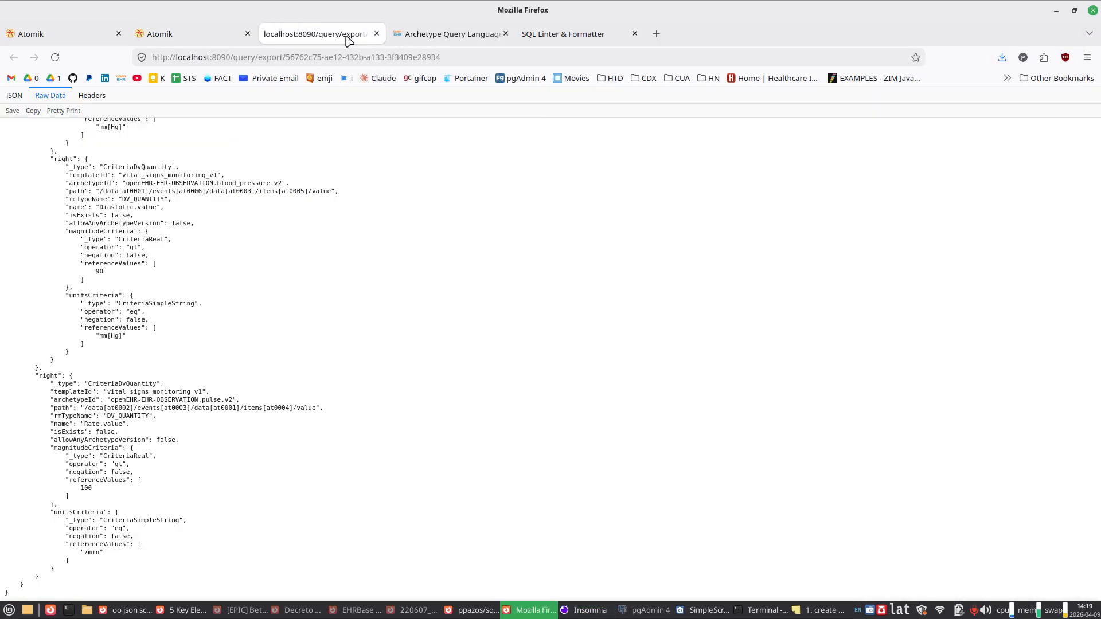
pyautogui.click(558, 34)
pyautogui.hotkey('ctrl', 'v')
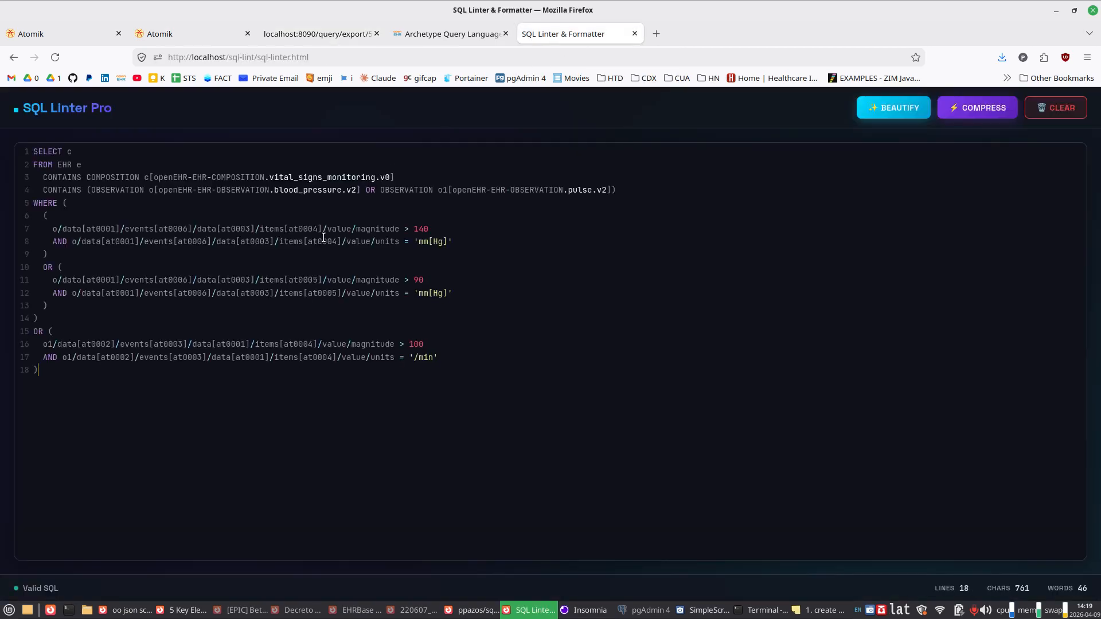
pyautogui.click(985, 111)
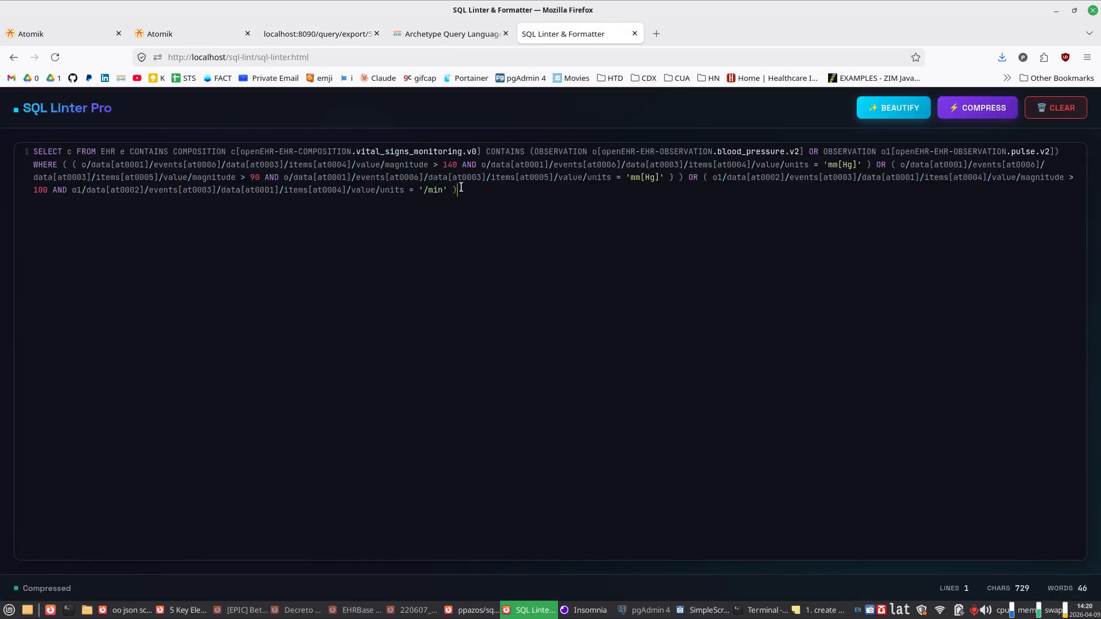
pyautogui.moveTo(459, 190); pyautogui.dragTo(112, 133)
pyautogui.hotkey('ctrl', 'c')
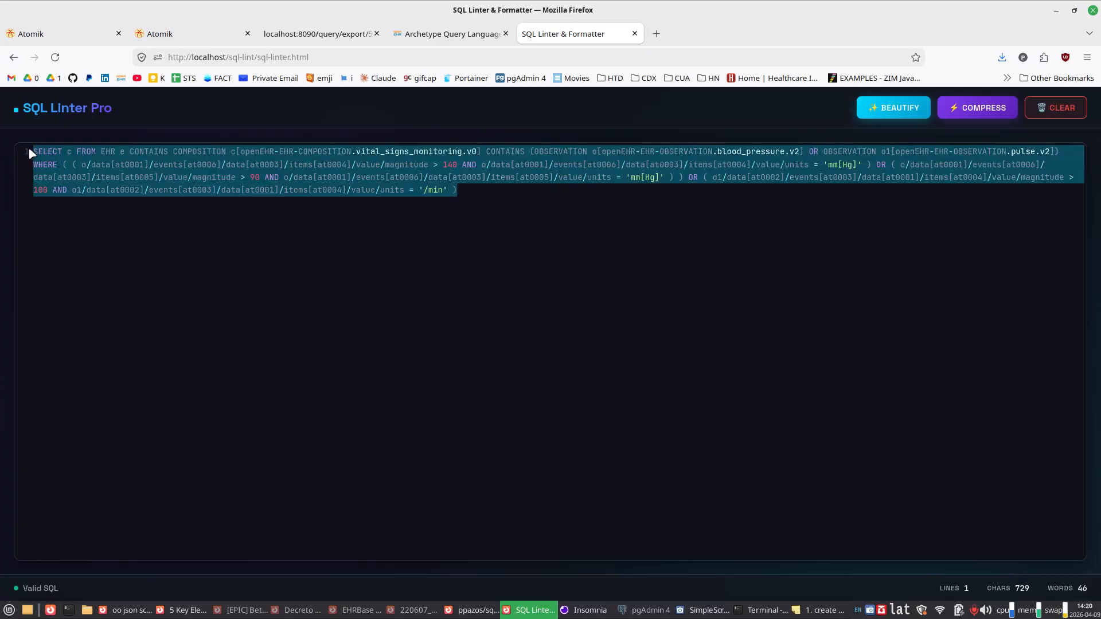
# Step: Switch to Insomnia, paste the compressed AQL as the "q" value in the JSON body and send the POST request in the maximized window
pyautogui.click(587, 610)
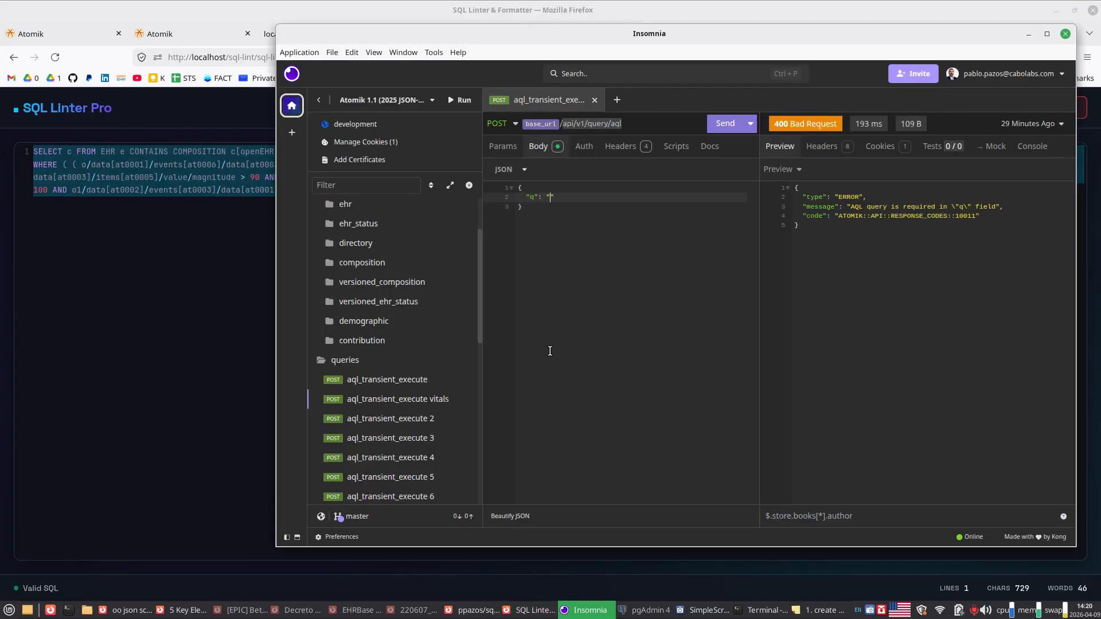
pyautogui.click(550, 197)
pyautogui.hotkey('ctrl', 'v')
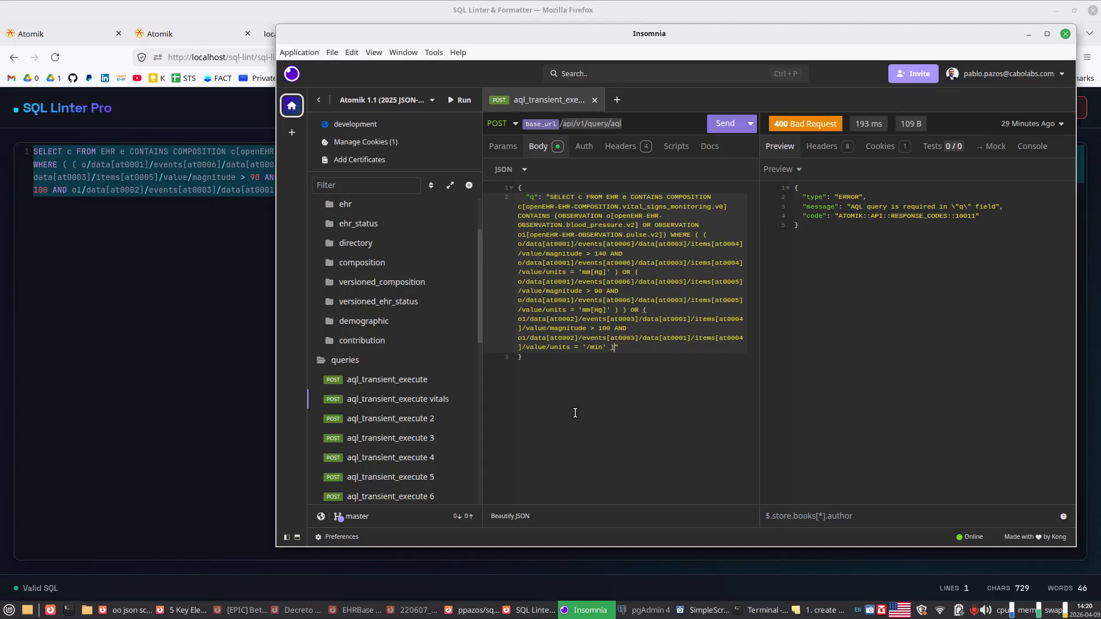
pyautogui.doubleClick(664, 37)
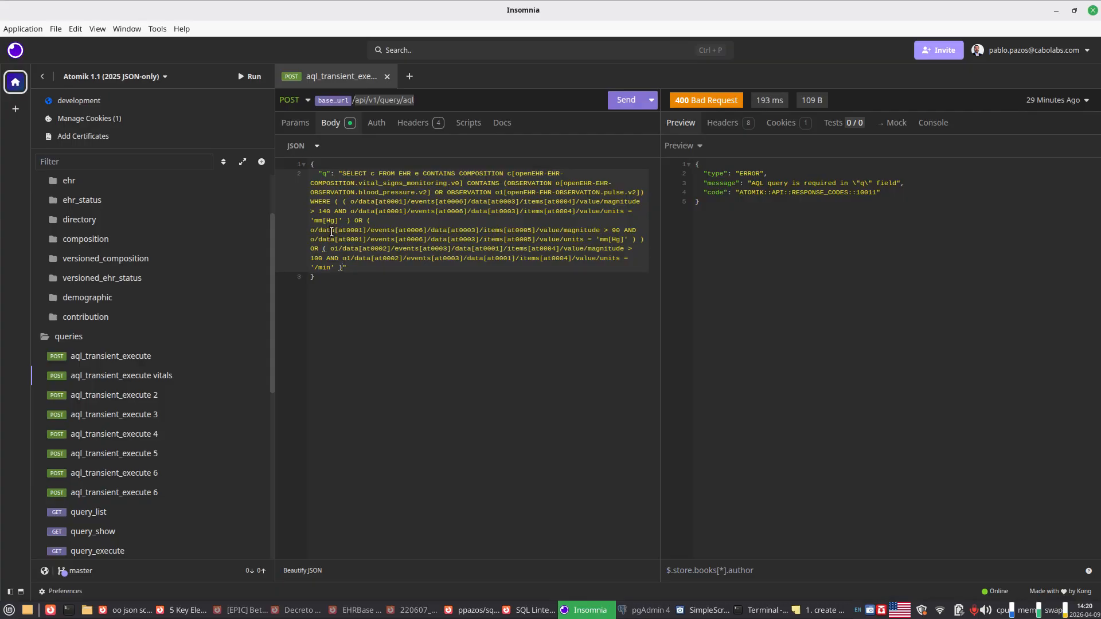
pyautogui.click(632, 106)
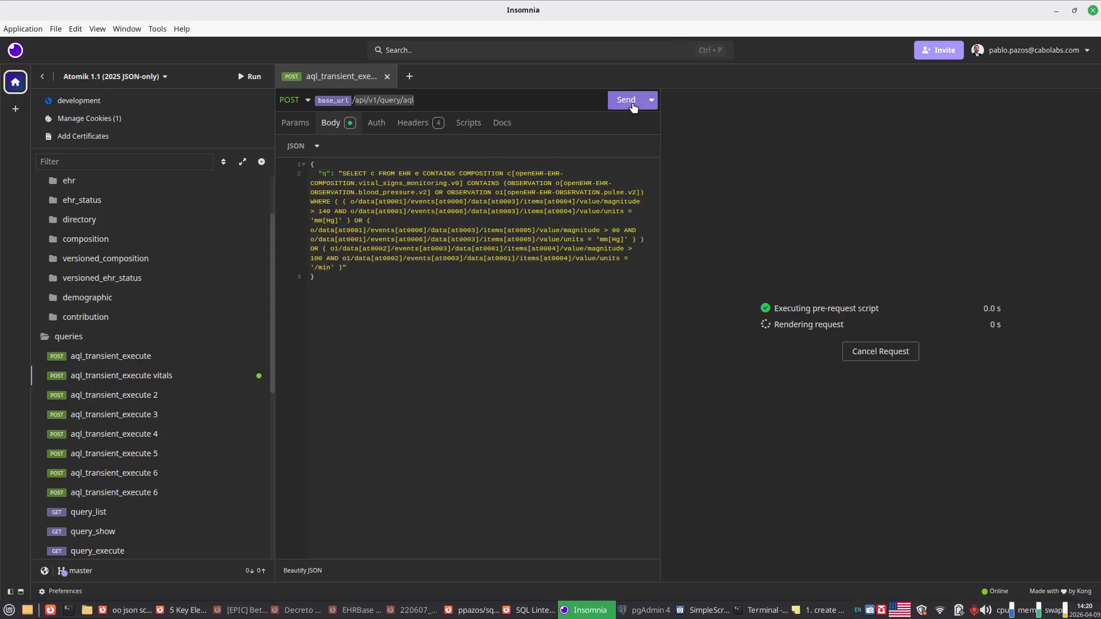
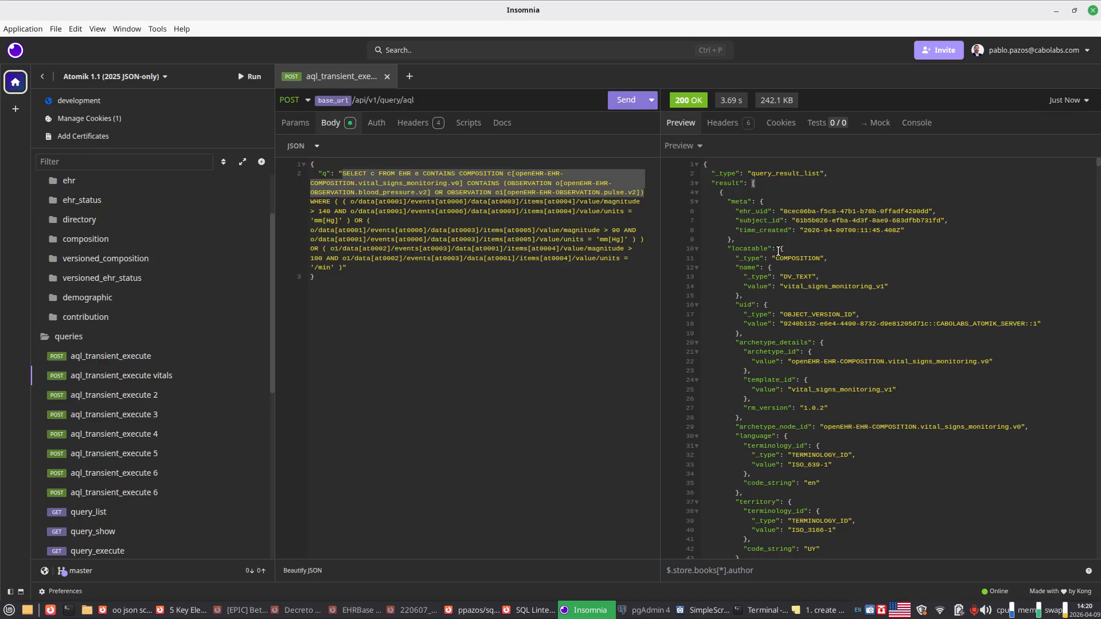
# Step: Examine the "meta" and "locatable" sections of the first result in the JSON response
pyautogui.moveTo(776, 249); pyautogui.dragTo(724, 248)
pyautogui.moveTo(792, 250); pyautogui.dragTo(751, 371)
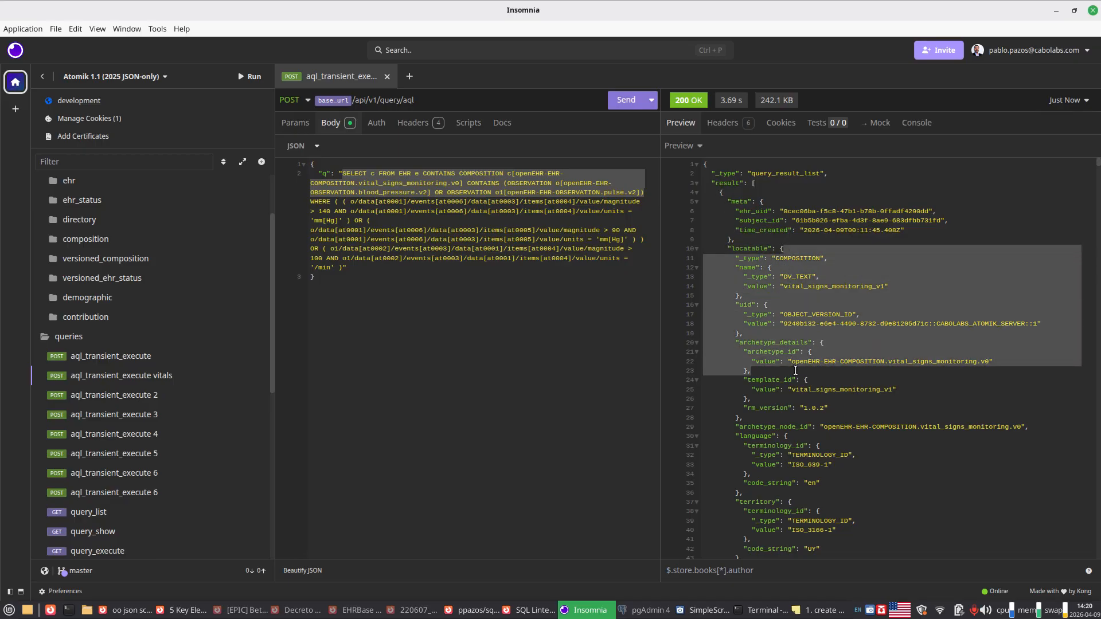
pyautogui.click(742, 211)
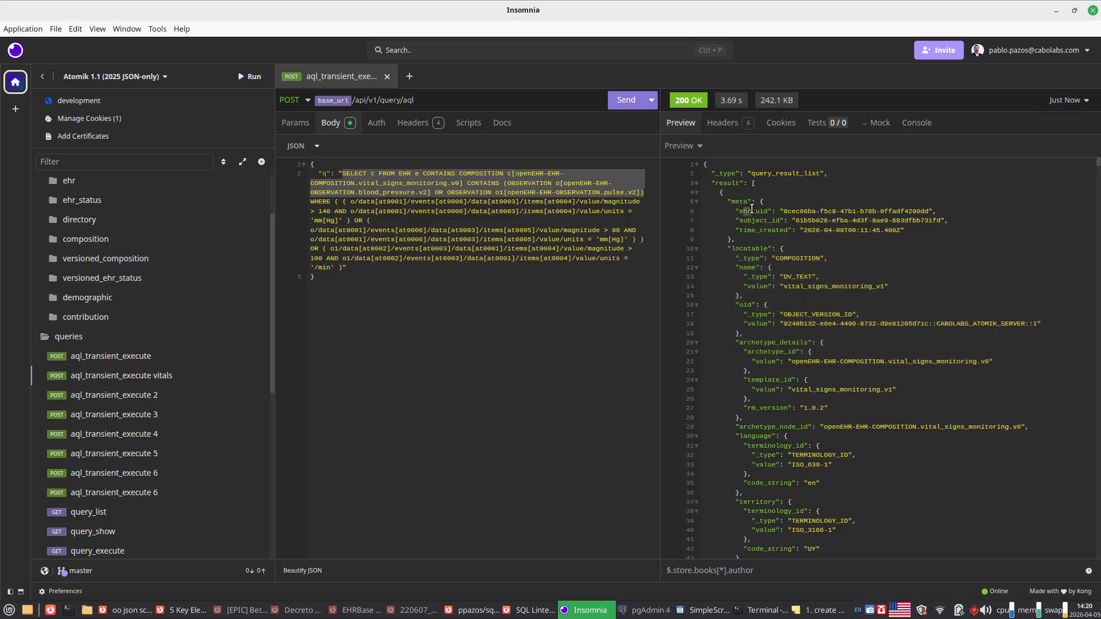
pyautogui.moveTo(754, 212); pyautogui.dragTo(771, 230)
pyautogui.click(750, 231)
# Step: Send the AQL POST request to /api/v1/query/aql again to repeat the query execution
pyautogui.moveTo(739, 109)
pyautogui.click(625, 100)
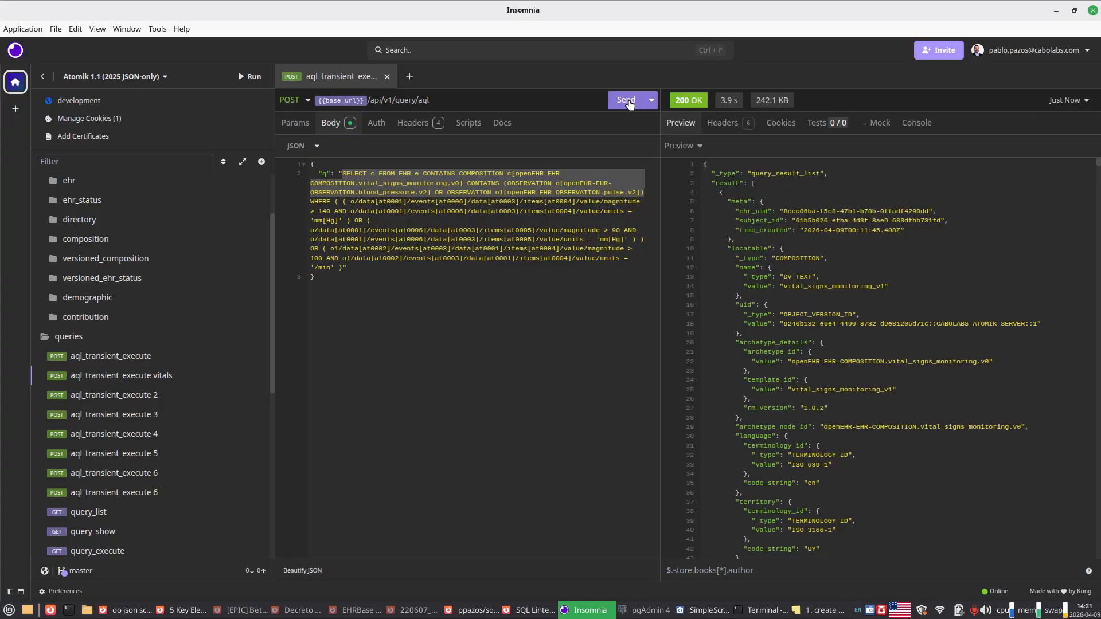
pyautogui.click(626, 100)
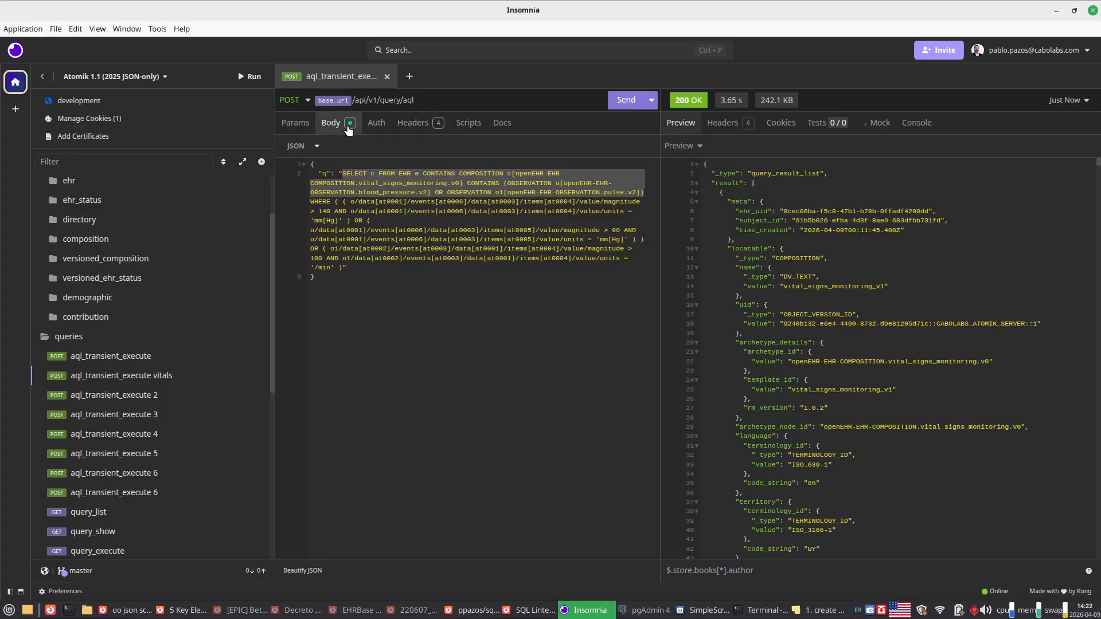
# Step: Show the request's query parameters, copy the EHR UID from Atomik's Contribution Details page in Firefox and return to Insomnia
pyautogui.click(296, 123)
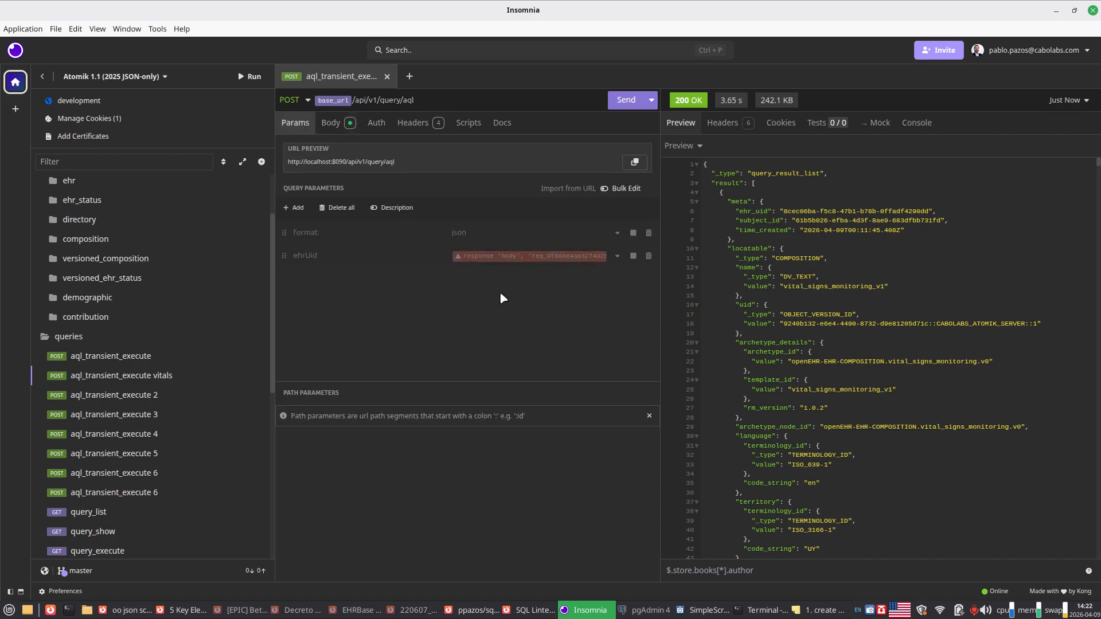
pyautogui.doubleClick(620, 9)
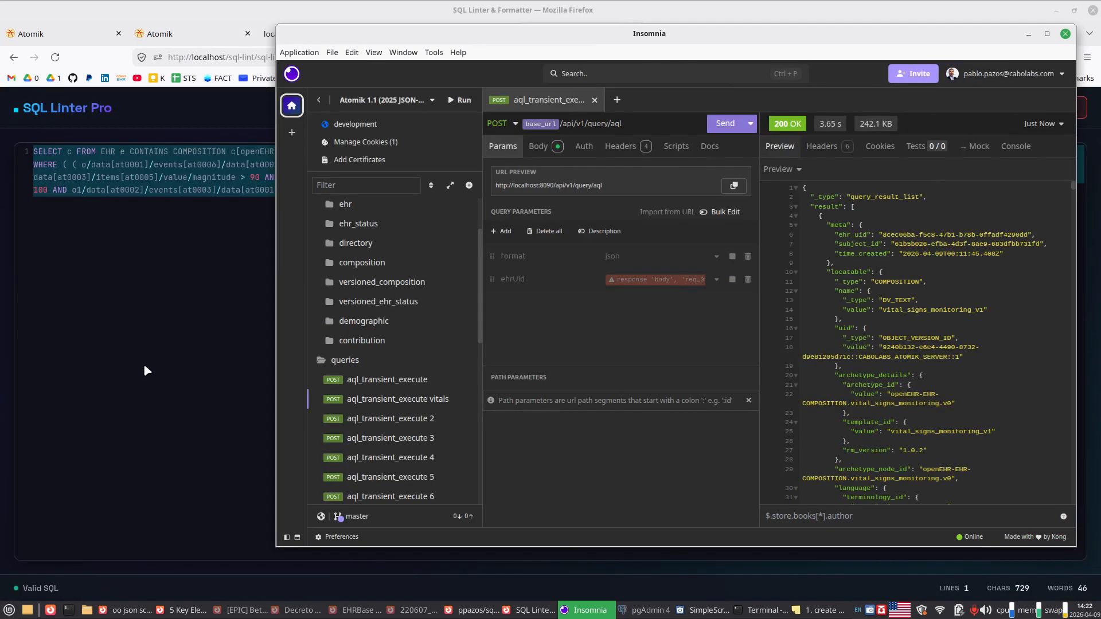
pyautogui.click(138, 343)
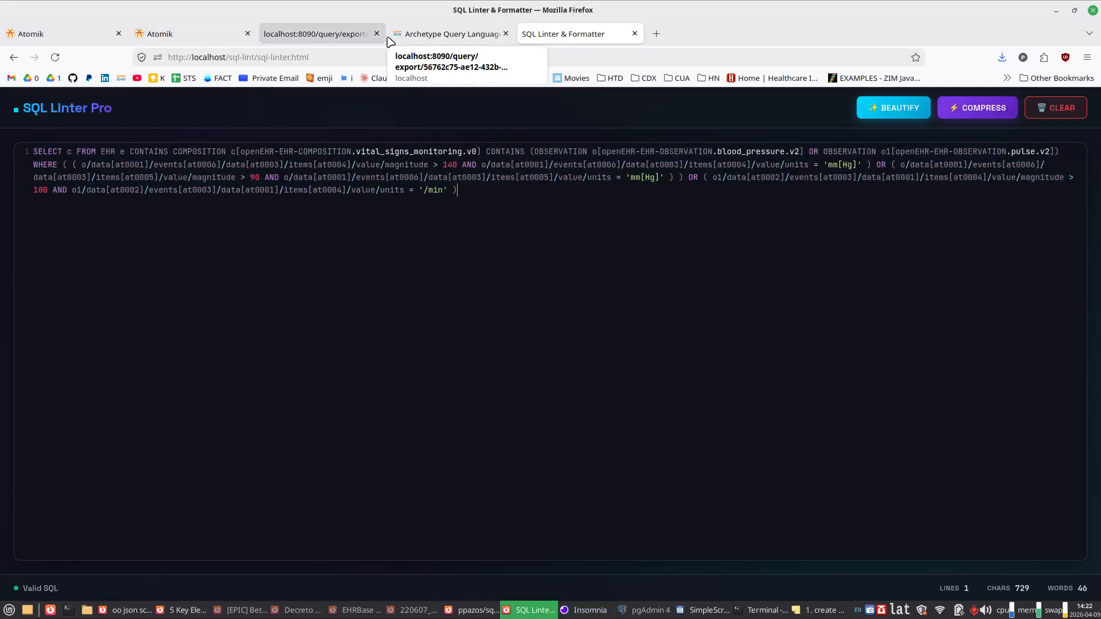
pyautogui.click(82, 38)
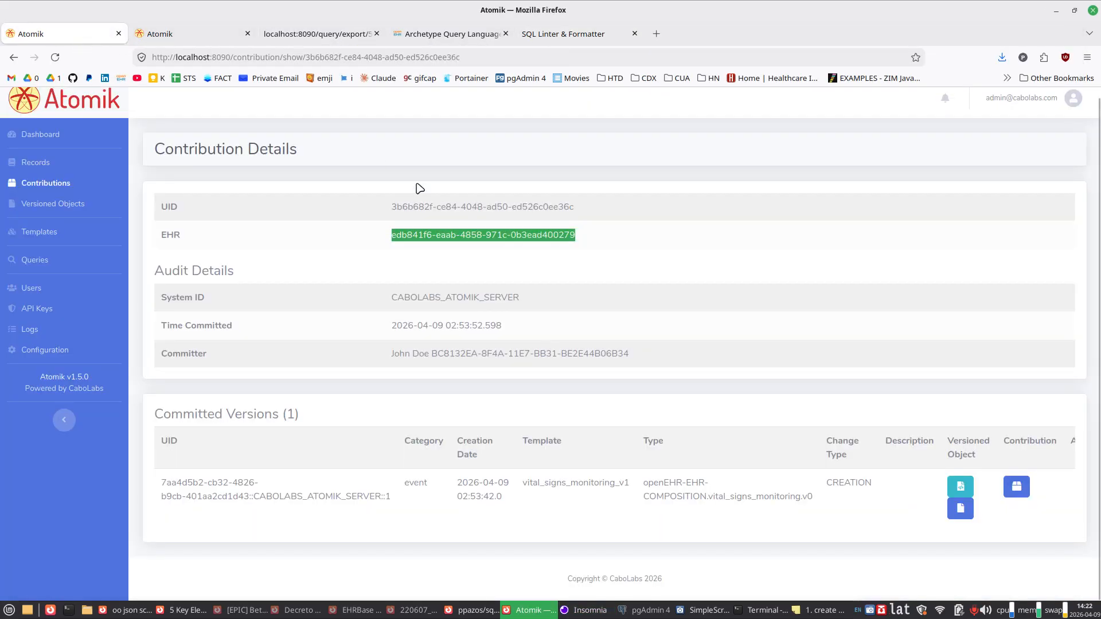
pyautogui.click(585, 610)
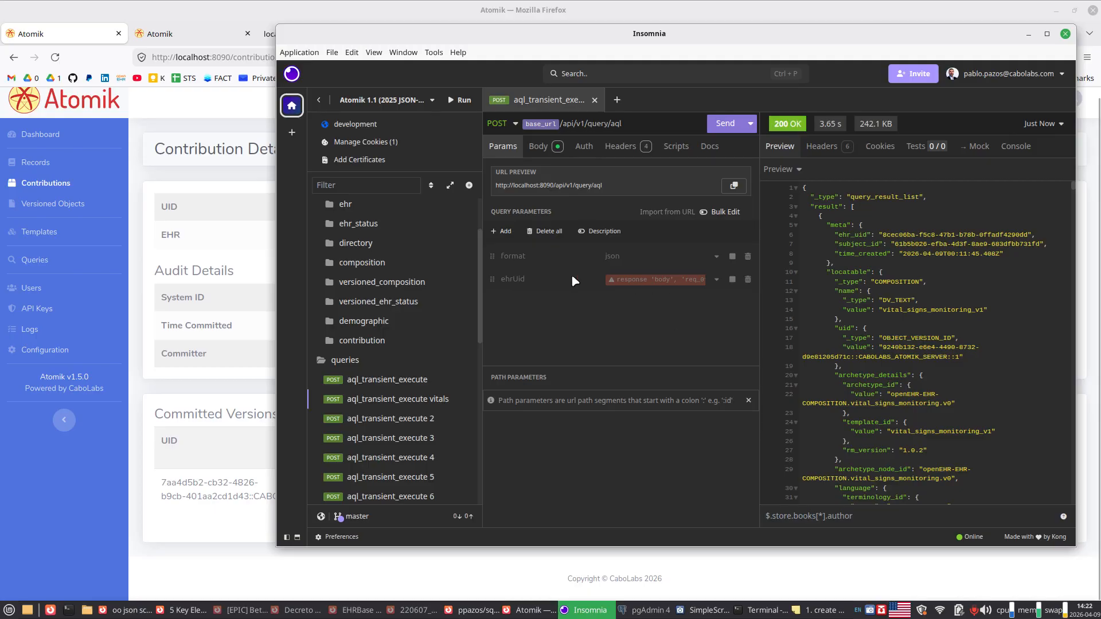
# Step: Enable the ehrUid query parameter, replace its value with the copied EHR UID and send the request in the maximized window
pyautogui.click(731, 280)
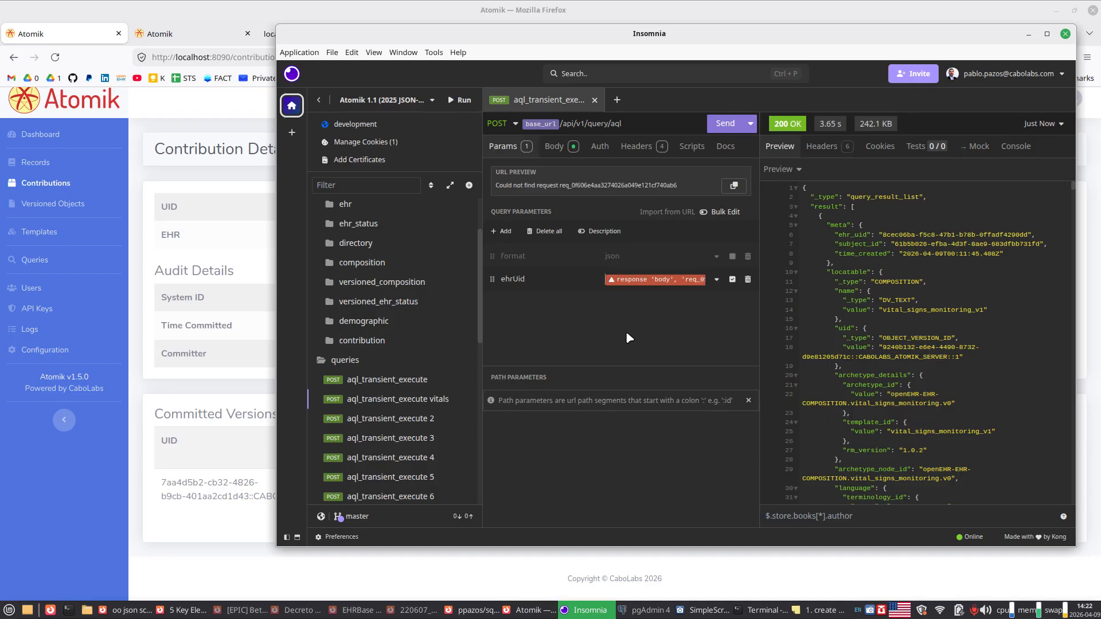
pyautogui.press('Delete')
pyautogui.hotkey('ctrl', 'v')
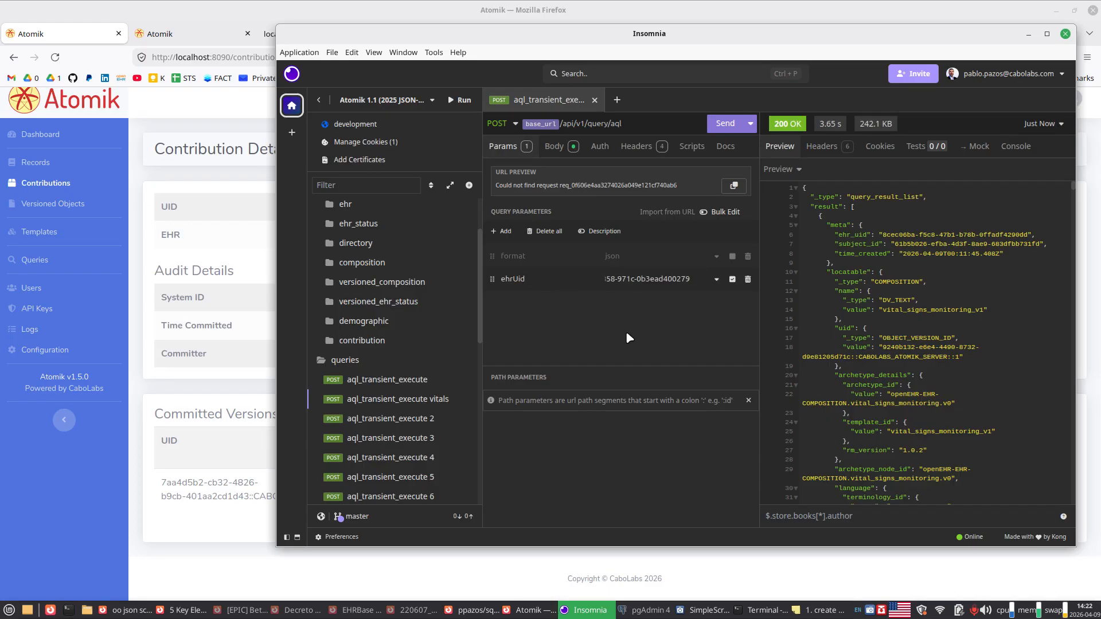
pyautogui.click(716, 125)
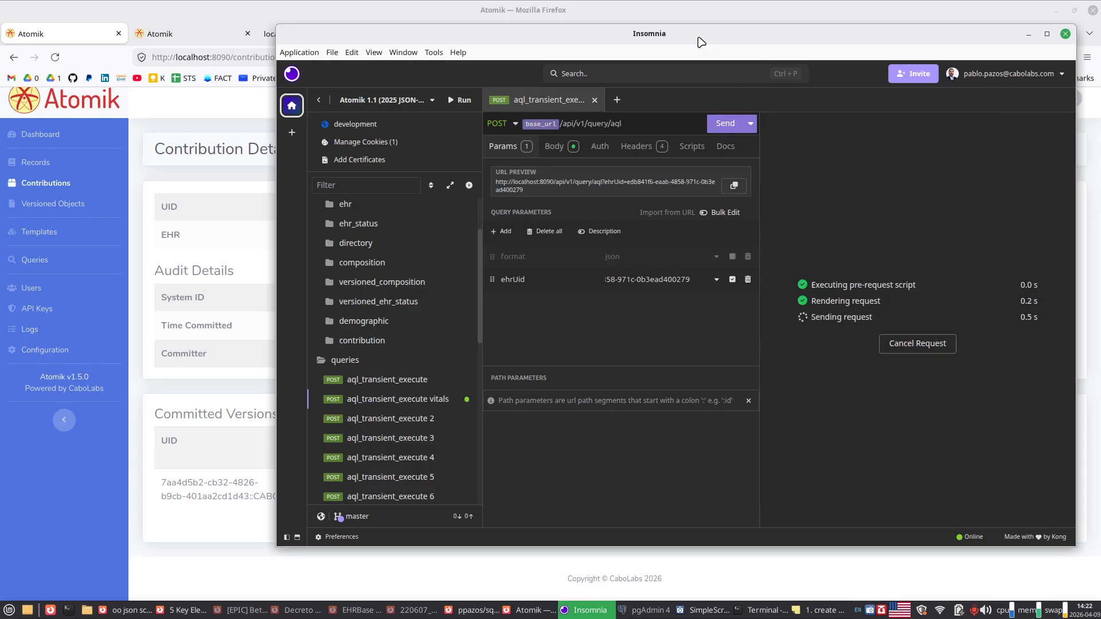
pyautogui.doubleClick(699, 39)
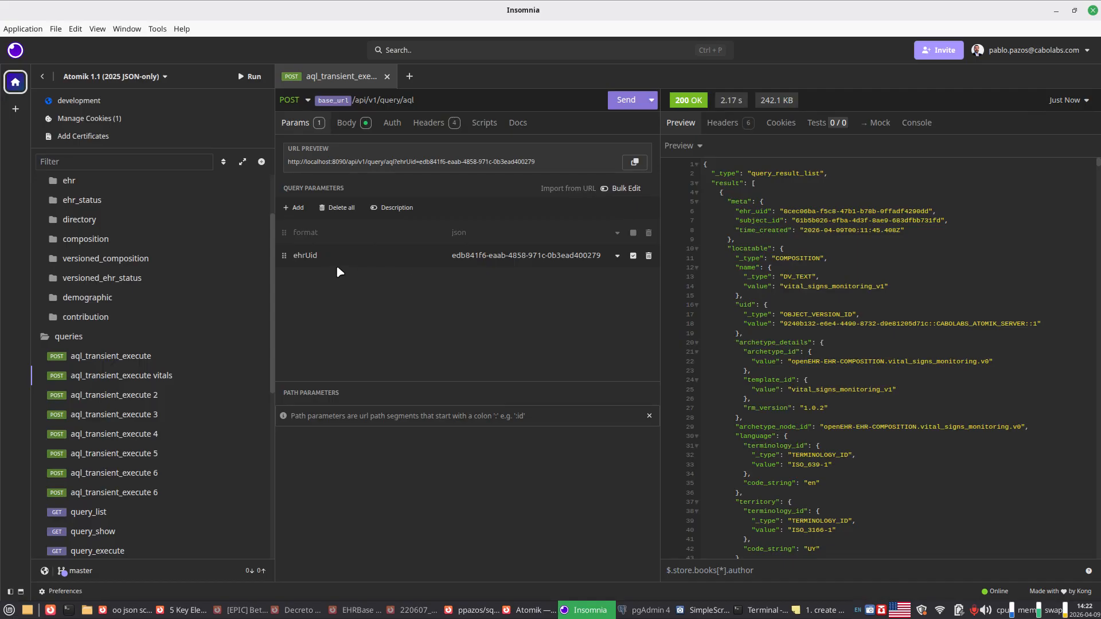
# Step: Rename the ehrUid query parameter to ehr_id and send the request, and repeat with the name ehr_uid
pyautogui.press('Left')
pyautogui.press('BackSpace')
pyautogui.write('_')
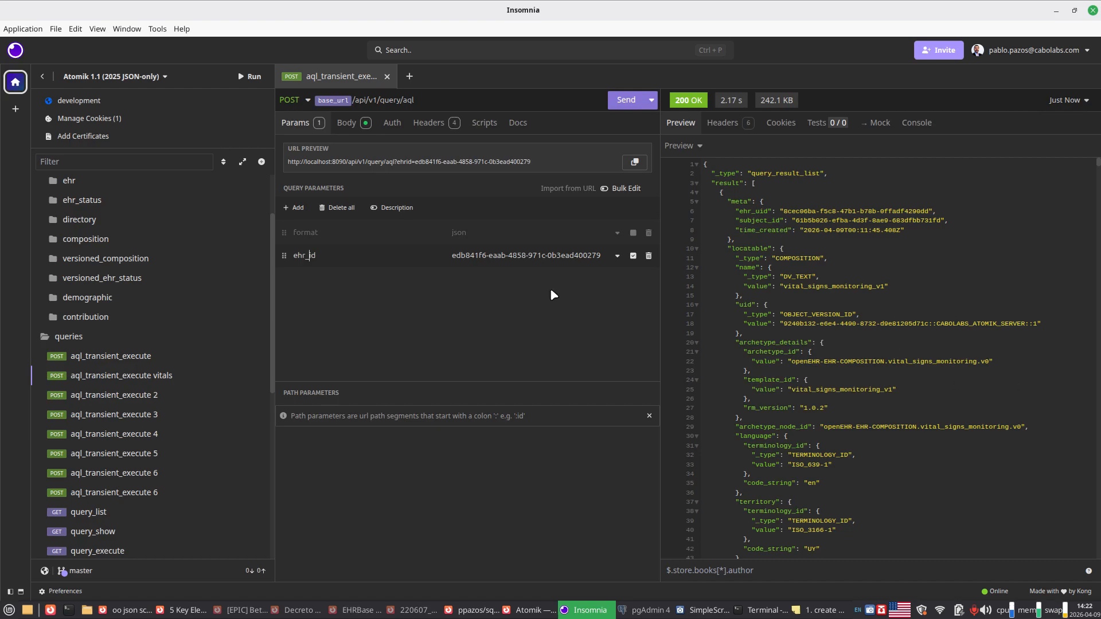
pyautogui.click(625, 100)
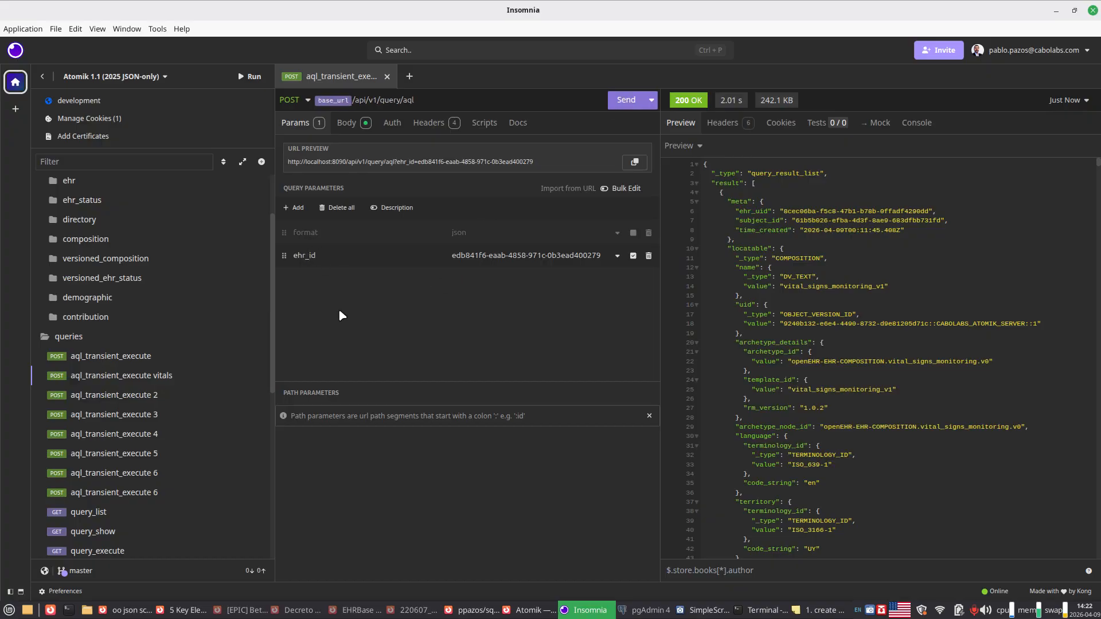
pyautogui.write('u')
pyautogui.click(618, 102)
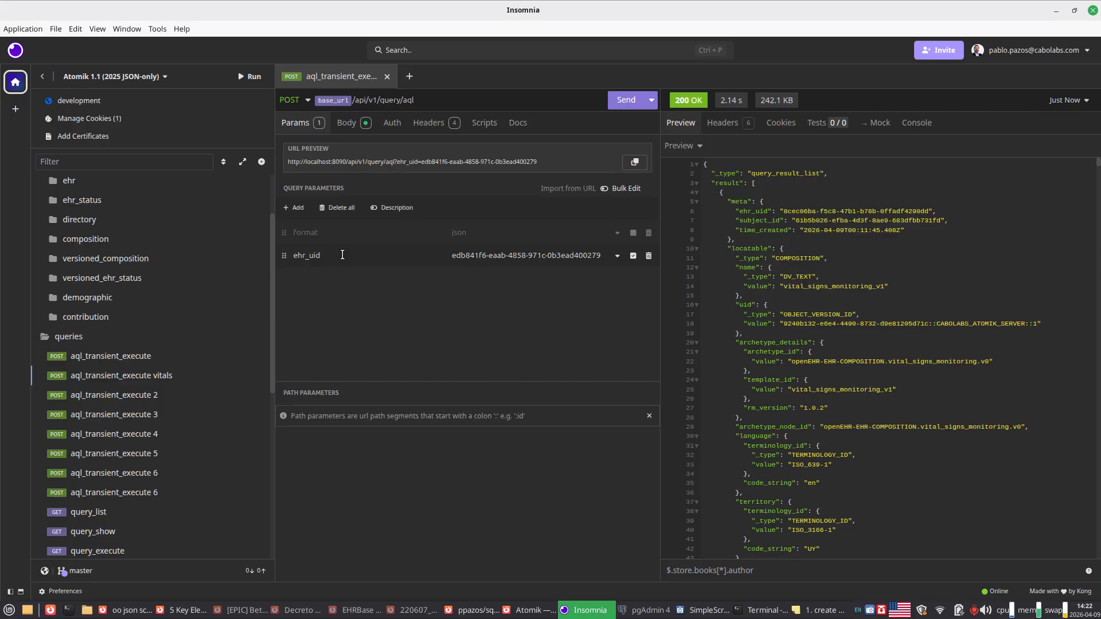
# Step: Examine the AQL bodies of the saved aql_transient_execute requests and return to aql_transient_execute vitals
pyautogui.click(346, 124)
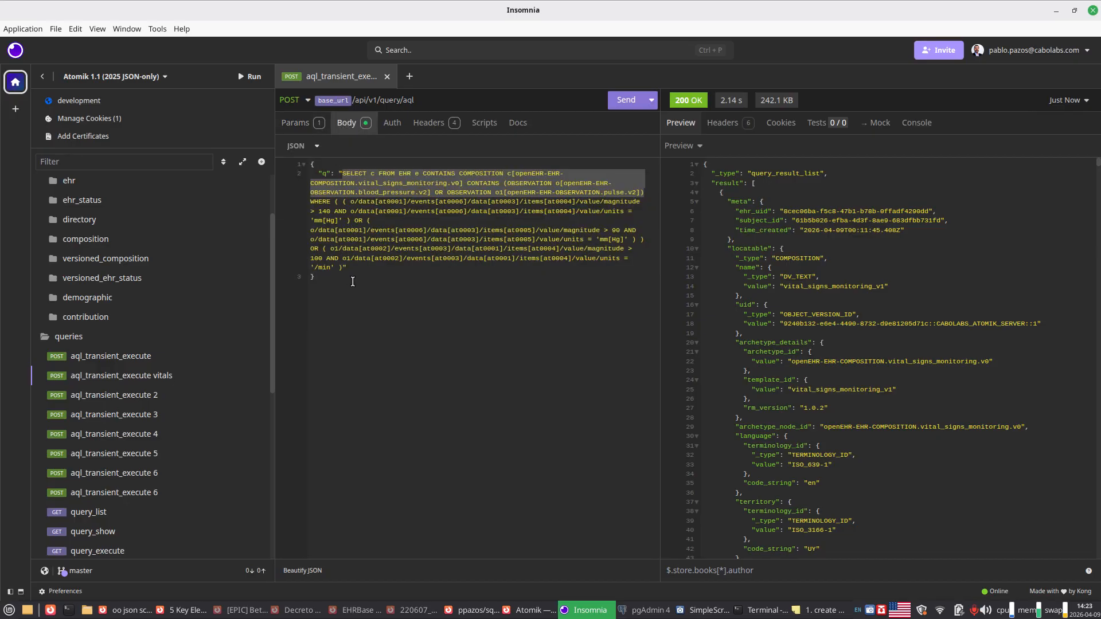
pyautogui.click(136, 494)
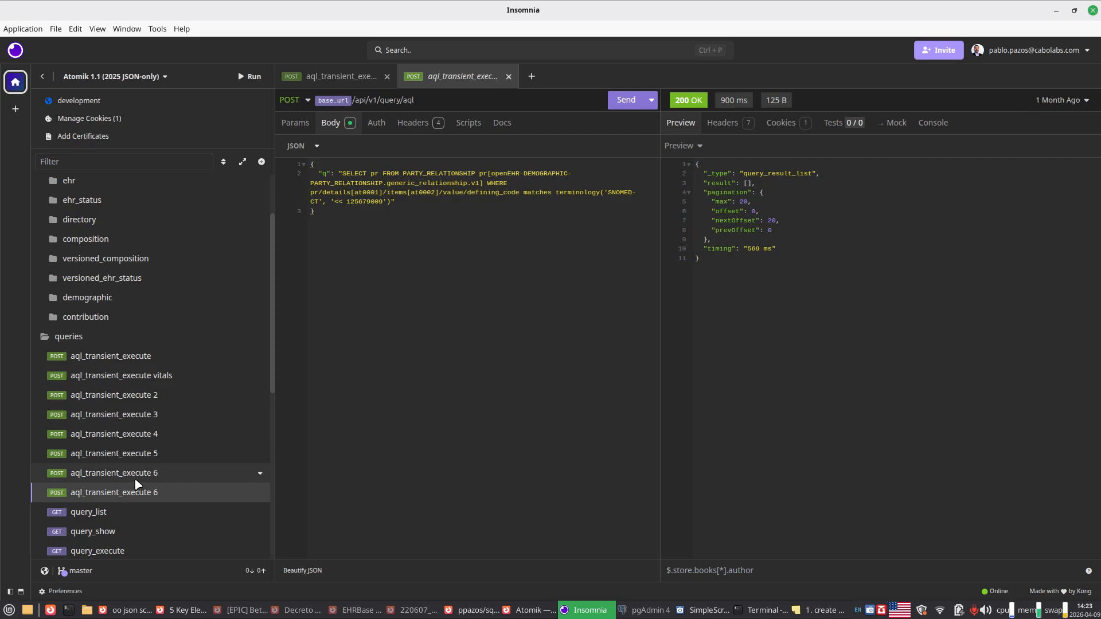
pyautogui.click(136, 479)
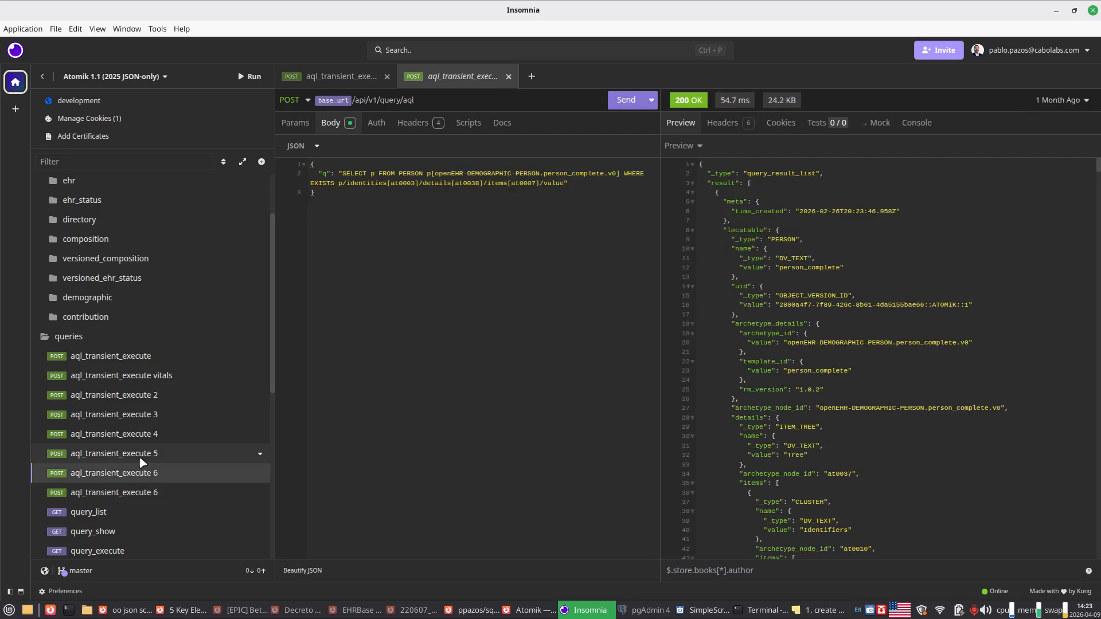
pyautogui.click(141, 456)
pyautogui.click(121, 434)
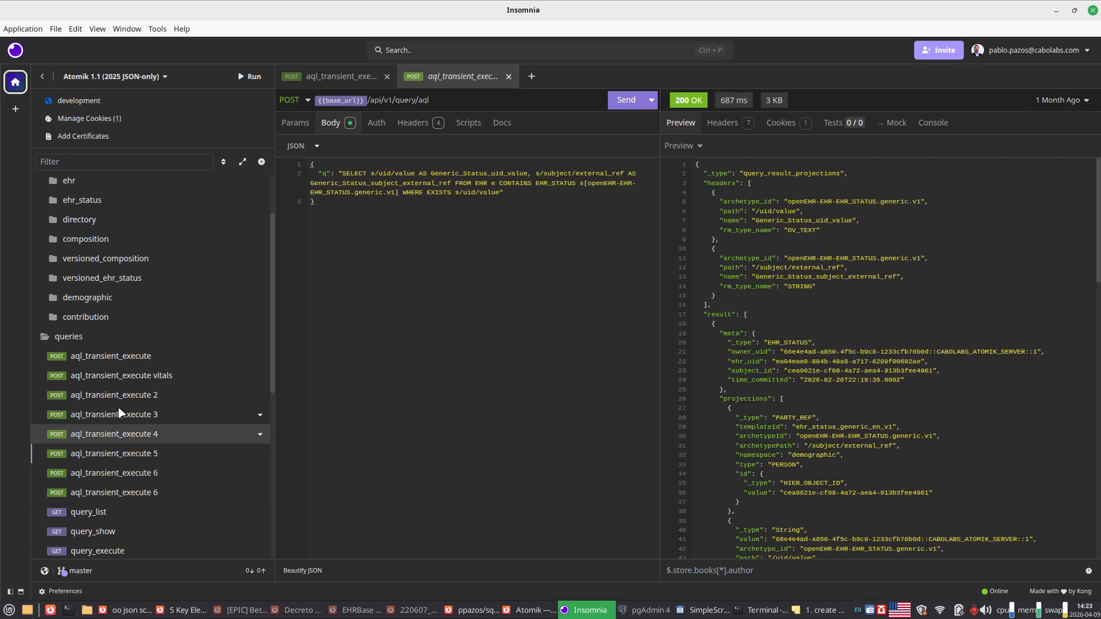
pyautogui.click(119, 413)
pyautogui.click(123, 396)
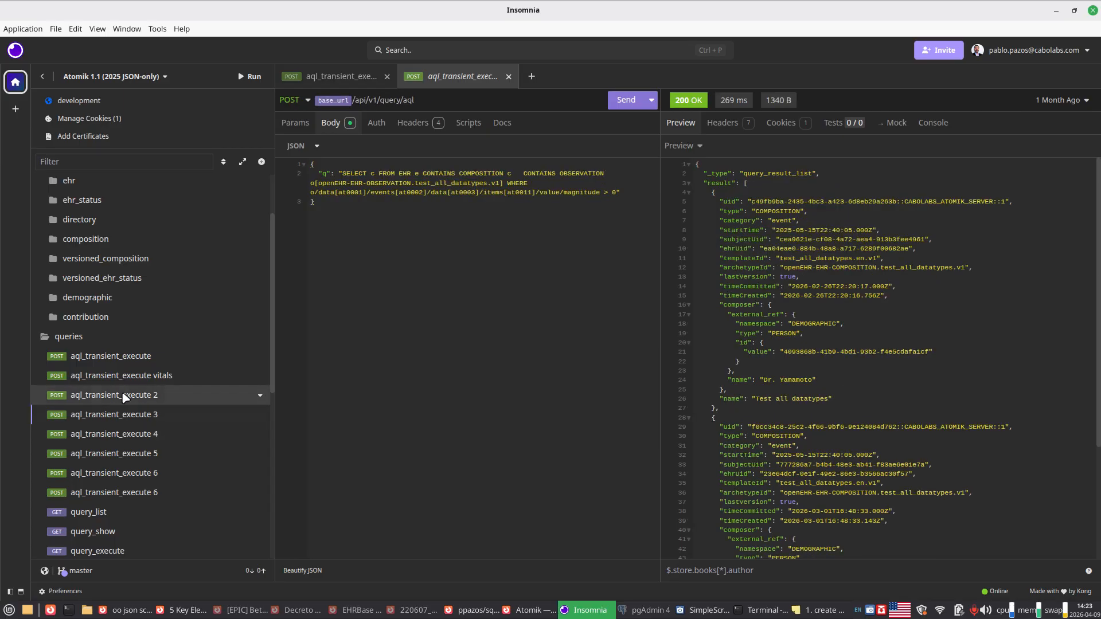
pyautogui.click(127, 381)
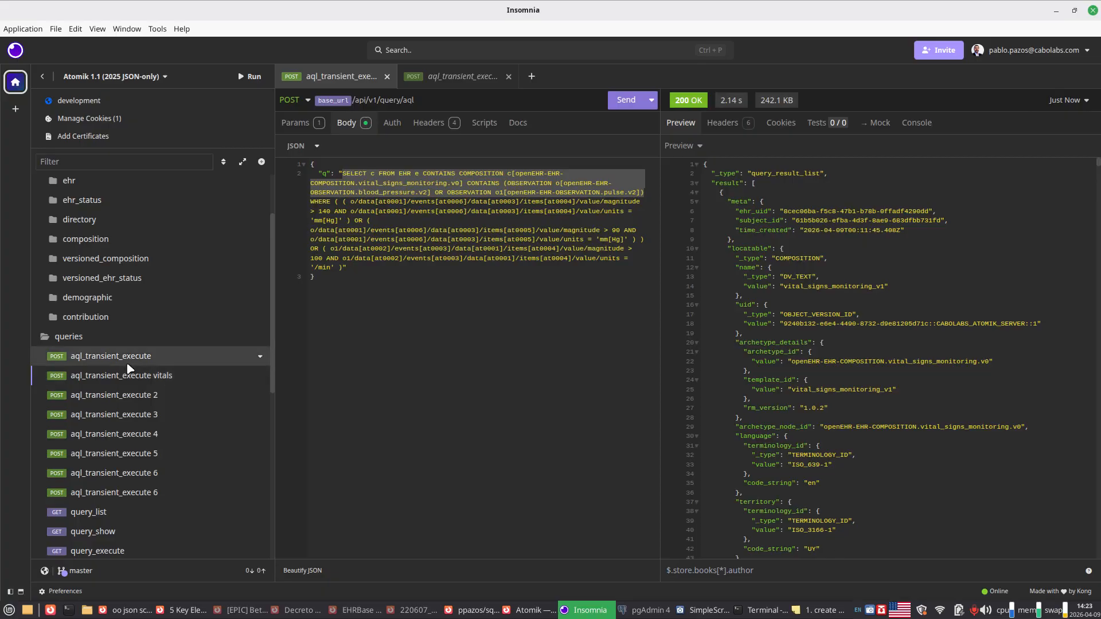
pyautogui.click(128, 365)
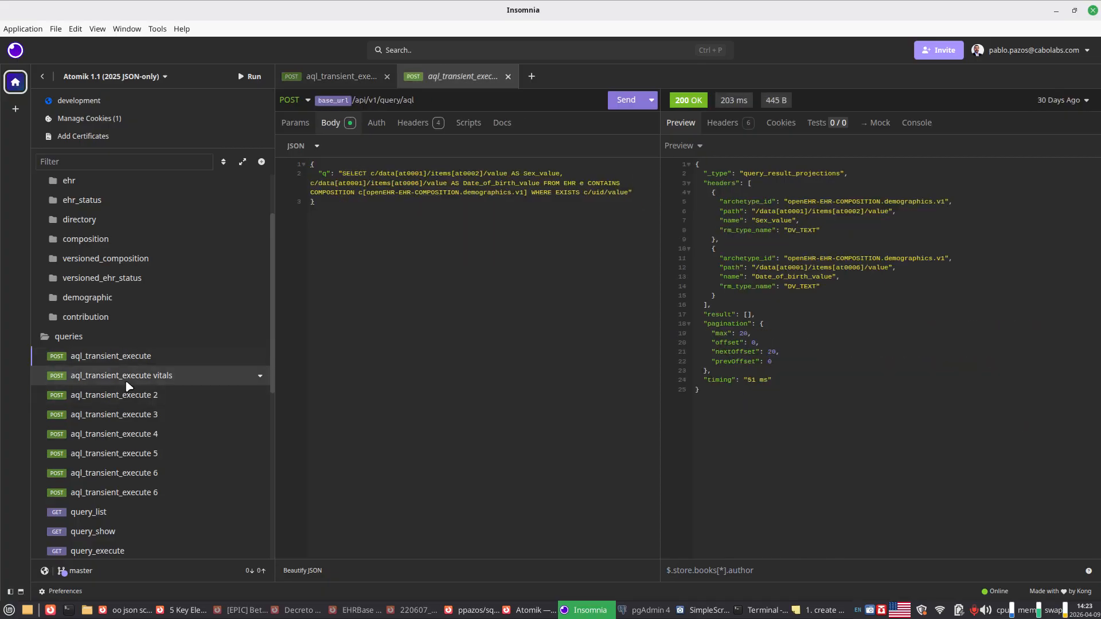
pyautogui.click(126, 382)
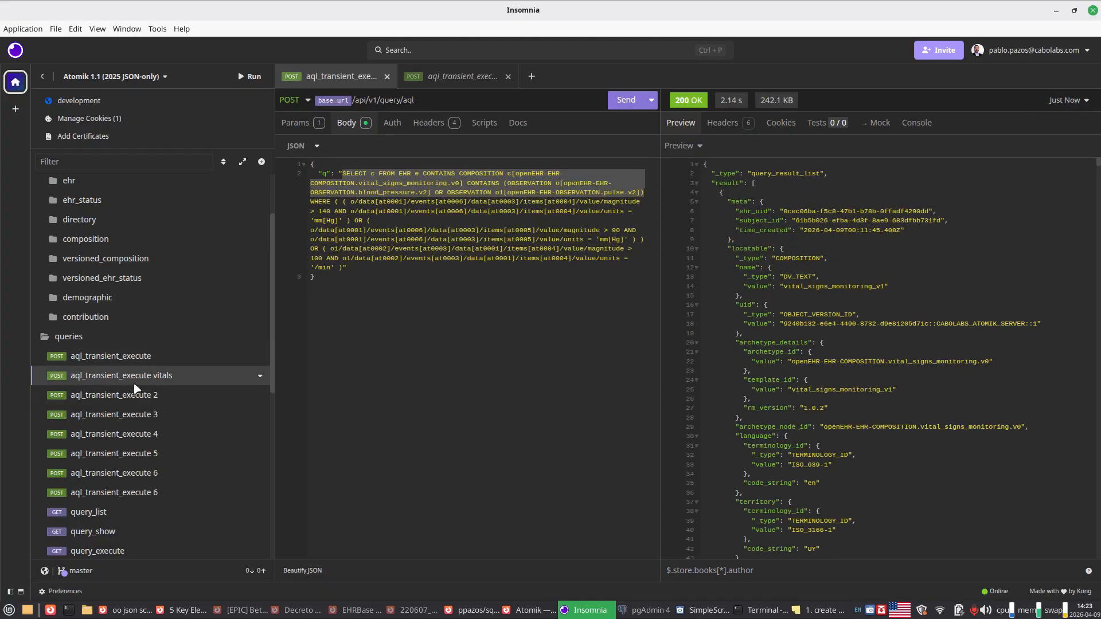
# Step: Dock the Insomnia window to one half of the screen and switch to Firefox
pyautogui.hotkey('alt', 'Tab')
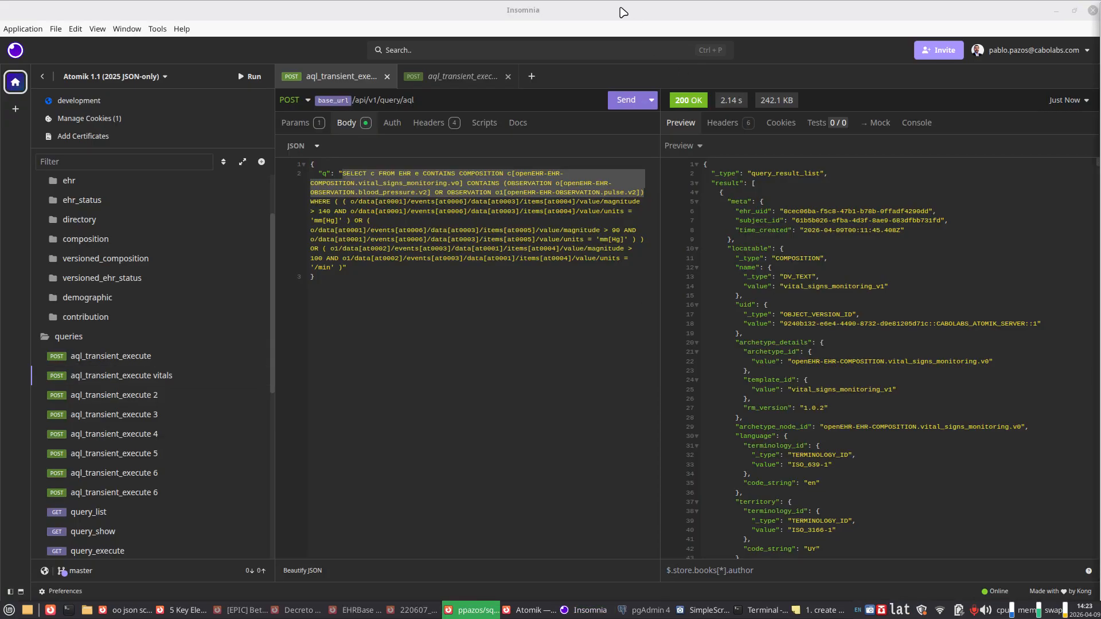
pyautogui.moveTo(624, 11); pyautogui.dragTo(1098, 252)
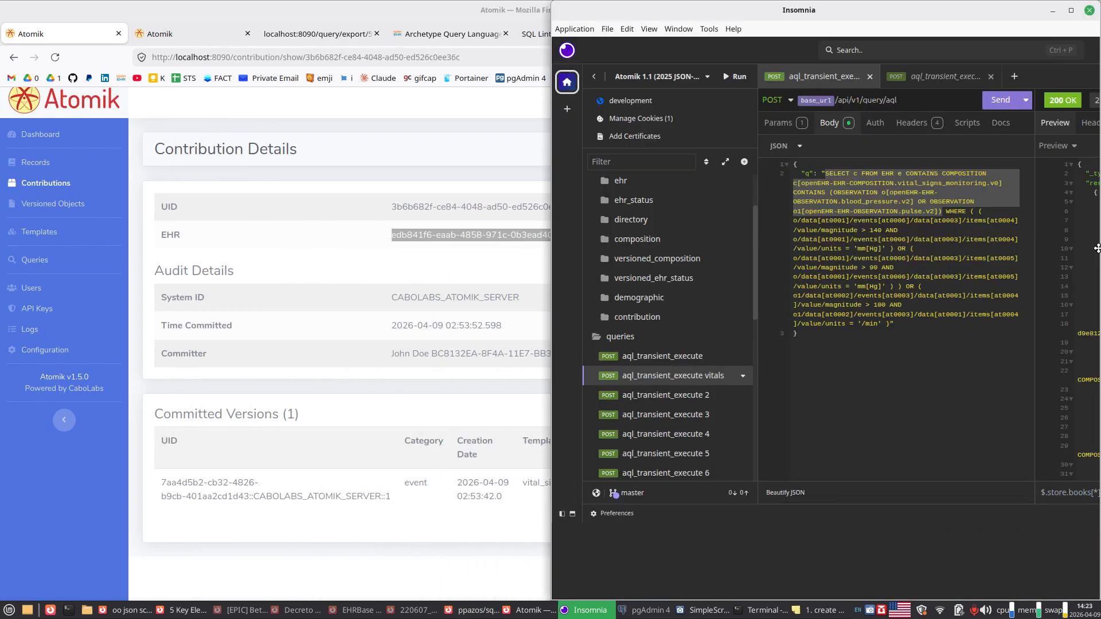
pyautogui.click(417, 16)
# Step: Open the openEHR REST API specifications (ITS-REST) Release-1.0.3 page in a new browser tab
pyautogui.click(656, 34)
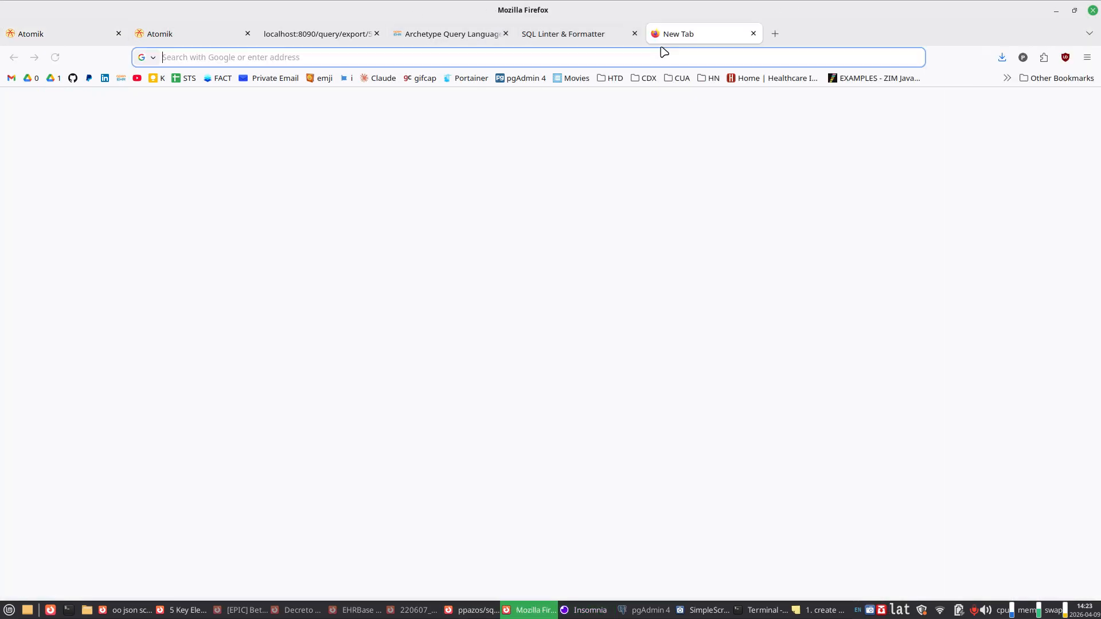
pyautogui.write('rest')
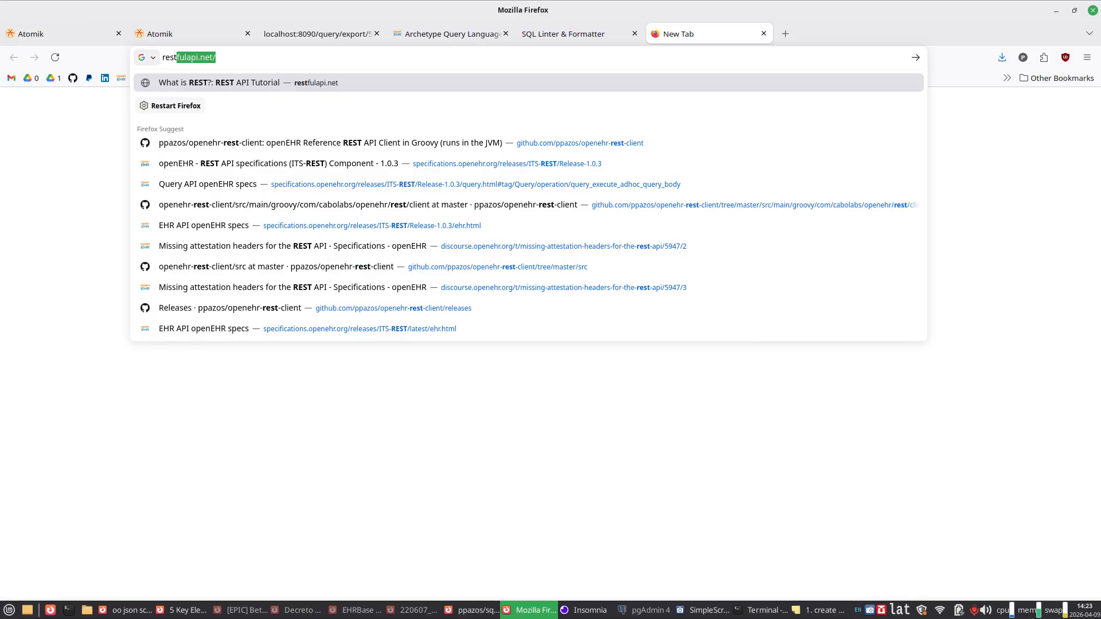
pyautogui.press('Down')
pyautogui.press('Down')
pyautogui.press('Down')
pyautogui.press('Return')
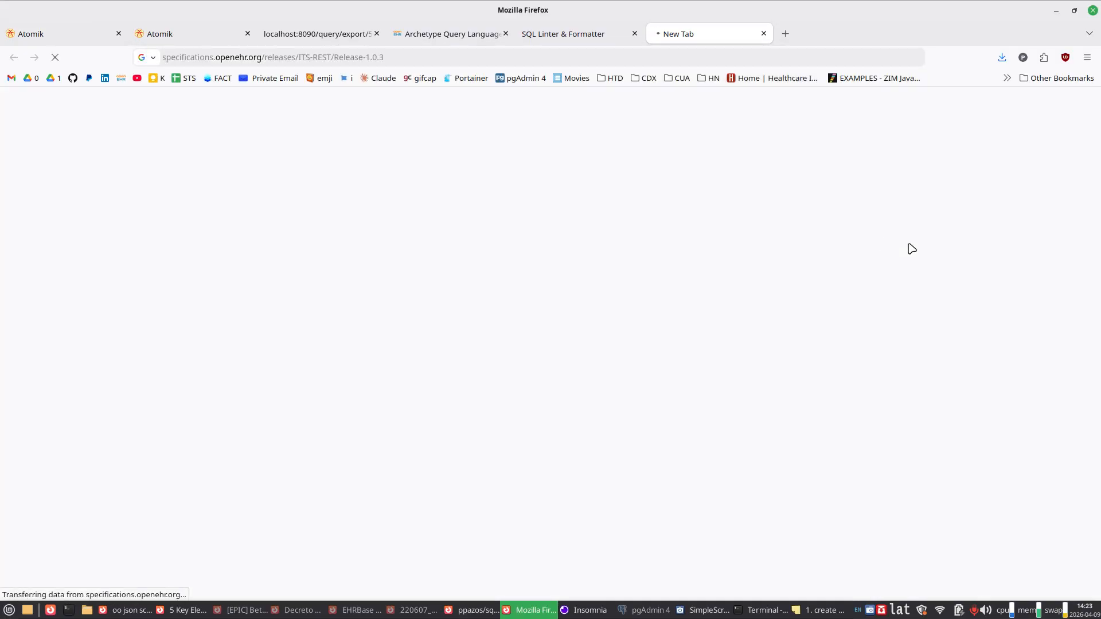
# Step: Narrow the Firefox window so Insomnia shows beside it and disable the ehr_uid query parameter of the vitals request
pyautogui.moveTo(1027, 247); pyautogui.dragTo(798, 255)
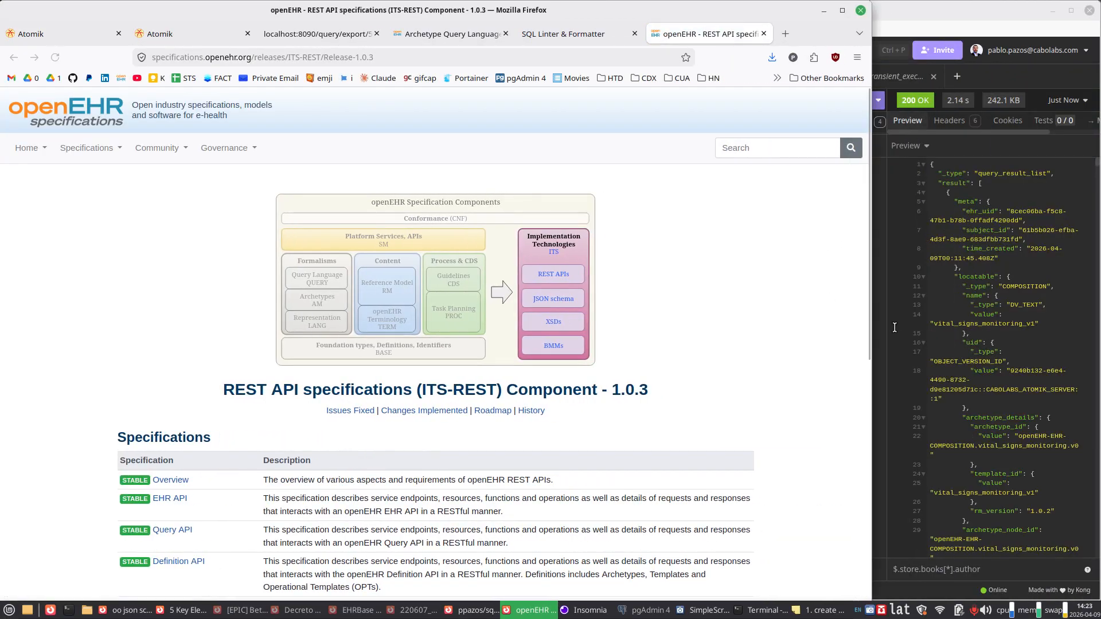
pyautogui.click(978, 339)
pyautogui.click(792, 397)
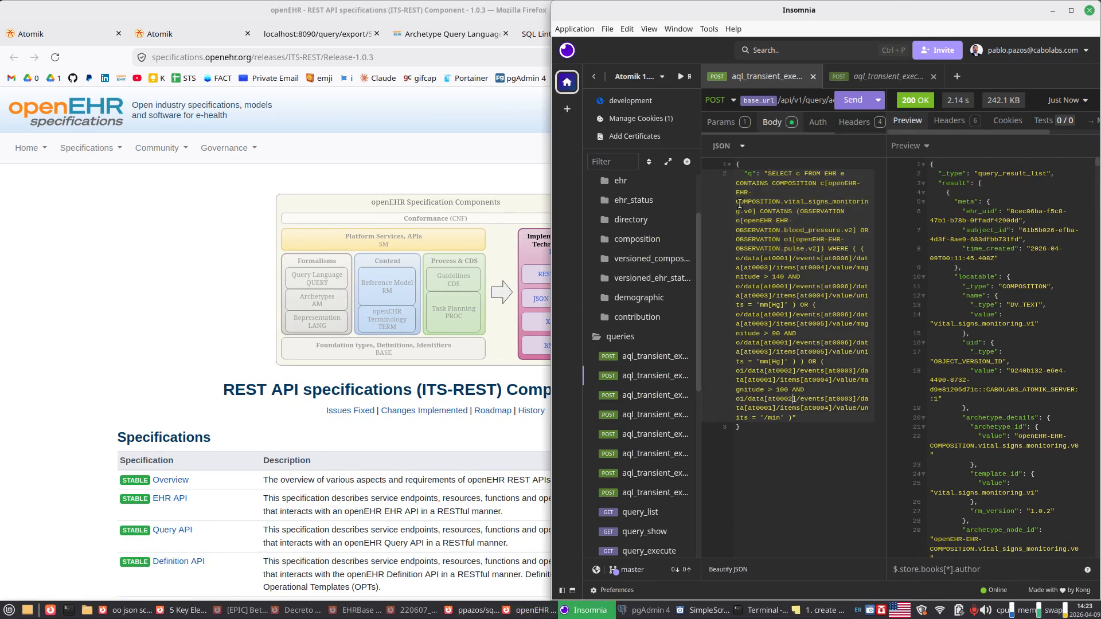
pyautogui.click(719, 122)
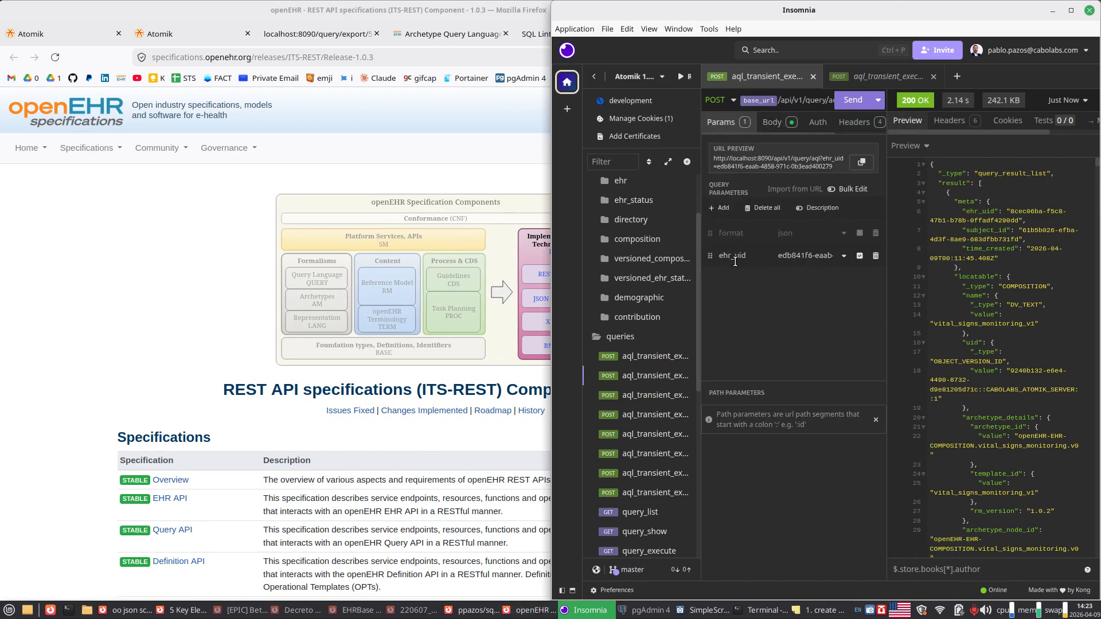
pyautogui.click(858, 257)
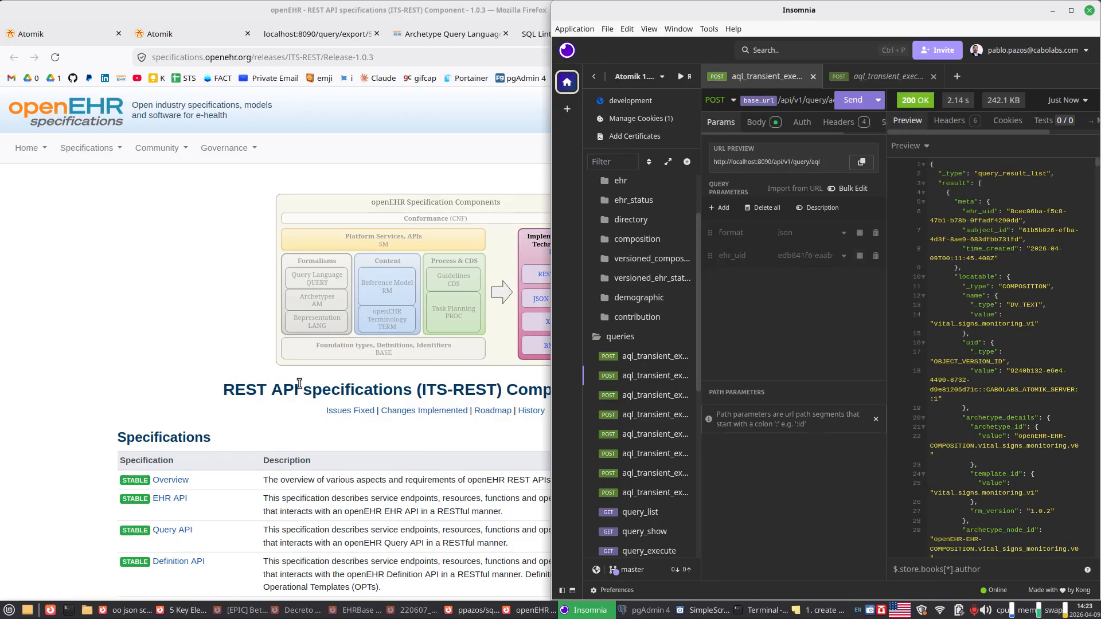
# Step: Open the Query API specification from the ITS-REST page in Firefox and return to Insomnia
pyautogui.click(175, 531)
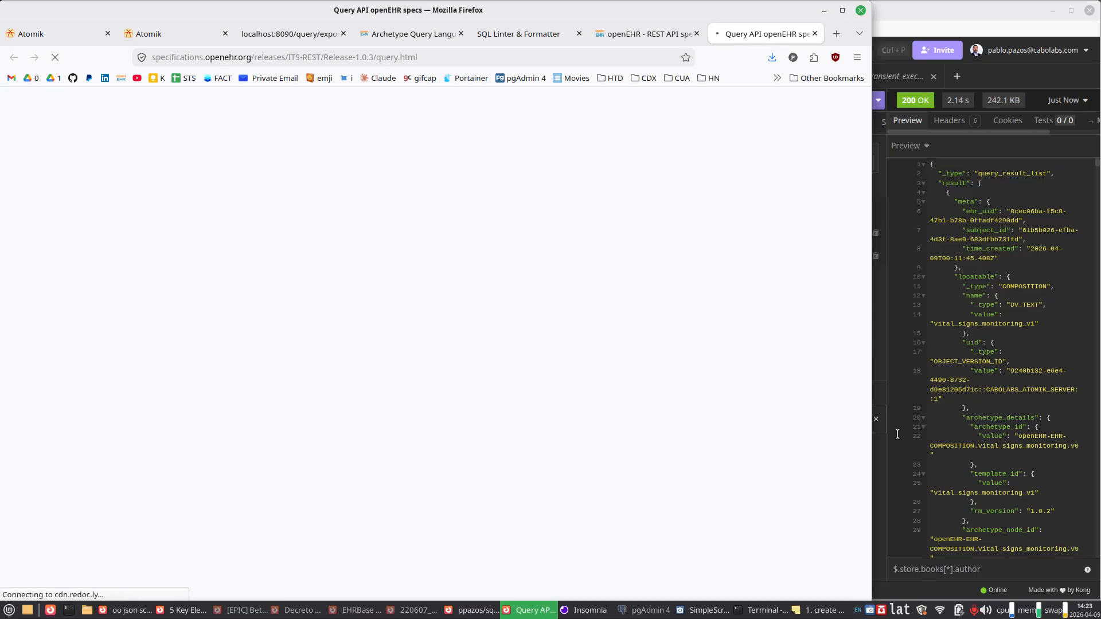
pyautogui.click(1004, 412)
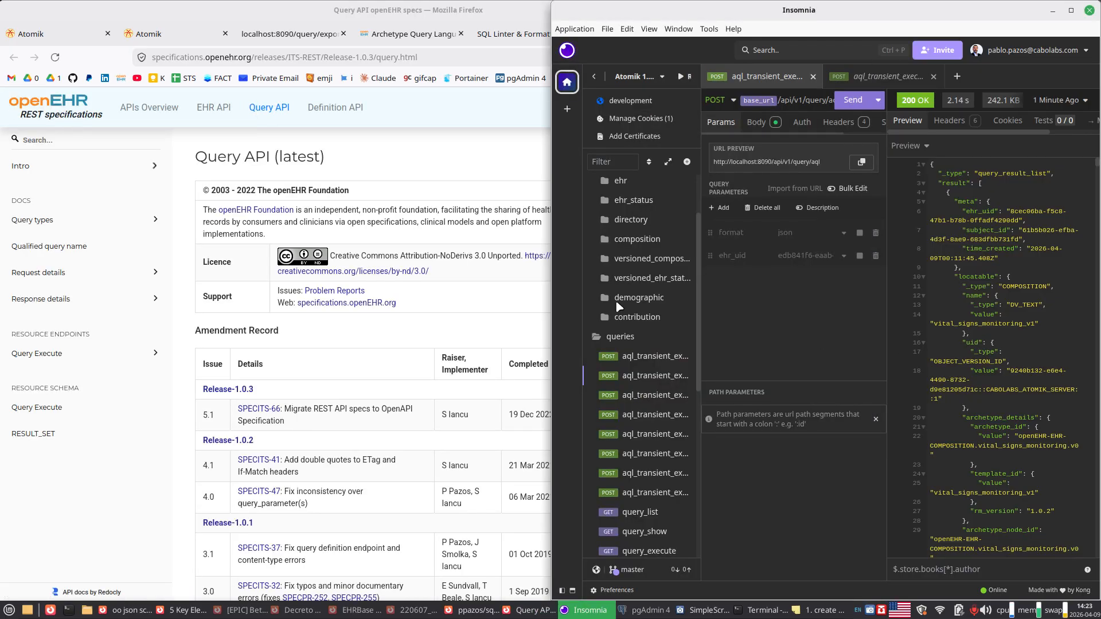
# Step: Review the query types, qualified query name and request details sections of the Query API specification in Firefox
pyautogui.click(467, 320)
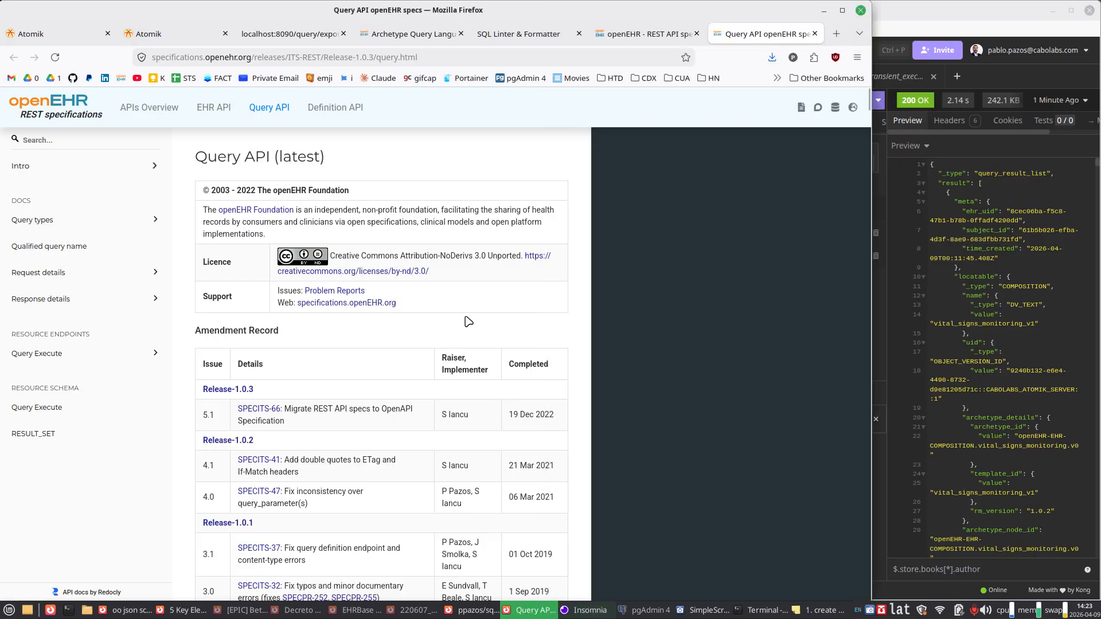
pyautogui.scroll(-10, 469, 322)
pyautogui.scroll(-15, 469, 321)
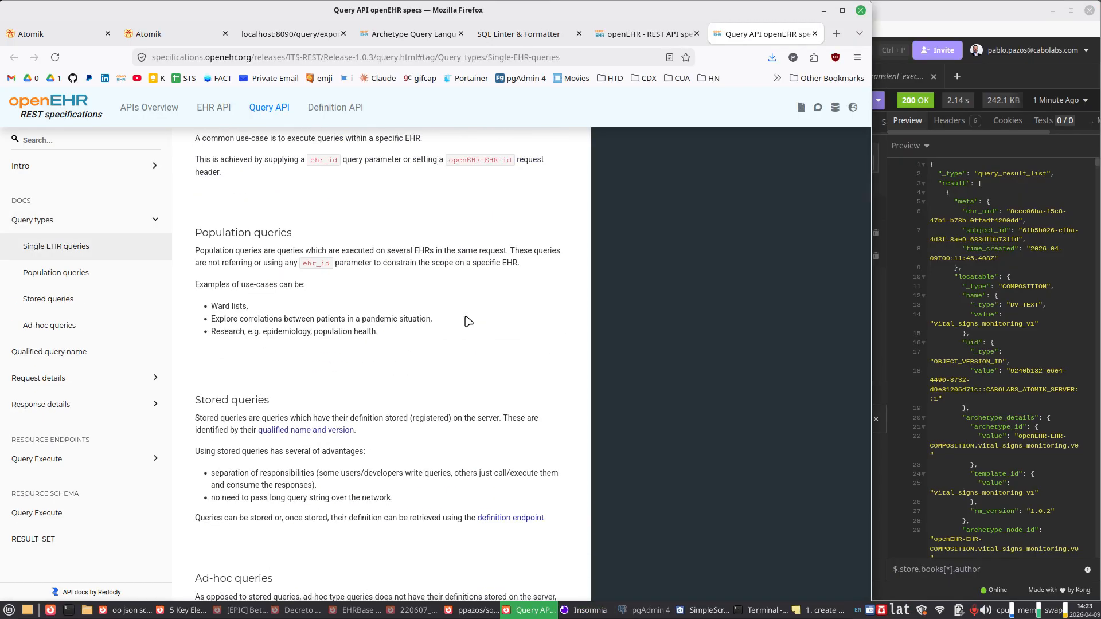
pyautogui.scroll(-7, 468, 321)
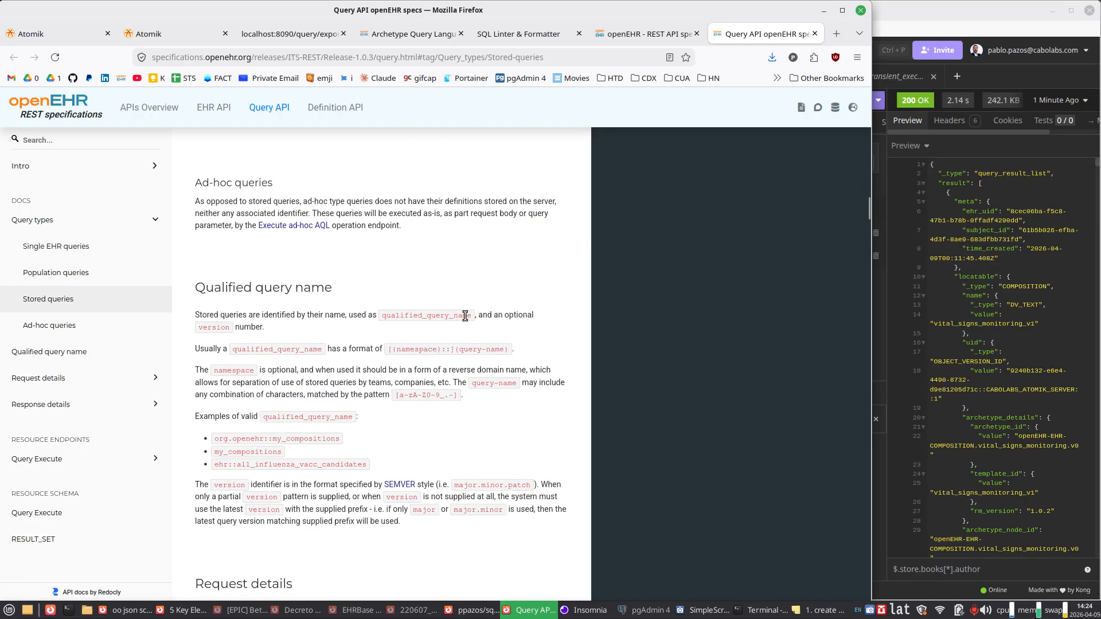
pyautogui.click(113, 332)
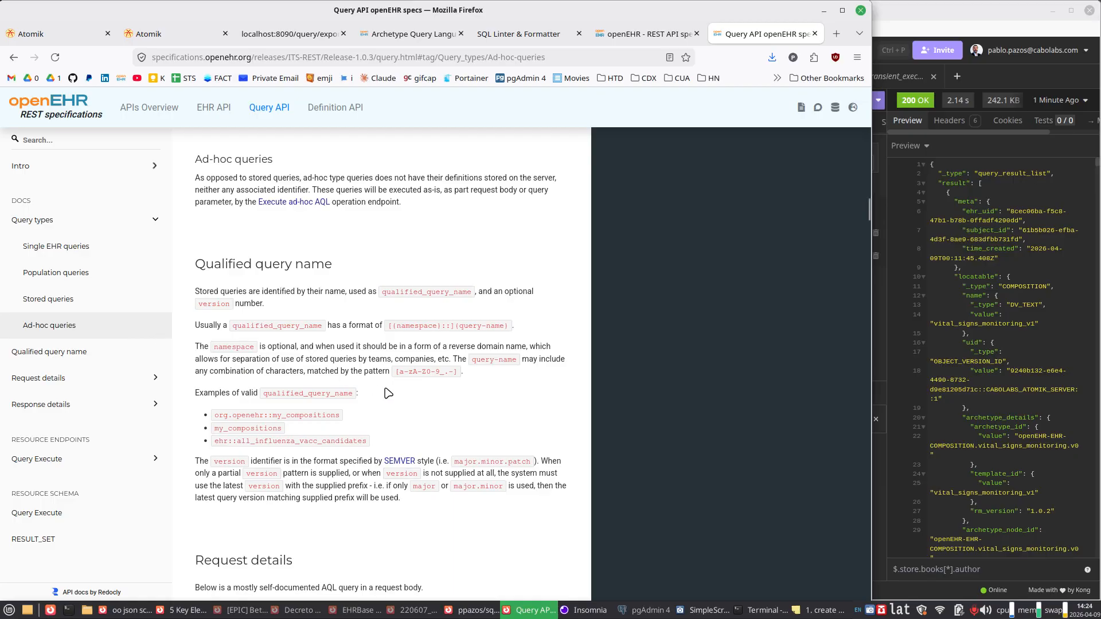
pyautogui.scroll(5, 391, 370)
pyautogui.scroll(2, 390, 370)
pyautogui.scroll(-5, 390, 370)
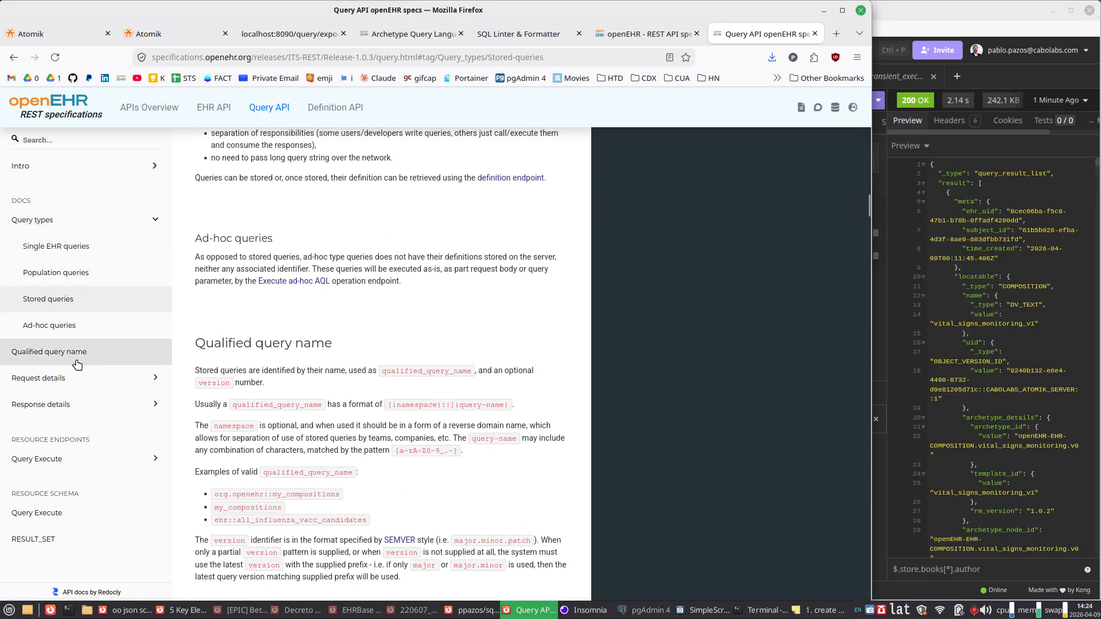
pyautogui.click(81, 328)
pyautogui.scroll(-4, 343, 338)
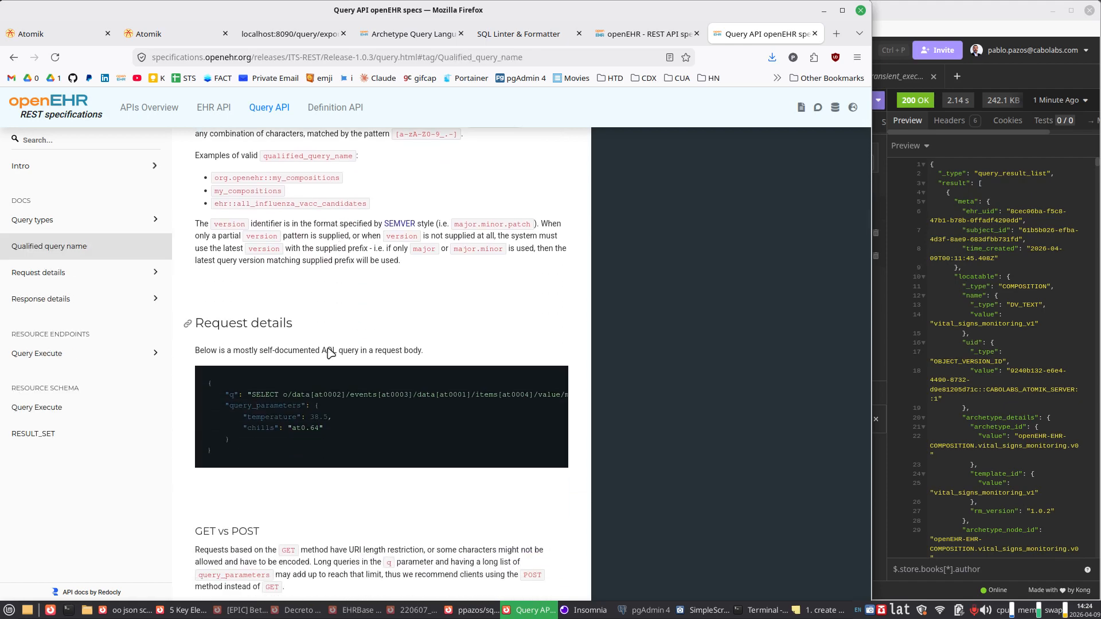
# Step: Copy the query_parameters block from the specification's request example into the JSON body of the vitals request in Insomnia
pyautogui.doubleClick(262, 406)
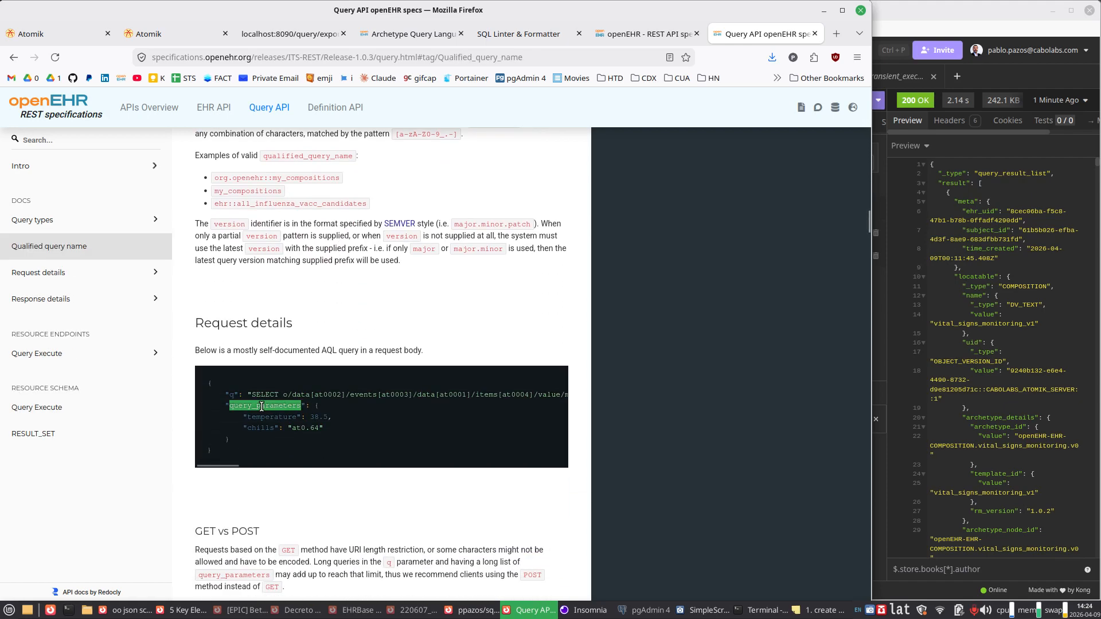
pyautogui.moveTo(239, 440); pyautogui.dragTo(197, 407)
pyautogui.hotkey('ctrl', 'c')
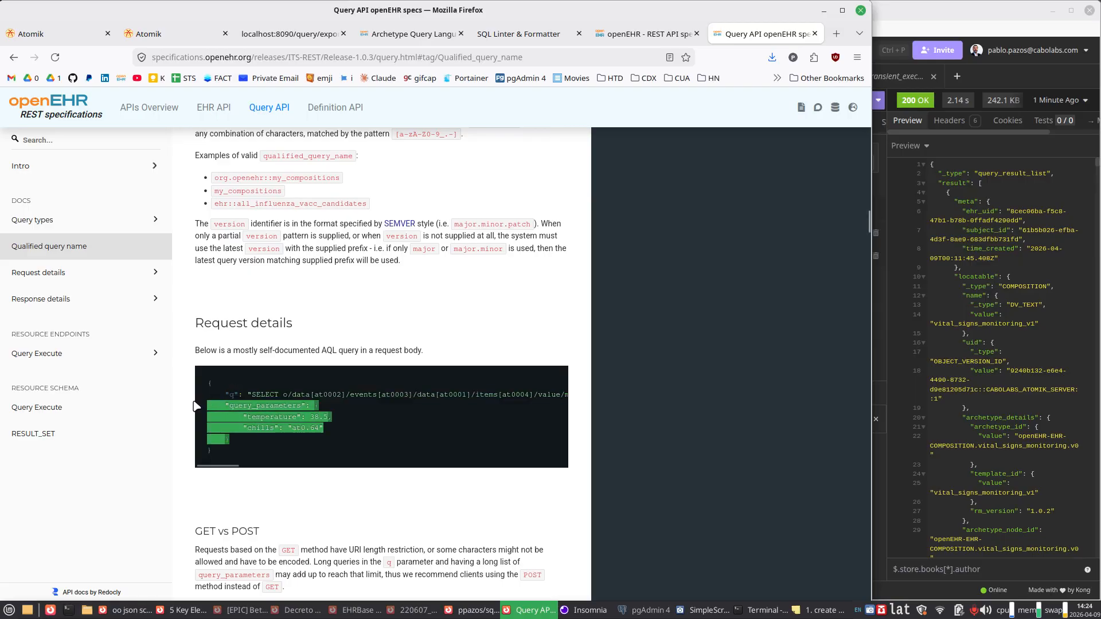
pyautogui.click(723, 406)
pyautogui.click(1020, 329)
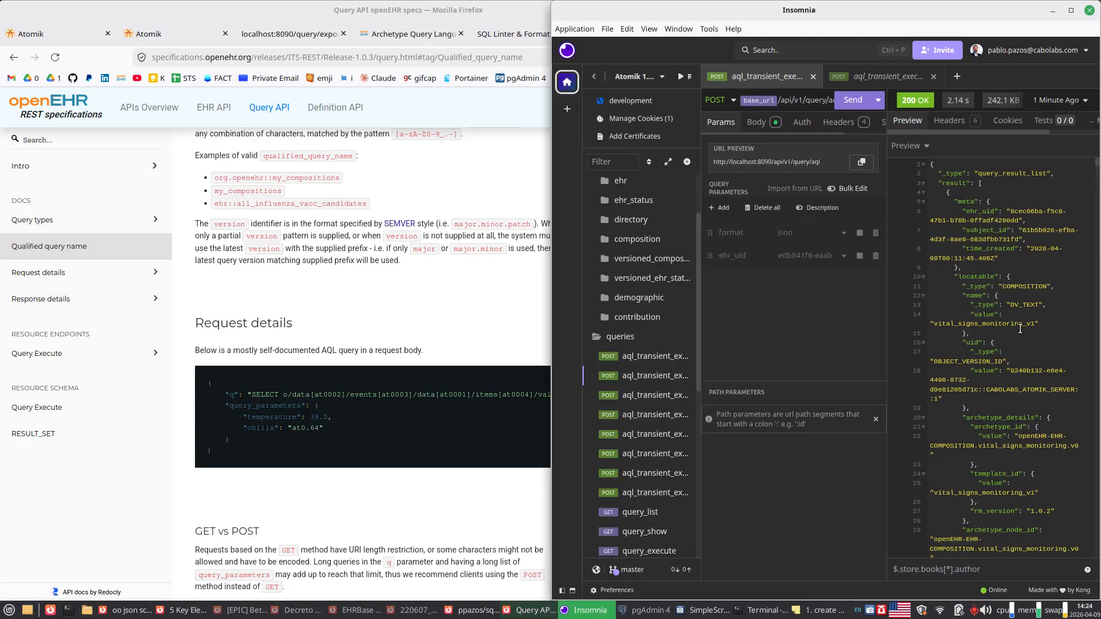
pyautogui.doubleClick(752, 18)
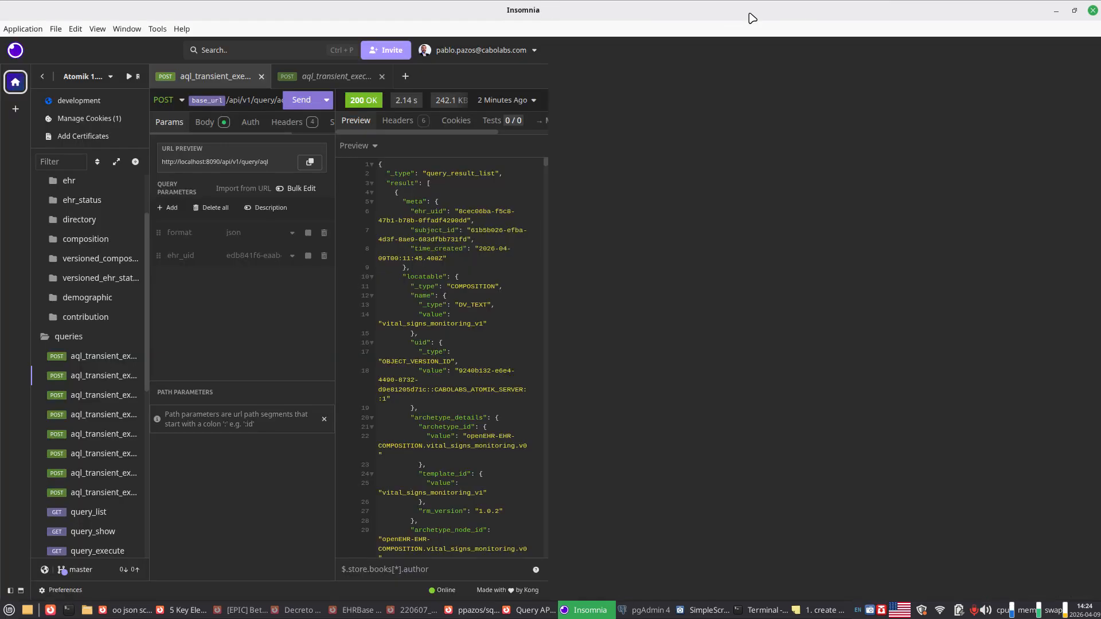
pyautogui.click(332, 123)
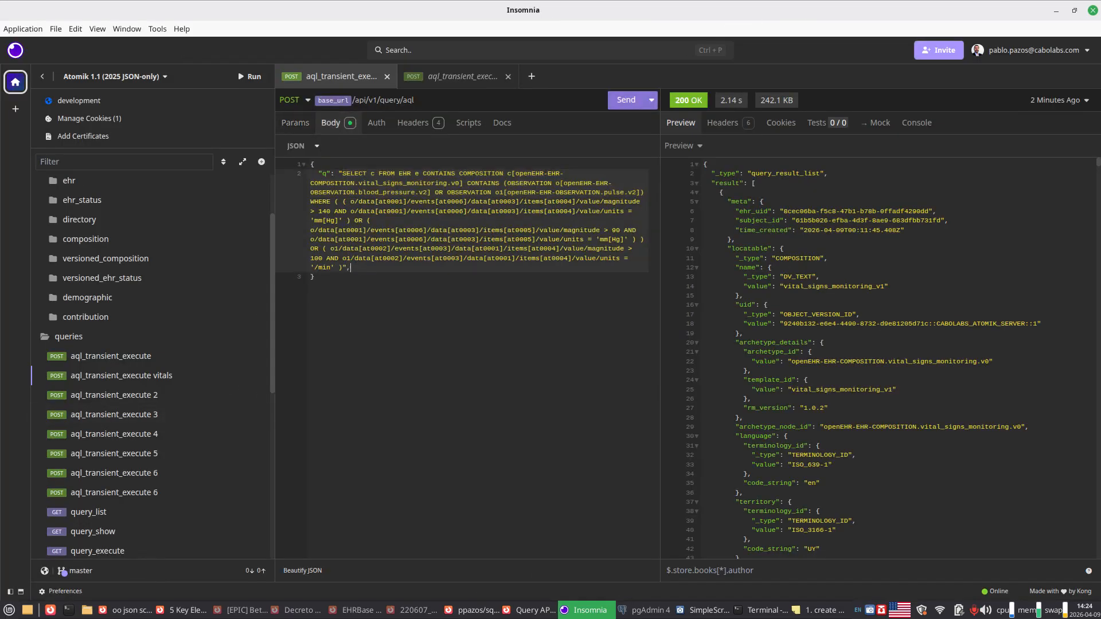
pyautogui.hotkey('ctrl', 'v')
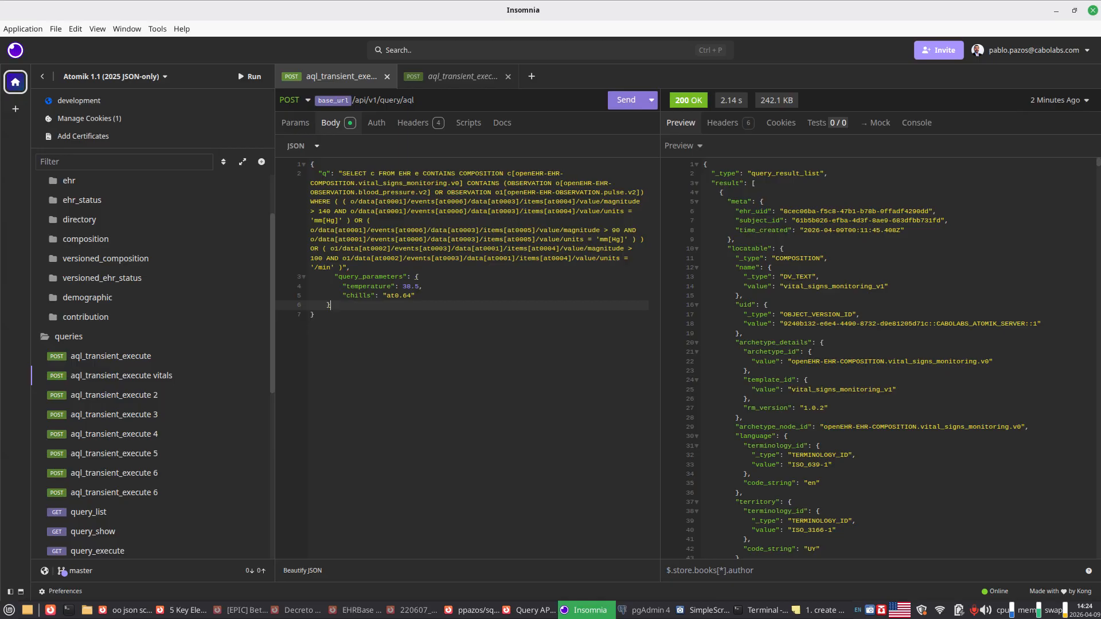
# Step: Rename the temperature parameter in the request body as ehr_id and set its value to an empty string
pyautogui.doubleClick(392, 287)
pyautogui.click(379, 288)
pyautogui.doubleClick(378, 289)
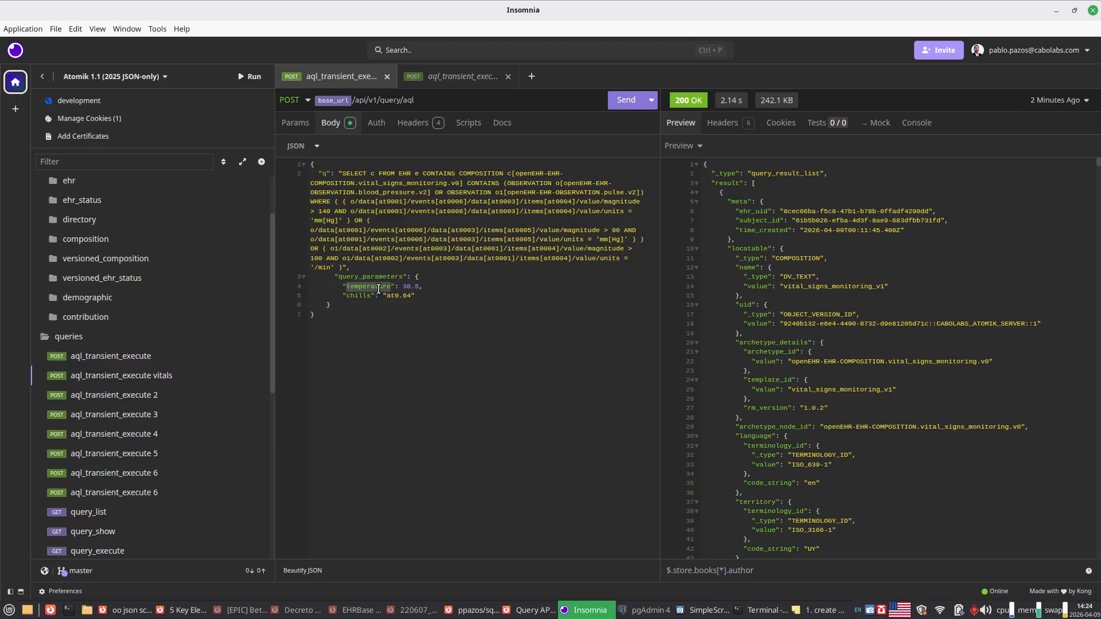
pyautogui.write('ehr_id')
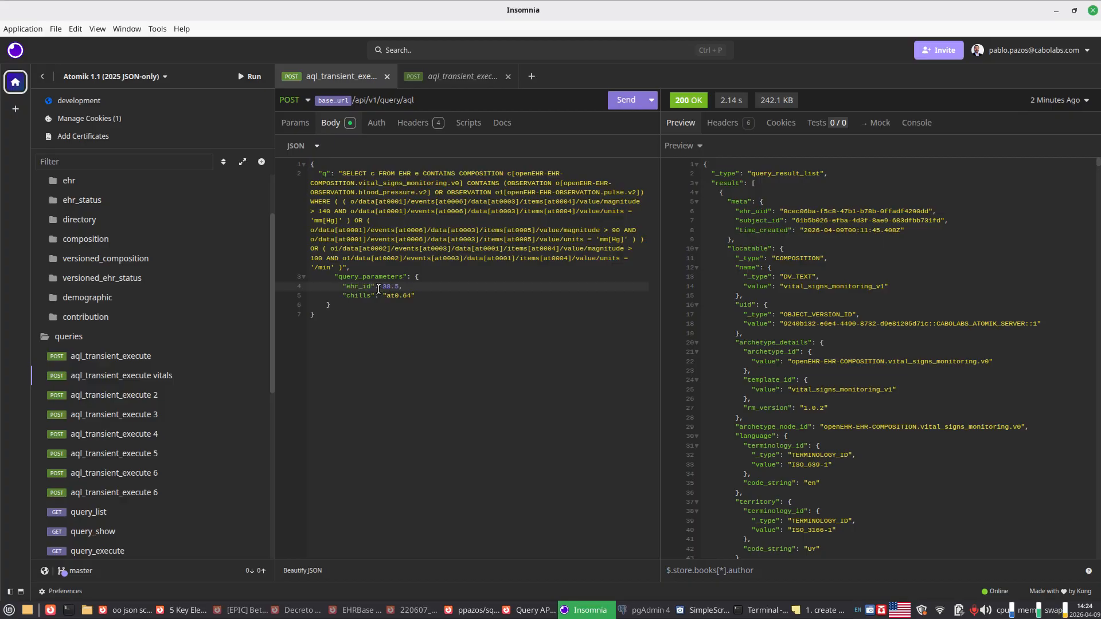
pyautogui.hotkey('shift', 'End')
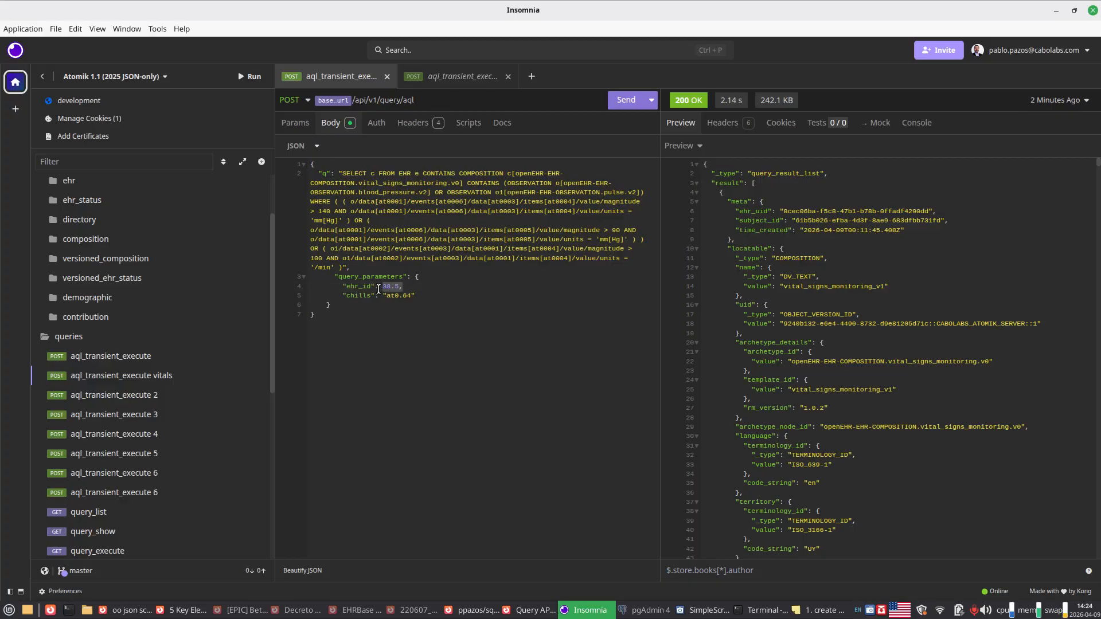
pyautogui.write('""')
pyautogui.press('BackSpace')
pyautogui.press('BackSpace')
# Step: Remove the chills parameter line from the query_parameters object
pyautogui.press('Down')
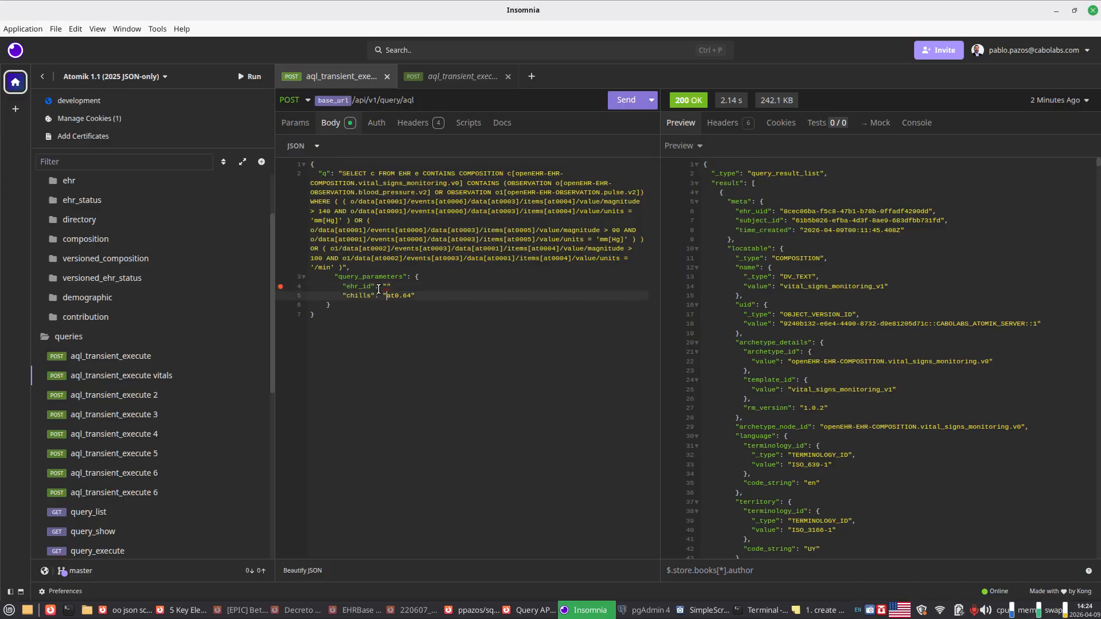
pyautogui.press('Home')
pyautogui.hotkey('shift', 'End')
pyautogui.press('BackSpace')
pyautogui.press('BackSpace')
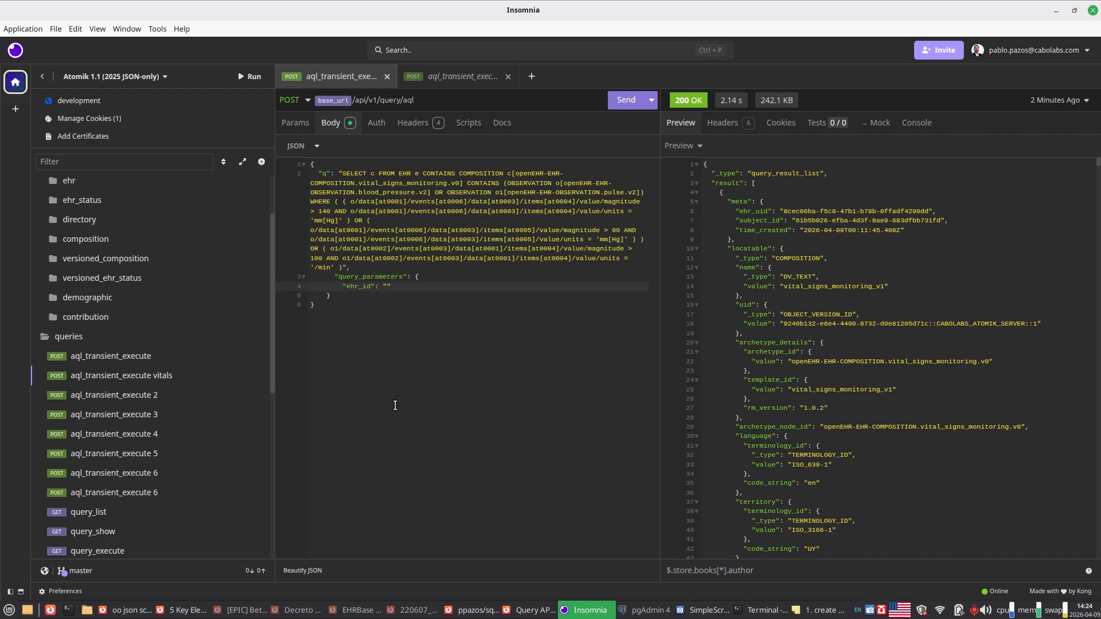
# Step: Fill the ehr_id value in the Insomnia request body with the EHR UID from Atomik's Contribution Details page
pyautogui.doubleClick(466, 12)
pyautogui.click(53, 44)
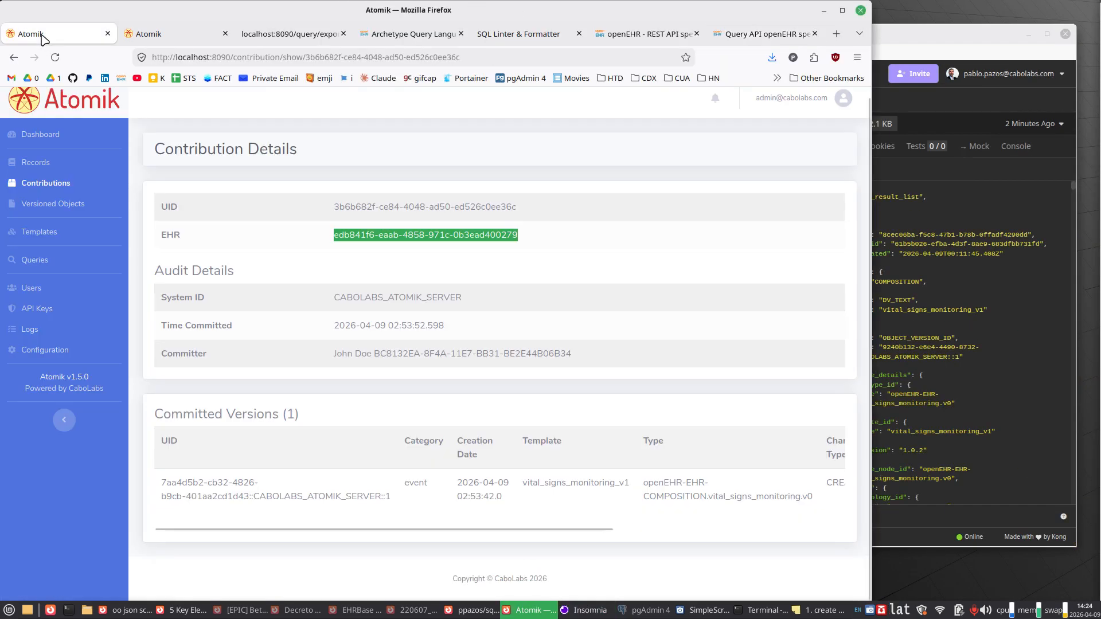
pyautogui.click(1005, 368)
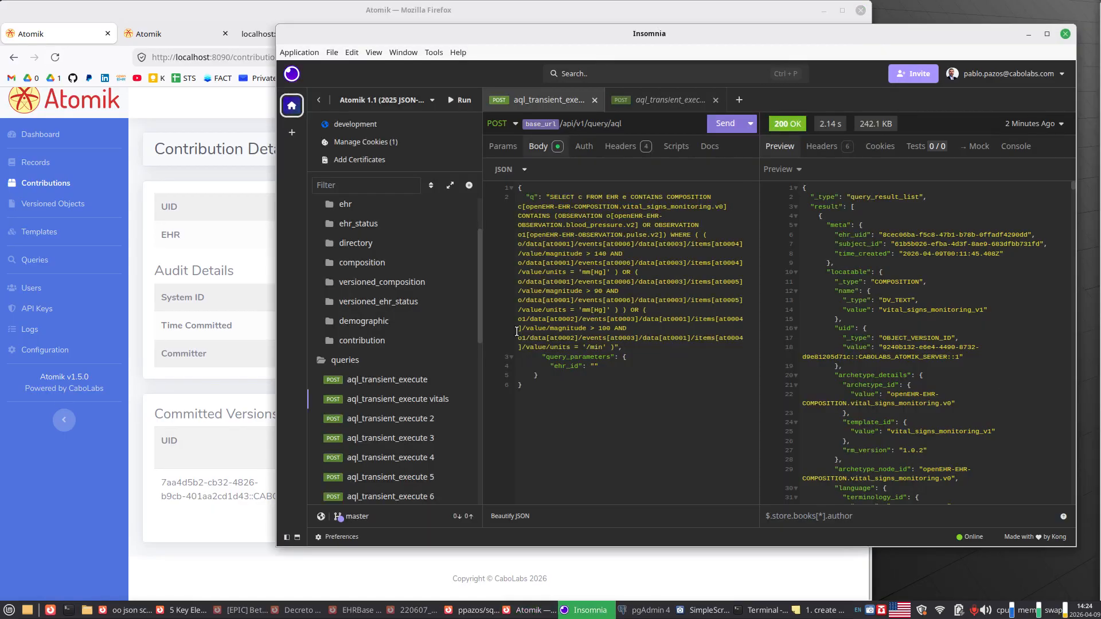
pyautogui.click(596, 365)
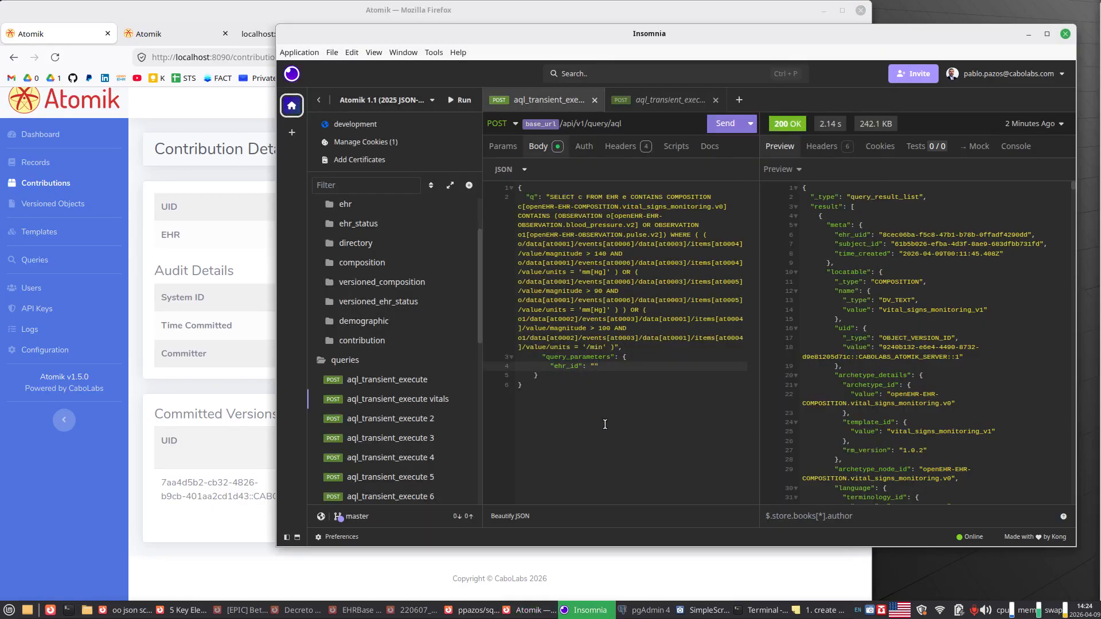
pyautogui.write('edb841f6-eaab-4858-971c-0b3ead400279')
pyautogui.doubleClick(633, 36)
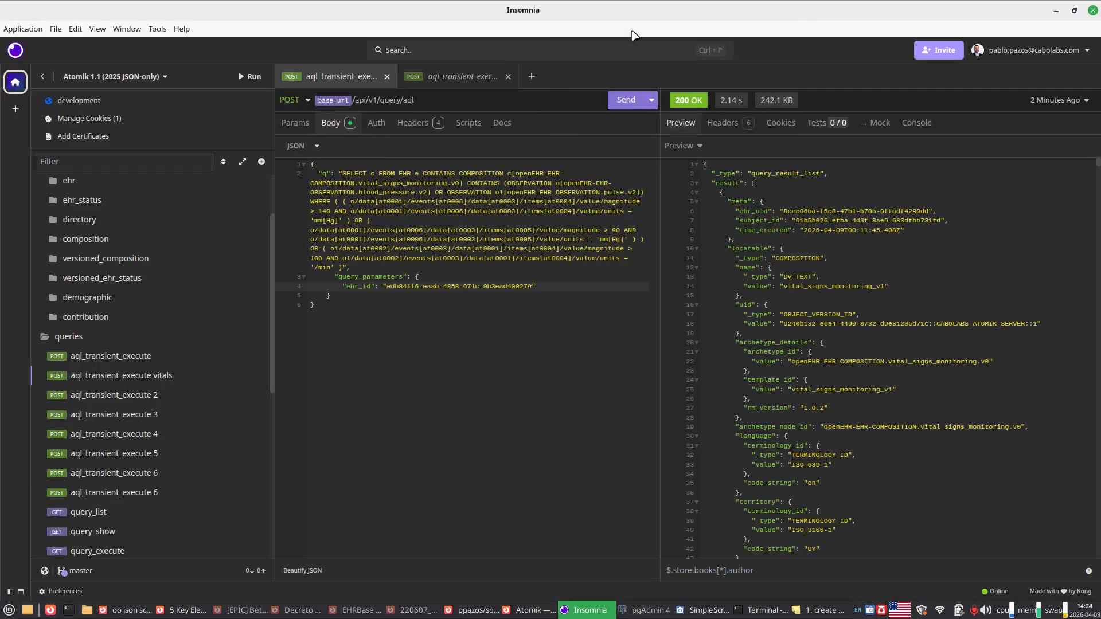
# Step: Reduce the indentation of the query_parameters line and execute the vitals request with the ehr_id filter
pyautogui.click(331, 278)
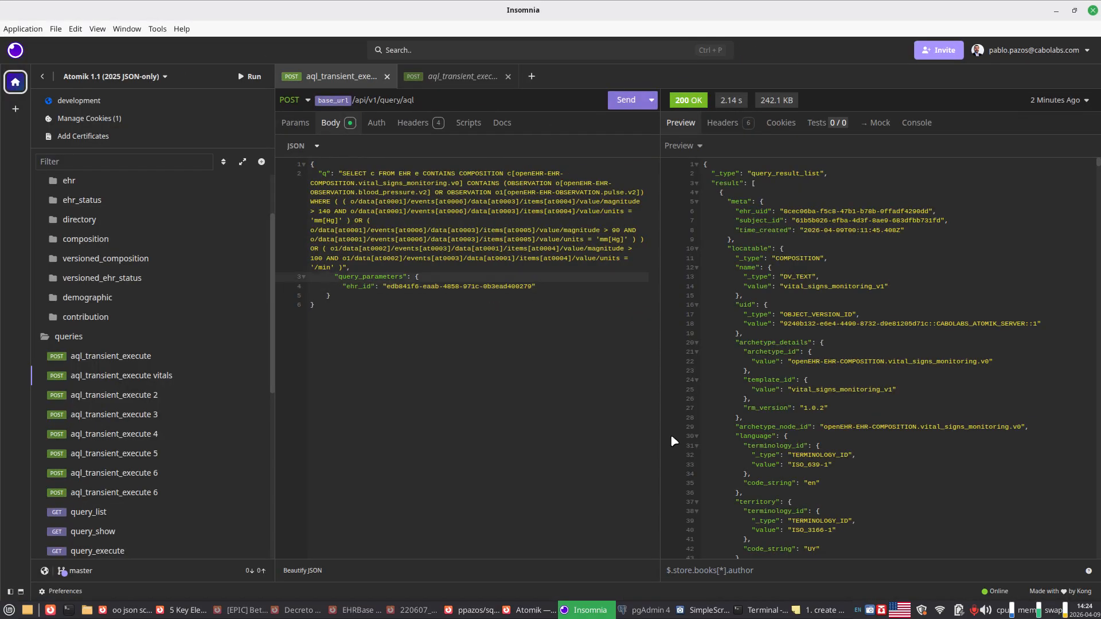
pyautogui.press('BackSpace')
pyautogui.press('BackSpace')
pyautogui.click(623, 99)
pyautogui.click(622, 98)
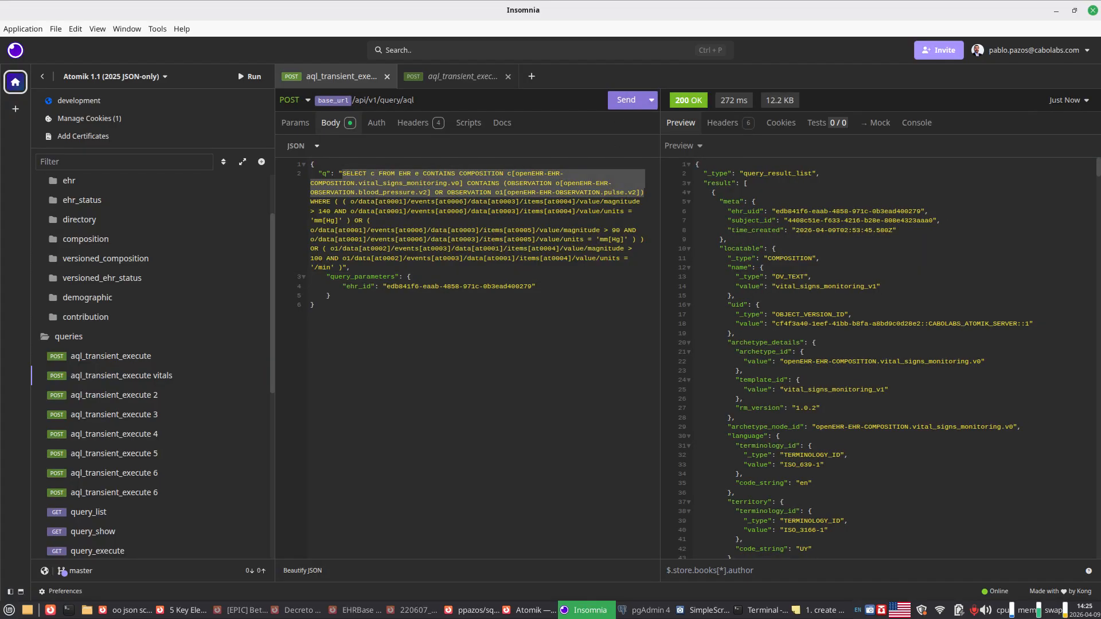
# Step: Compare the ehr_uid in the response with the ehr_id in the request body and examine the response time breakdown
pyautogui.hotkey('alt', 'Tab')
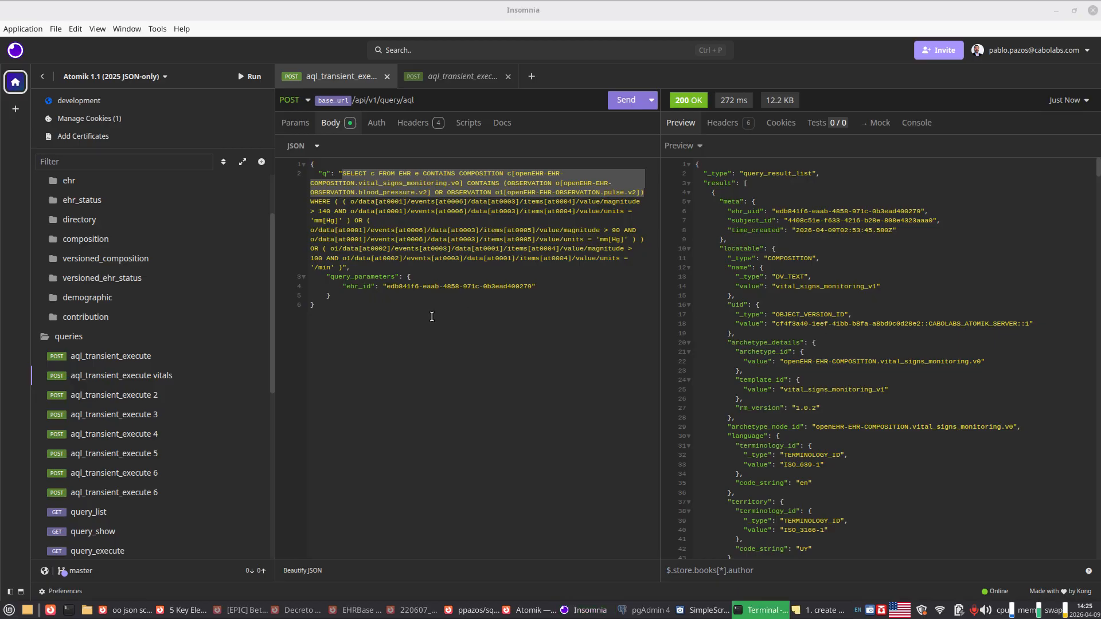
pyautogui.click(797, 247)
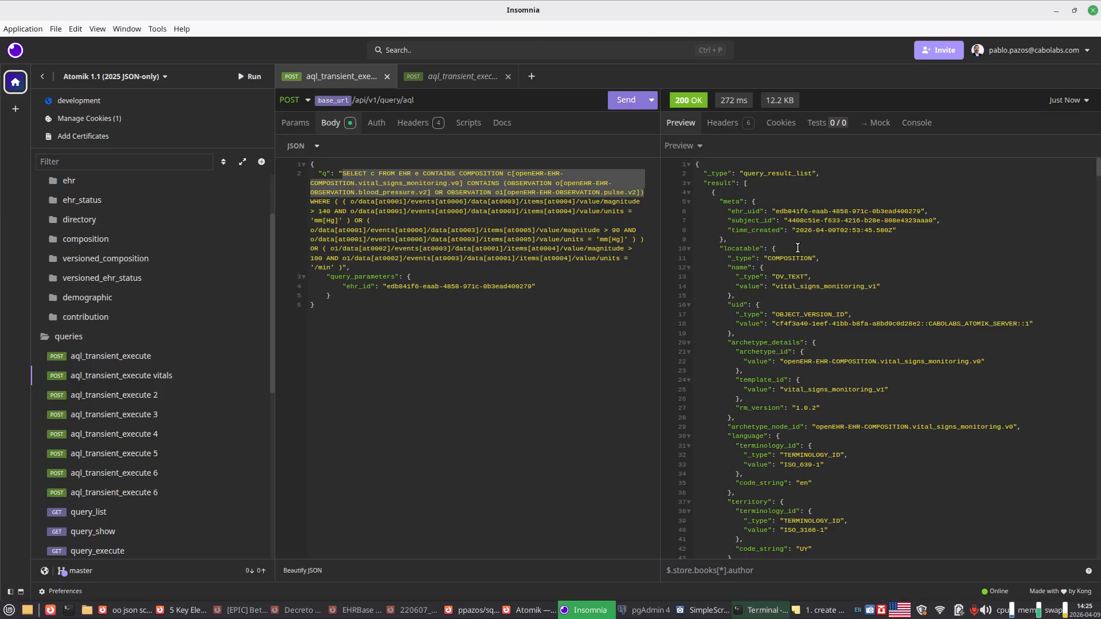
pyautogui.moveTo(775, 210); pyautogui.dragTo(920, 213)
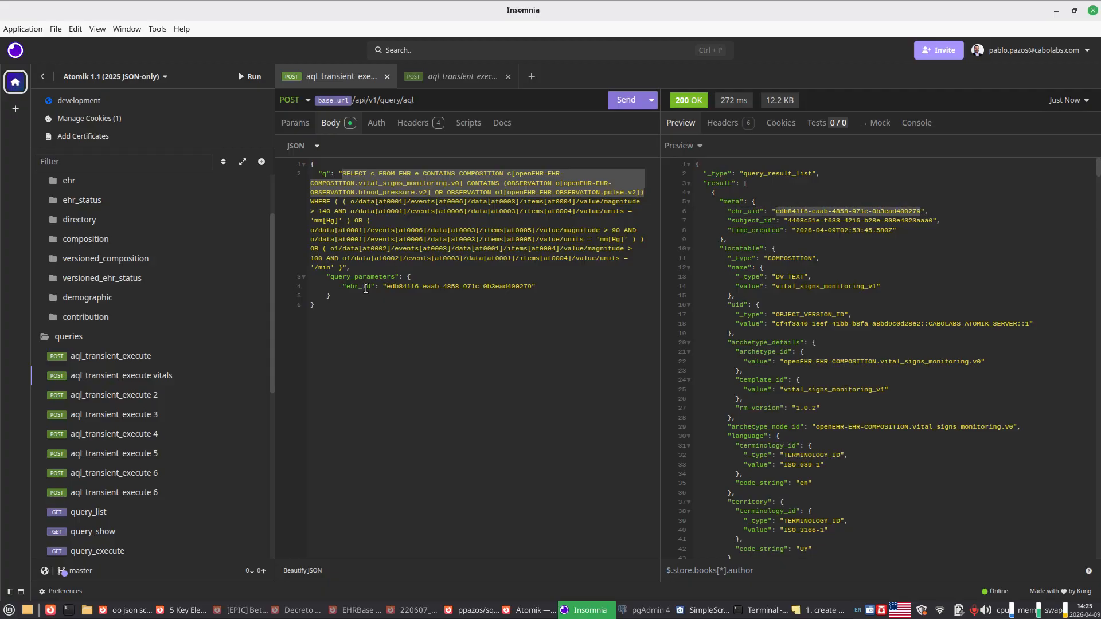
pyautogui.moveTo(386, 284); pyautogui.dragTo(533, 287)
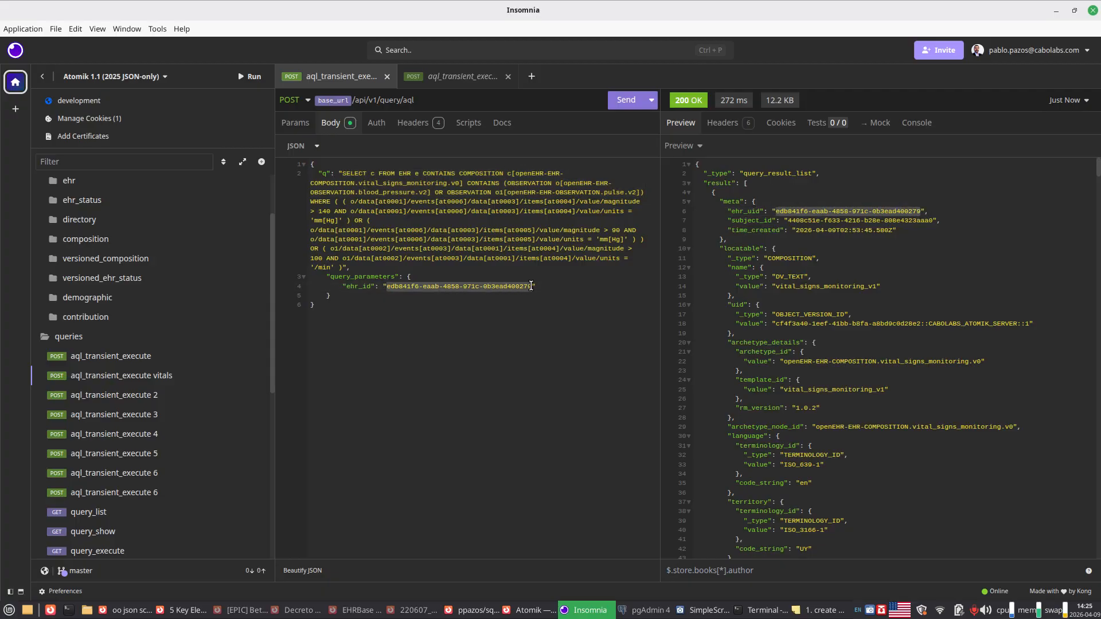
pyautogui.click(503, 304)
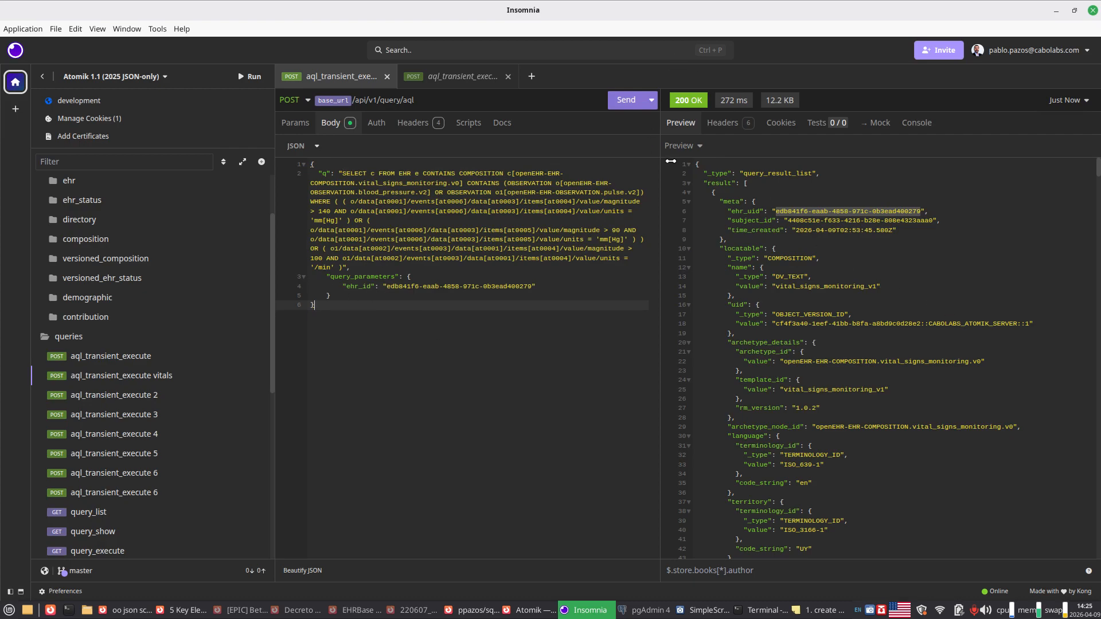
pyautogui.moveTo(728, 101)
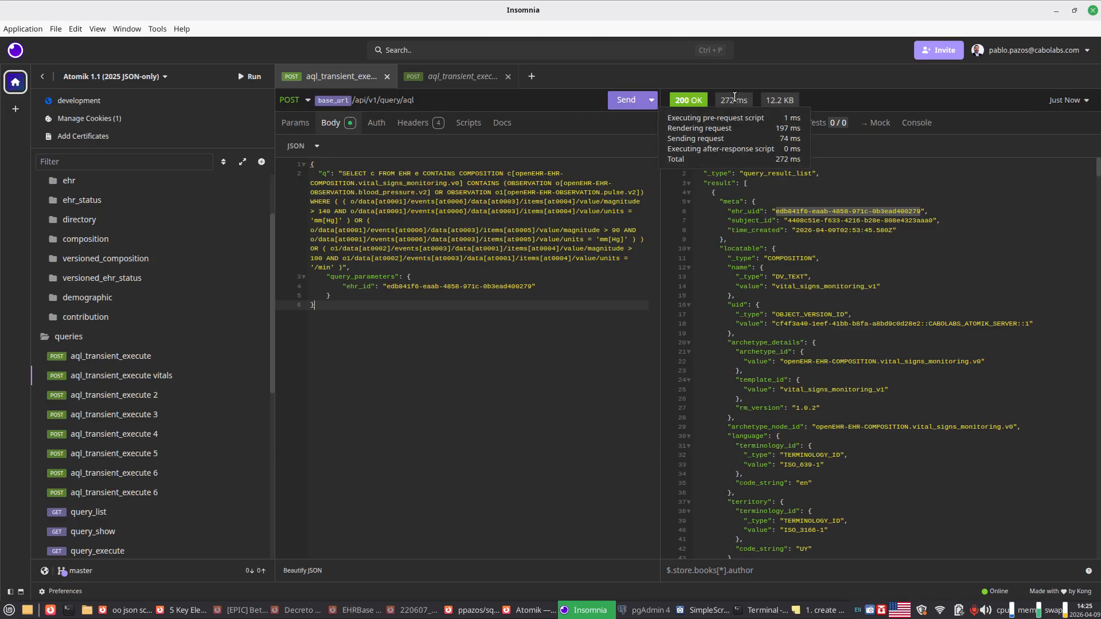
pyautogui.click(844, 226)
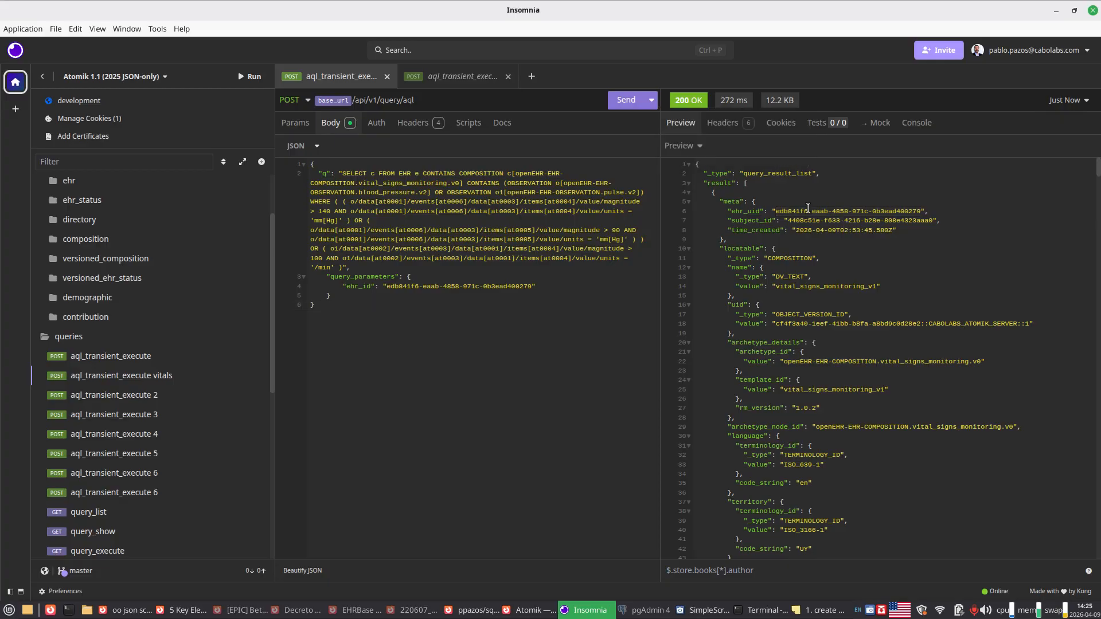
# Step: Execute the filtered vitals request several more times and check the response time of each run
pyautogui.click(631, 101)
pyautogui.click(630, 102)
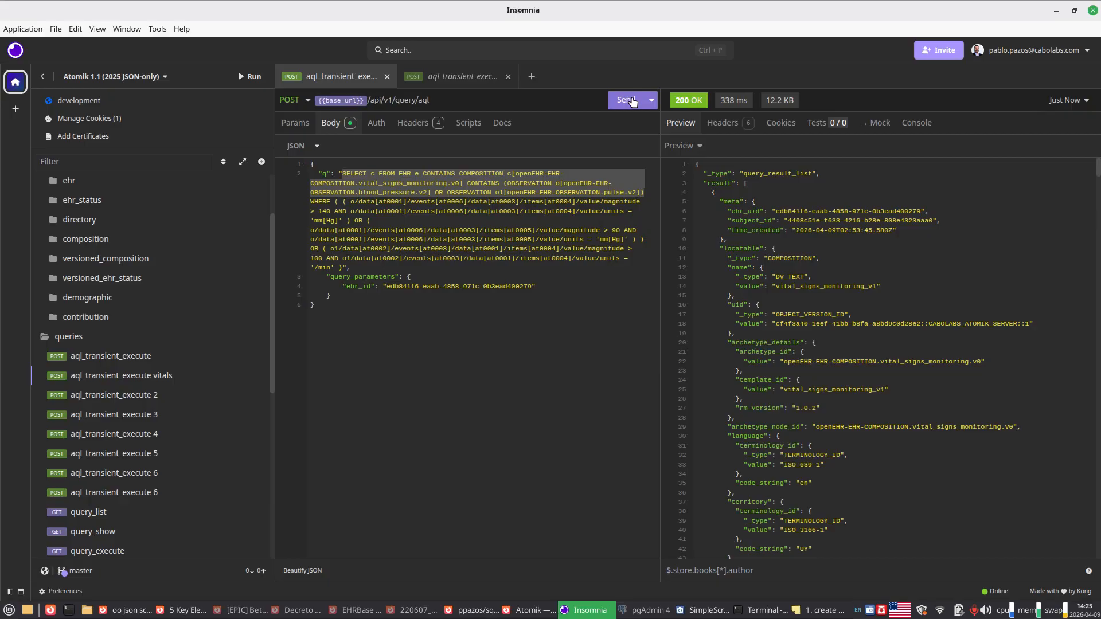
pyautogui.click(630, 101)
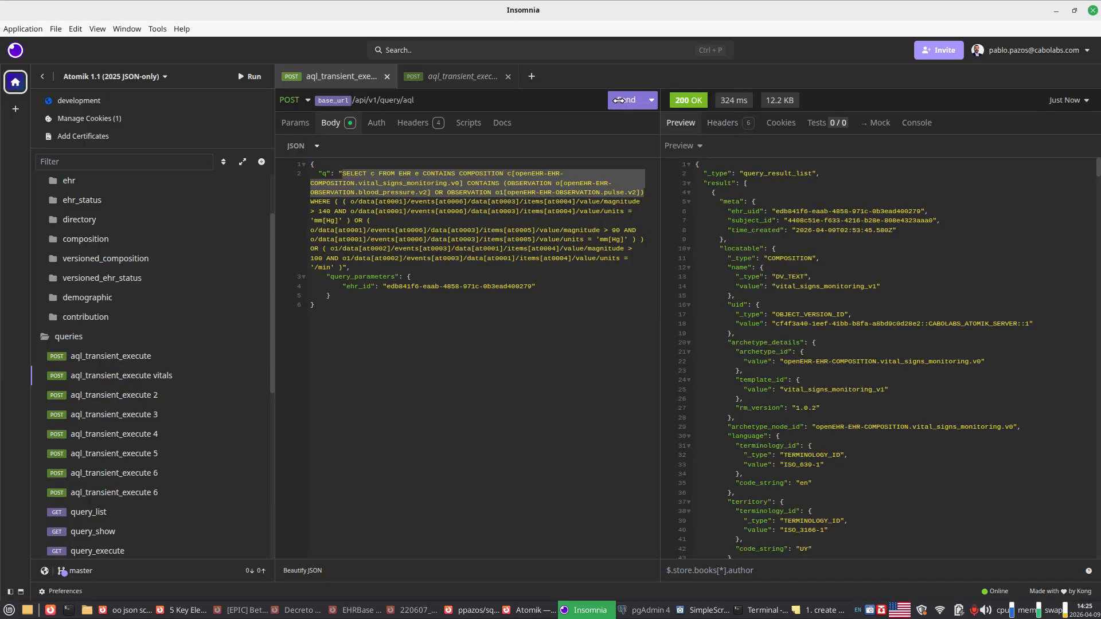
pyautogui.click(620, 103)
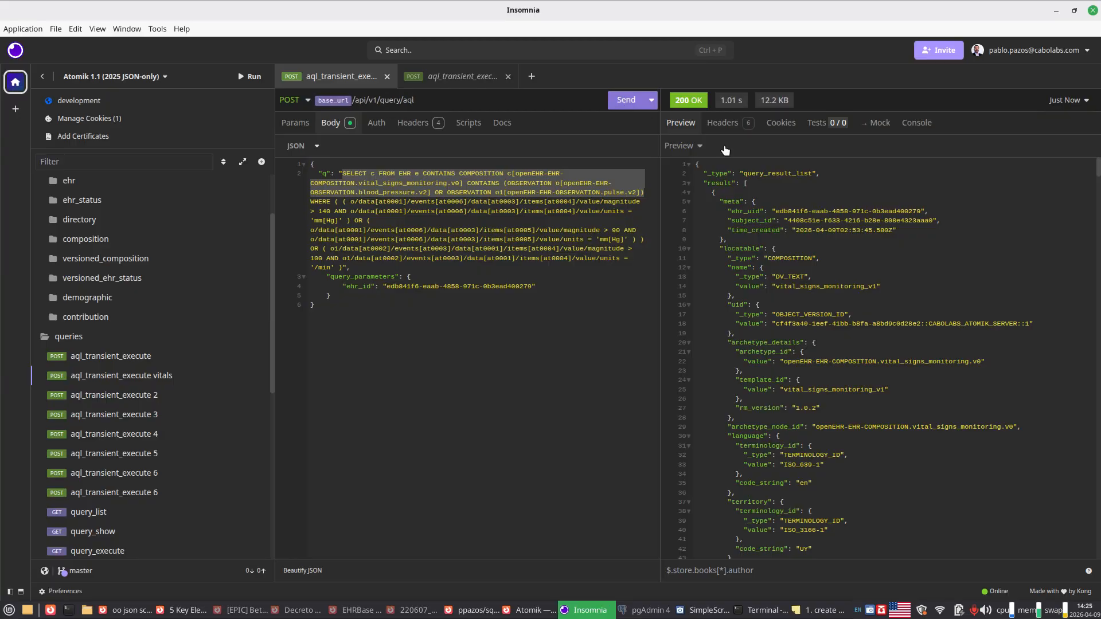
pyautogui.click(622, 104)
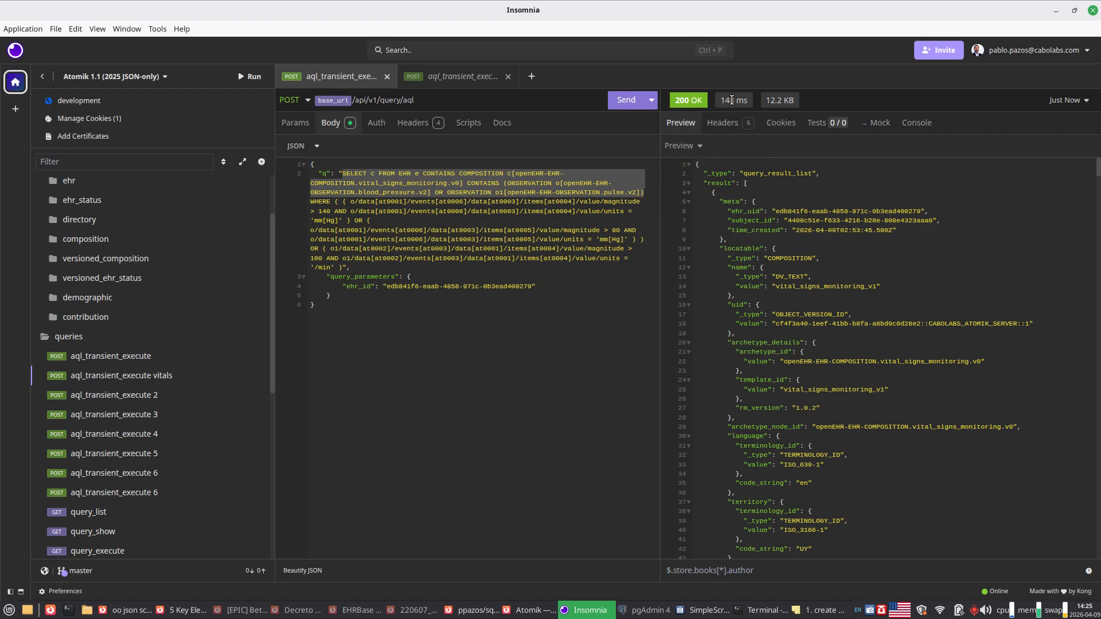
pyautogui.moveTo(727, 101)
# Step: Minimize Insomnia and return to the Atomik Contribution Details page in Firefox
pyautogui.click(1054, 14)
pyautogui.click(727, 9)
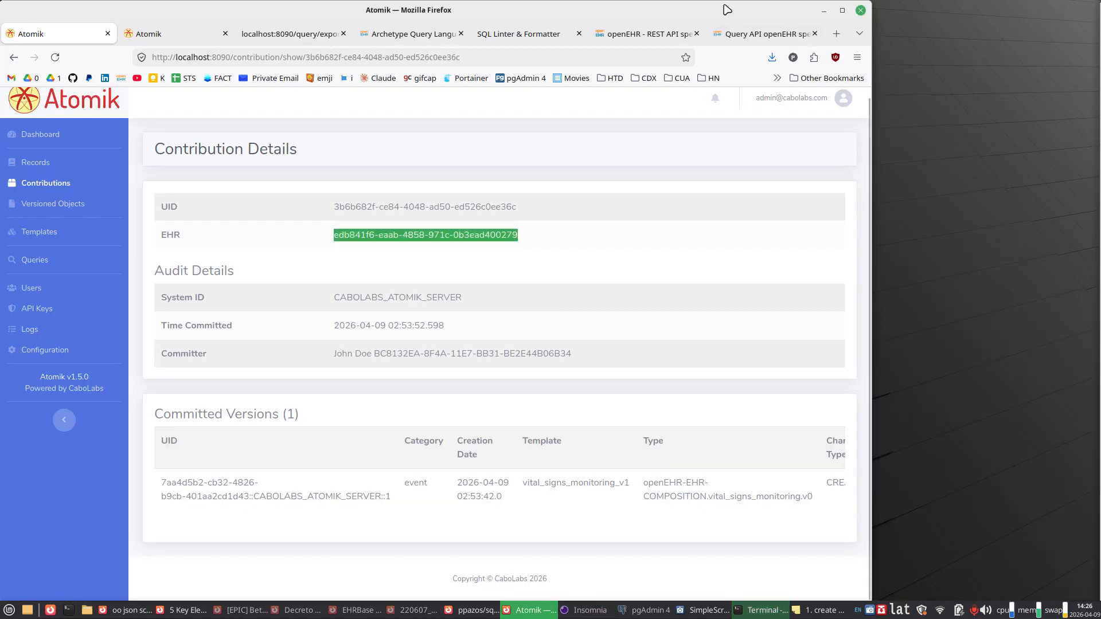
# Step: Maximize the browser window and compare the query's AQL expression with the AQL example in the openEHR specification
pyautogui.doubleClick(727, 10)
pyautogui.click(167, 35)
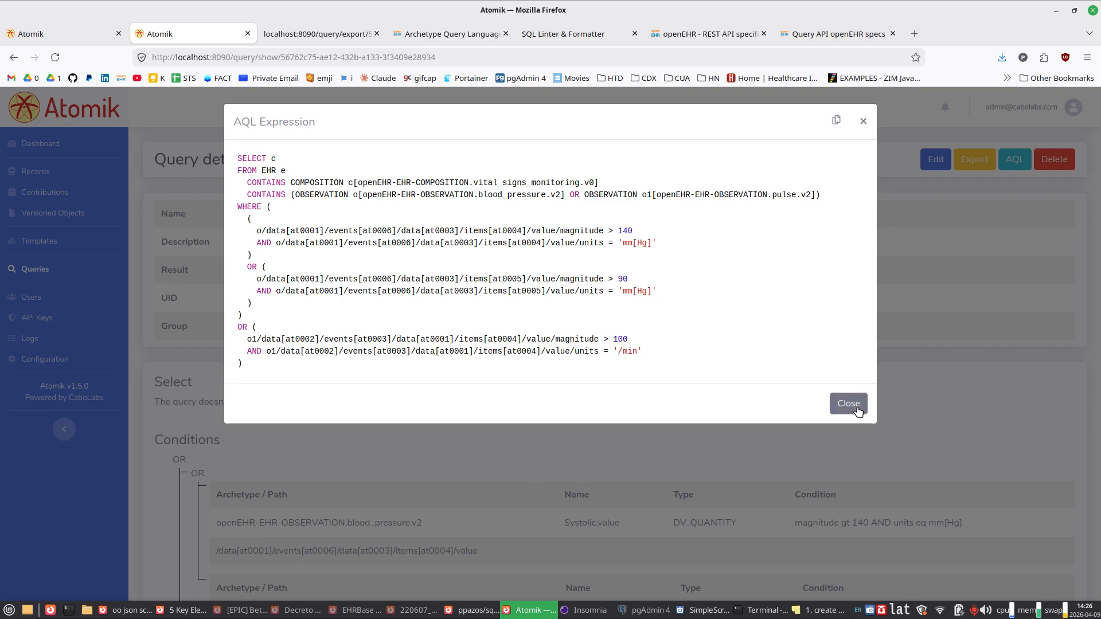
pyautogui.click(436, 34)
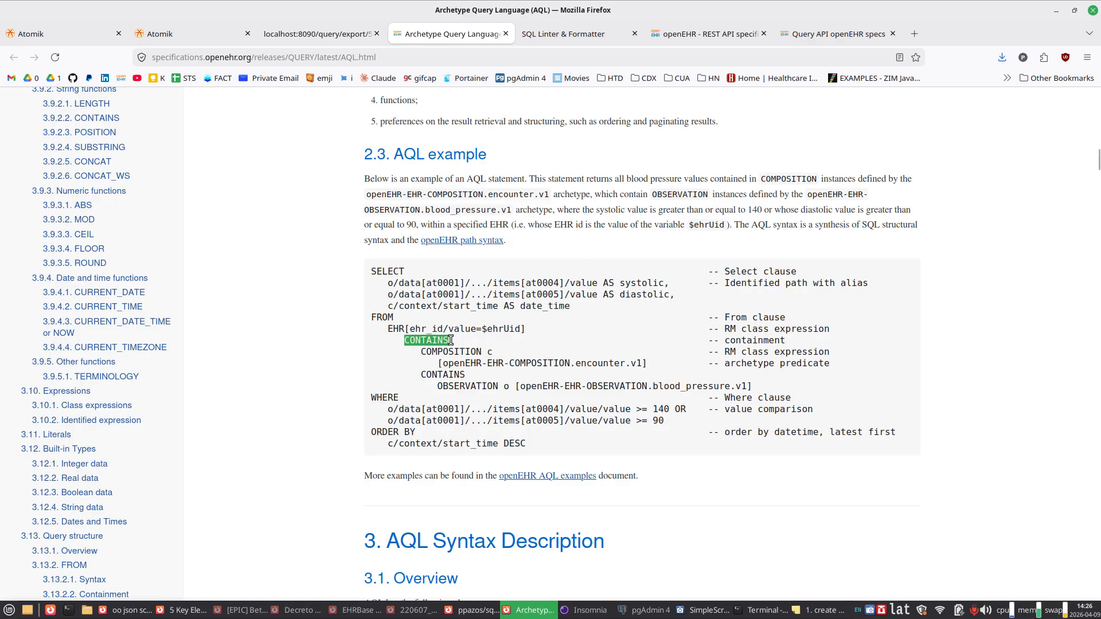
pyautogui.click(203, 35)
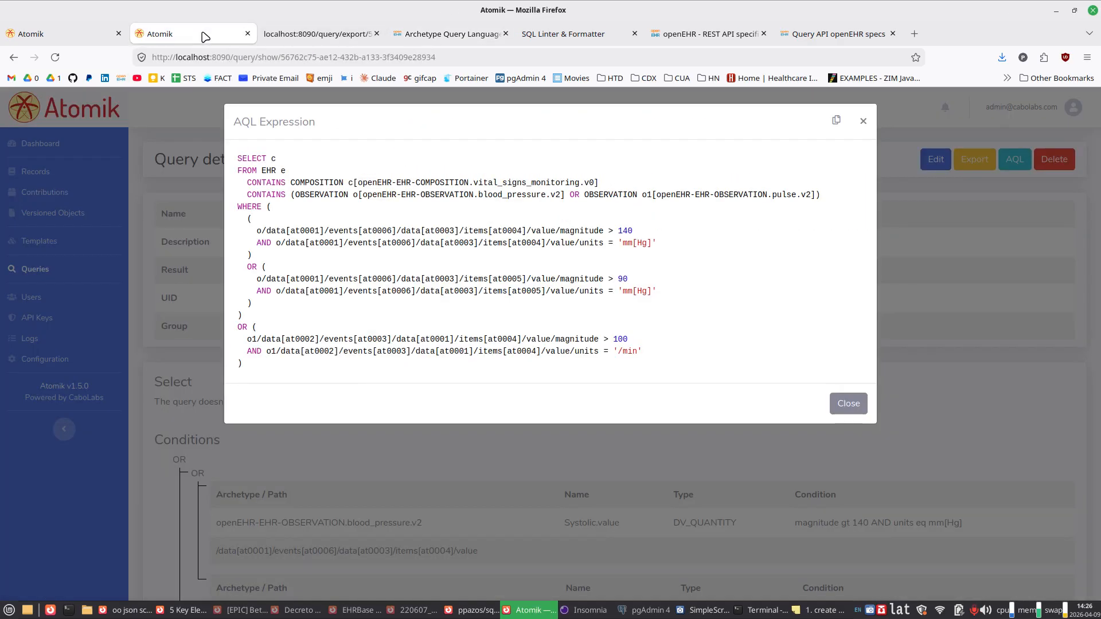
# Step: Close the AQL expression and open the details of the first vital_signs_monitoring_v1 composition among the versioned objects
pyautogui.click(163, 226)
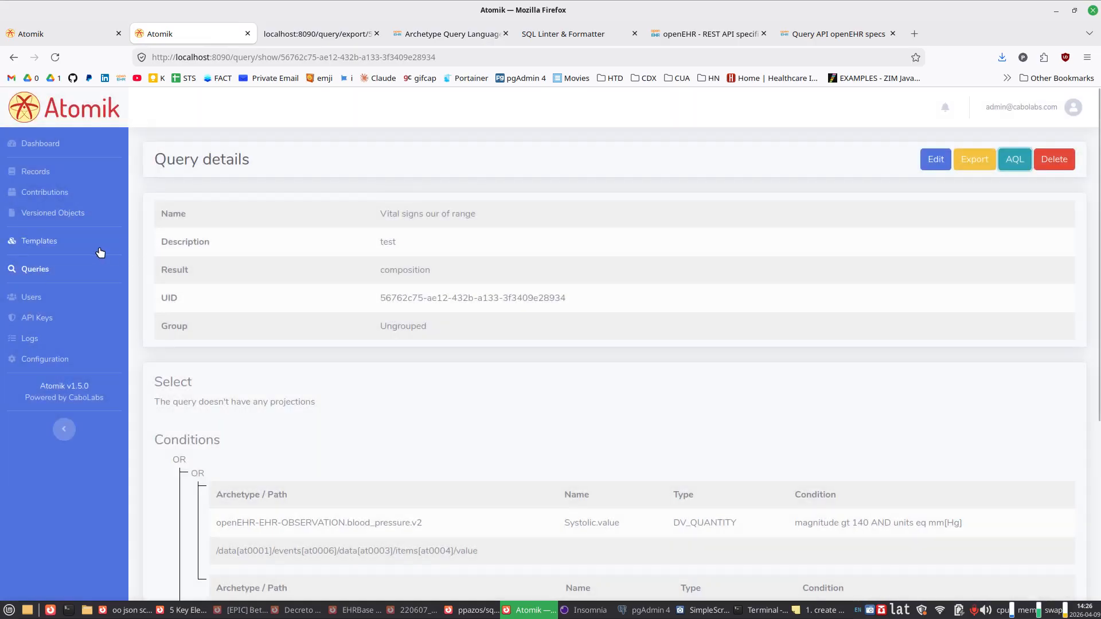
pyautogui.click(65, 222)
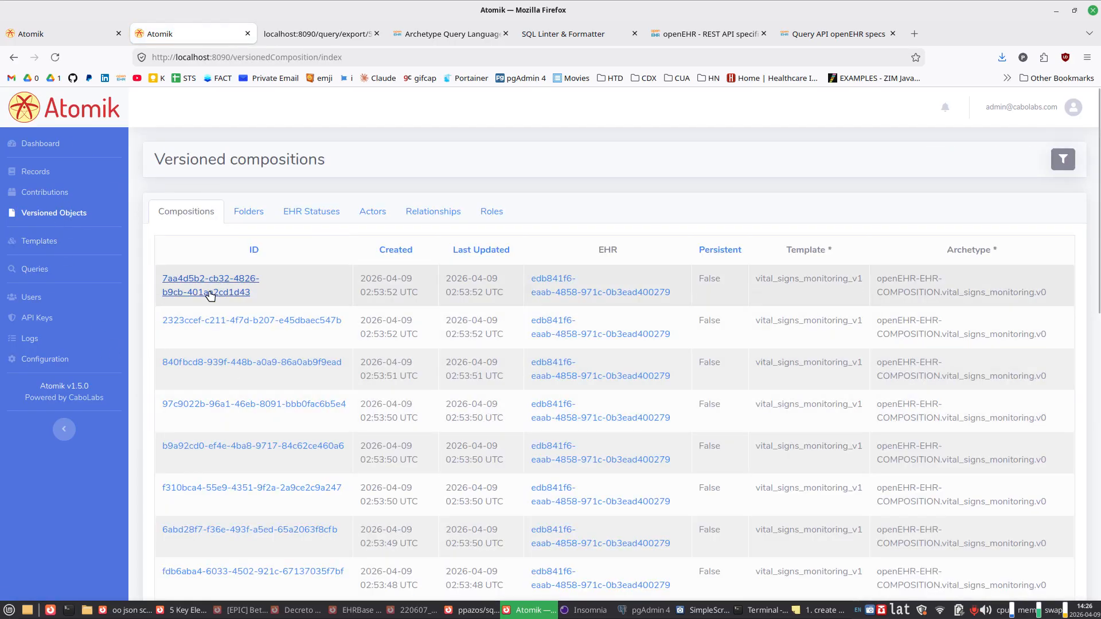
pyautogui.click(210, 293)
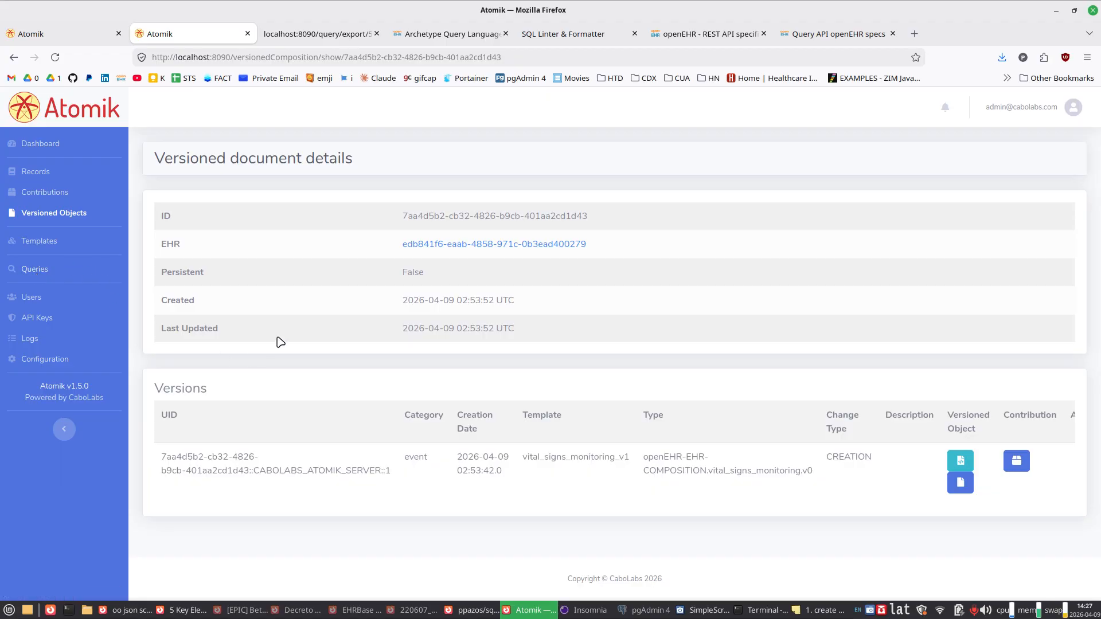
pyautogui.click(711, 610)
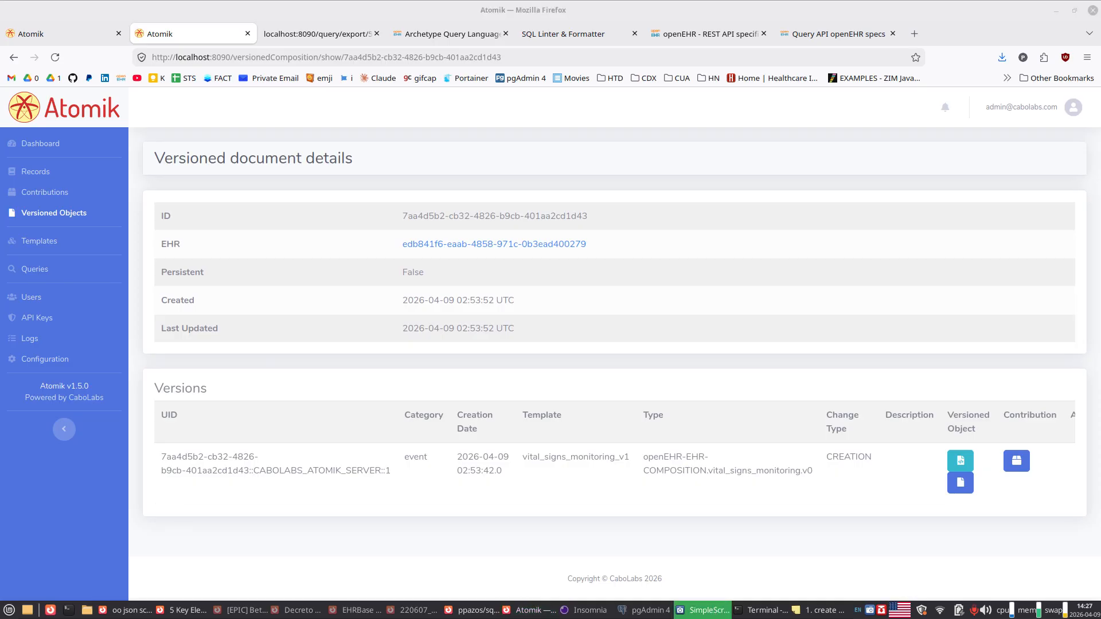